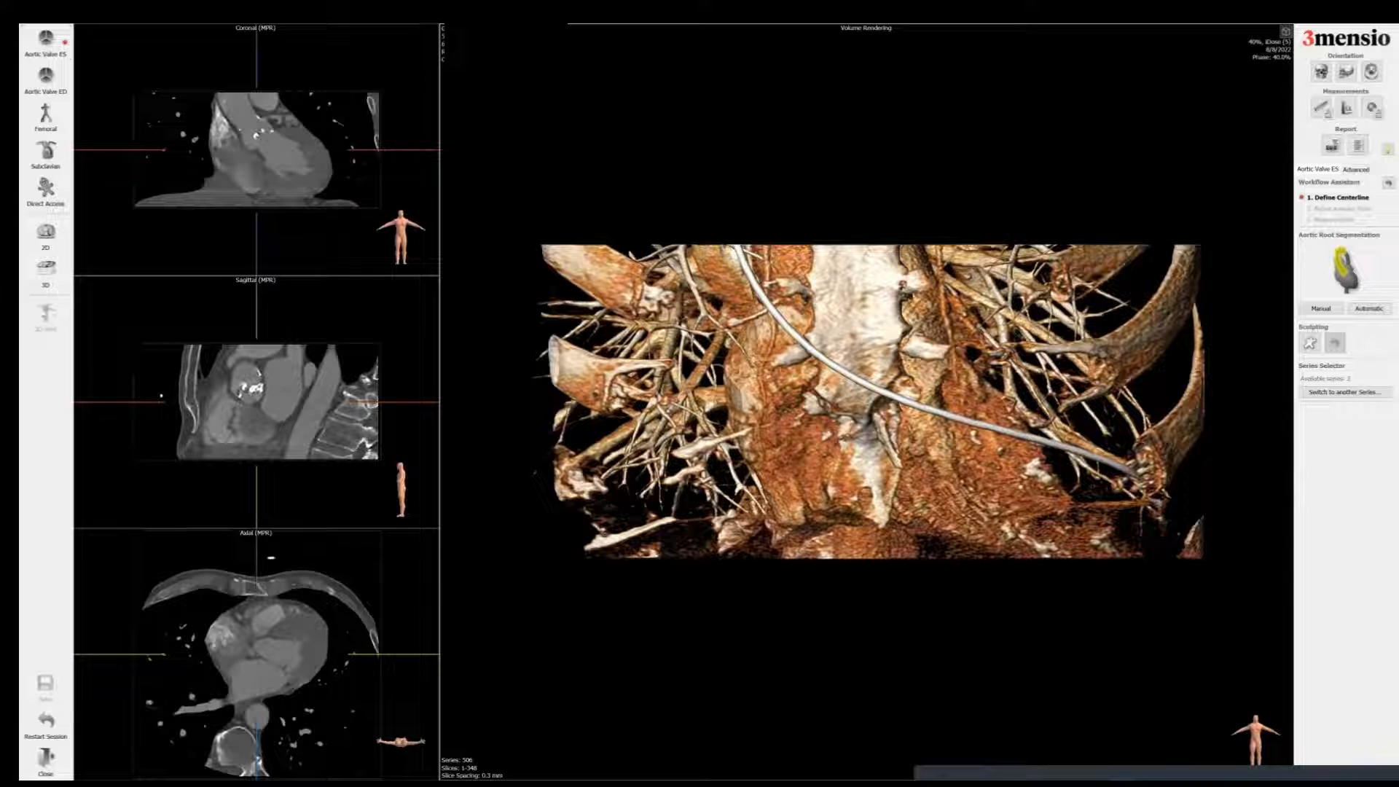
Step: Open the Subclavian workflow and restrict the volume region to the upper chest around the aortic arch
left_click(54, 164)
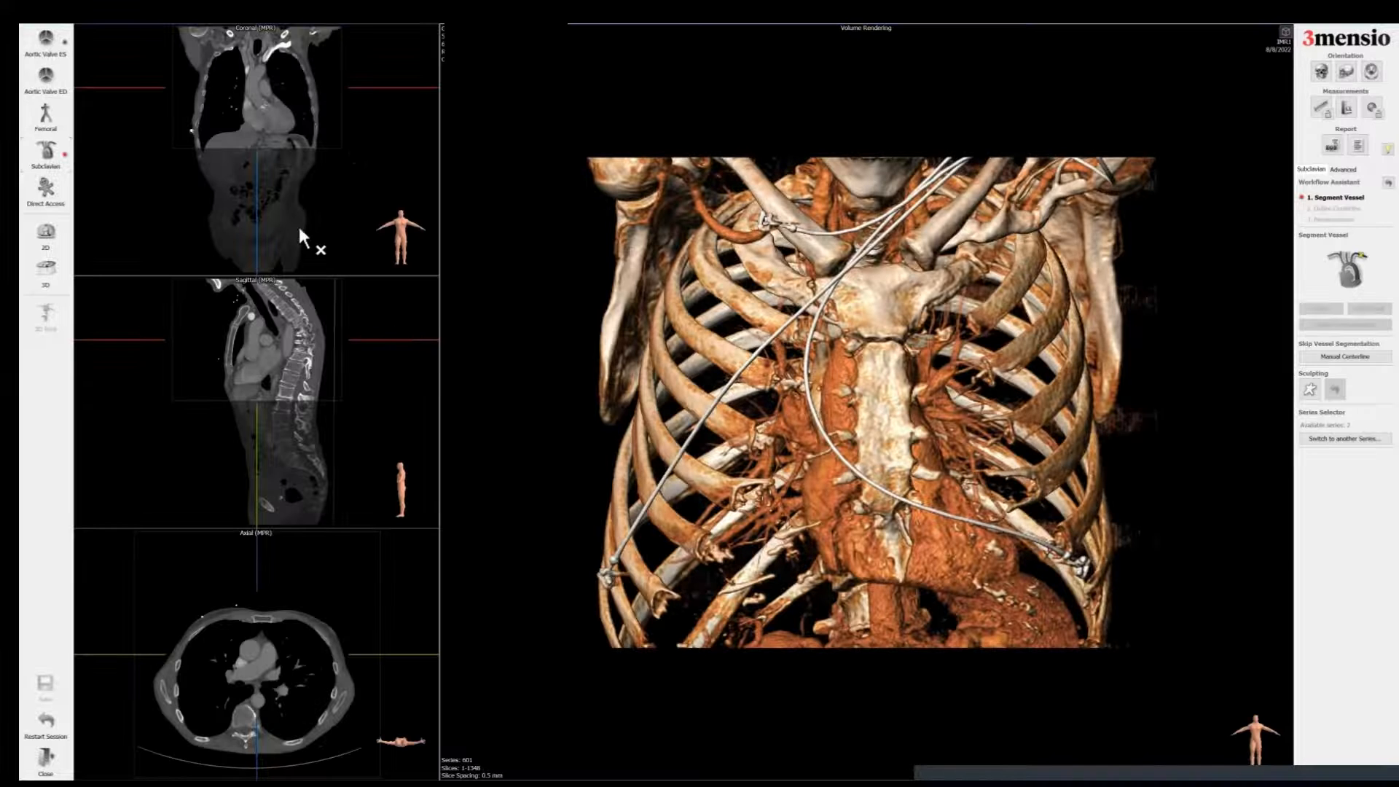
left_click_drag(342, 87, 284, 75)
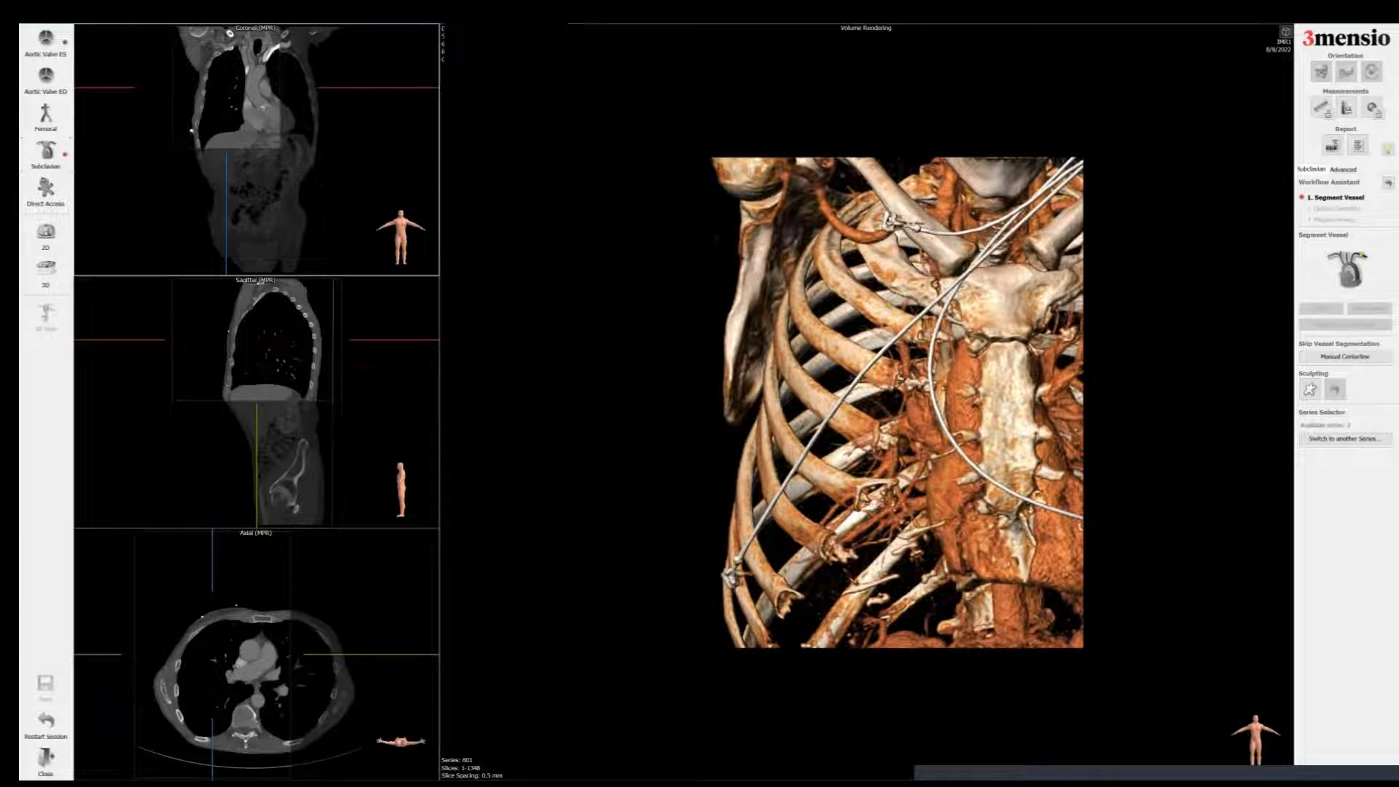
left_click_drag(904, 336, 574, 331)
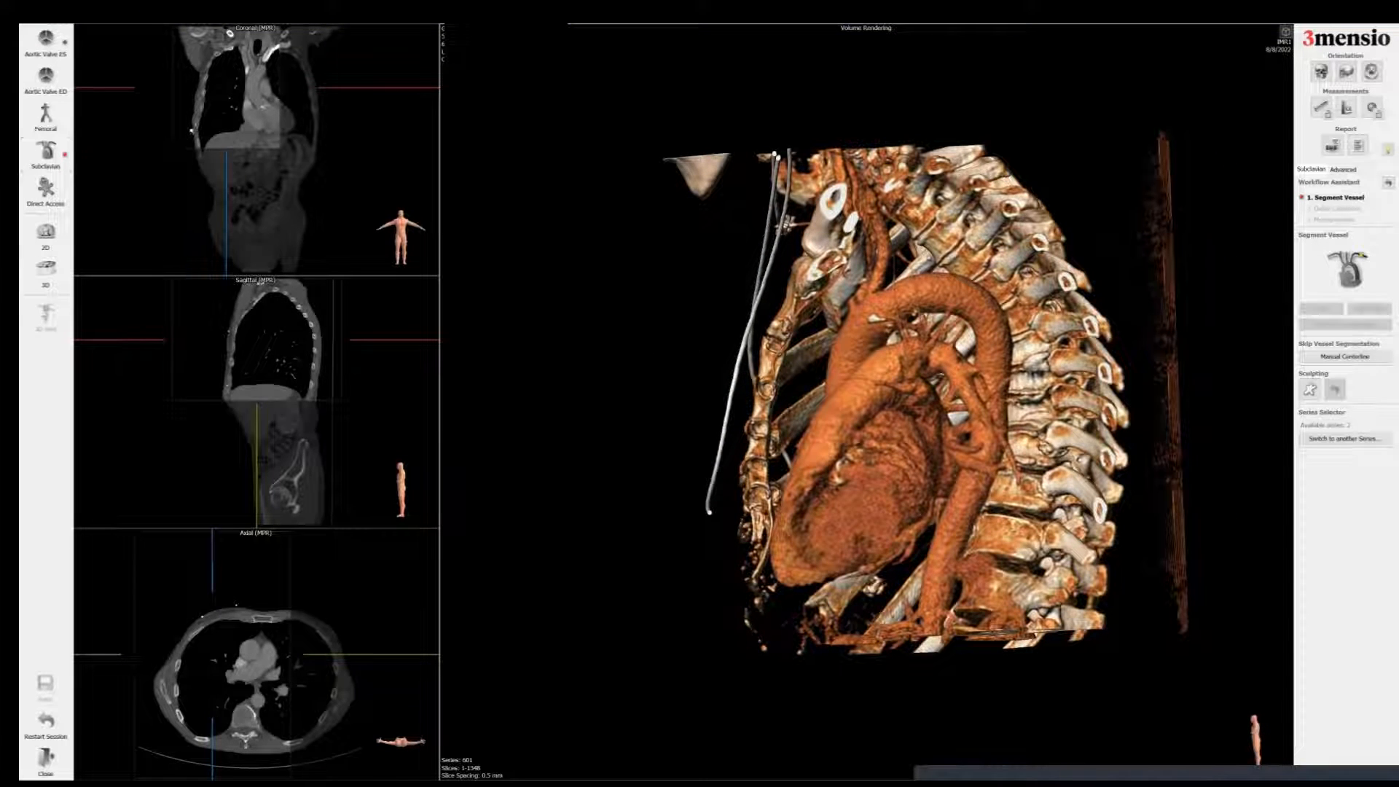
scroll(874, 271, "up", 5)
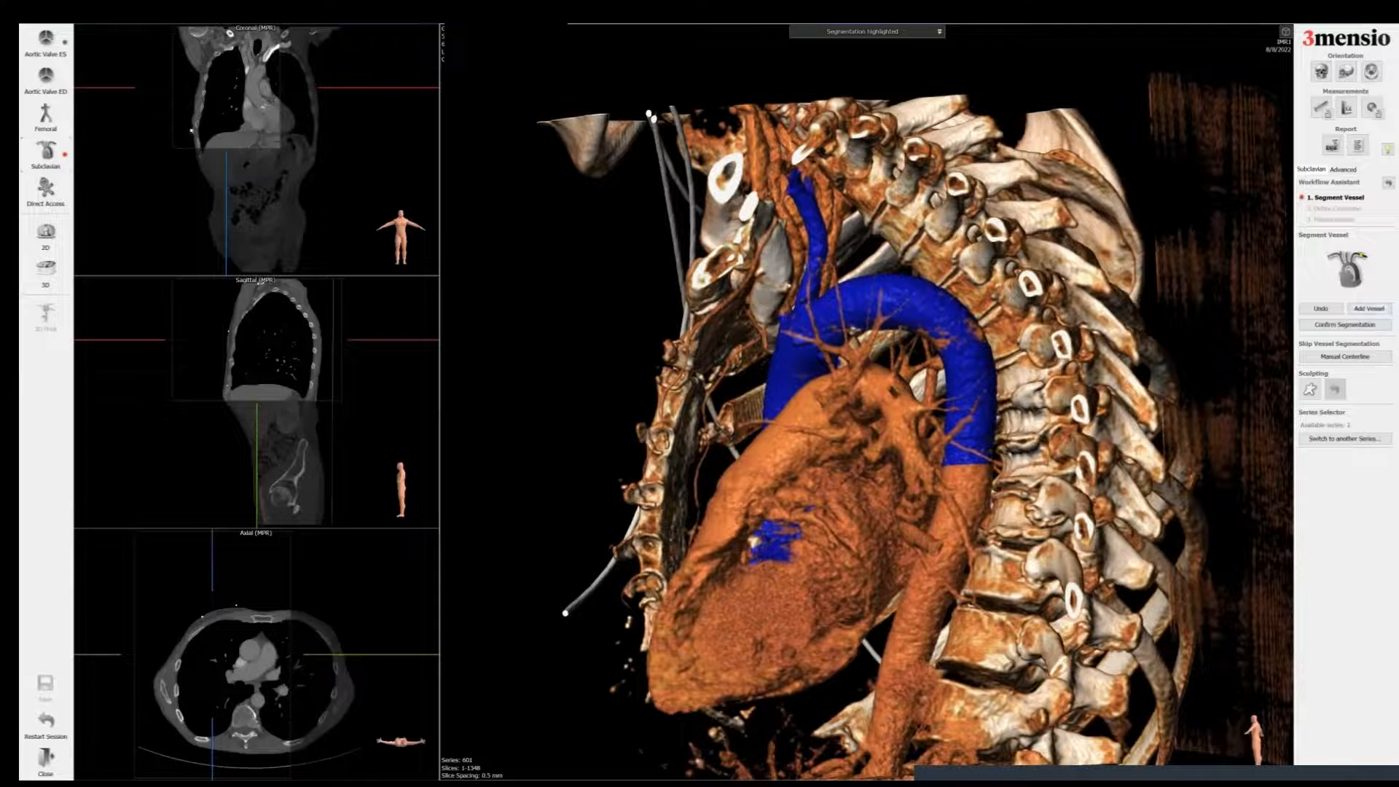
Step: Add vessel seeds on the aorta and subclavian arteries, then confirm the segmentation
left_click(1369, 309)
left_click(669, 324)
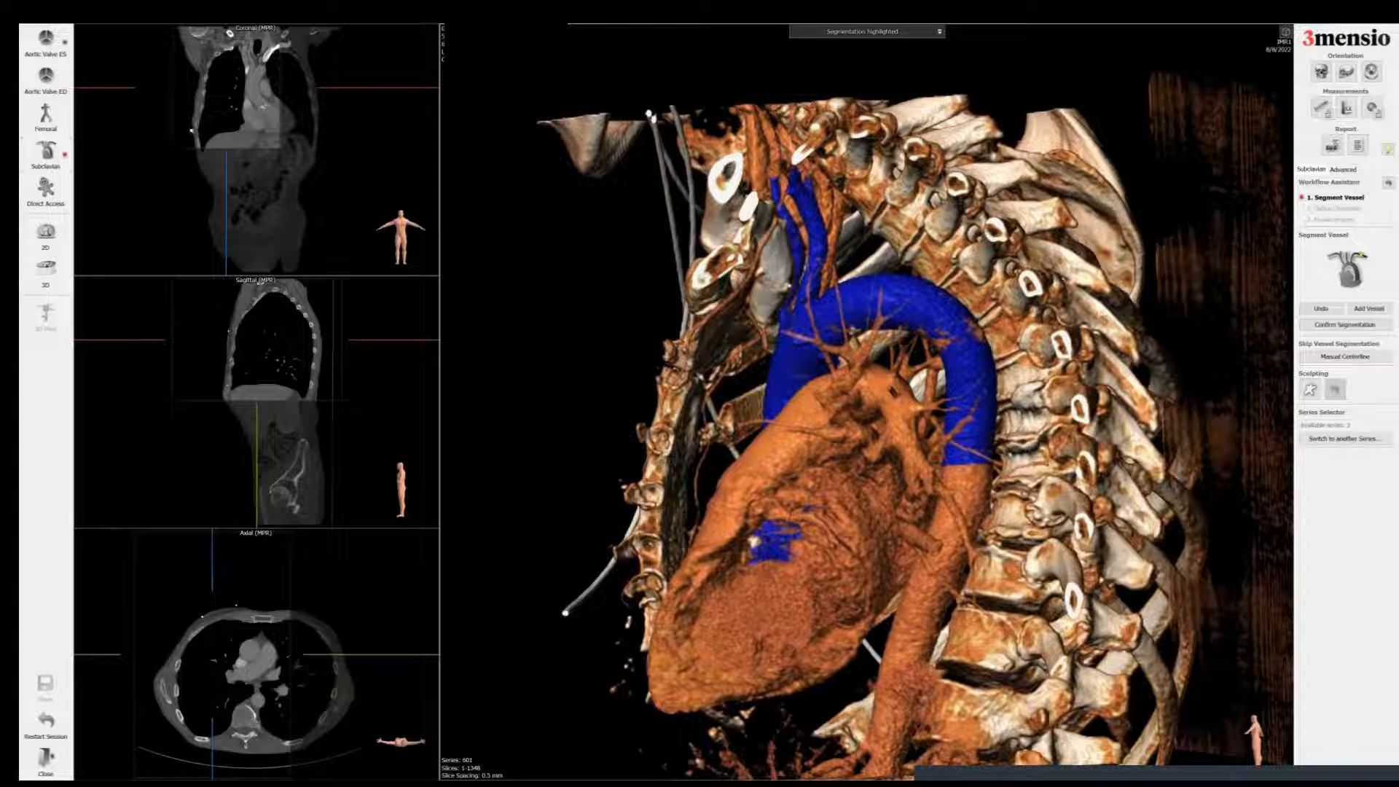
left_click_drag(787, 408, 1065, 503)
left_click(1369, 308)
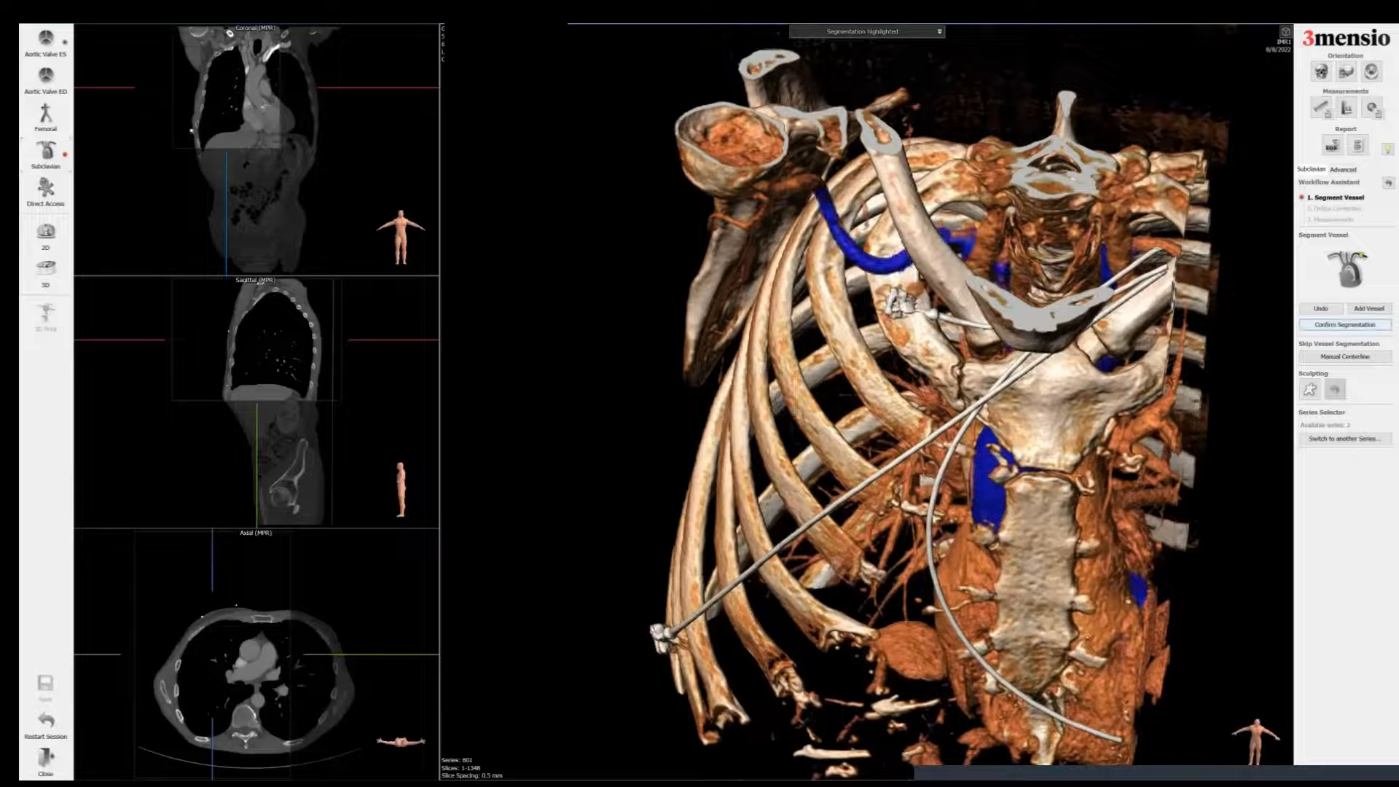
left_click(1345, 324)
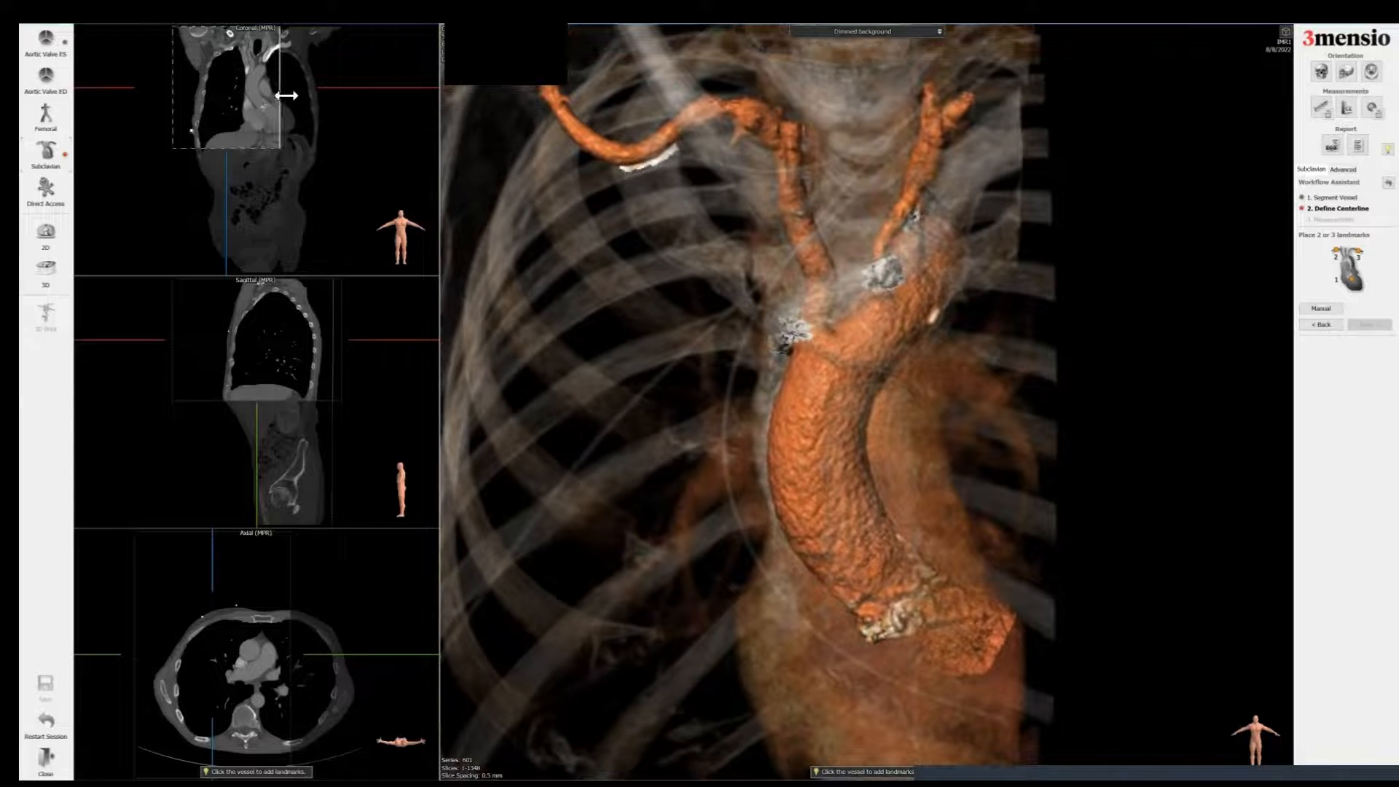
Step: Widen the region shown and save a screenshot of the 3D view titled 3D Subc
left_click_drag(286, 96, 346, 98)
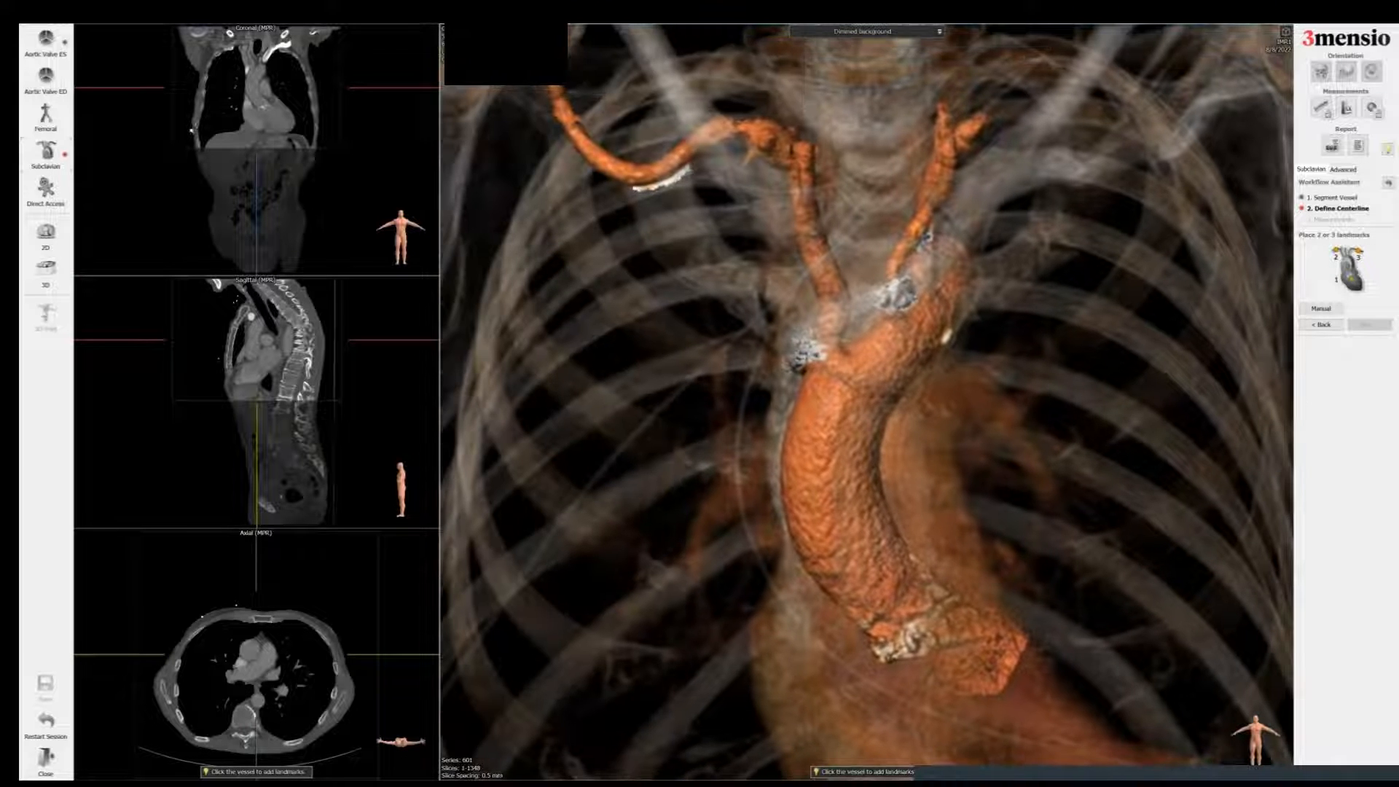
key("space")
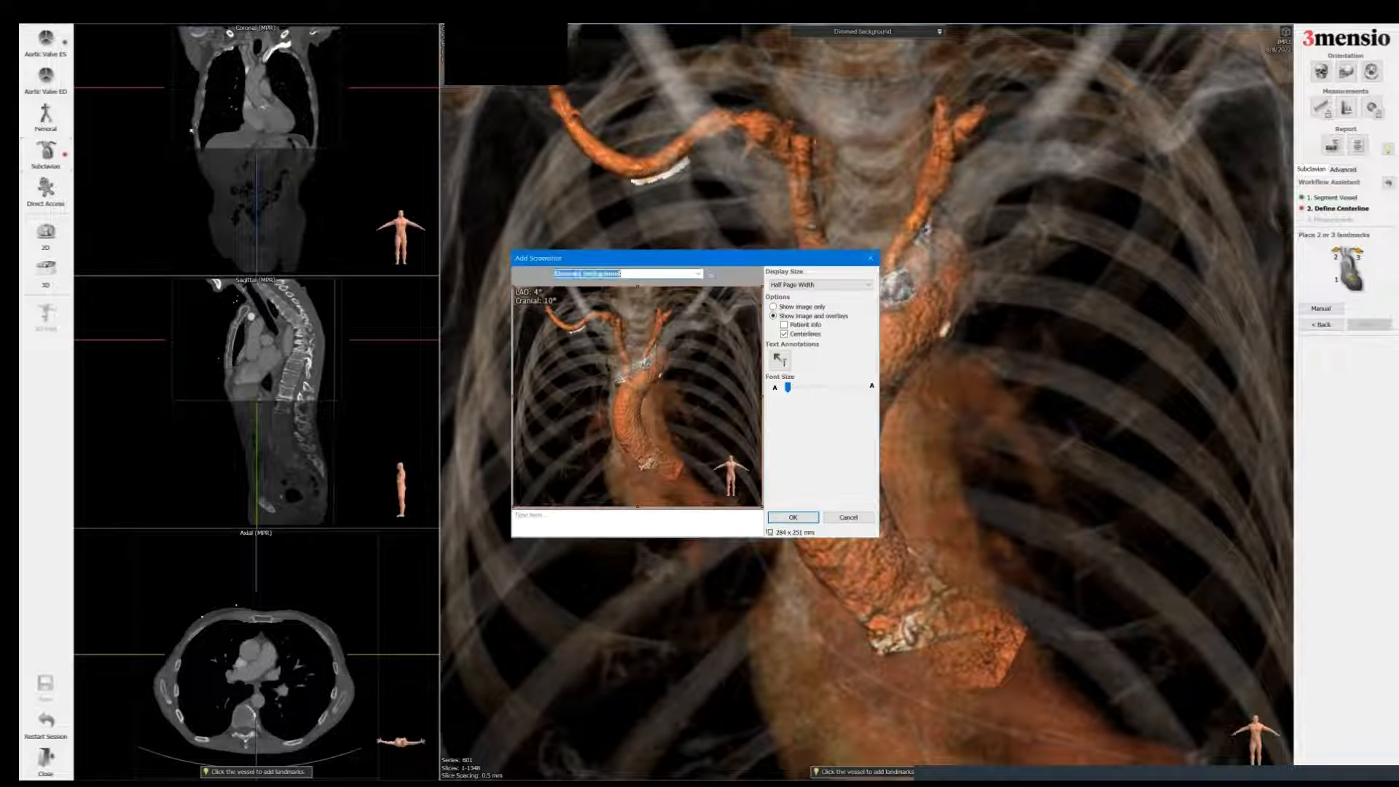
type("3D Subc")
key("Return")
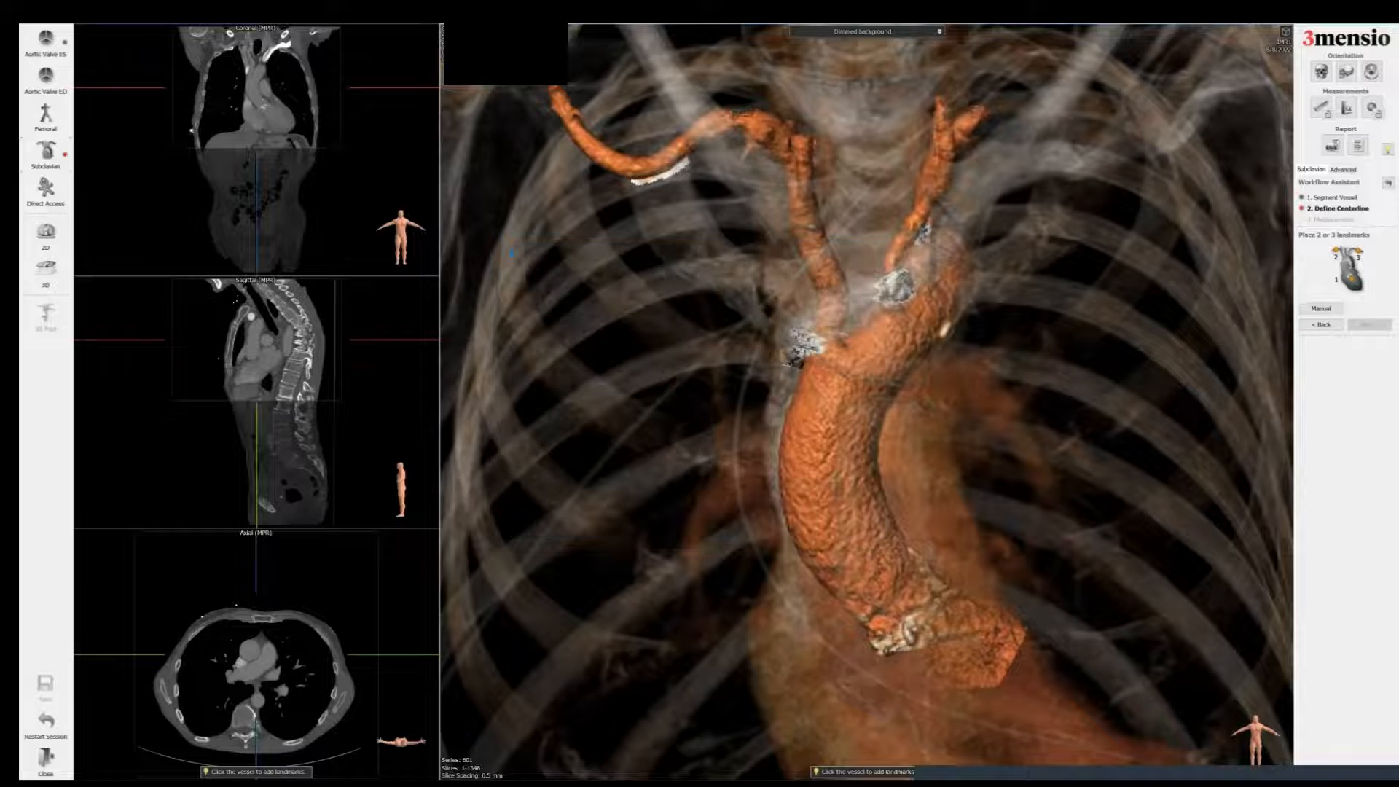
Step: Rotate the 3D view to a left anterior oblique angle and save a screenshot of the arch
left_click_drag(681, 393, 859, 396)
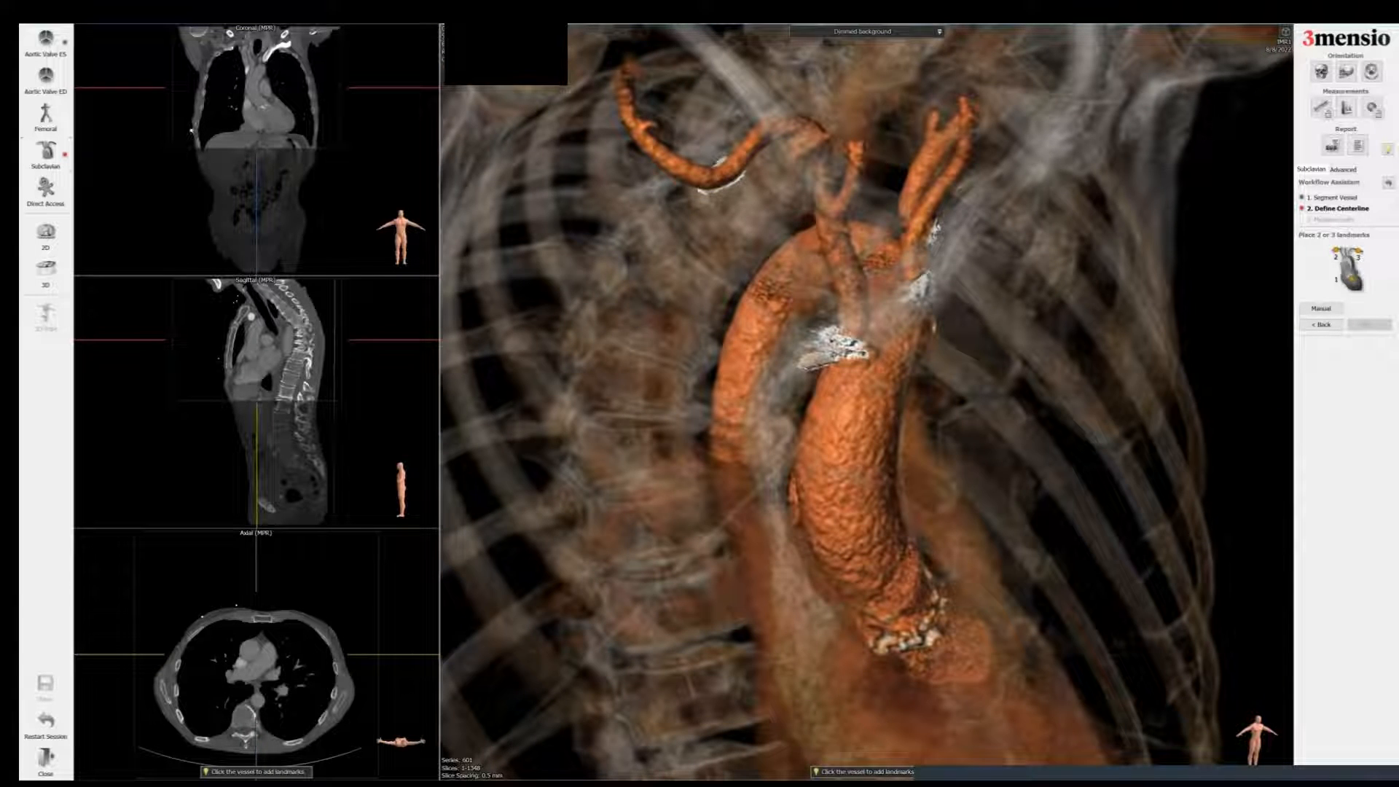
left_click_drag(860, 395, 600, 344)
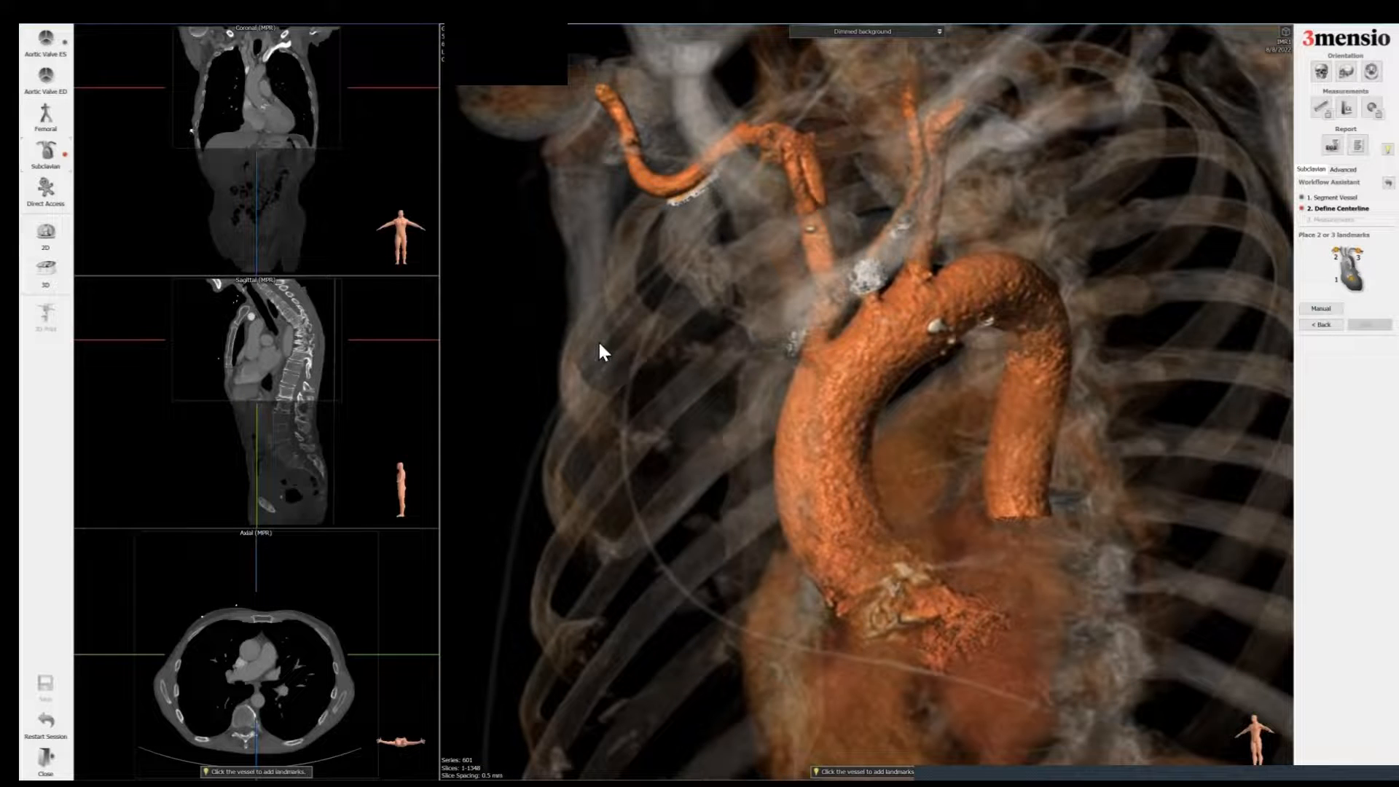
key("space")
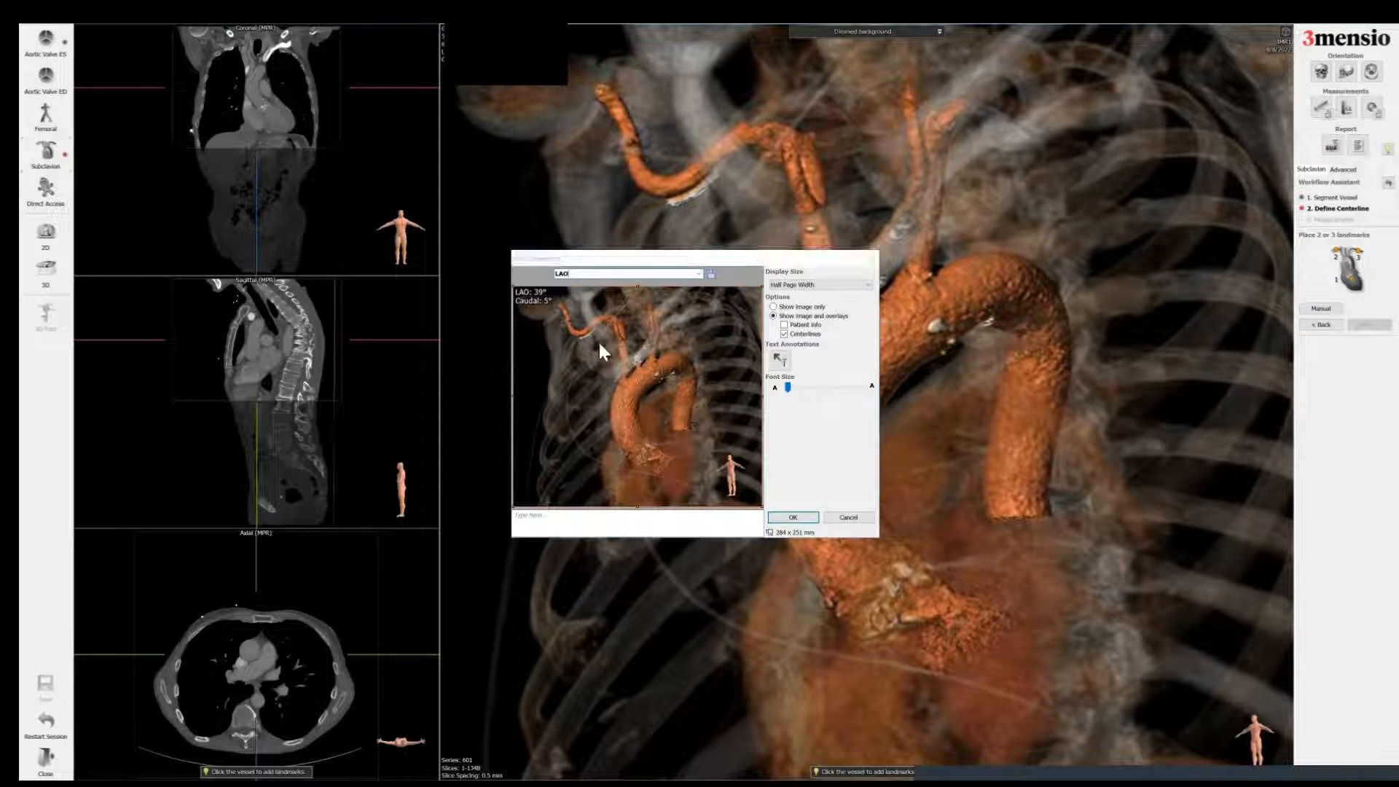
key("Return")
Step: Rotate the 3D view further and save another screenshot titled sArc
left_click_drag(860, 393, 641, 385)
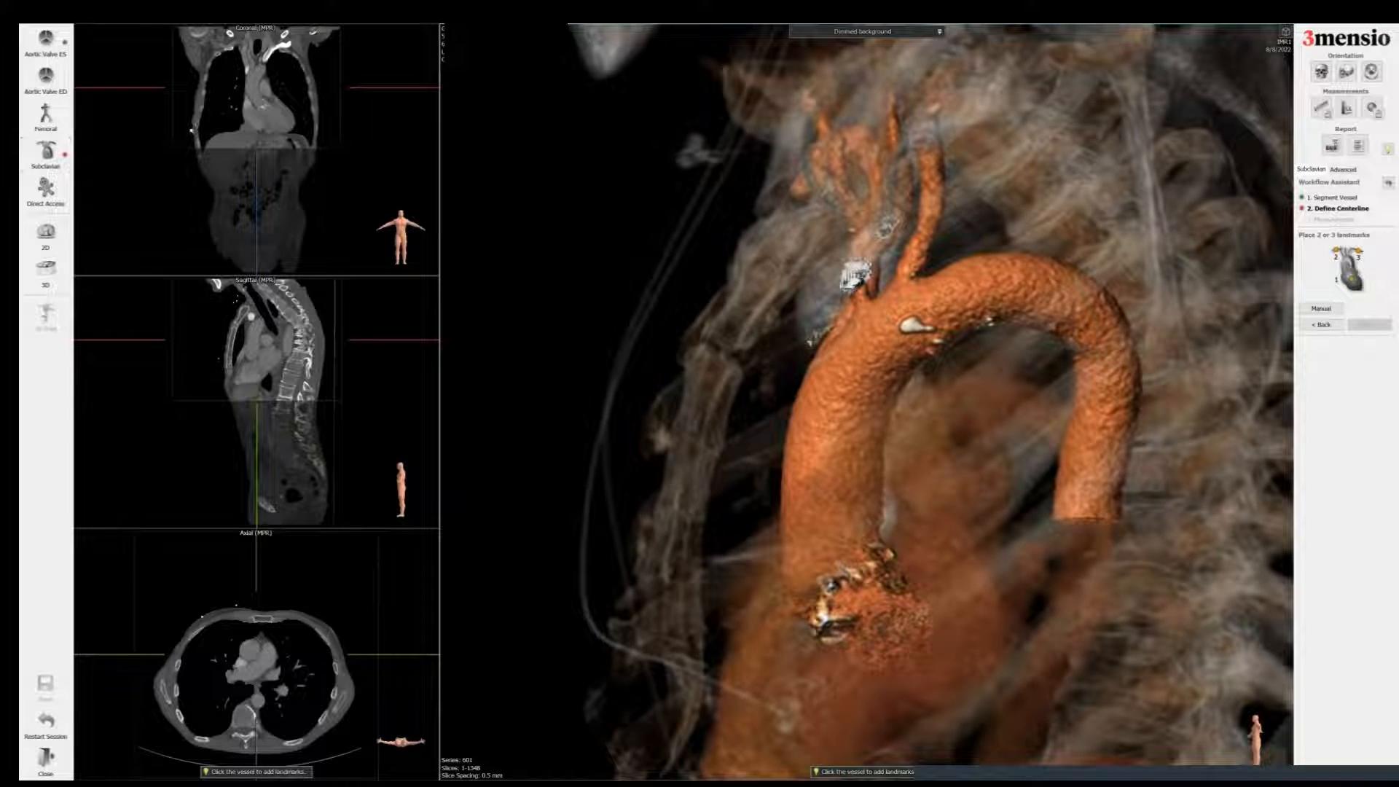
type("sArc")
key("Return")
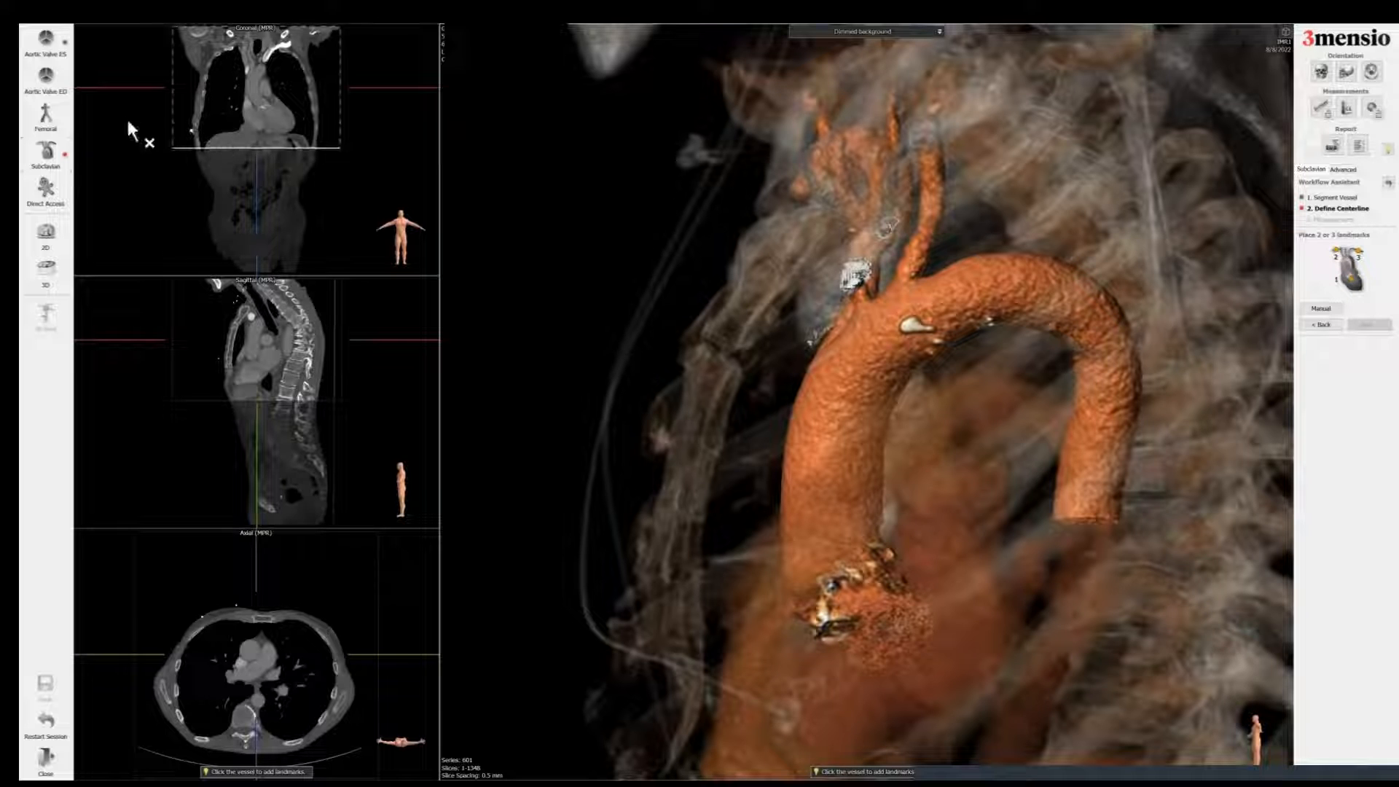
Step: Switch to the Femoral workflow, adjust the region to the abdomen and pelvis, and confirm the segmentation
left_click(46, 129)
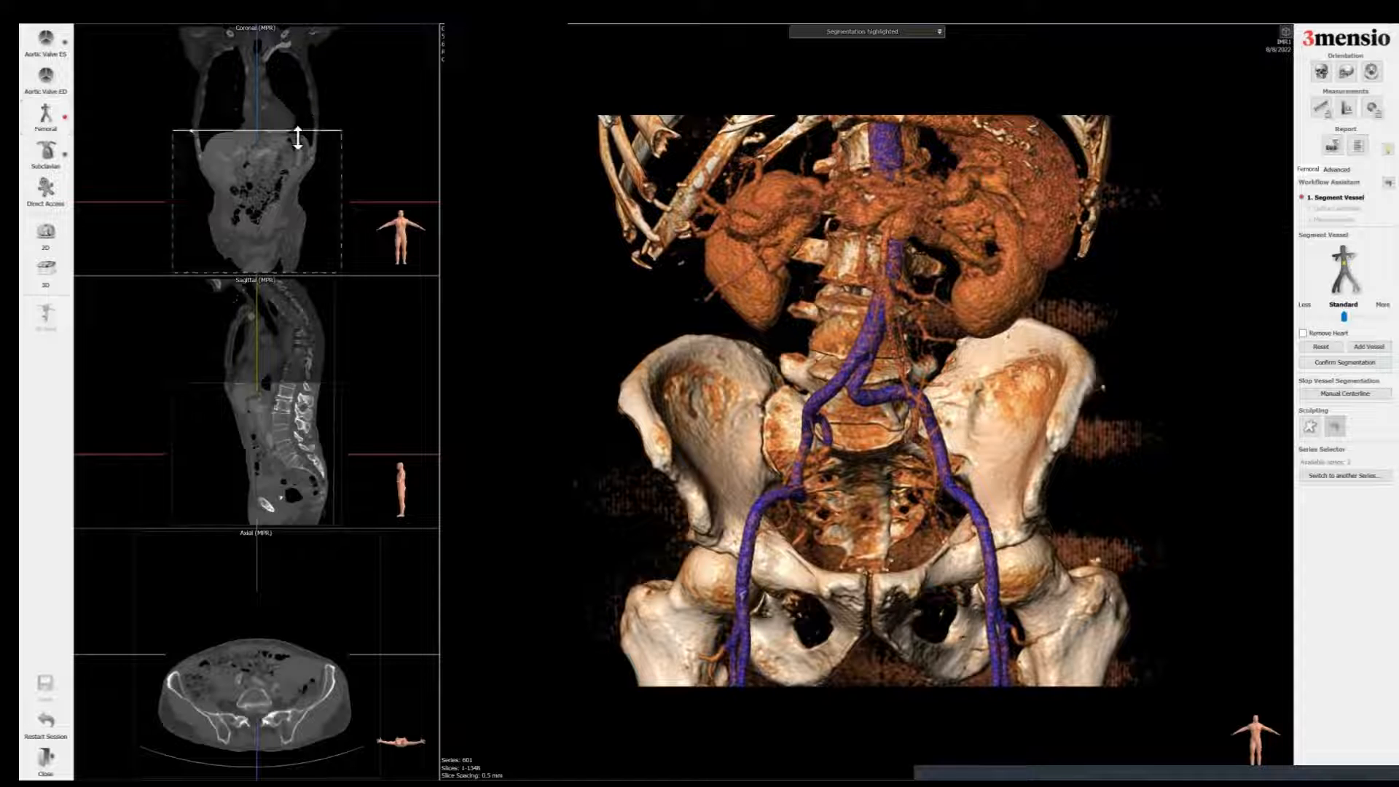
left_click_drag(312, 131, 294, 159)
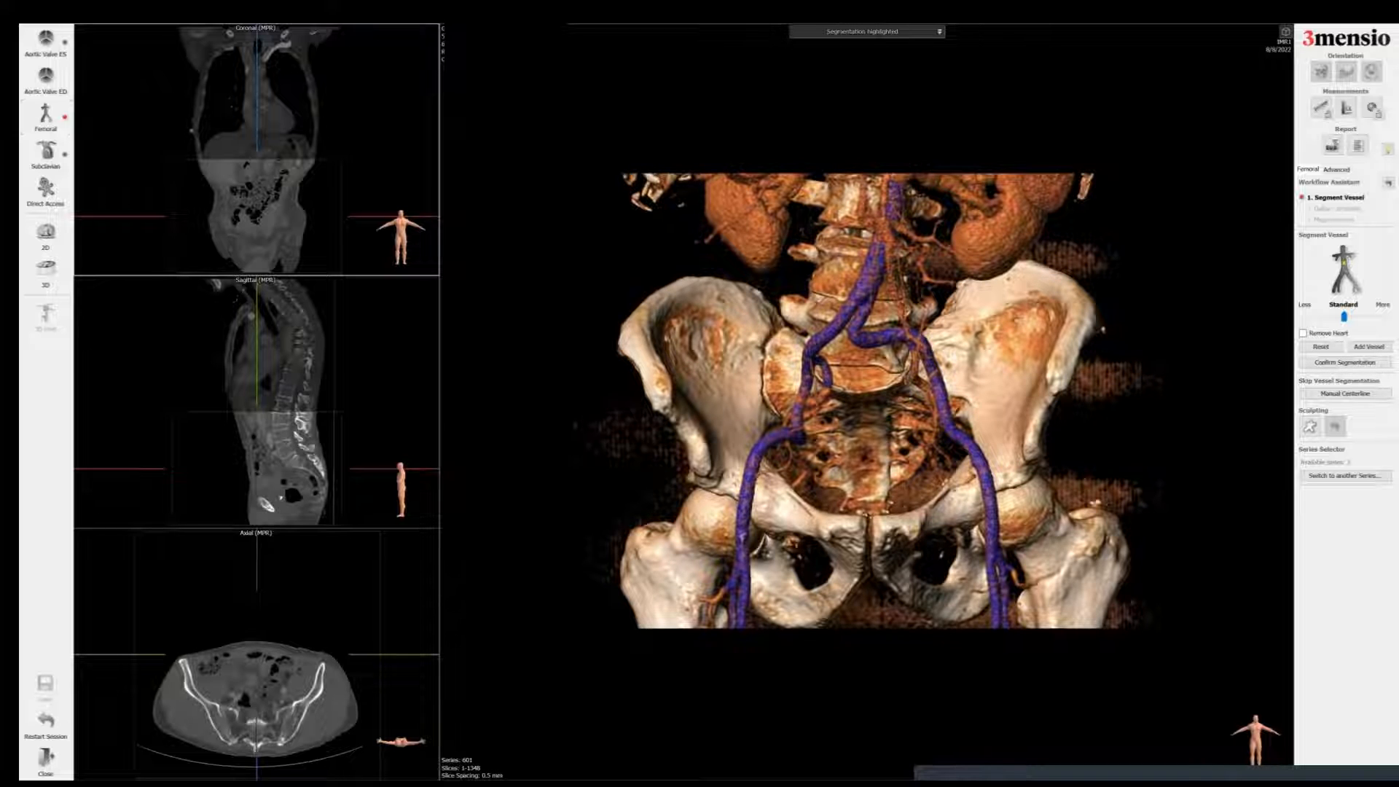
left_click(1345, 363)
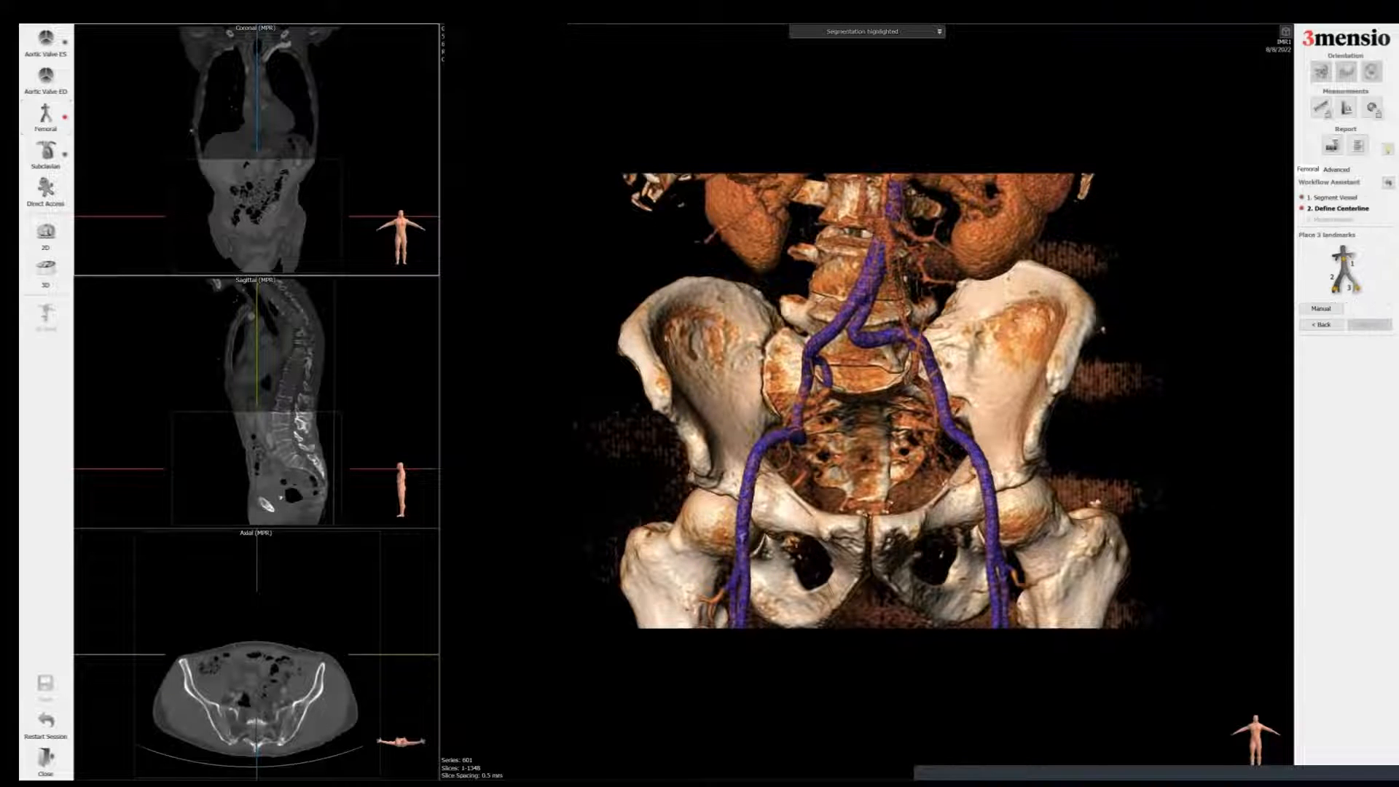
Step: Place centerline landmarks on the aorta and both femoral arteries, then continue to centerline definition
left_click(882, 234)
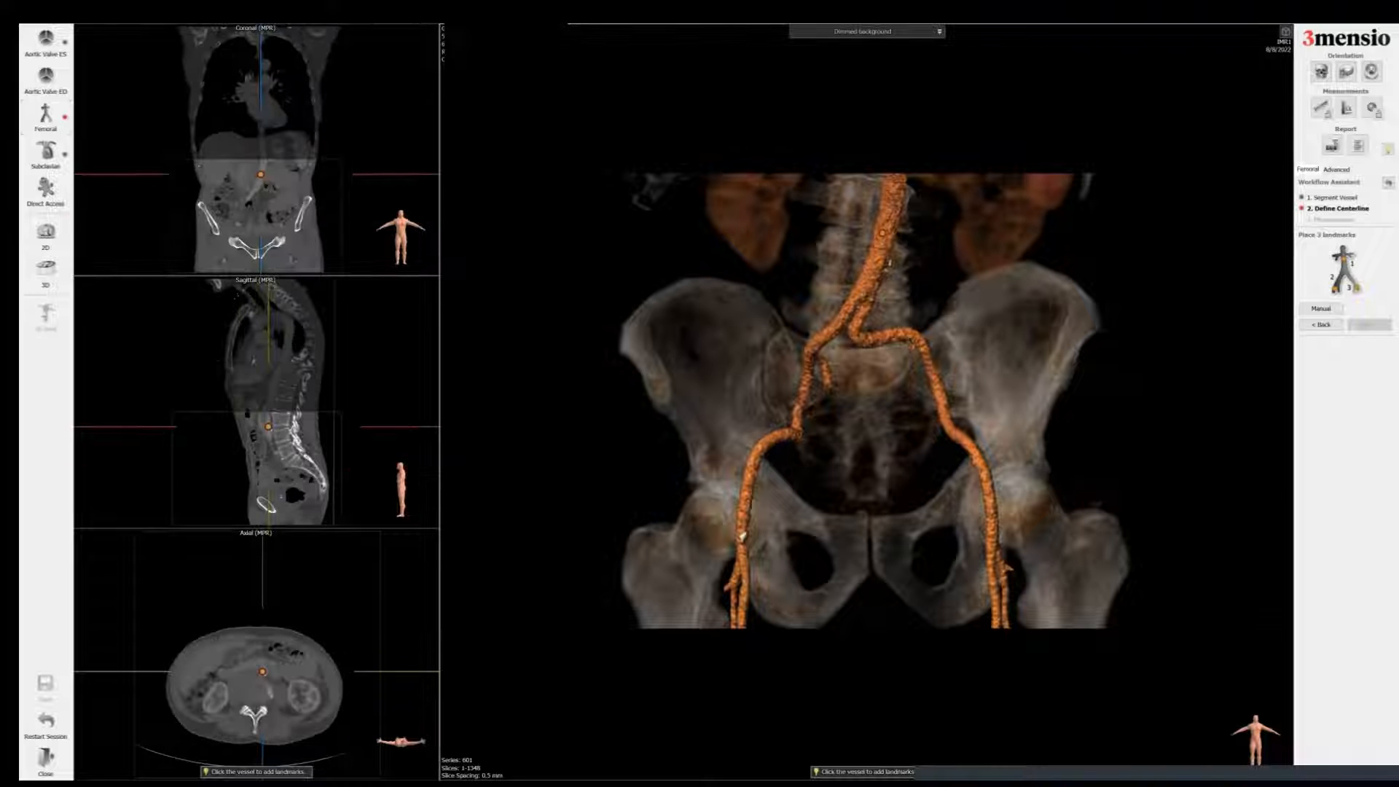
left_click(741, 539)
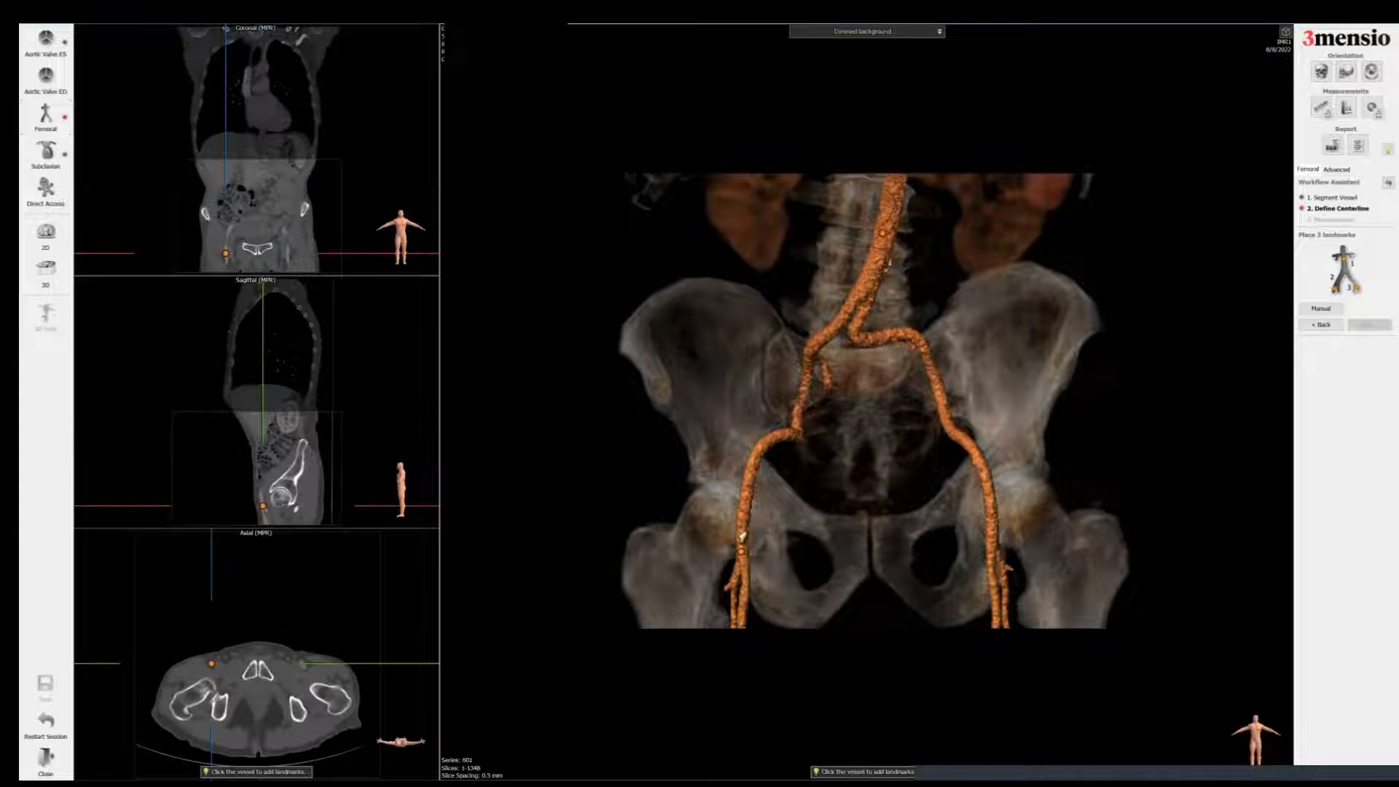
left_click(991, 546)
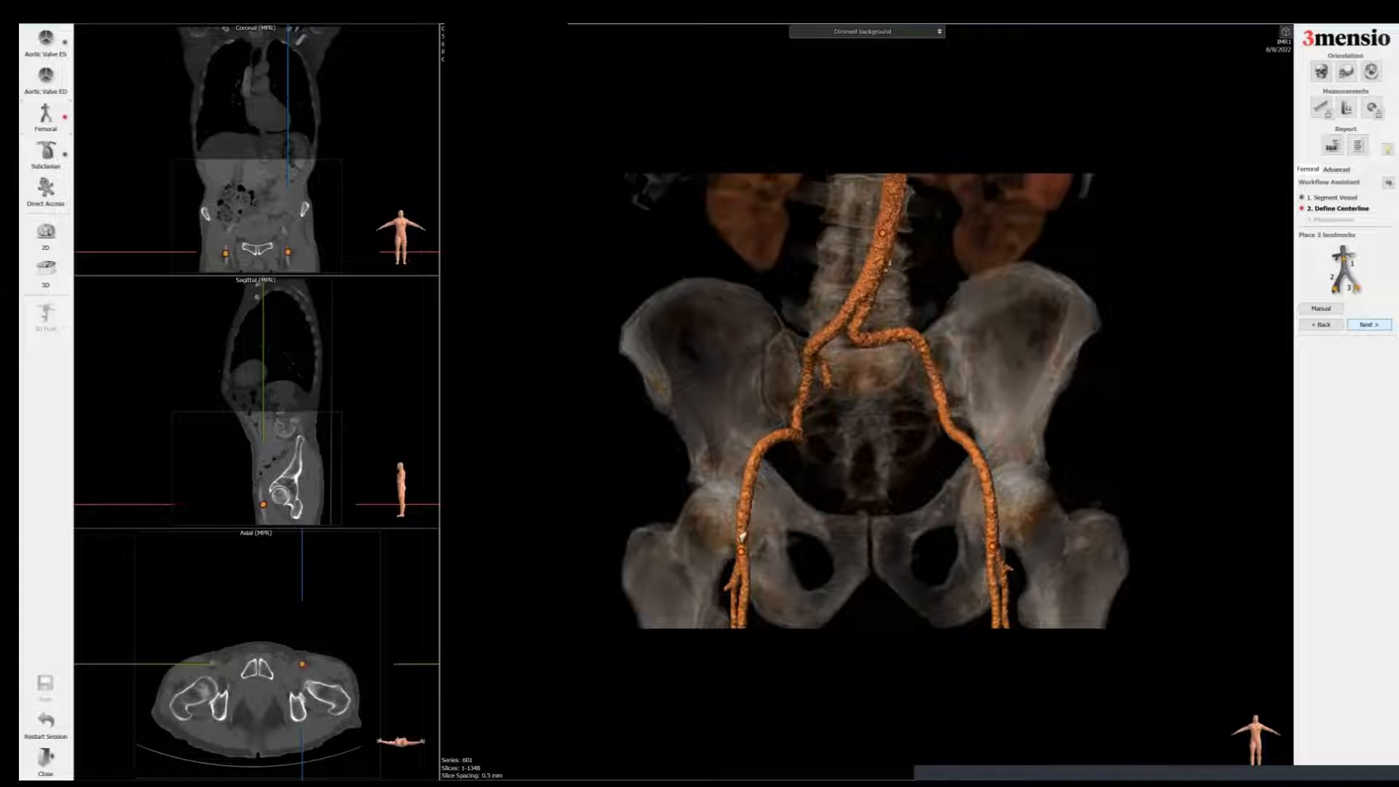
left_click(1368, 325)
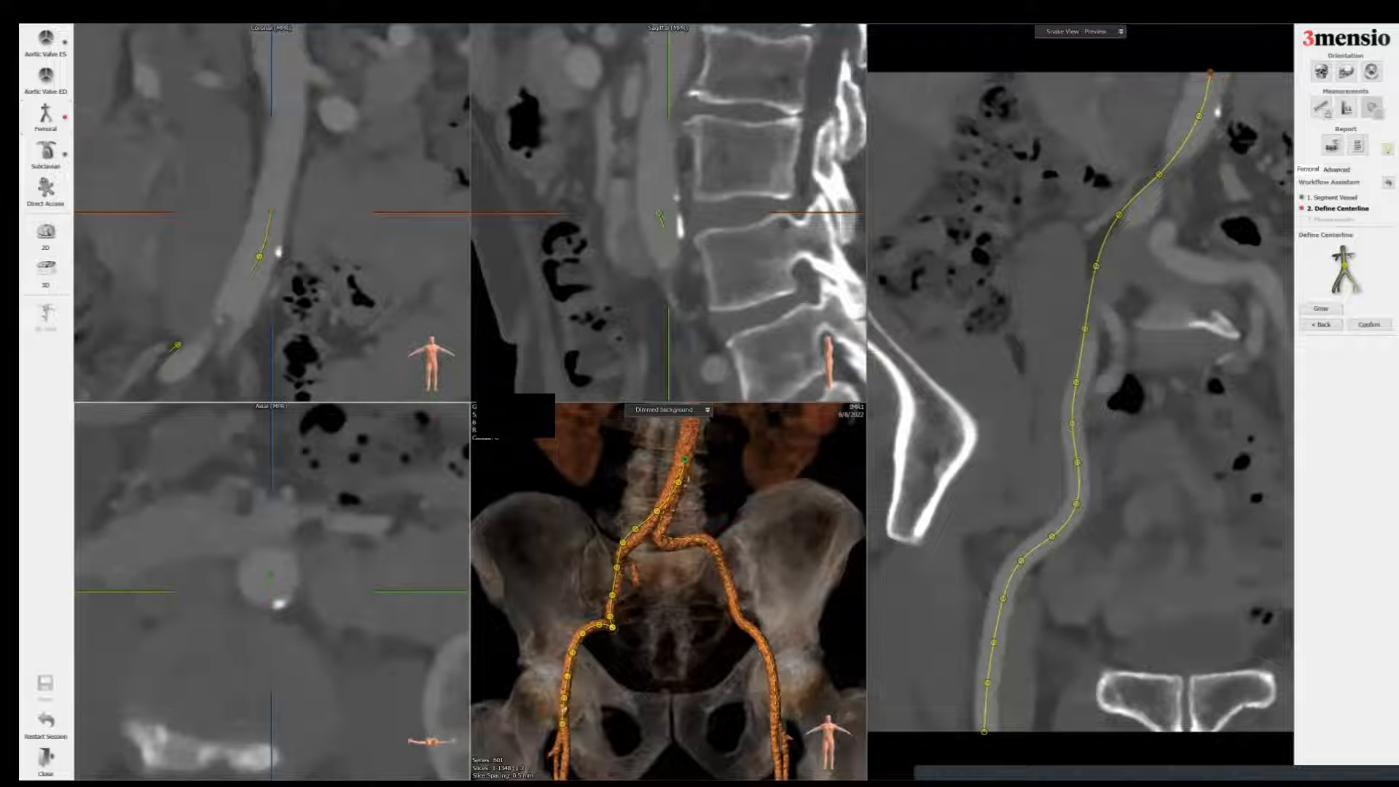
Step: Step along the first iliofemoral centerline, recentring its control points in the cross-sectional views
left_click_drag(268, 576, 271, 592)
scroll(271, 592, "up", 1)
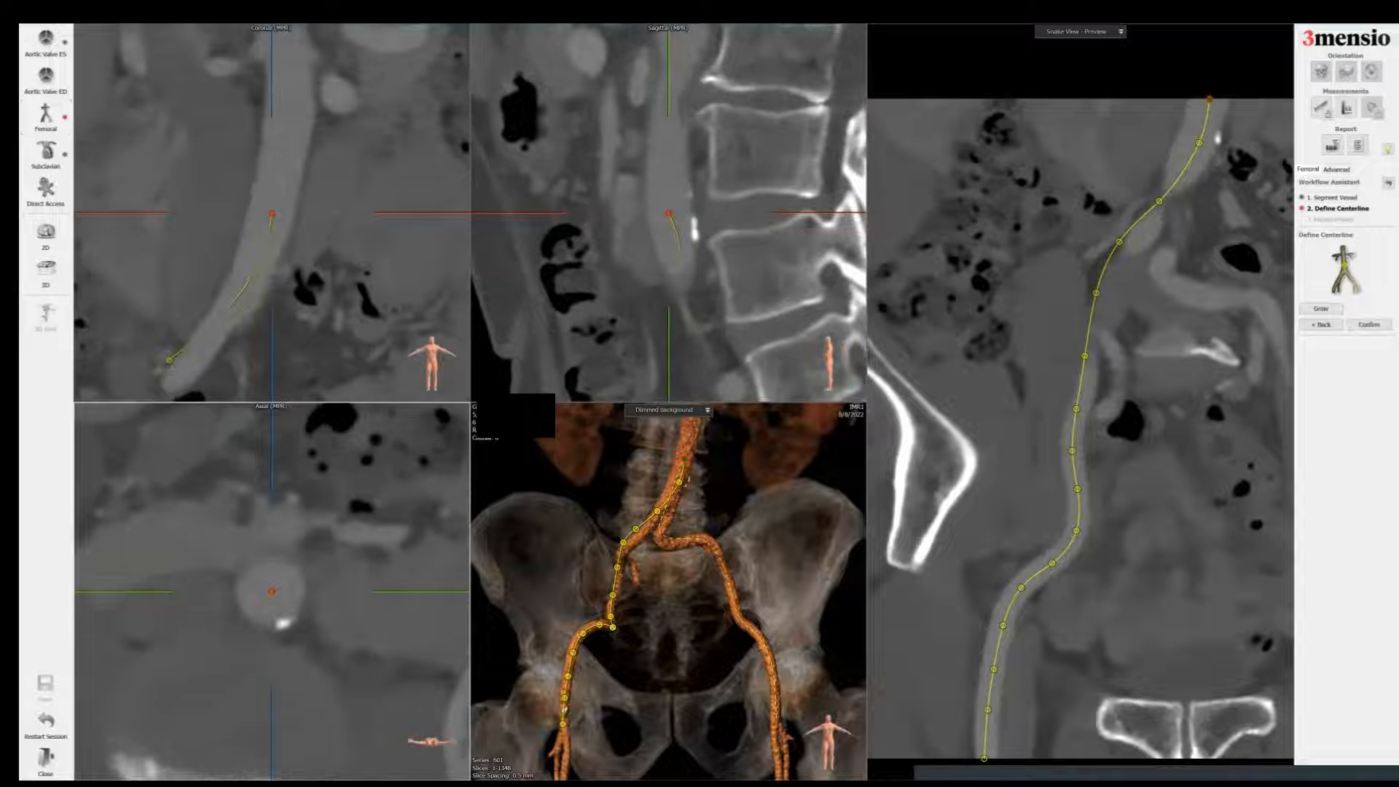
key("space")
left_click_drag(272, 592, 294, 541)
key("space")
key("space")
key("space")
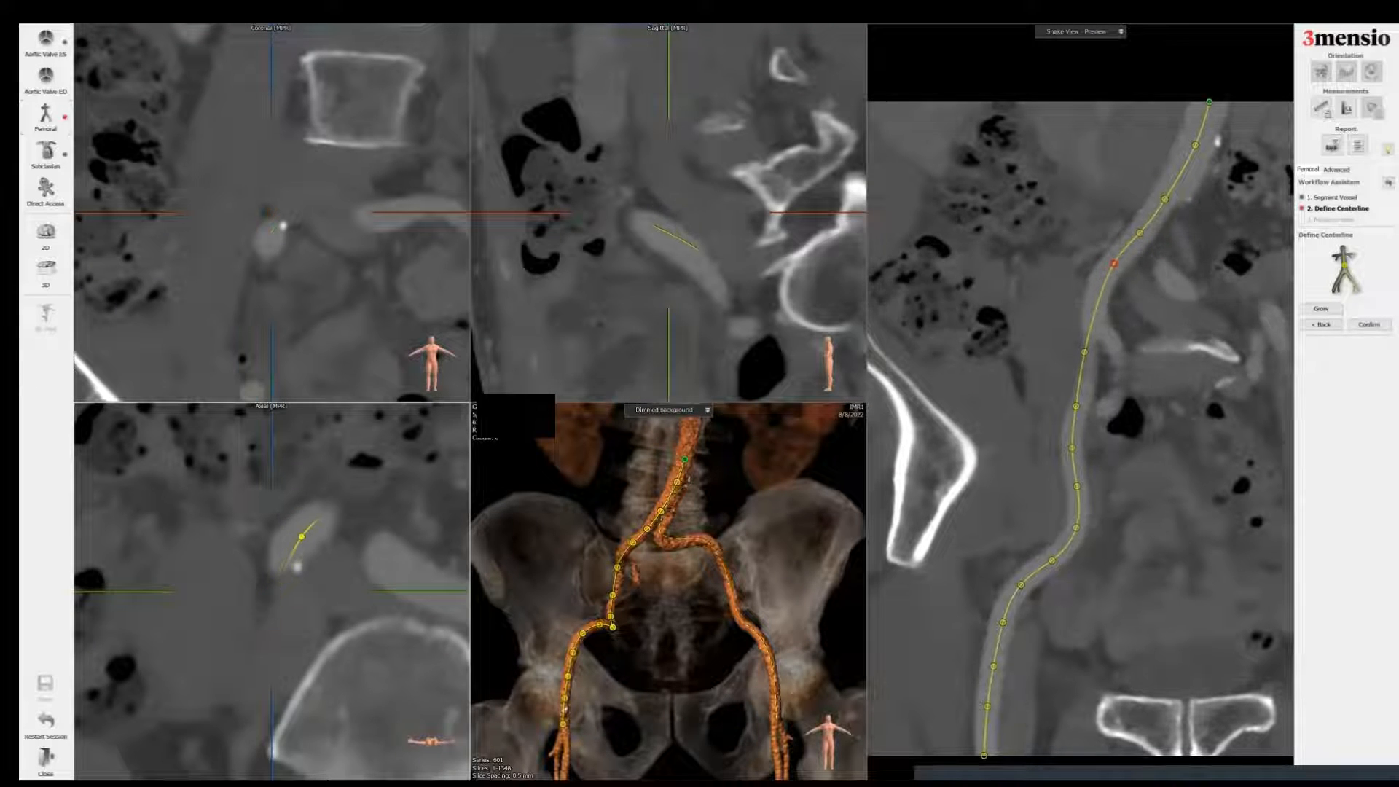
key("space")
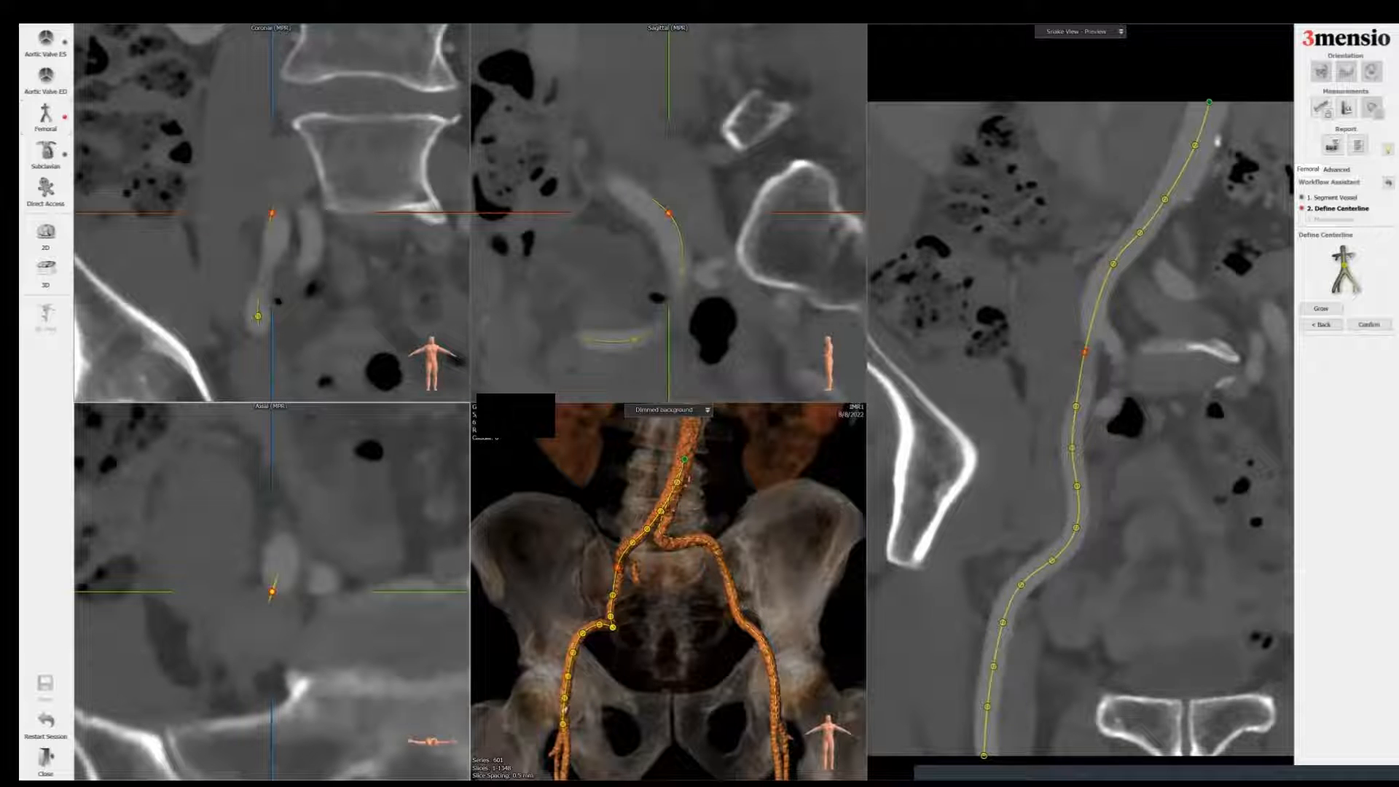
key("space")
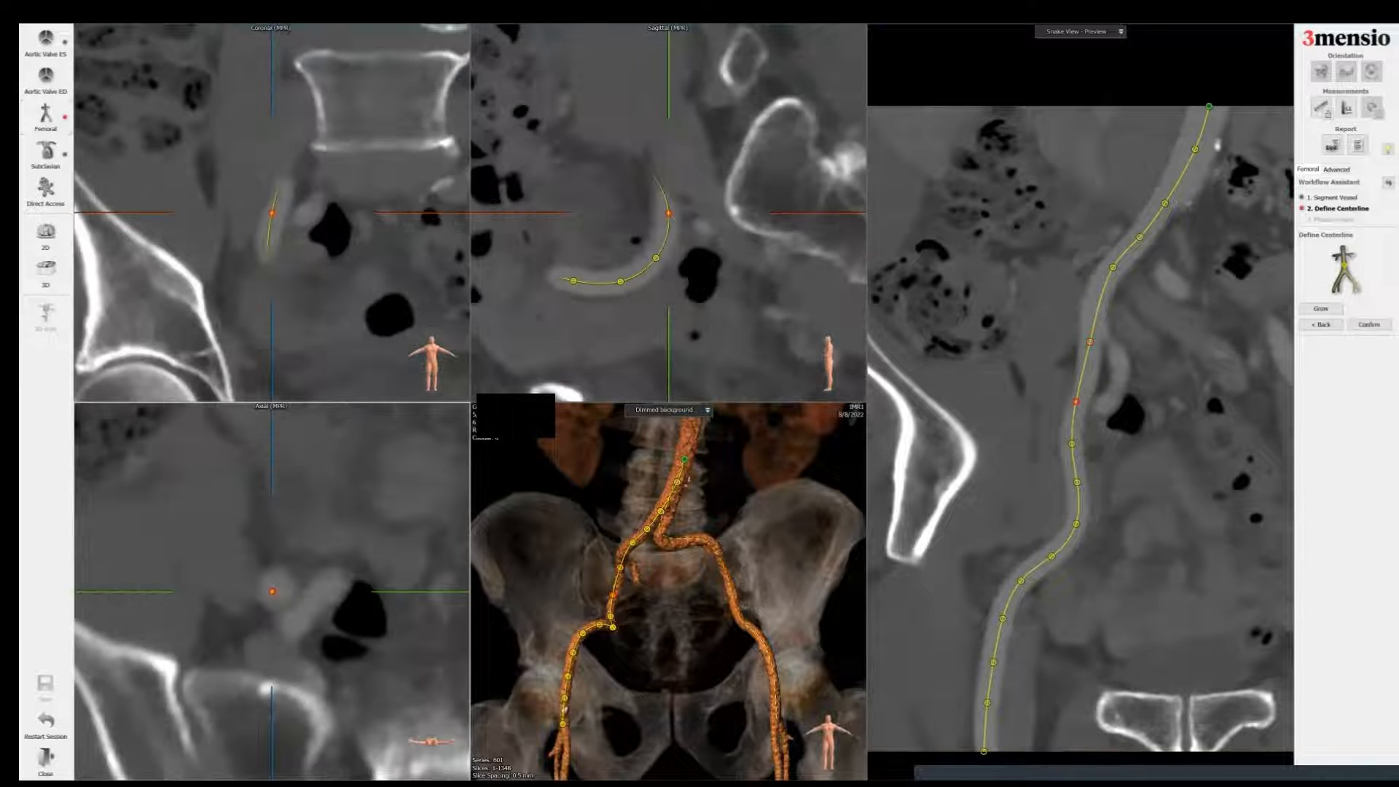
Step: Continue recentring centerline points down the first femoral artery to its end
left_click_drag(272, 592, 269, 594)
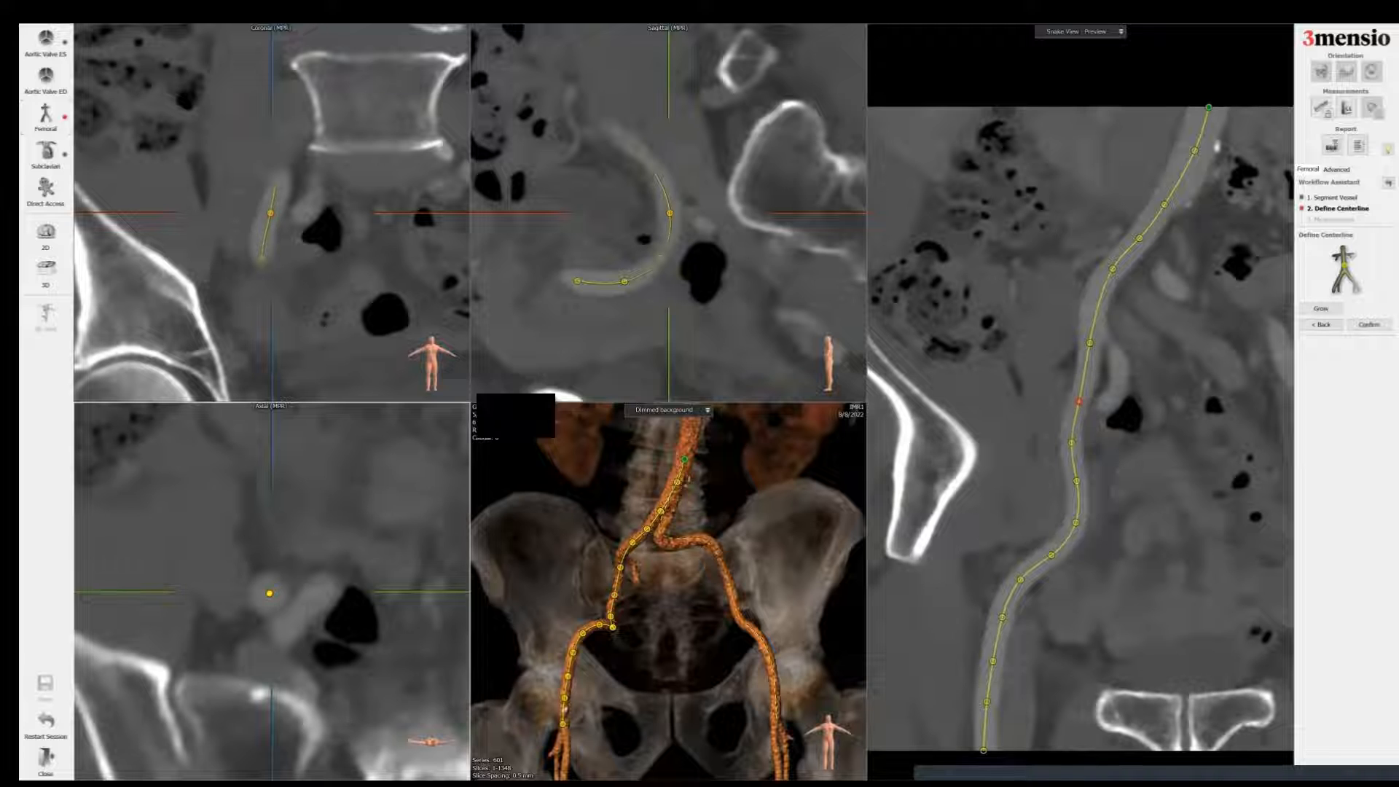
key("space")
key("space")
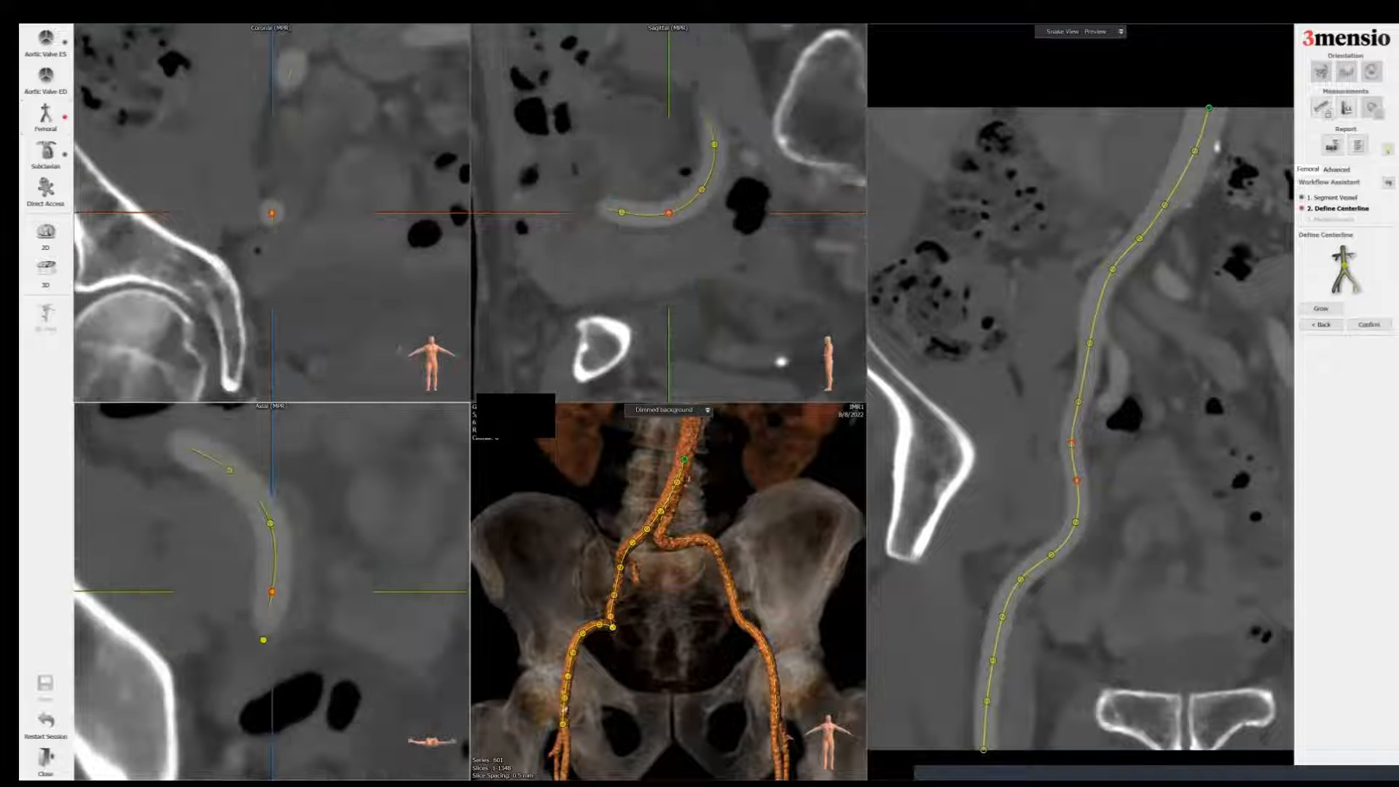
key("space")
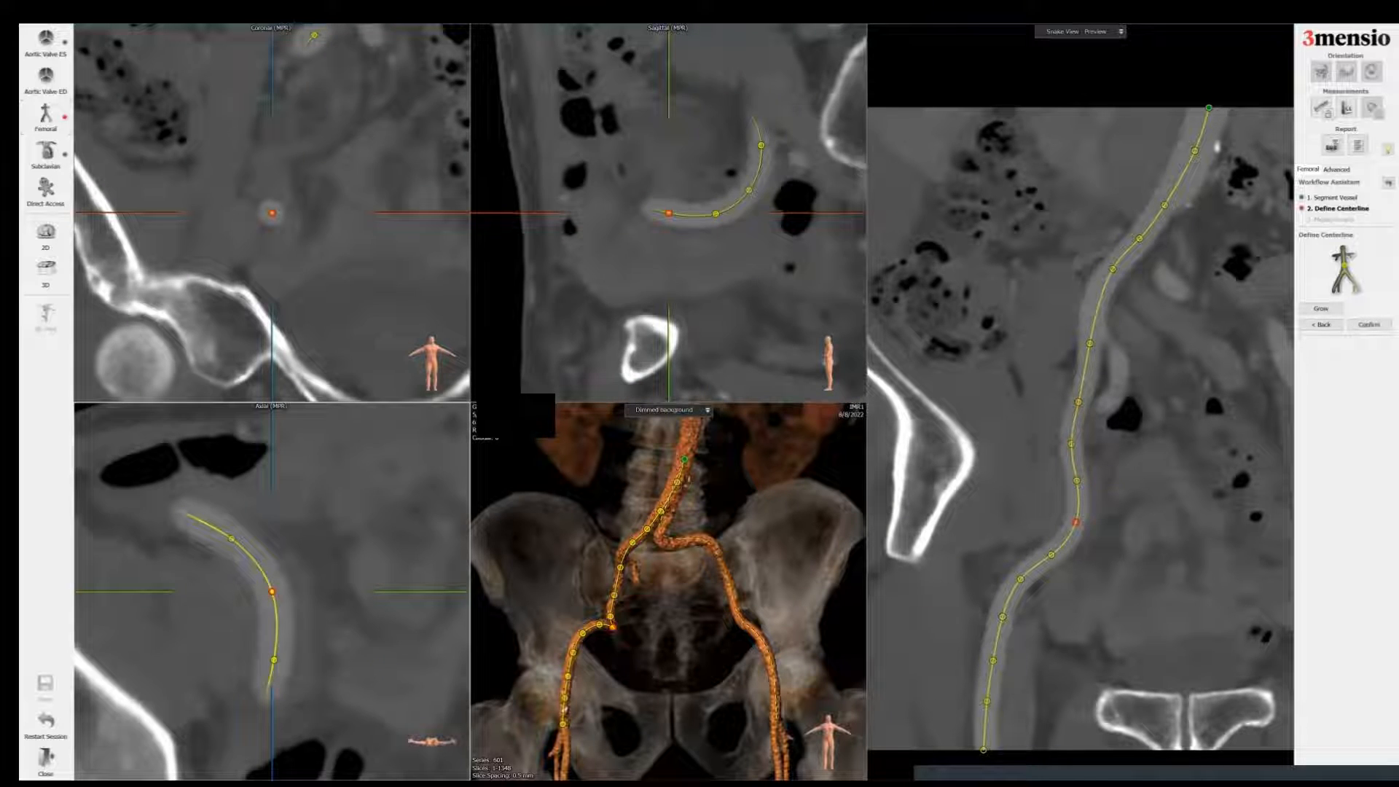
key("space")
key("space")
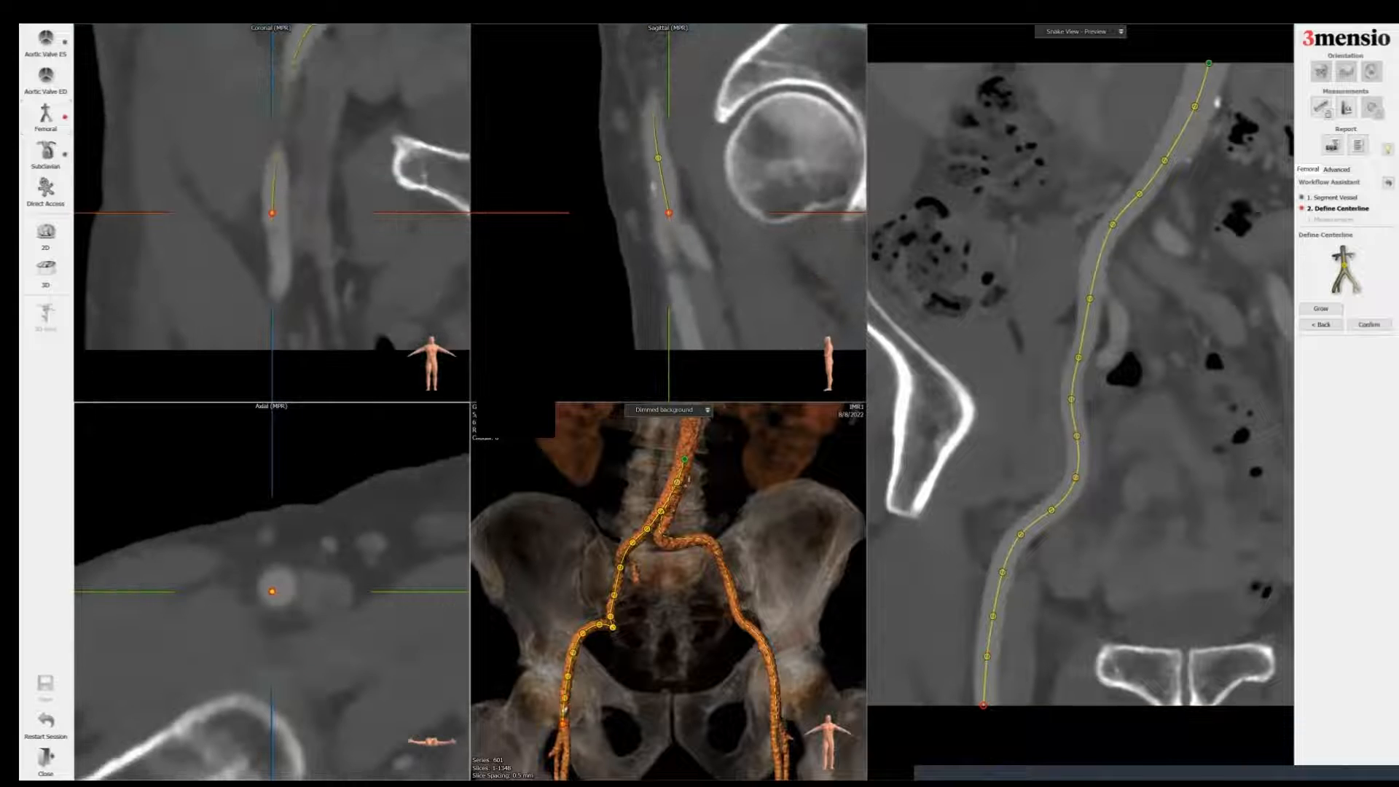
left_click_drag(272, 591, 278, 587)
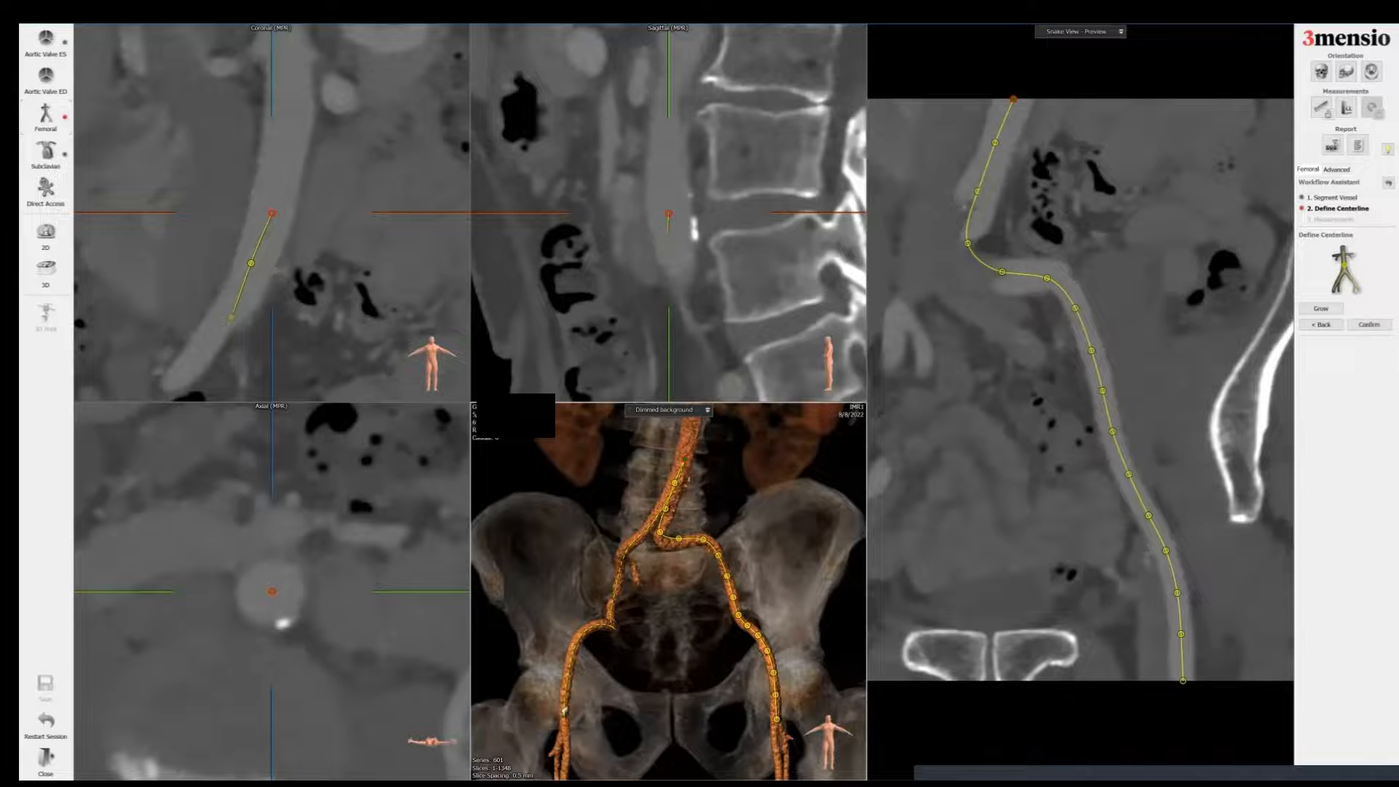
Step: Step along the second iliofemoral centerline, recentring its control points in the cross-sectional views
key("space")
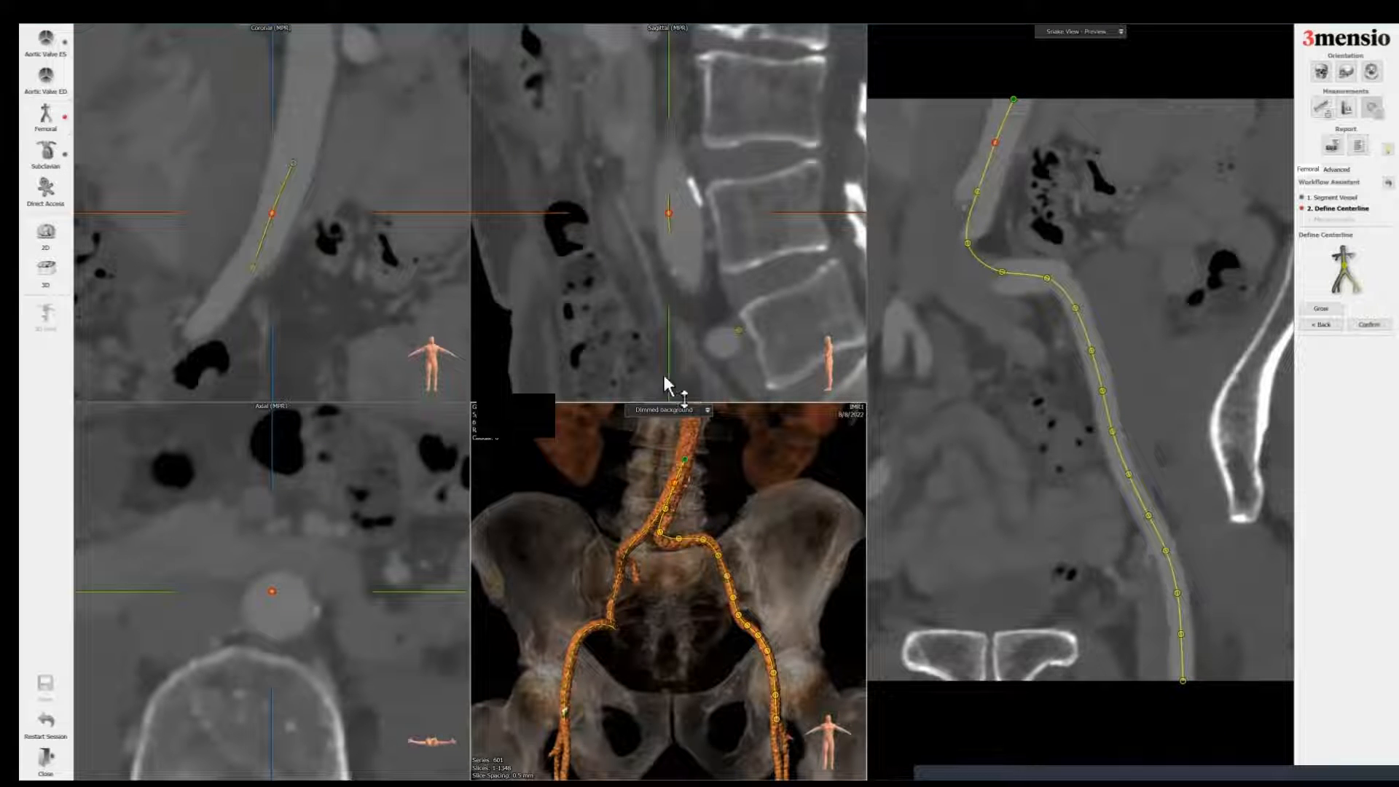
left_click_drag(669, 214, 677, 219)
key("space")
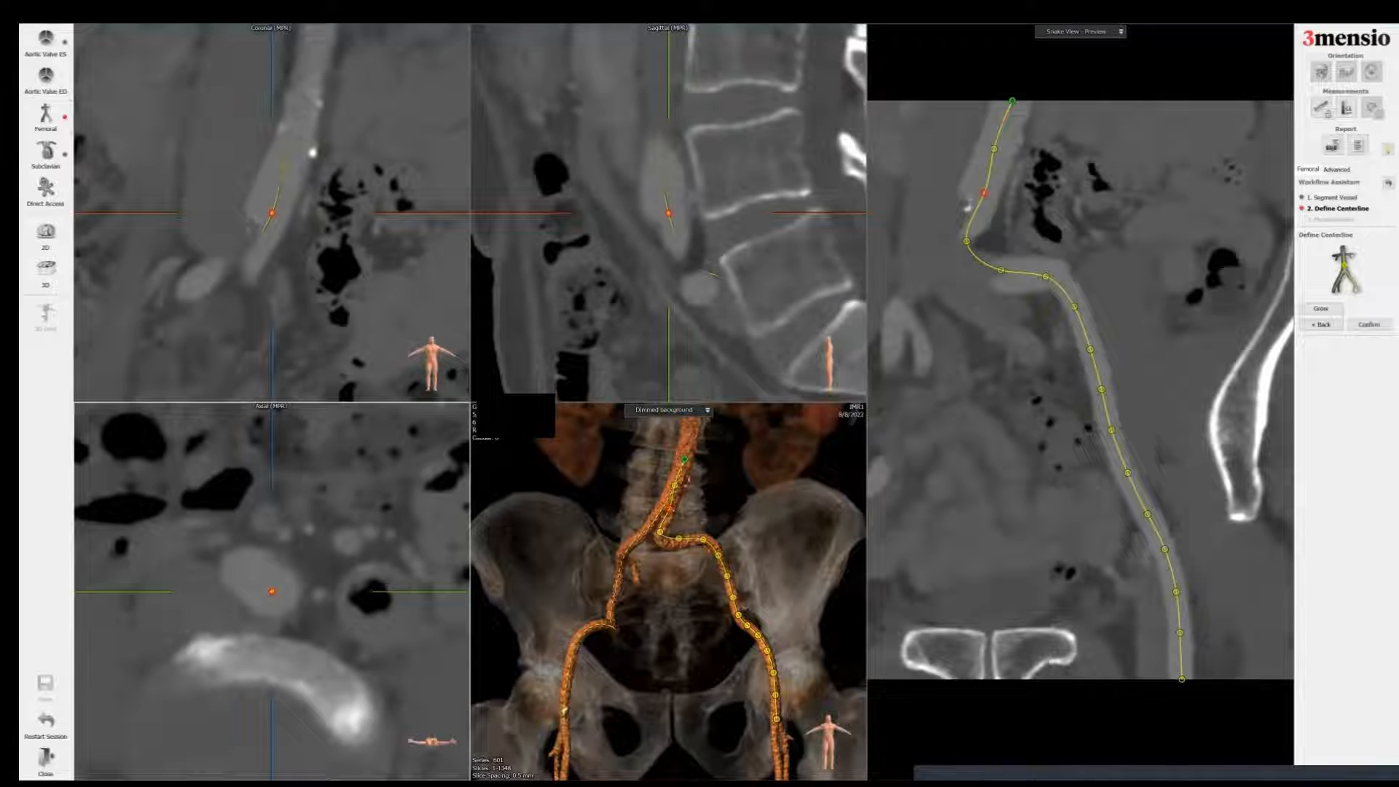
key("space")
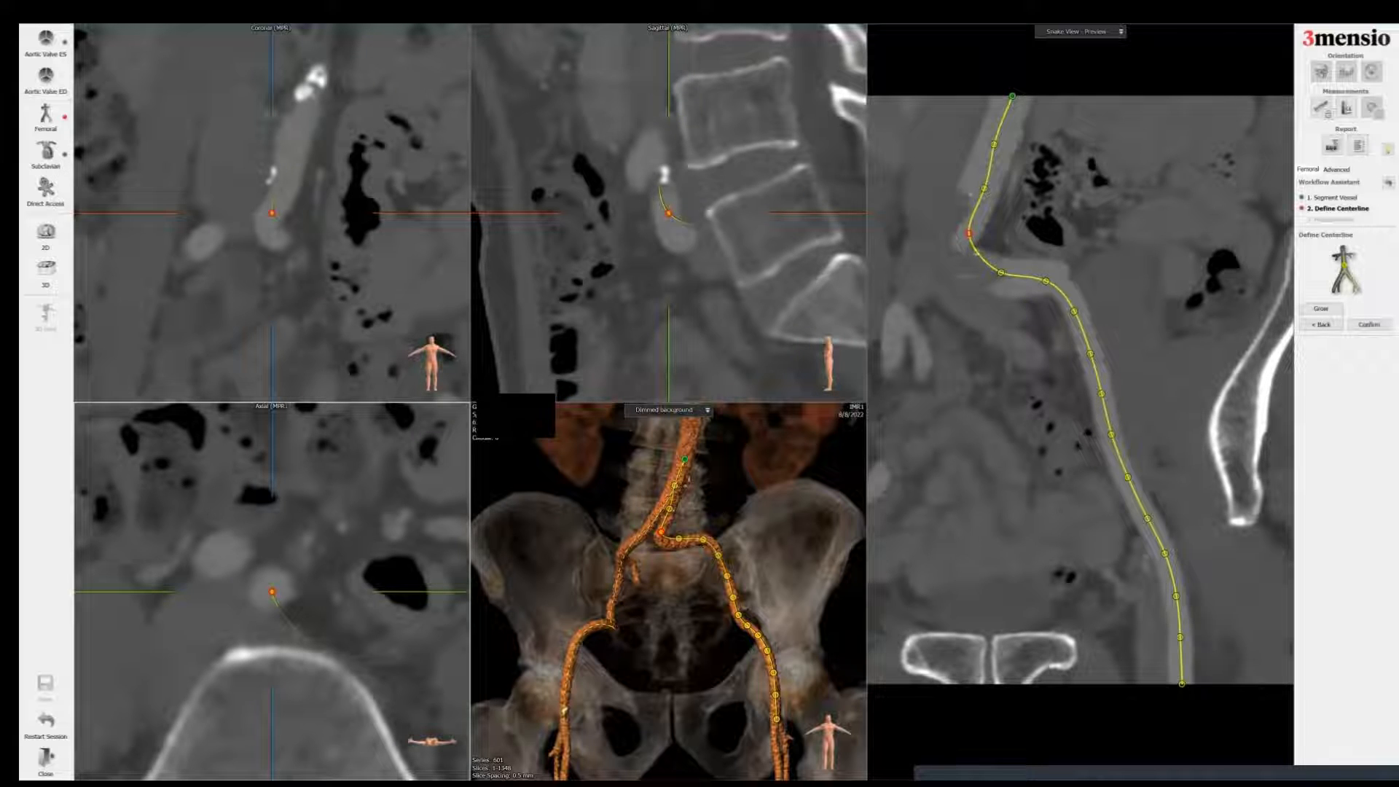
left_click(973, 247)
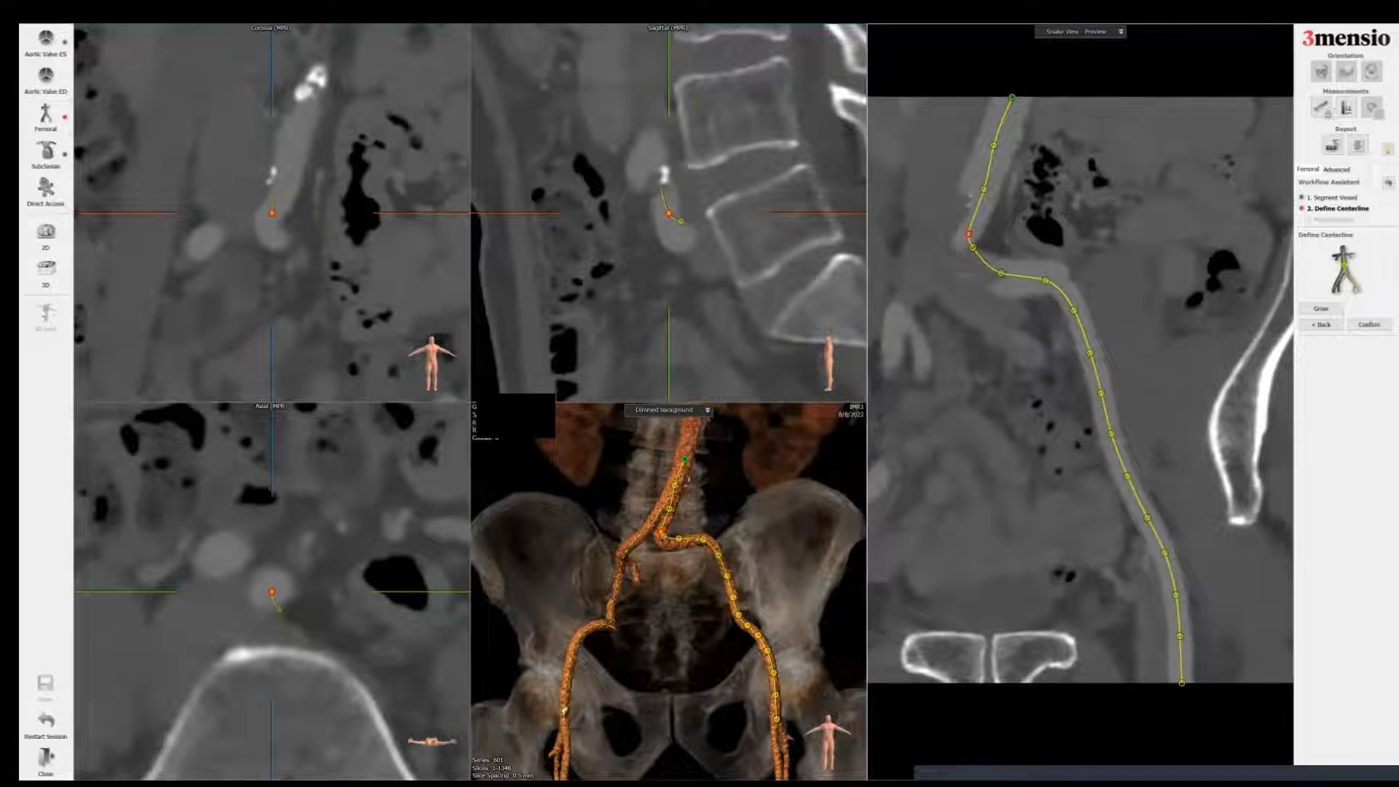
left_click(681, 220)
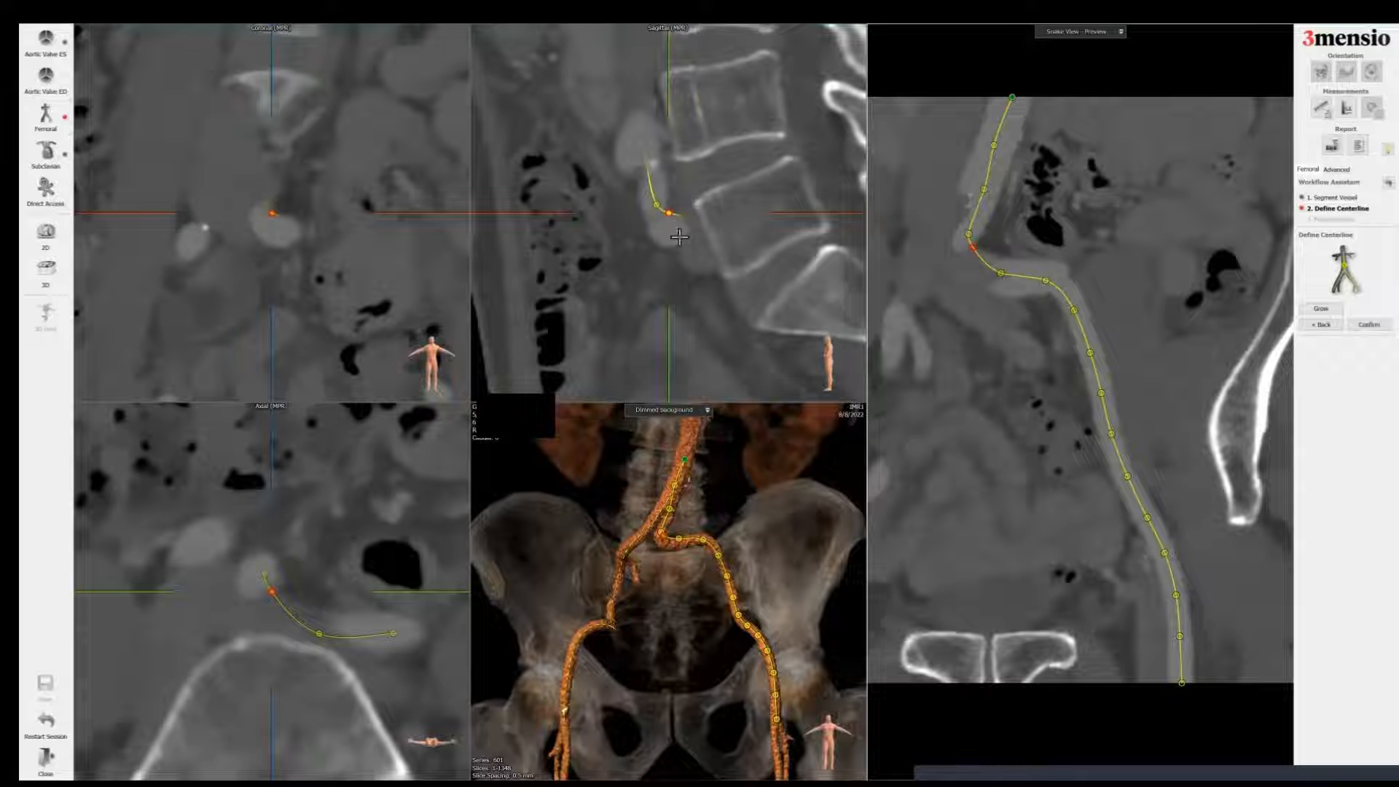
left_click(674, 221)
left_click(675, 221)
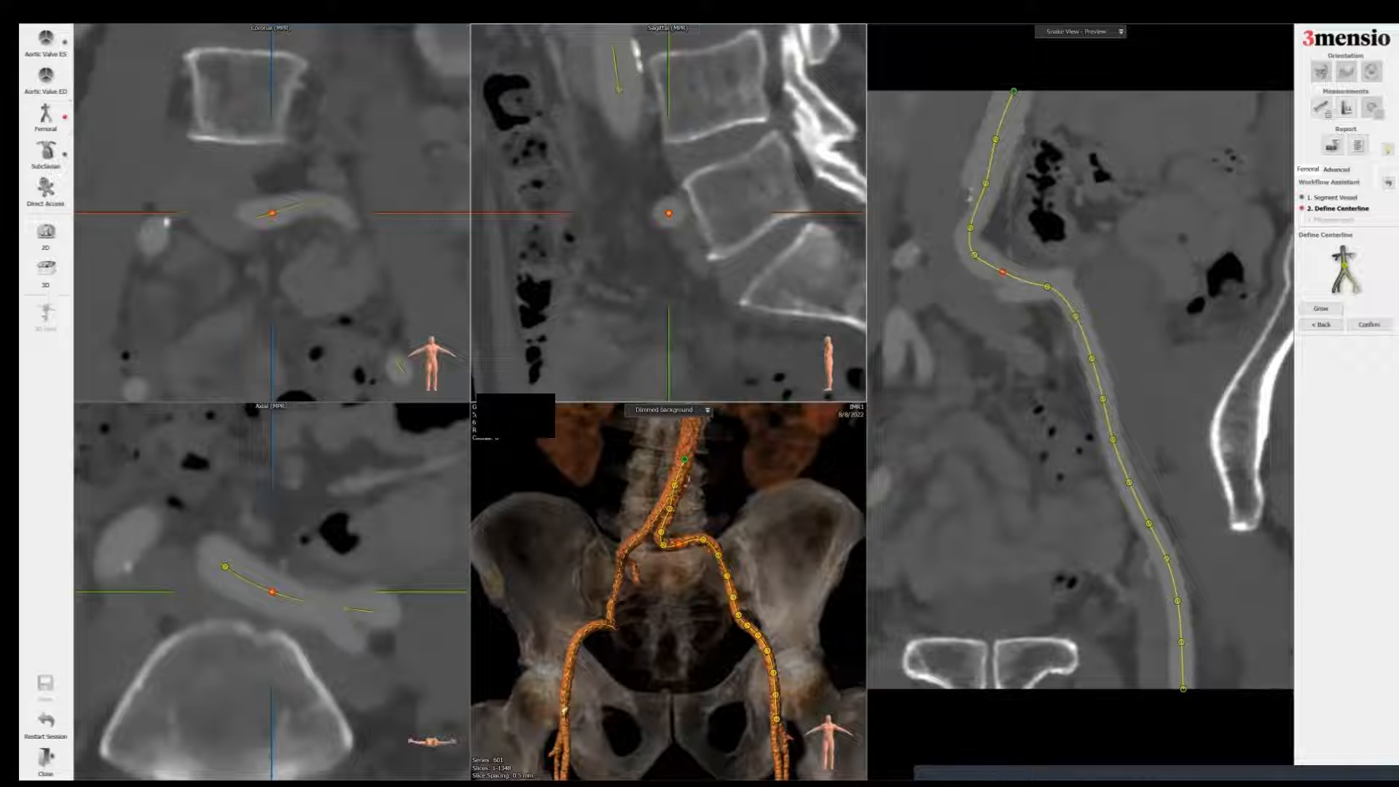
Step: Recentre the remaining points down the second femoral artery and confirm the centerlines
key("space")
key("space")
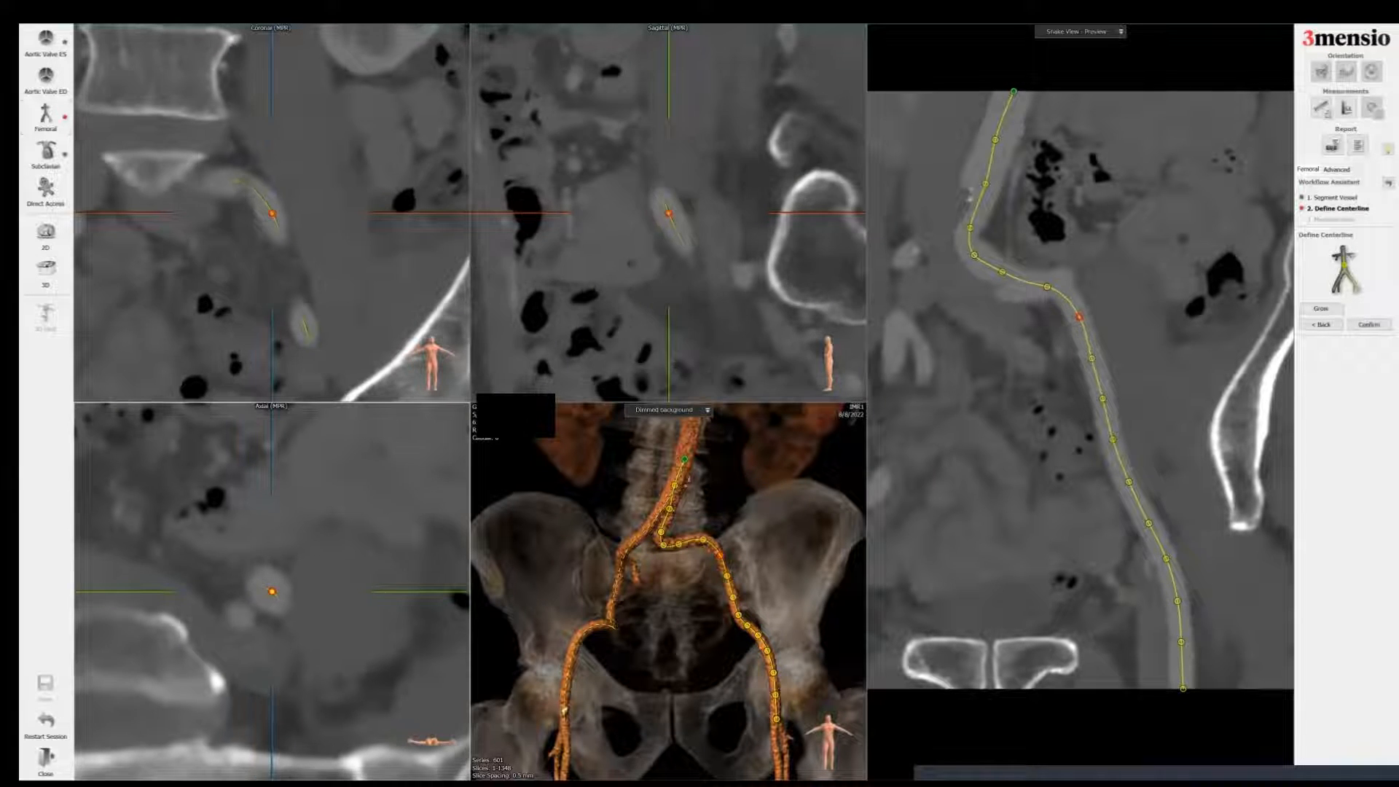
key("space")
key("space")
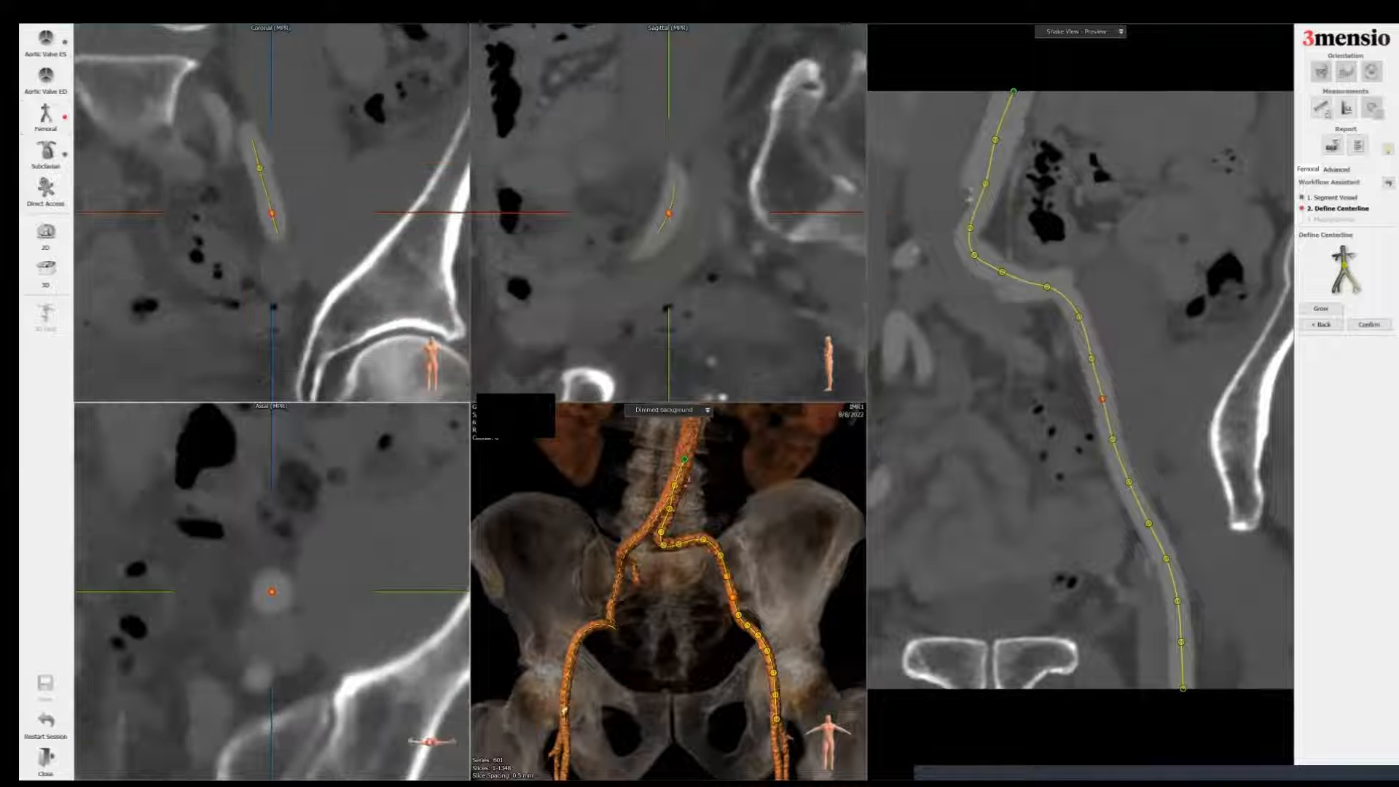
key("space")
key("space")
key("space")
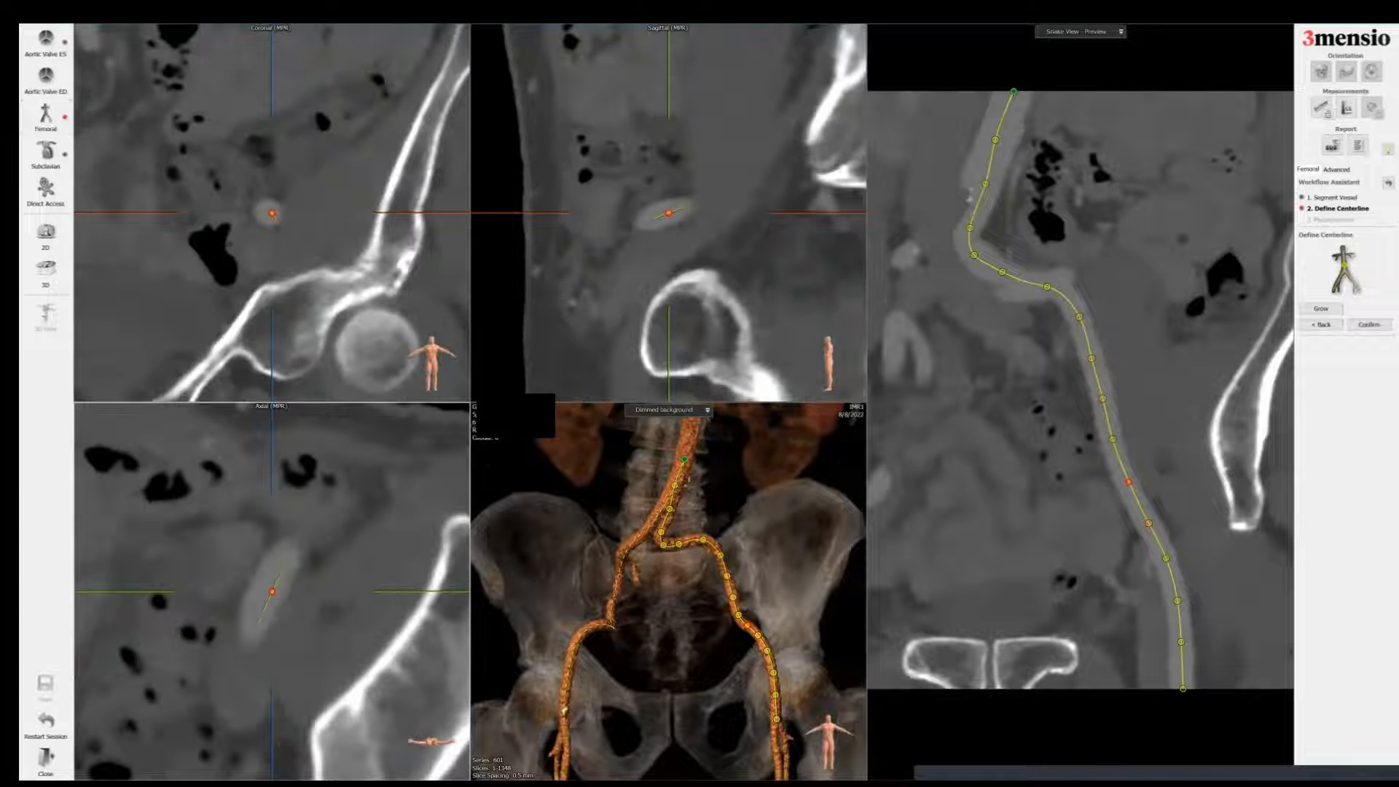
left_click_drag(272, 591, 268, 592)
key("space")
key("space")
key("space")
key("space")
key("space")
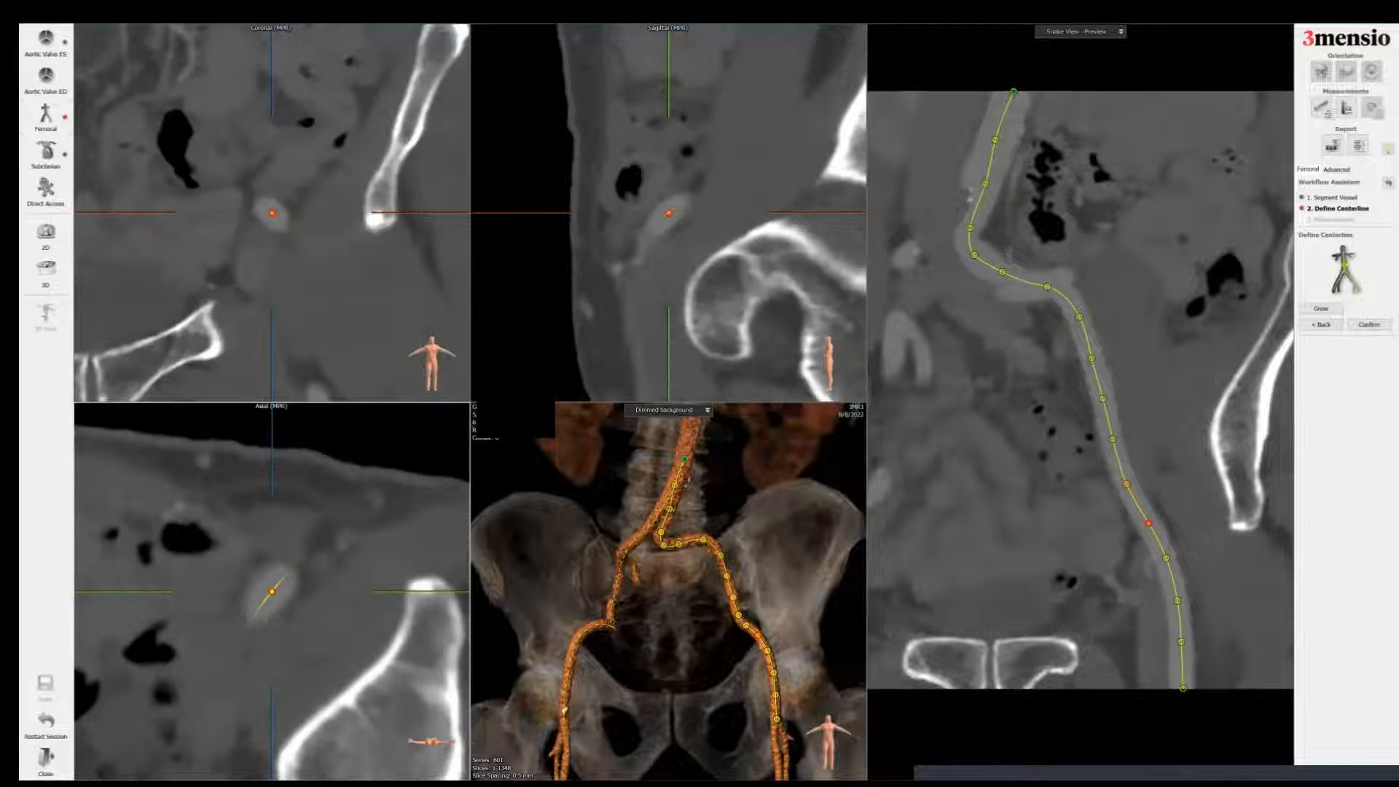
left_click_drag(671, 208, 665, 198)
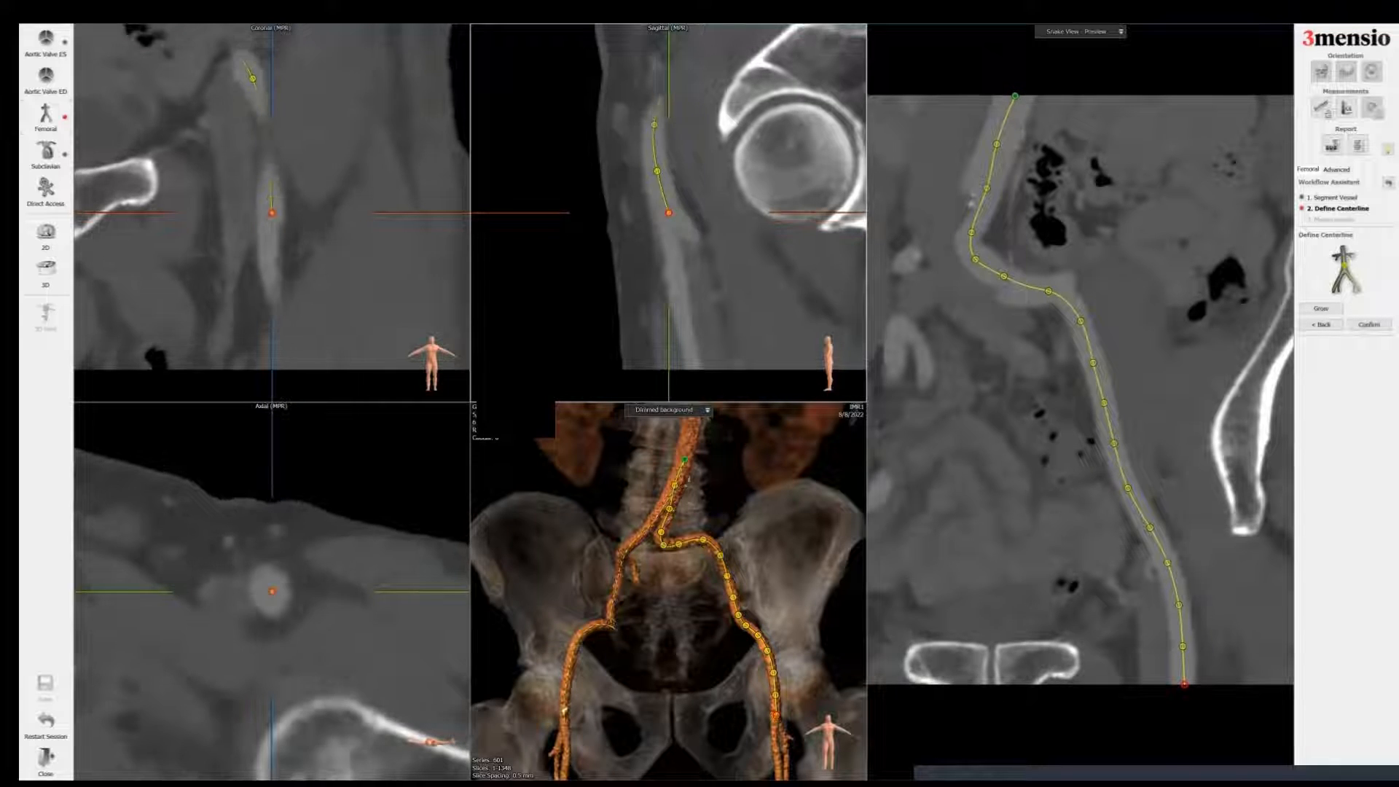
left_click(1369, 324)
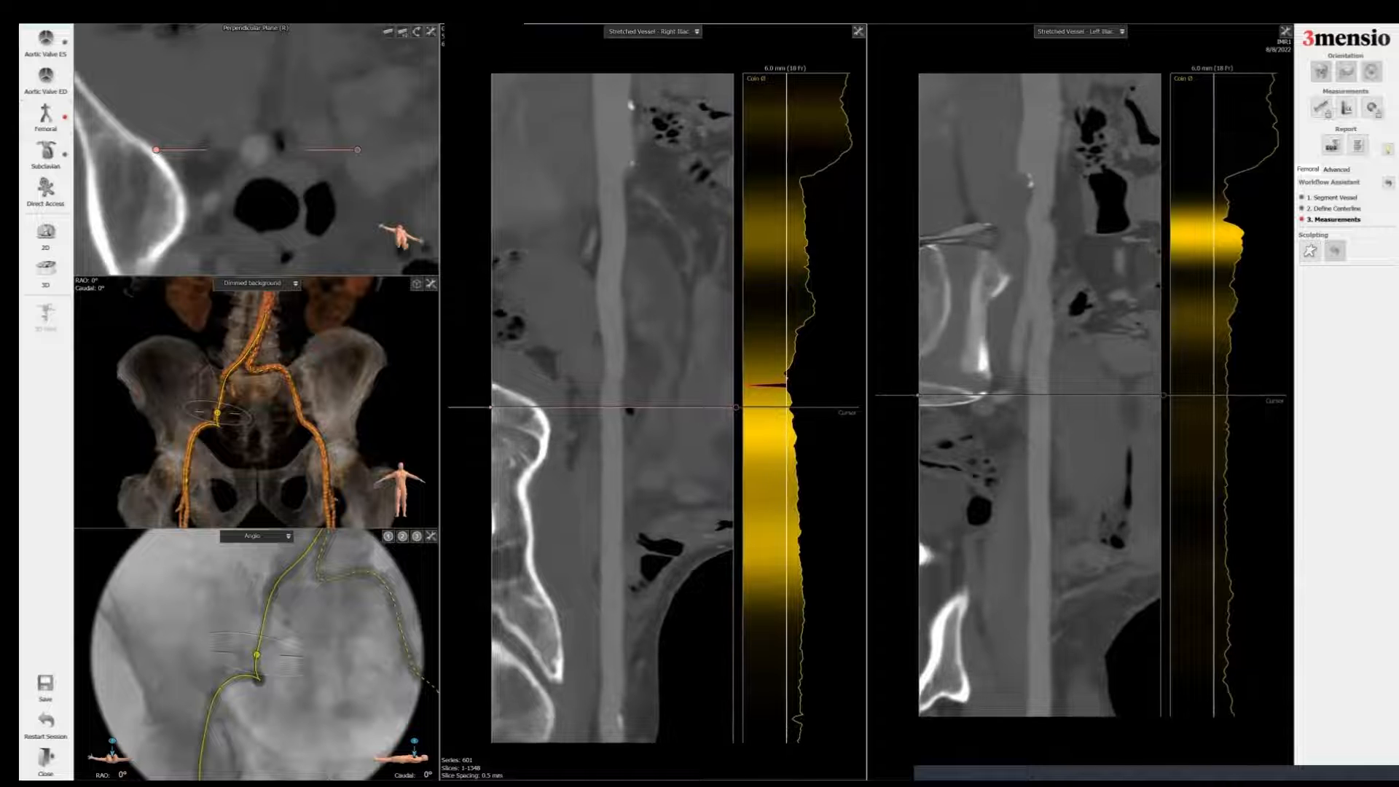
Step: Measure the right femoral artery diameter in the perpendicular plane and label it Right Femoral Diameter
left_click_drag(613, 408, 614, 680)
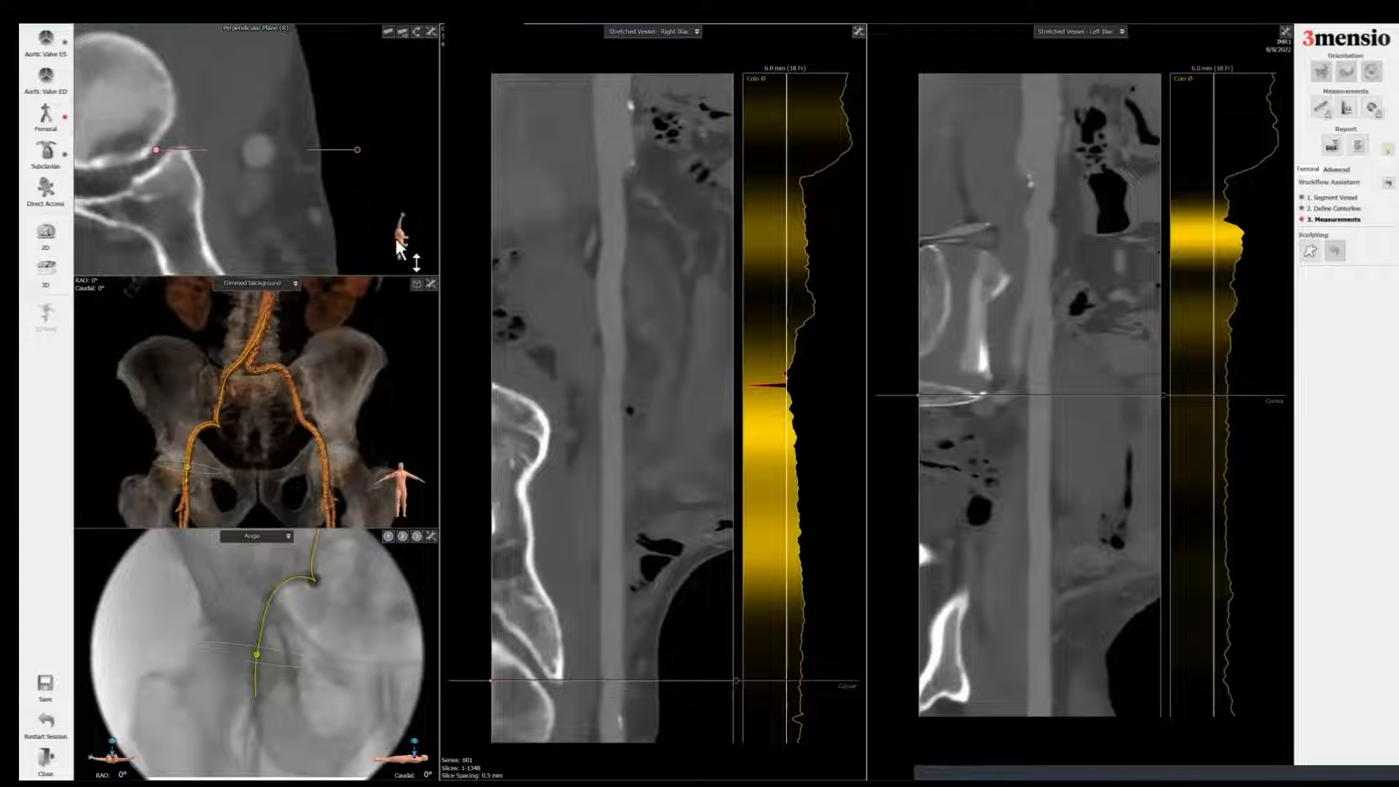
right_click_drag(293, 129, 324, 51)
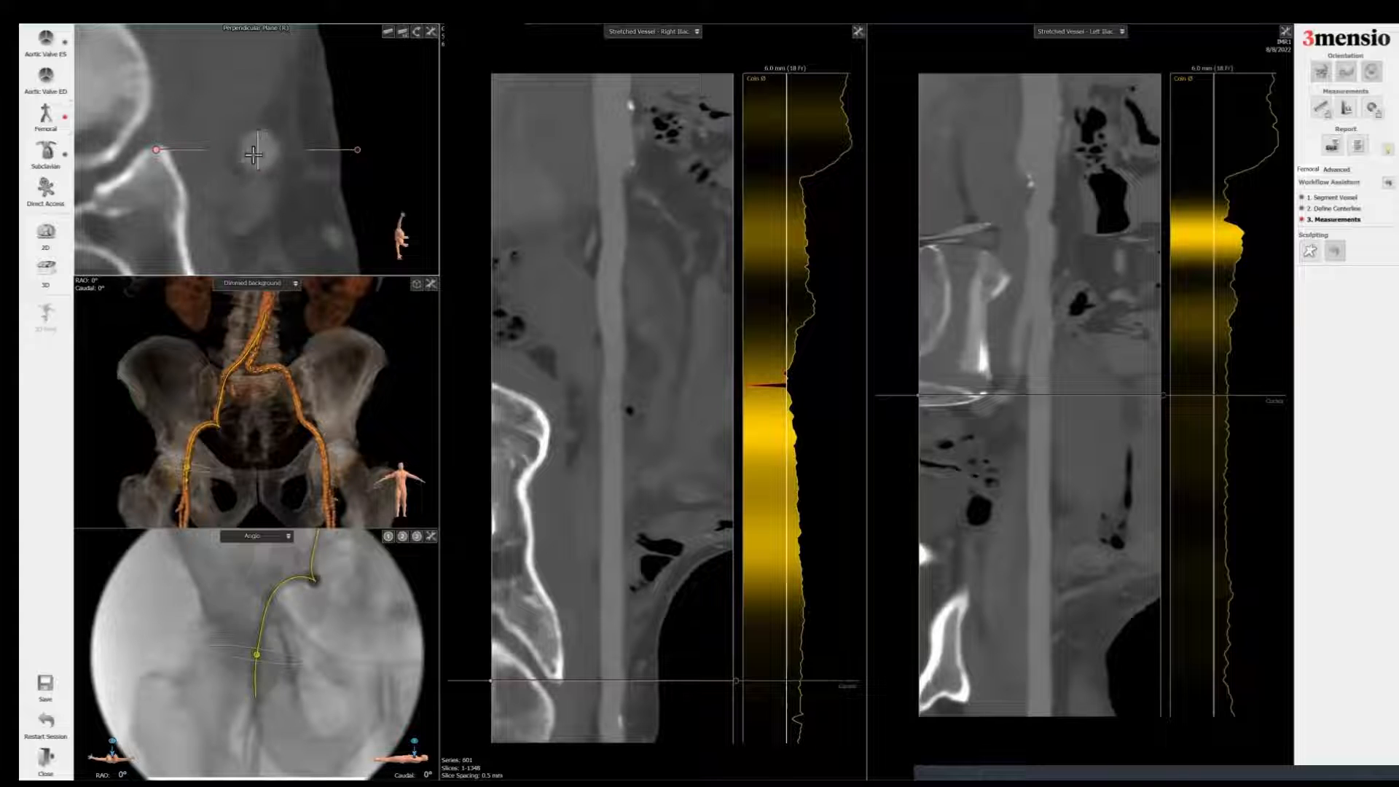
left_click(277, 177)
right_click(311, 161)
left_click(344, 176)
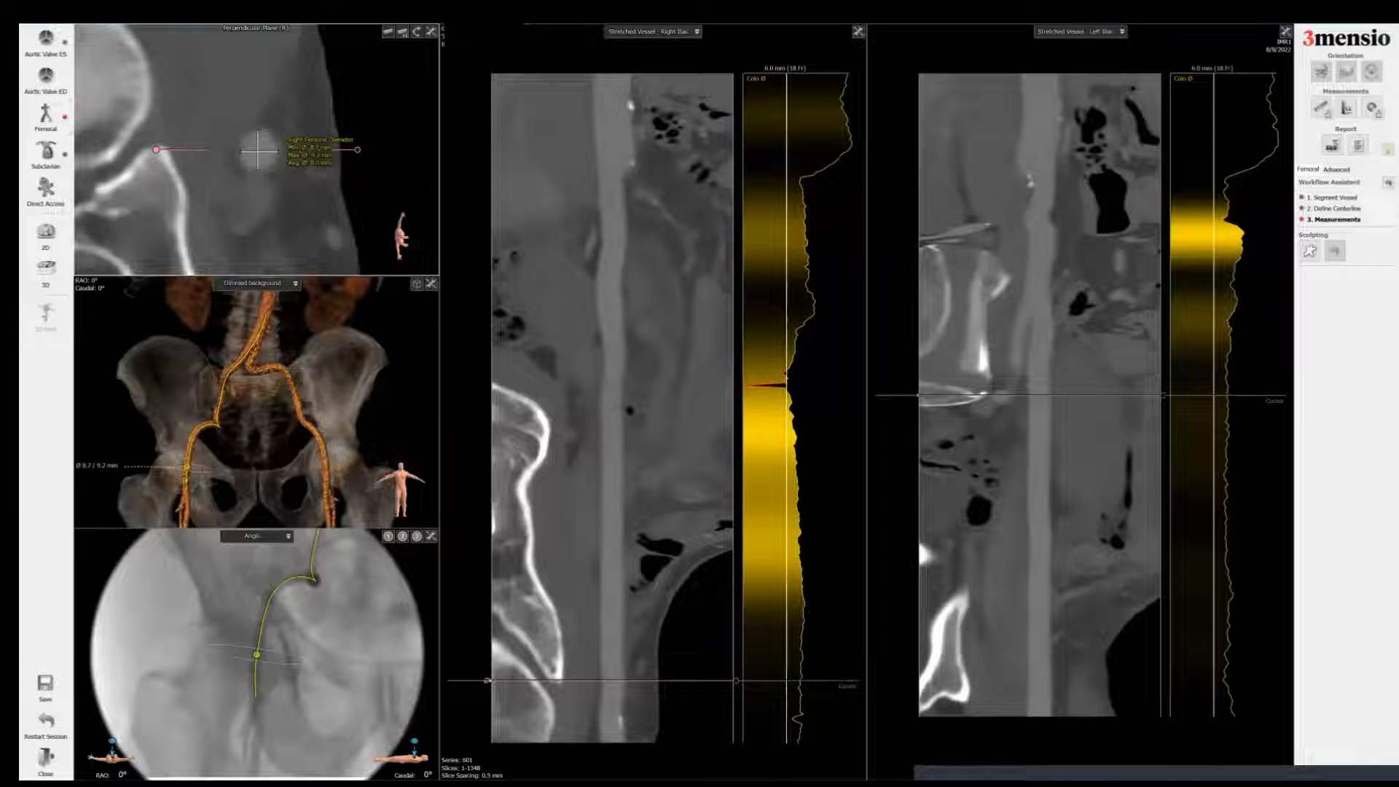
Step: Measure the right external iliac artery diameter and label it Right External Iliac Diameter
left_click_drag(656, 680, 656, 502)
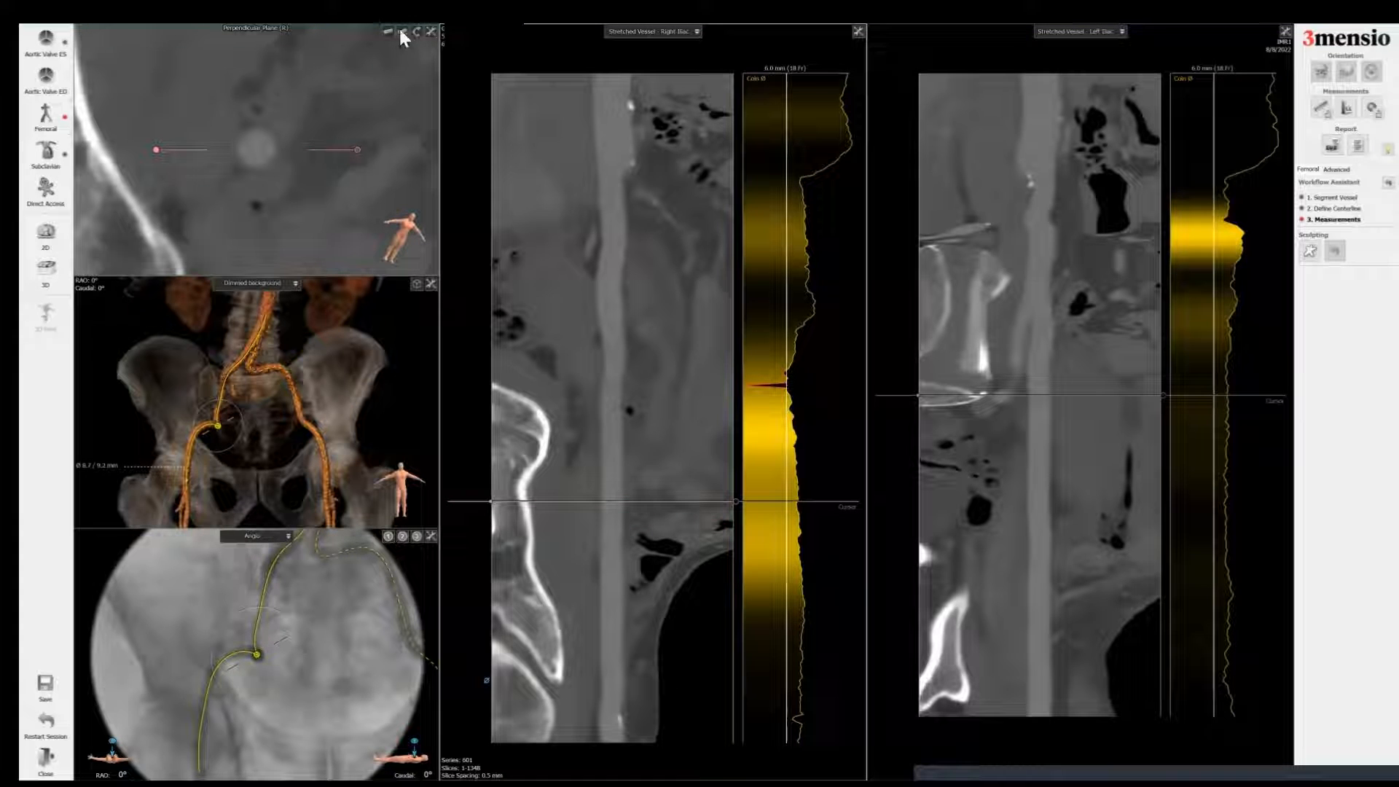
left_click(239, 142)
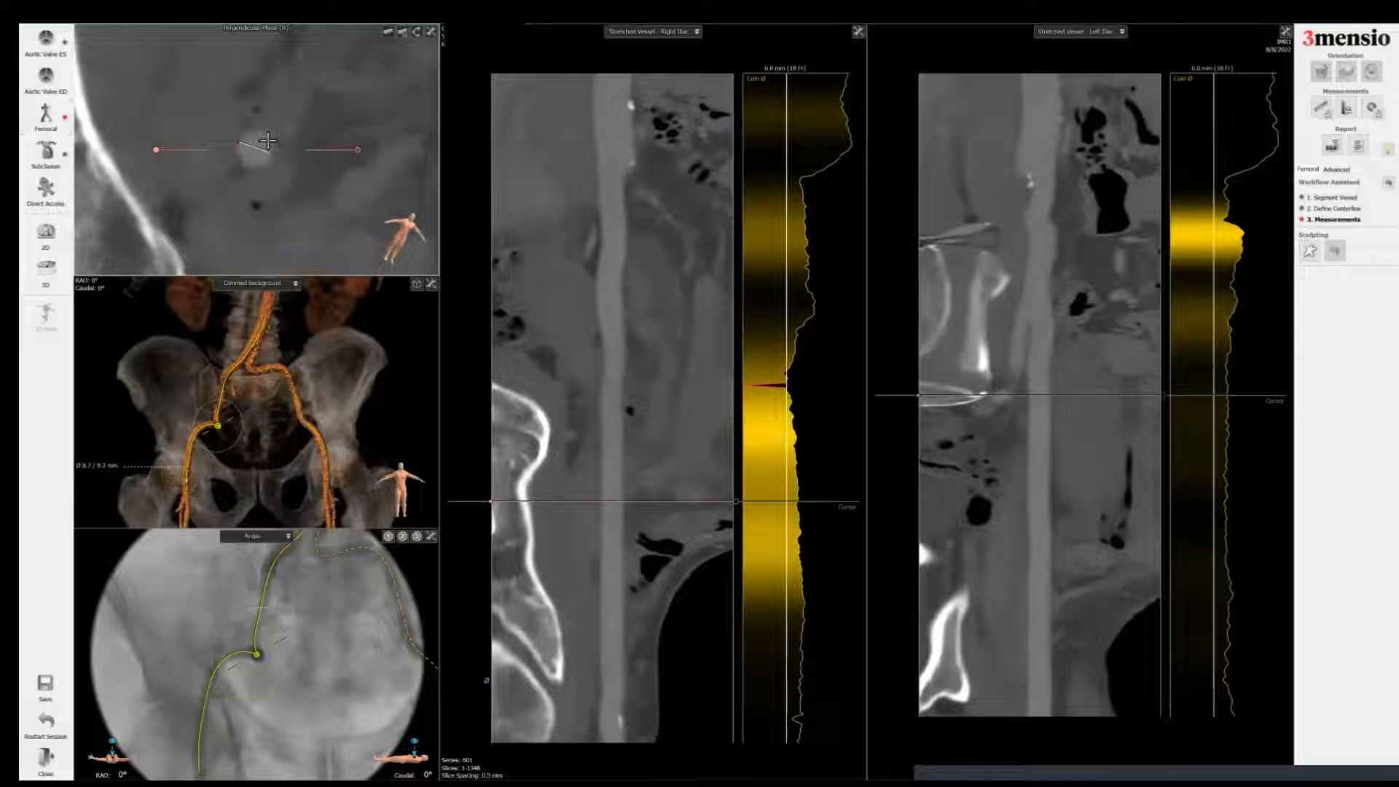
left_click(268, 145)
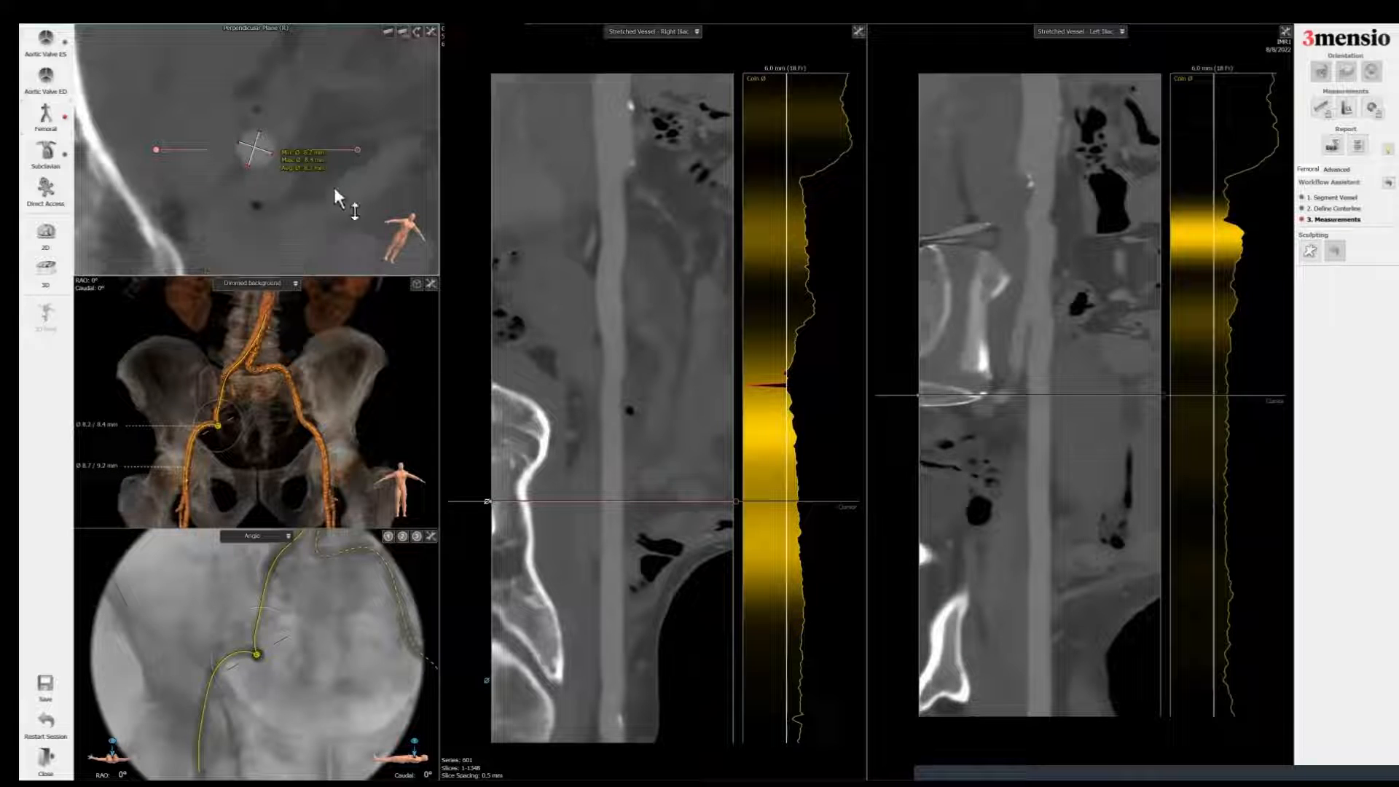
right_click(309, 172)
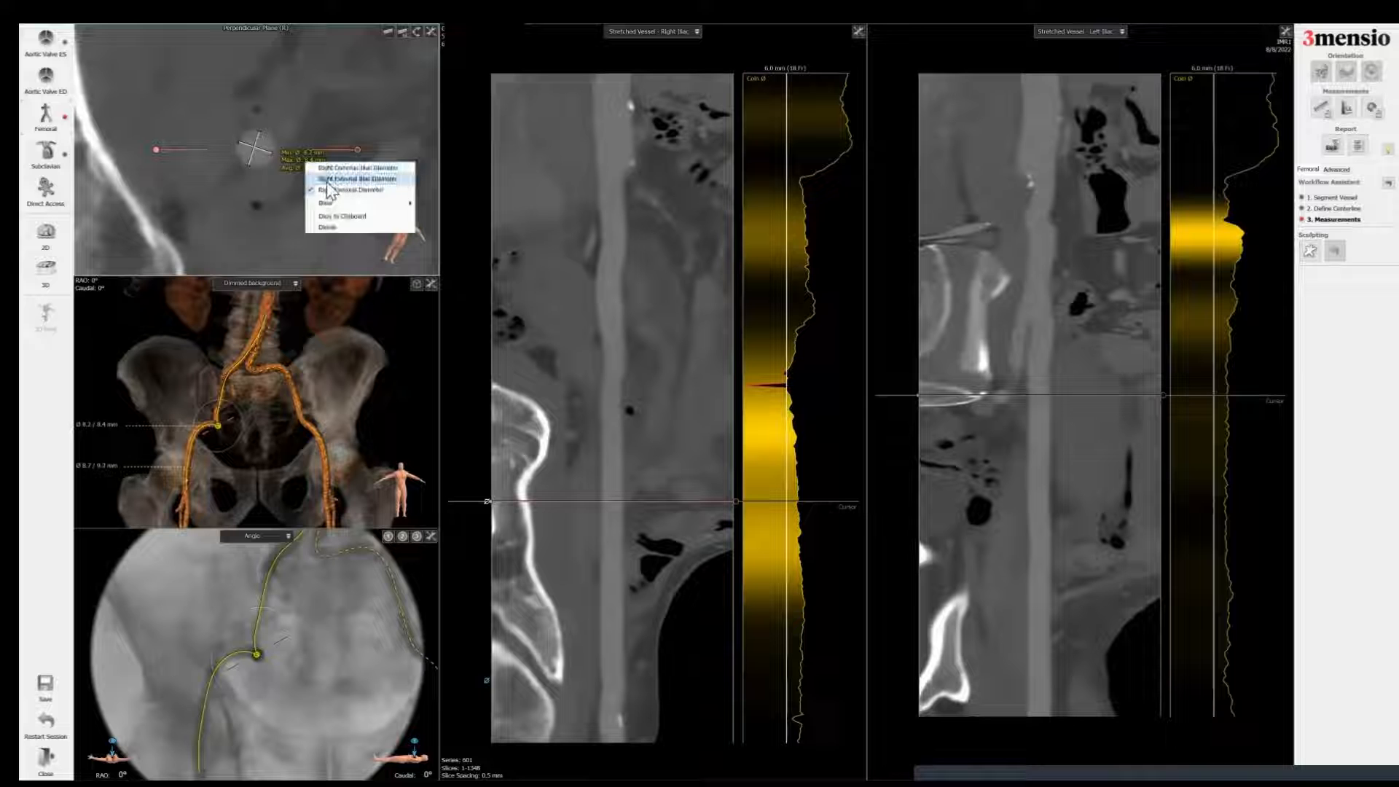
left_click(327, 181)
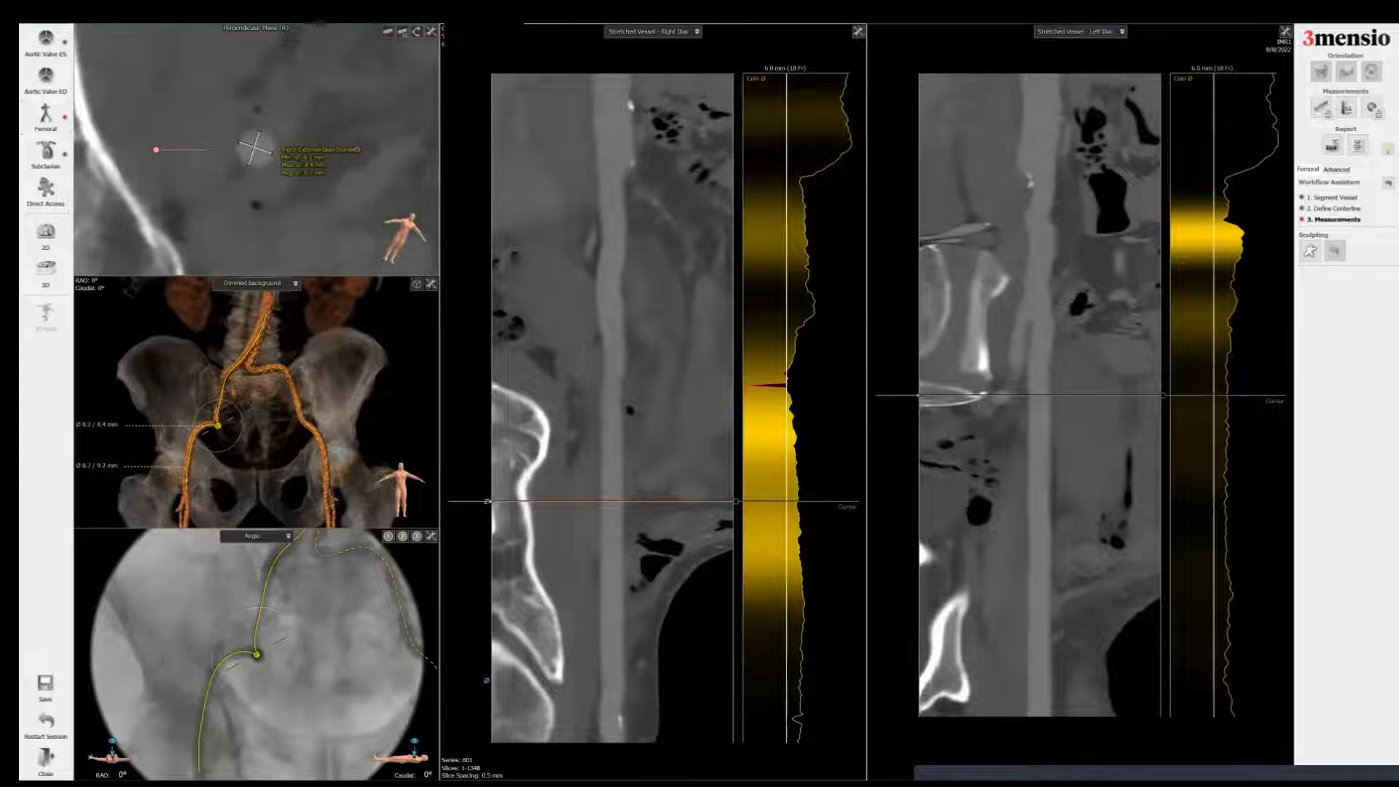
Step: Measure the right common iliac artery diameter and label it Right Common Iliac Diameter
left_click_drag(599, 501, 592, 206)
left_click(405, 34)
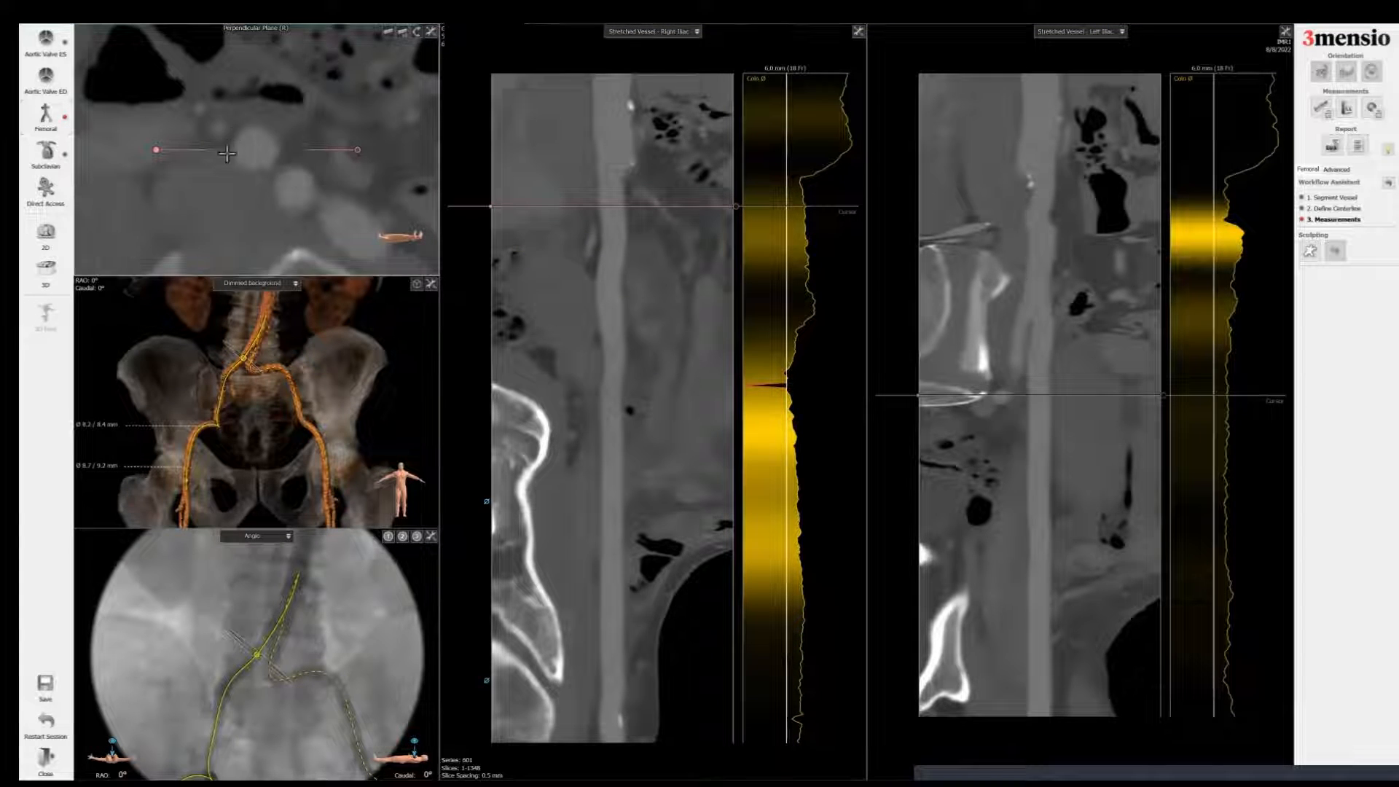
left_click(250, 131)
left_click(259, 169)
left_click(276, 143)
right_click(309, 140)
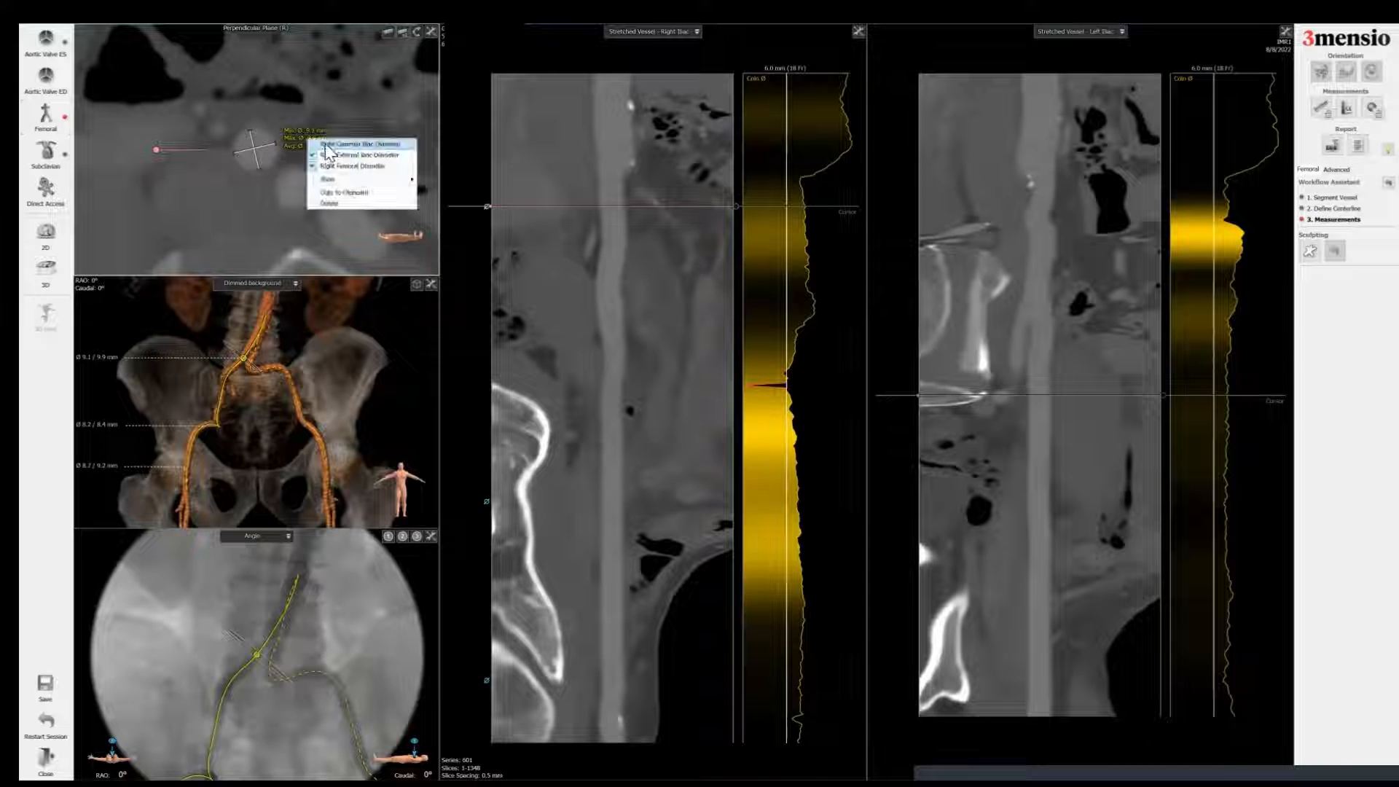
left_click(331, 143)
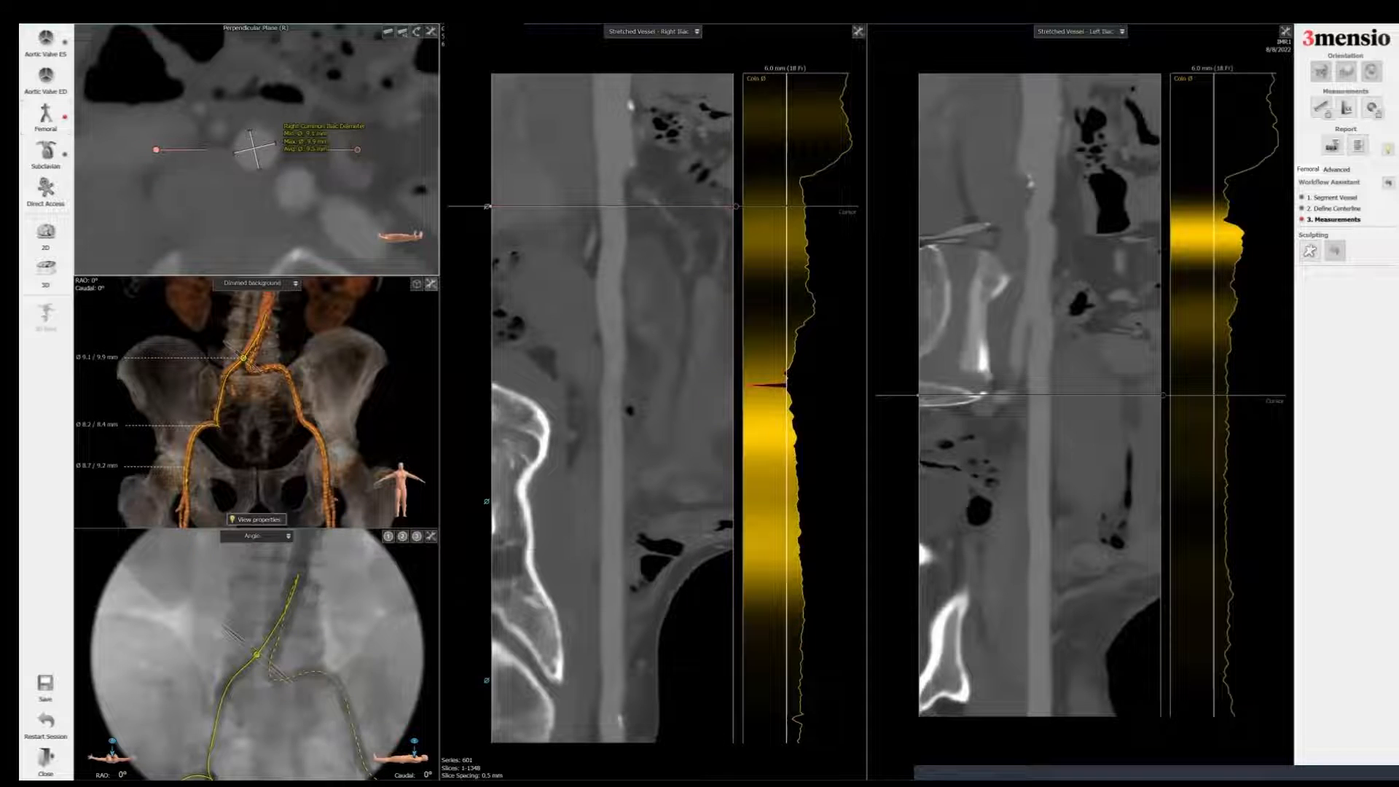
Step: Measure the left femoral artery diameter and label it Left Femoral Diameter
left_click_drag(1042, 396, 1041, 664)
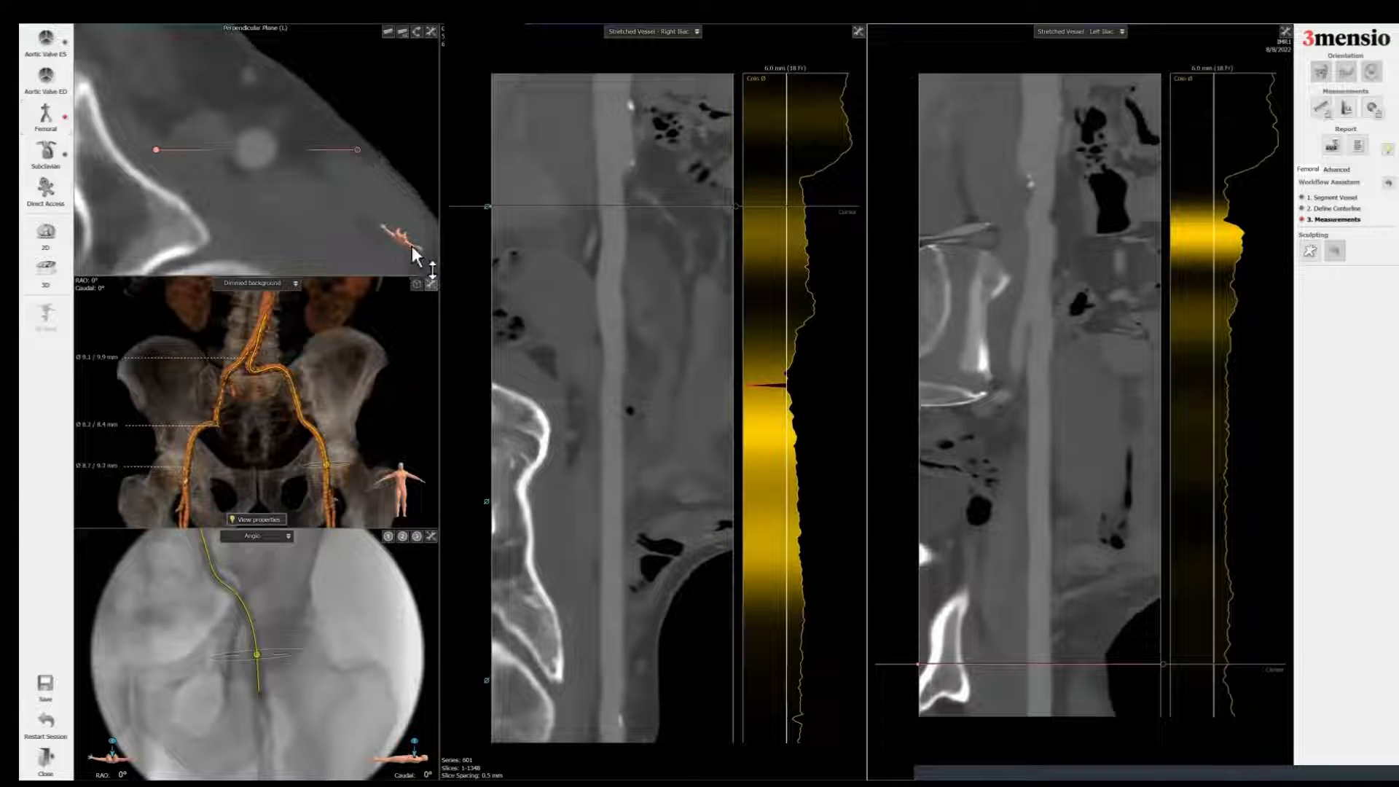
left_click(407, 31)
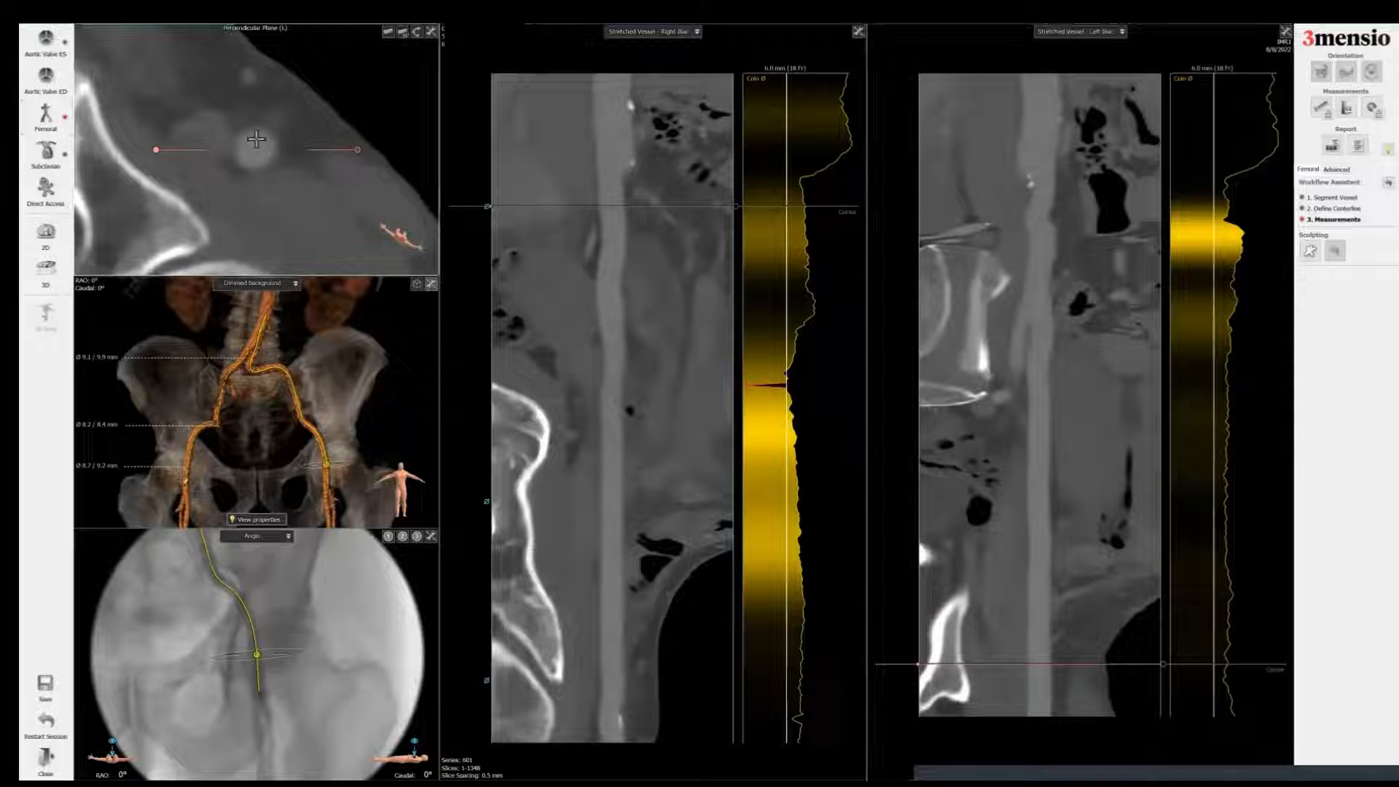
left_click(246, 143)
left_click(280, 168)
left_click(251, 172)
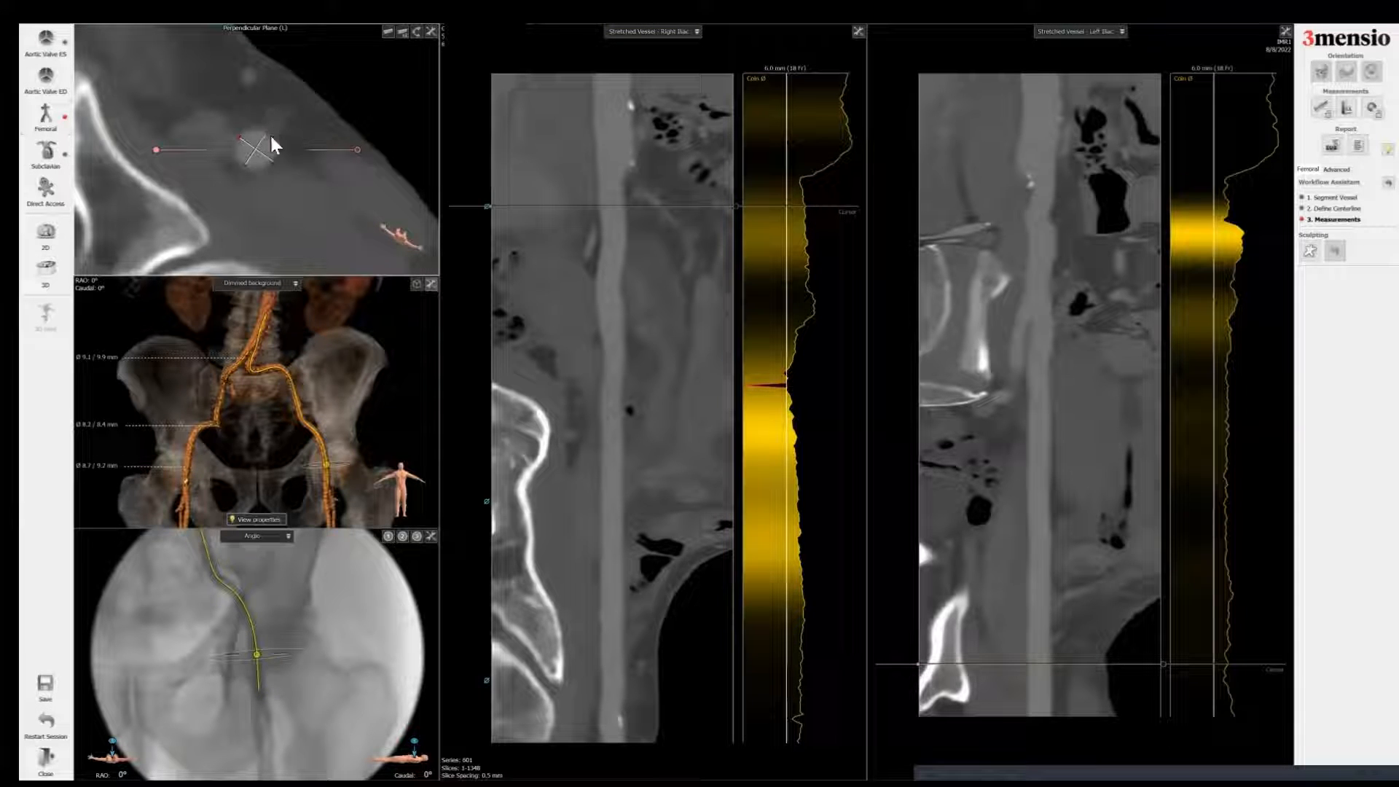
left_click(268, 133)
right_click(314, 178)
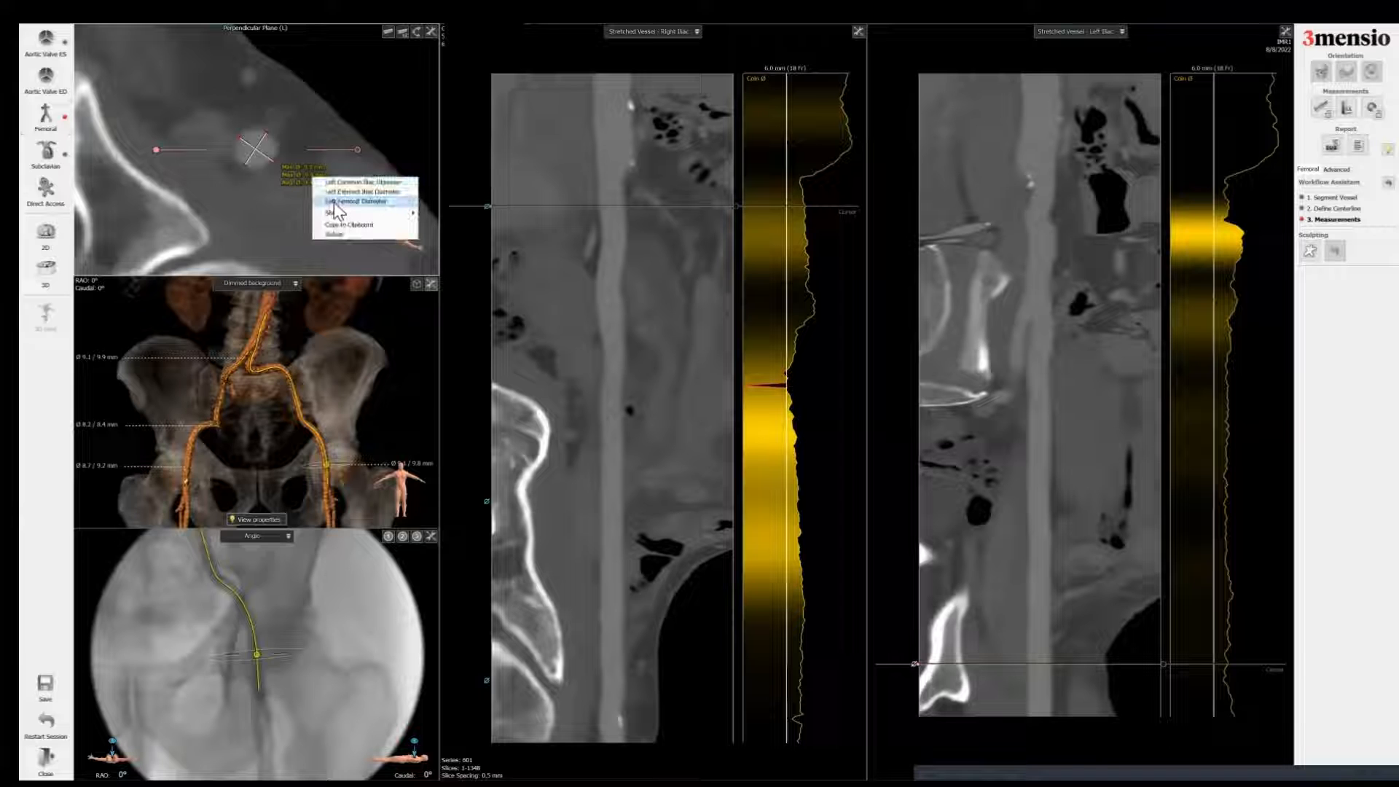
left_click(334, 202)
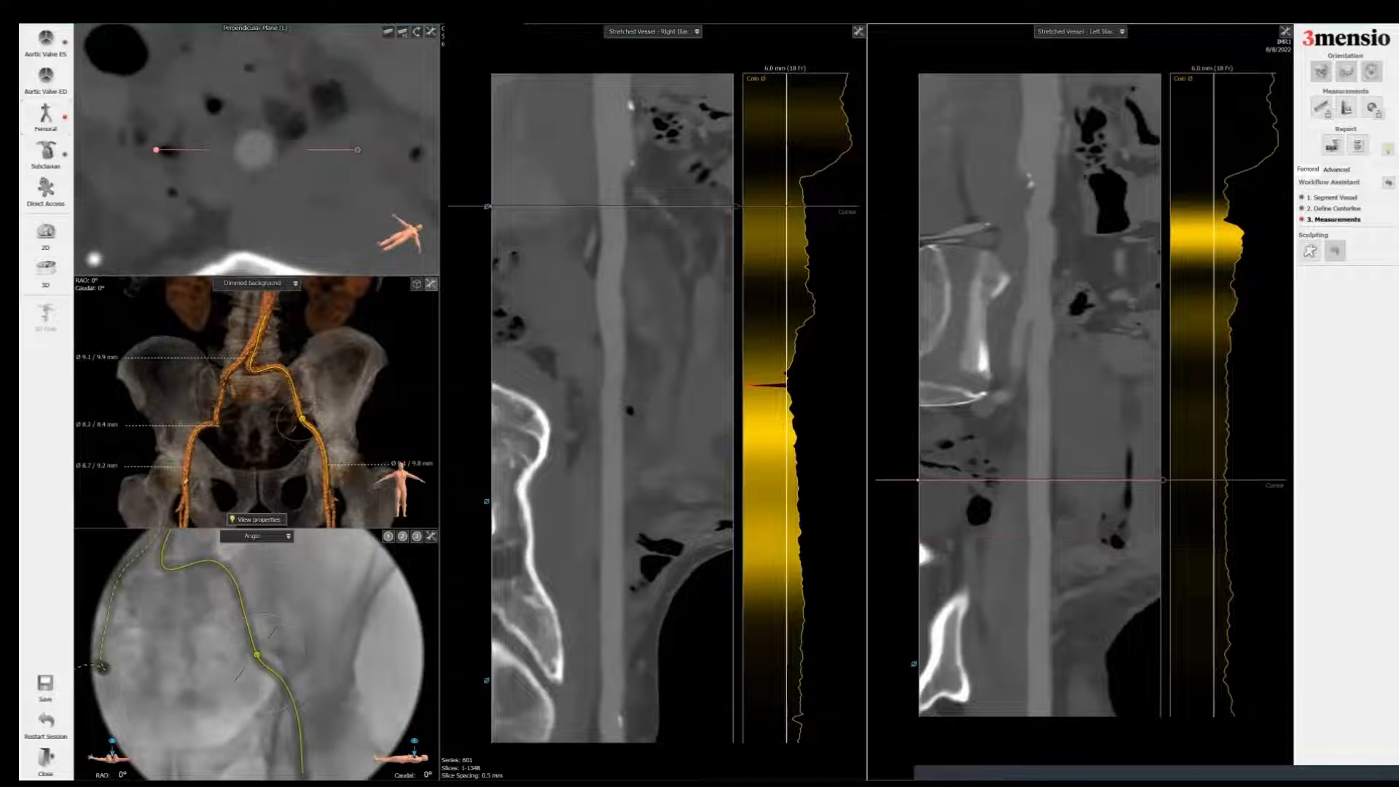
Step: Measure the left external iliac artery diameter and label it Left External Iliac Diameter
left_click(242, 133)
left_click(273, 163)
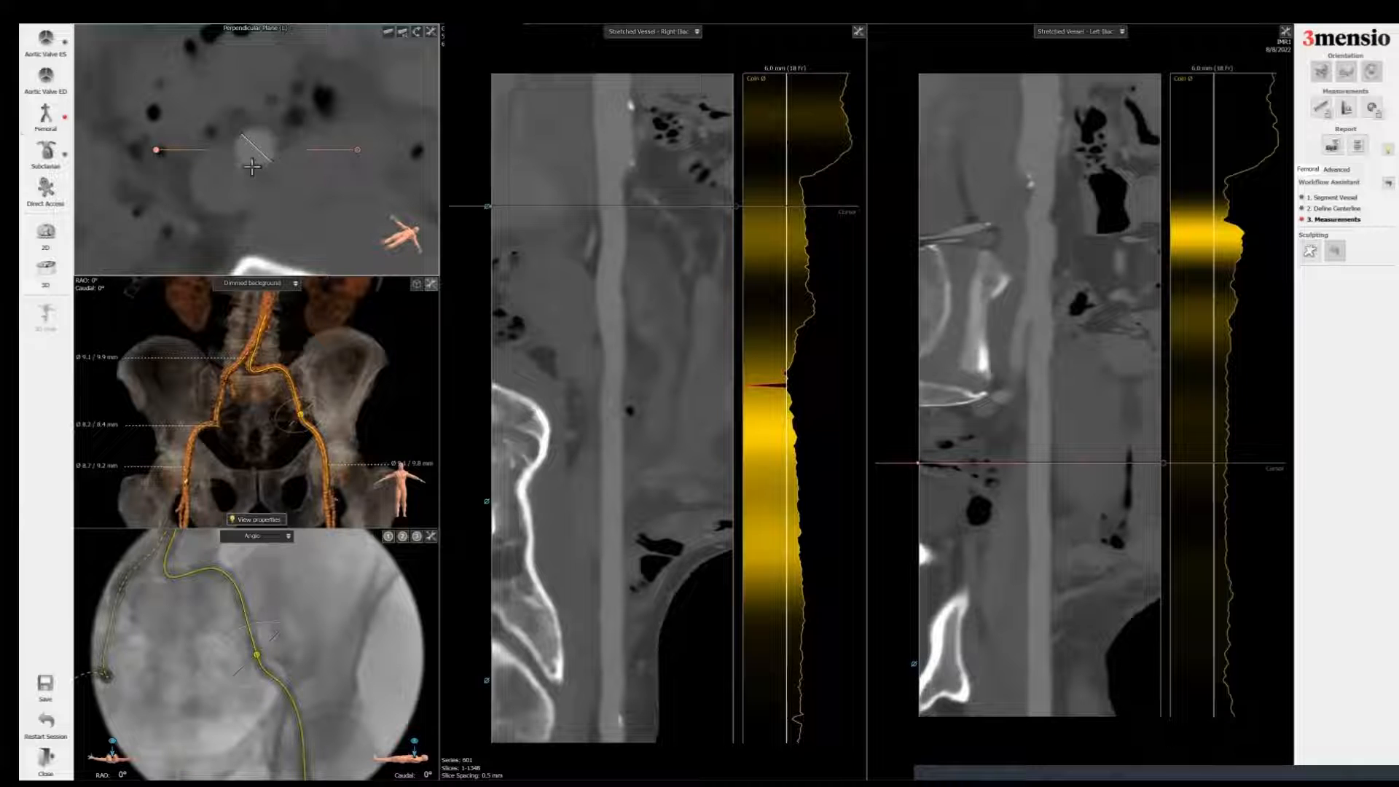
left_click(242, 163)
left_click(273, 135)
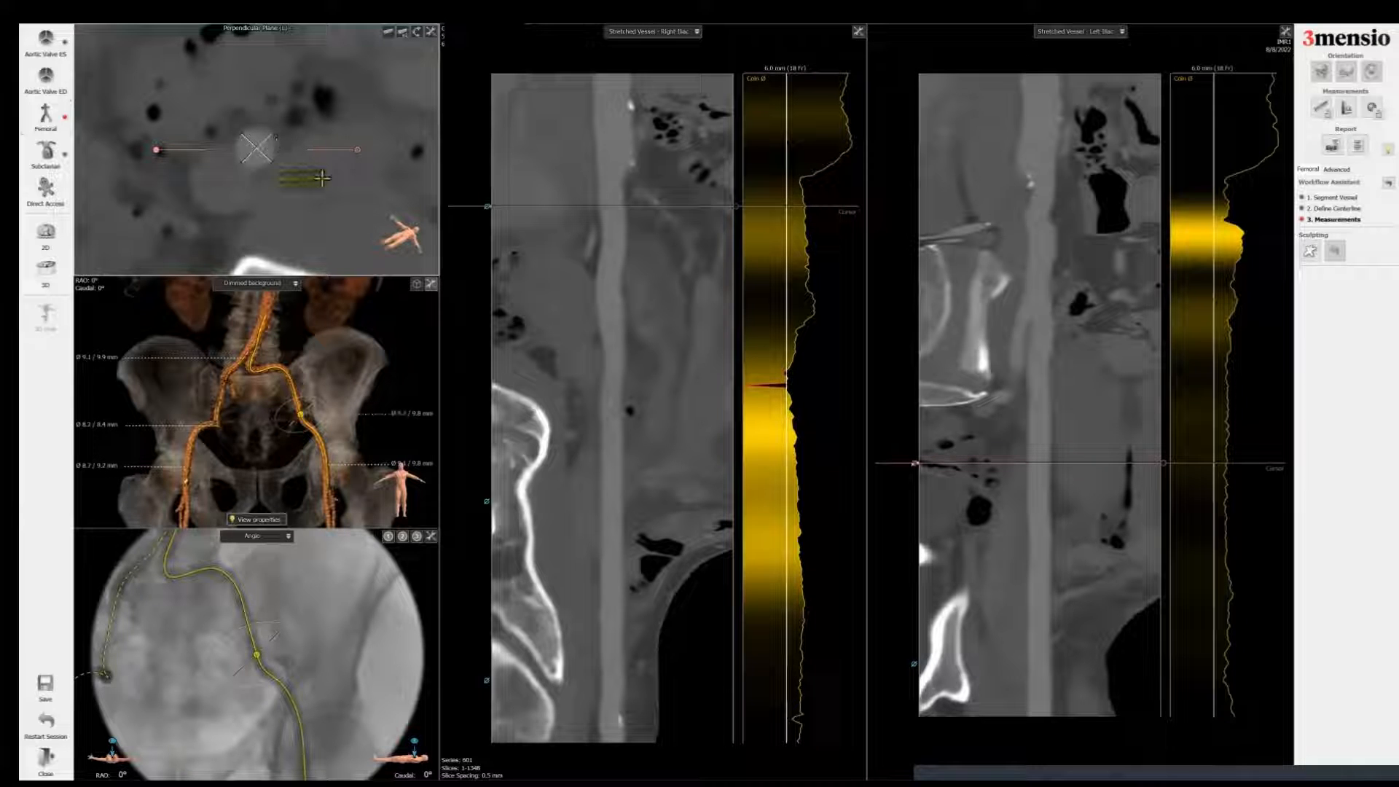
right_click(304, 177)
left_click(336, 196)
Step: Measure the left common iliac artery diameter in the perpendicular plane
left_click_drag(1040, 463, 1040, 228)
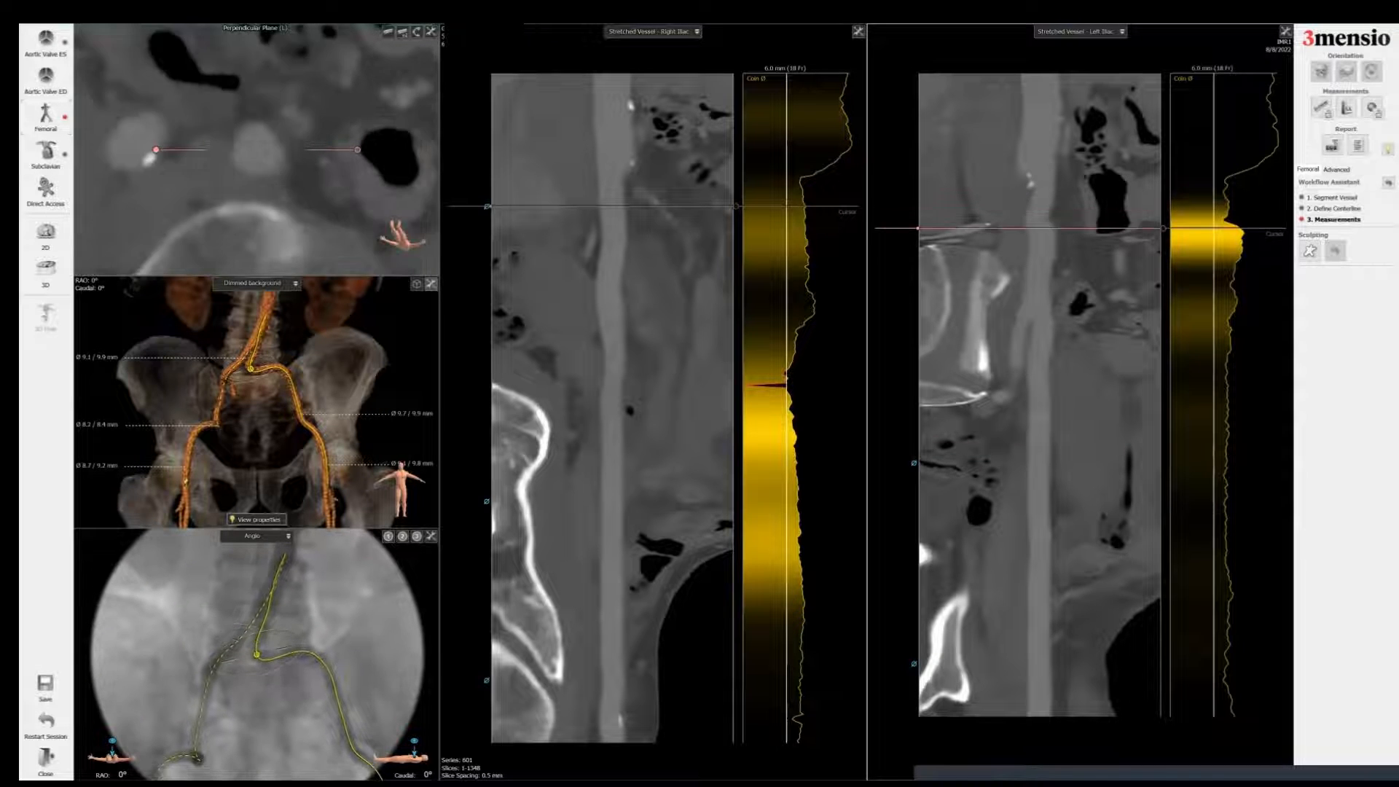
left_click_drag(386, 107, 386, 91)
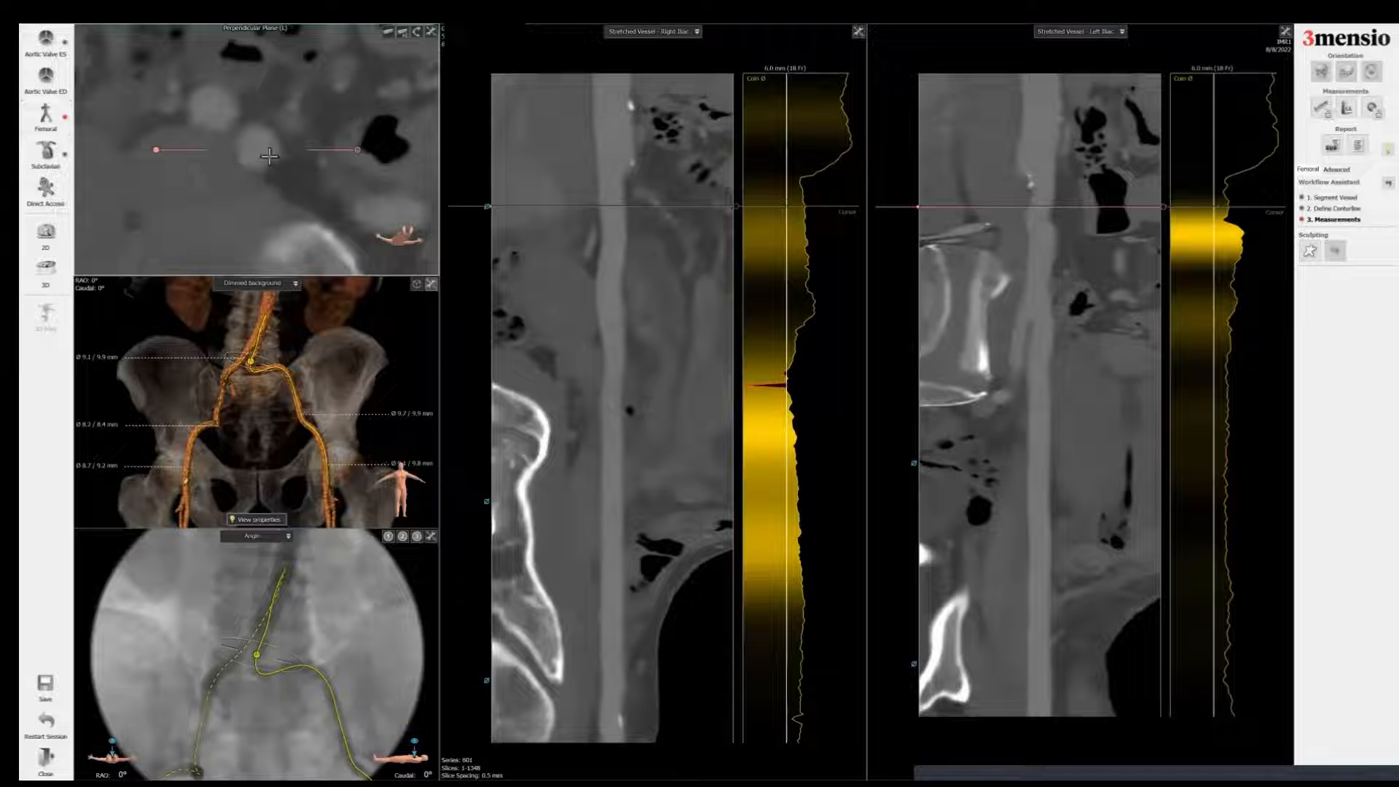
mouse_move(277, 150)
left_mouse_down()
mouse_move(238, 147)
mouse_move(259, 177)
left_mouse_up()
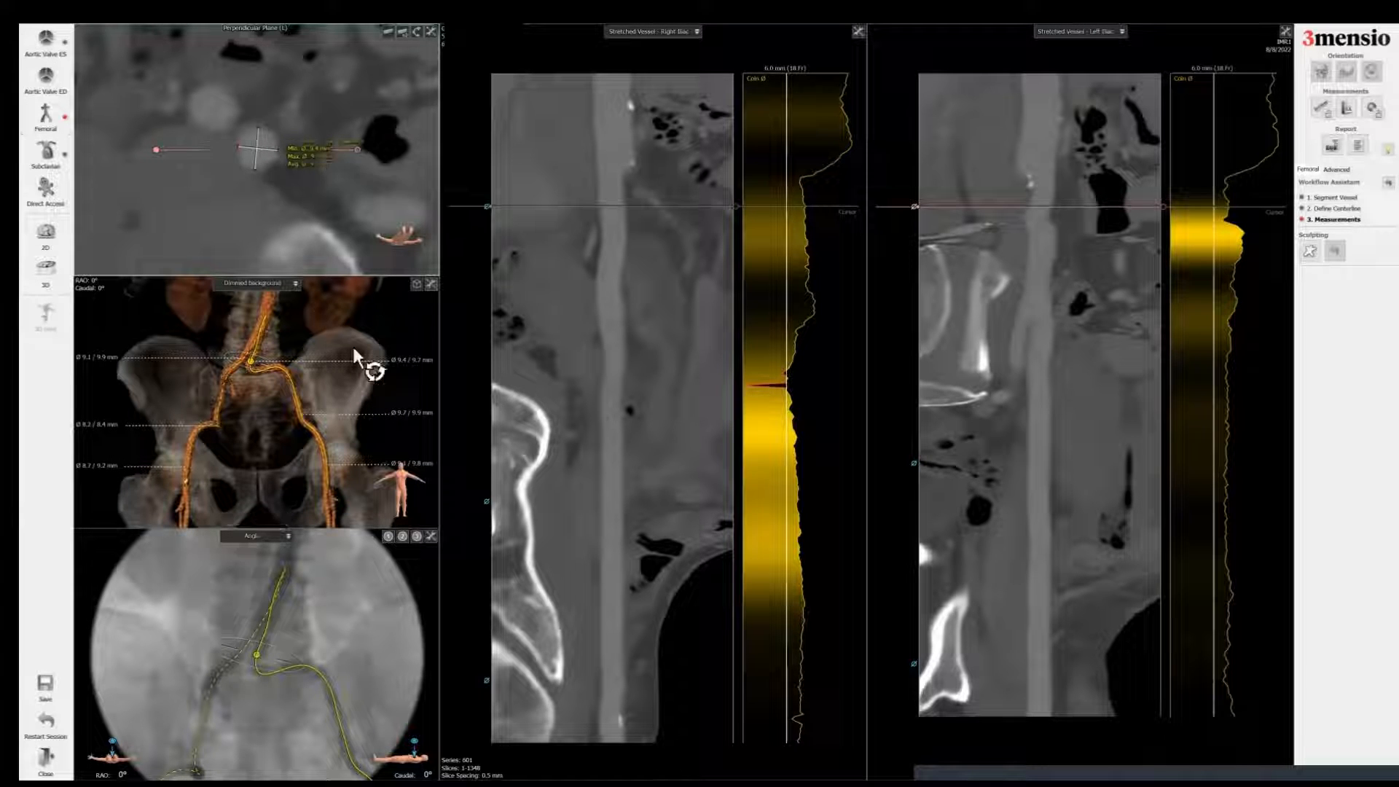
Step: Add a screenshot of the 3D iliofemoral view with embedded diameters to the report, titled Femoral Overview
right_click(328, 321)
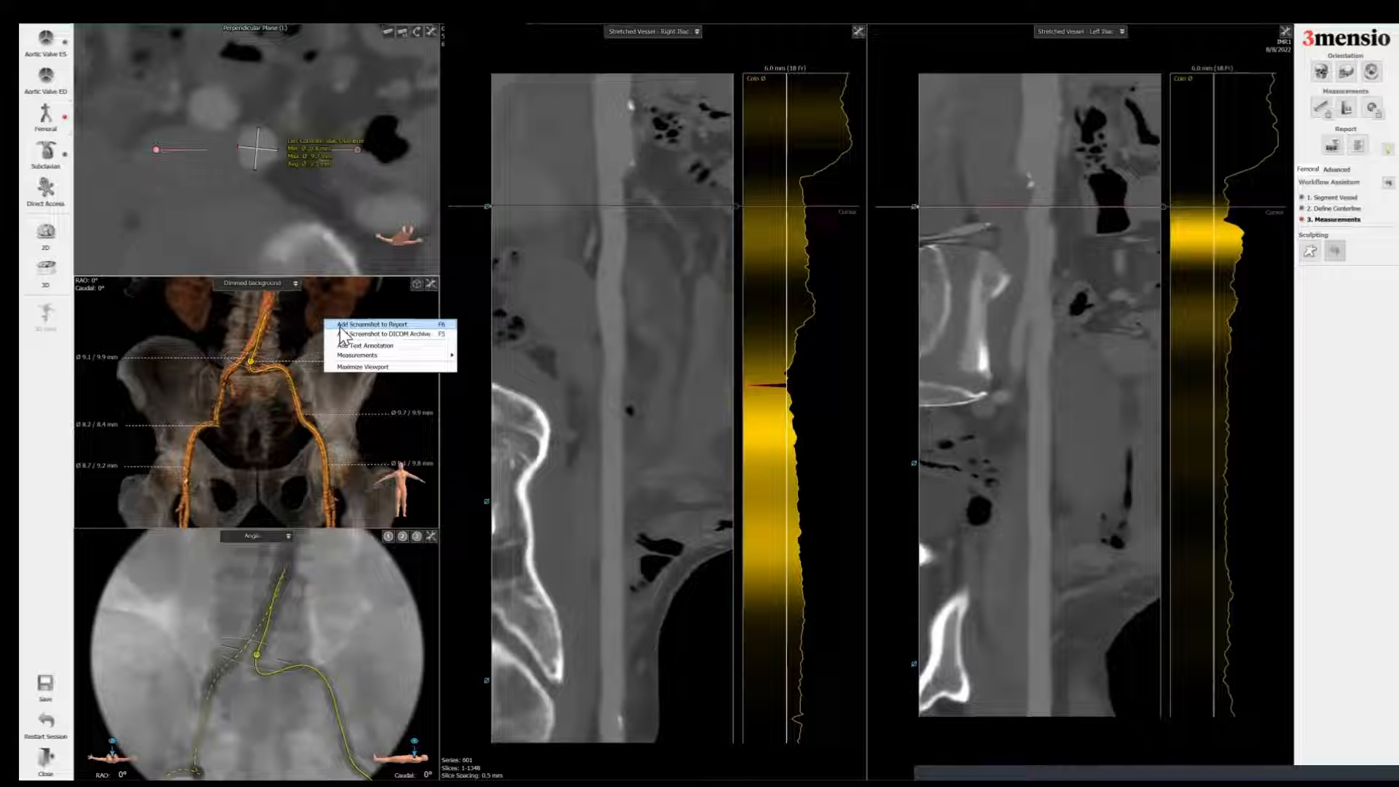
left_click(342, 325)
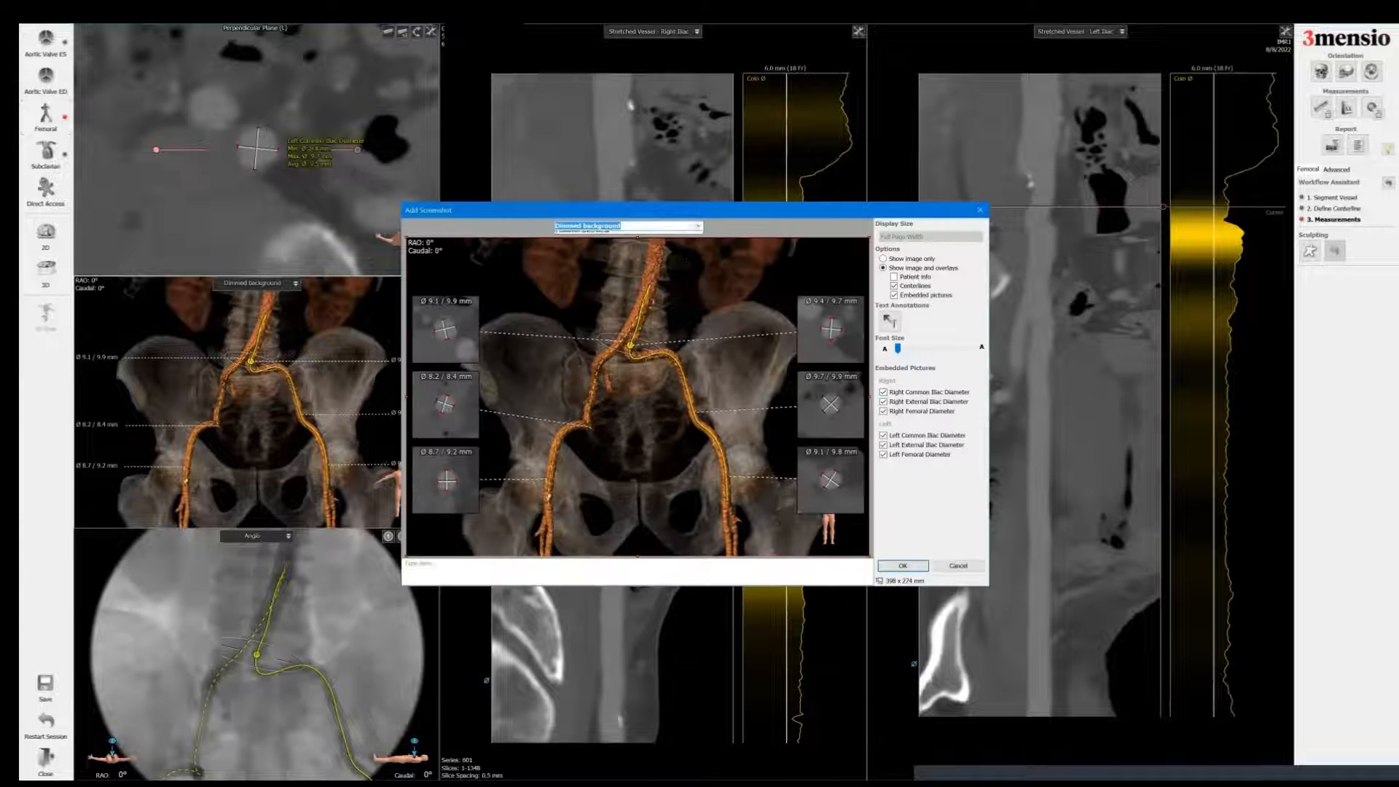
left_click(676, 240)
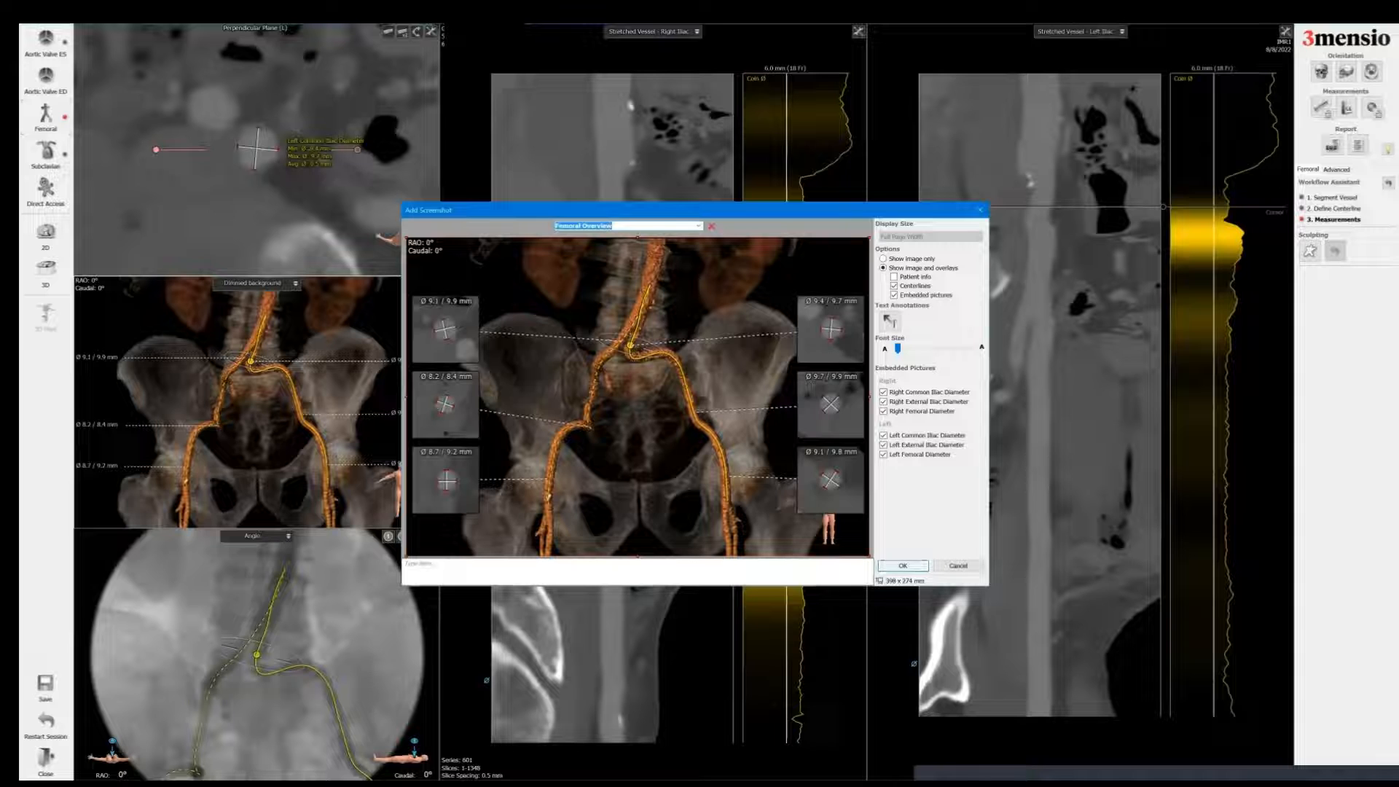
left_click(902, 566)
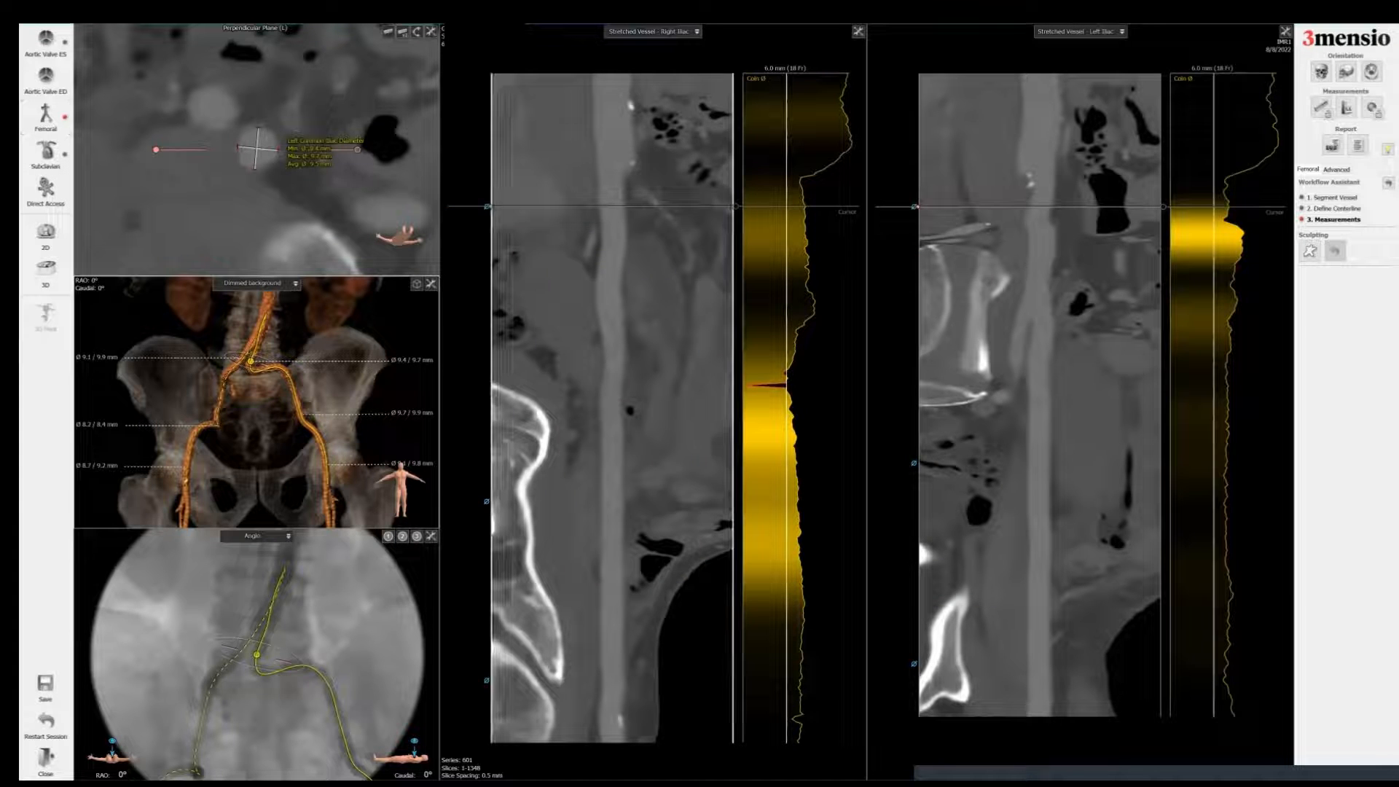
Step: Position the right iliac centerline at the femoral level and add the angio view screenshot to the report titled Angio R
left_click(486, 681)
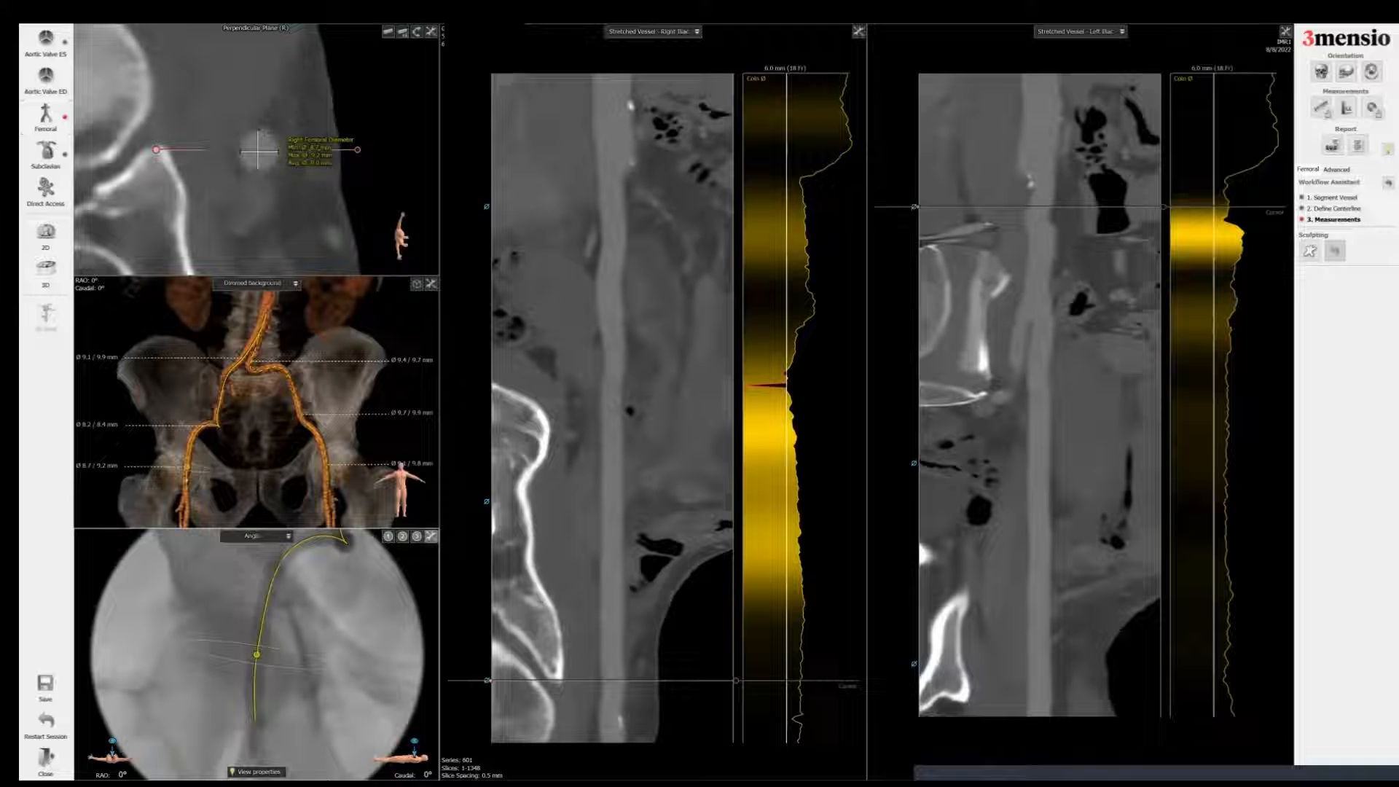
left_click(431, 536)
left_click_drag(365, 575, 376, 574)
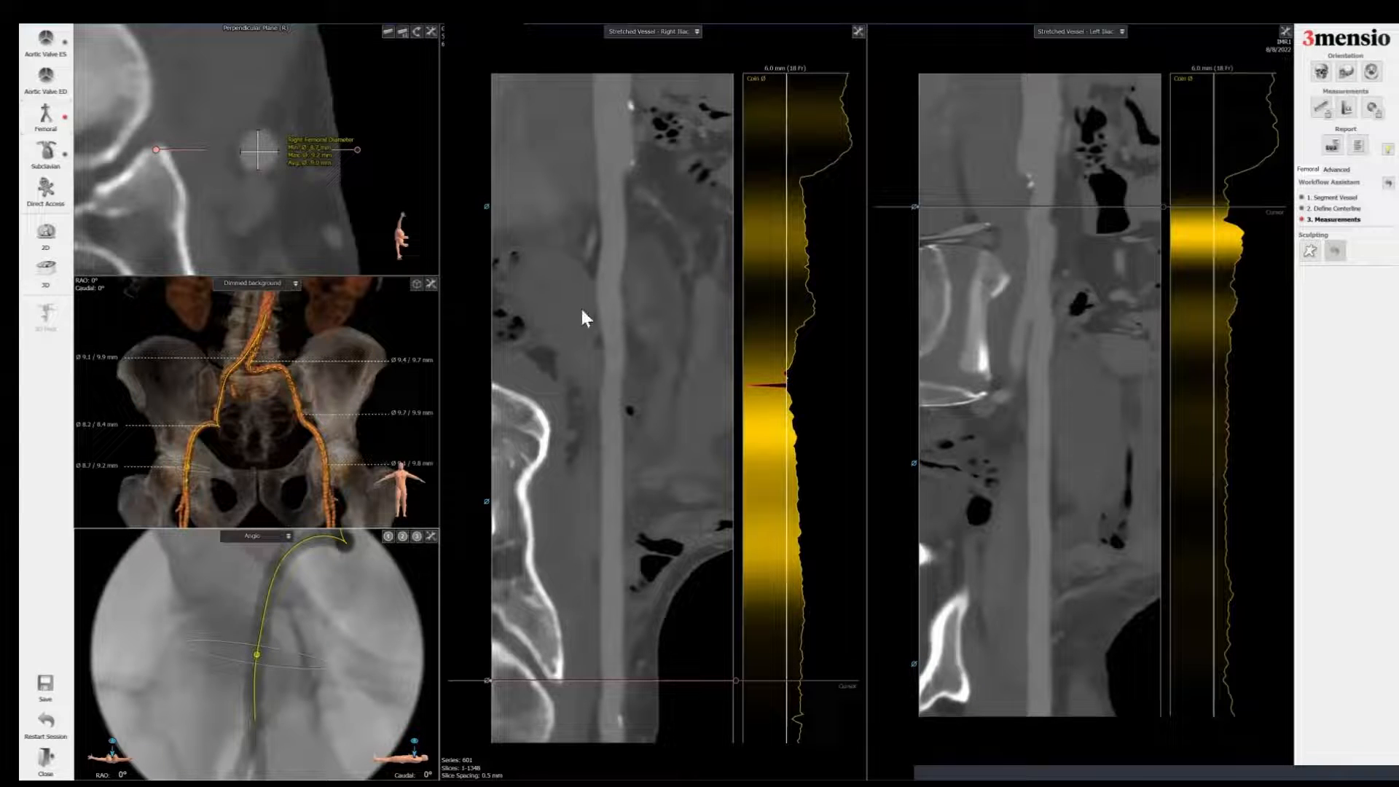
left_click(614, 278)
type("R")
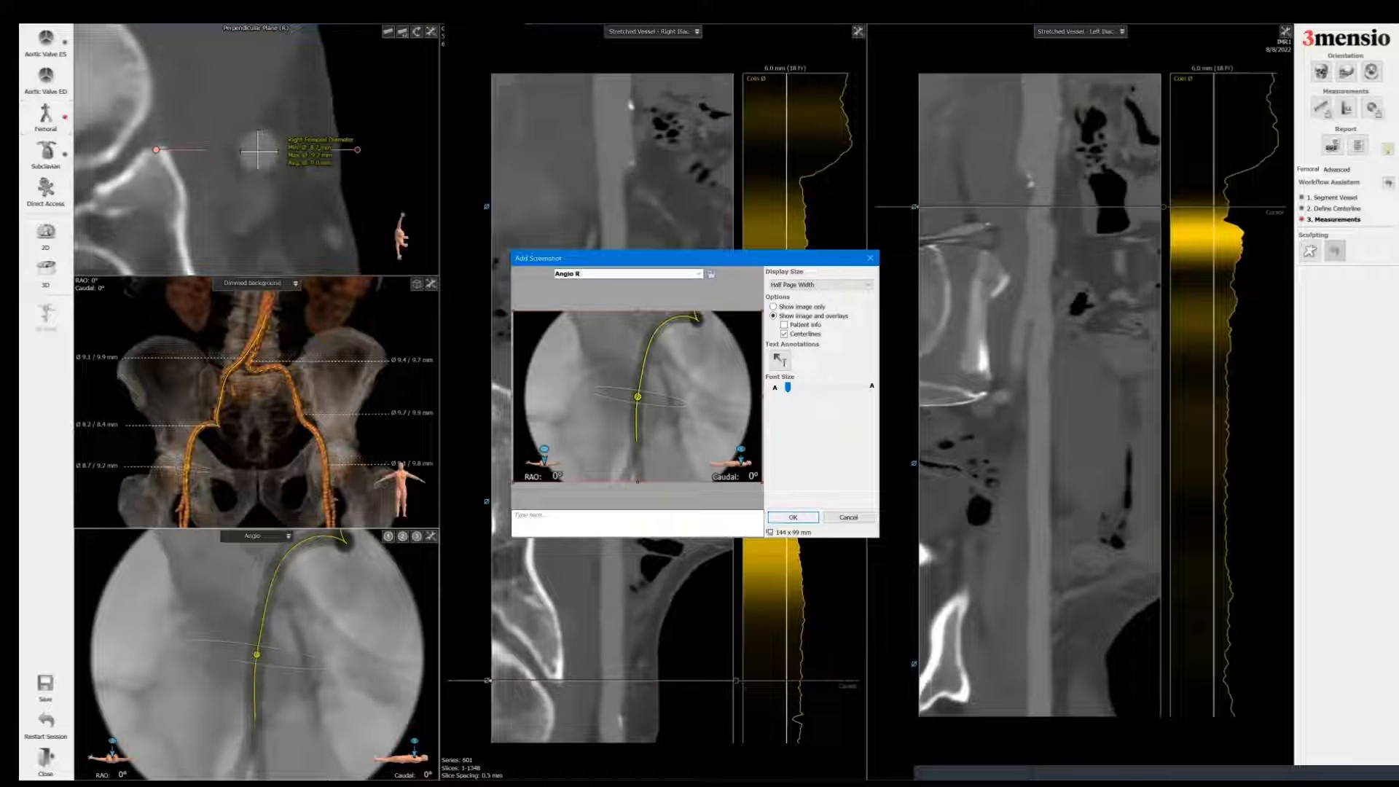
left_click(792, 517)
Step: Position the left iliac centerline at the femoral level and add the angio view screenshot to the report titled Angio L
left_click(914, 664)
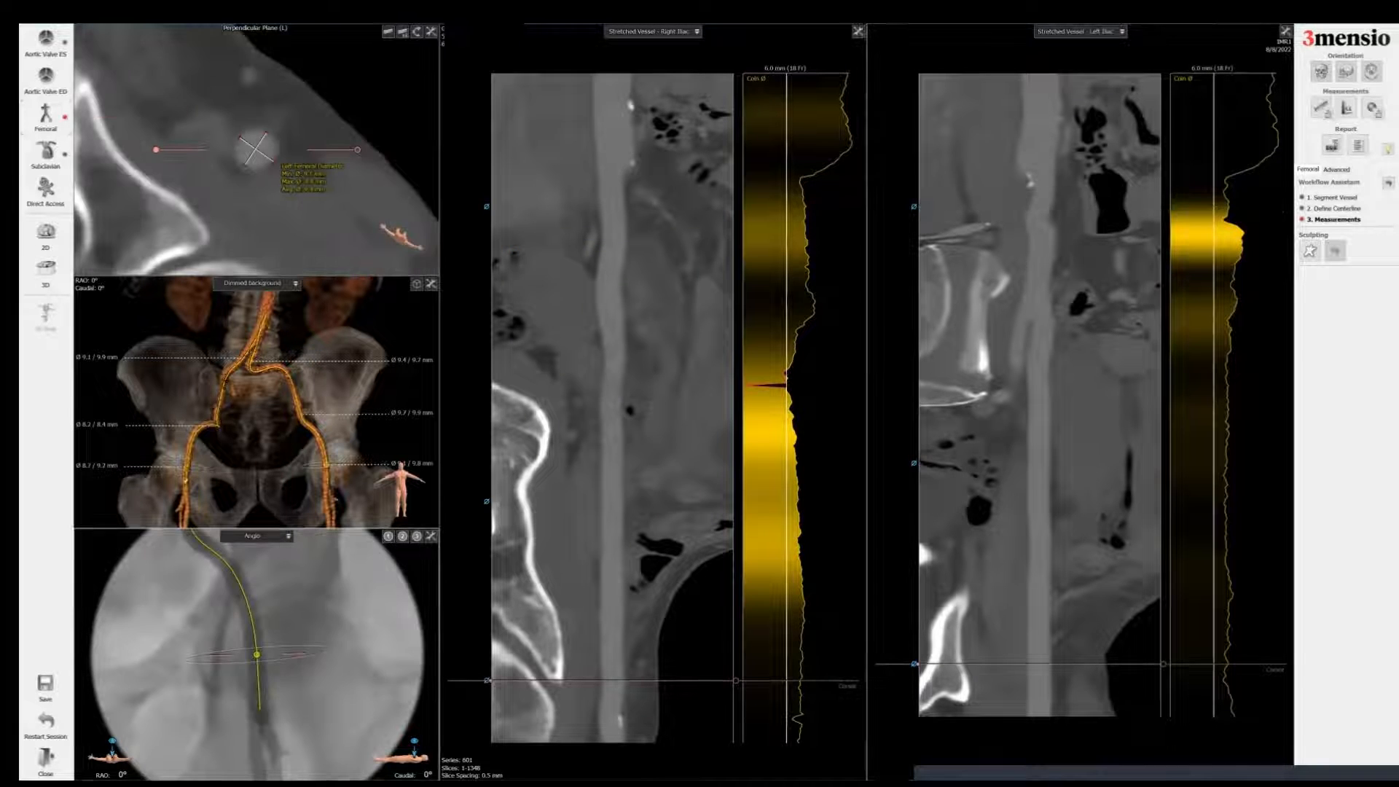
right_click(351, 575)
left_click(386, 581)
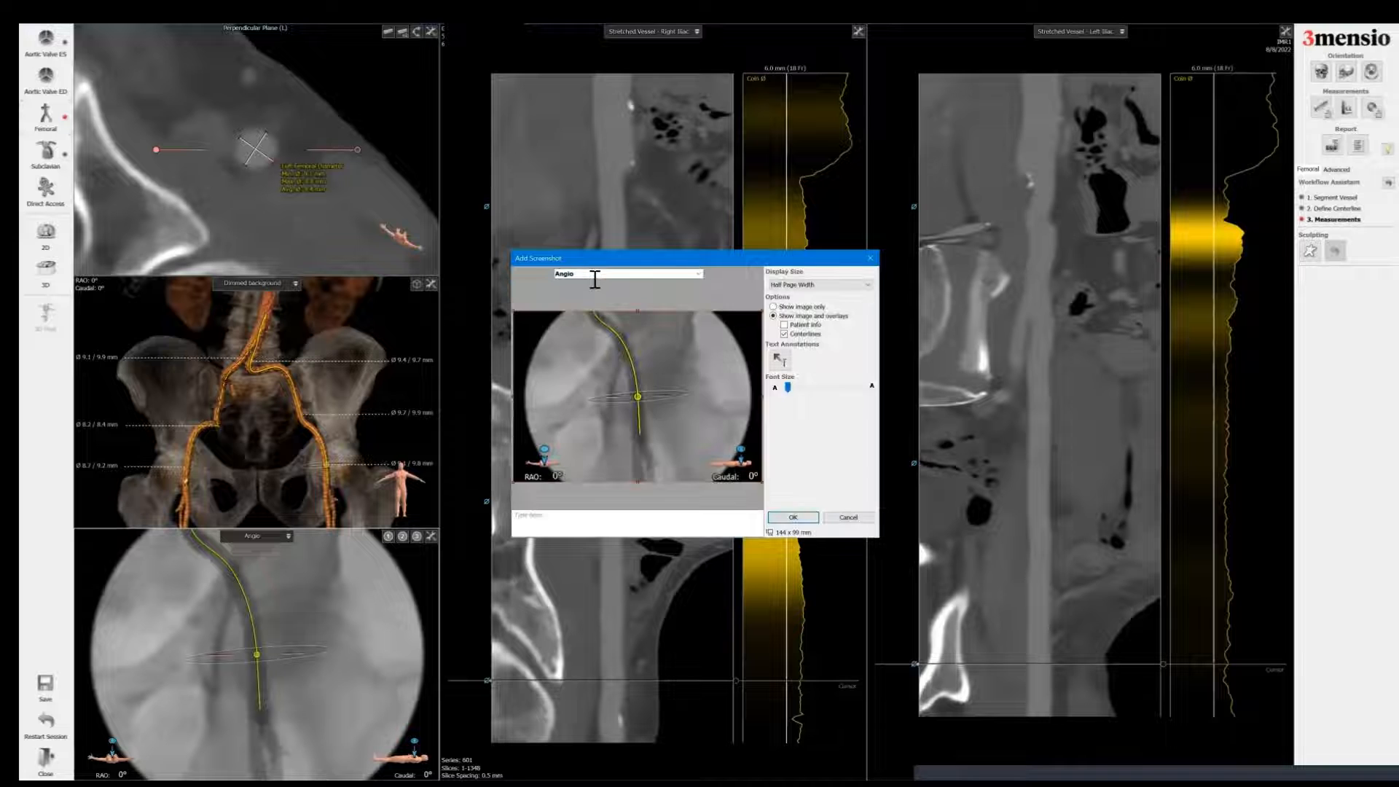
left_click(594, 279)
type("L")
key("Return")
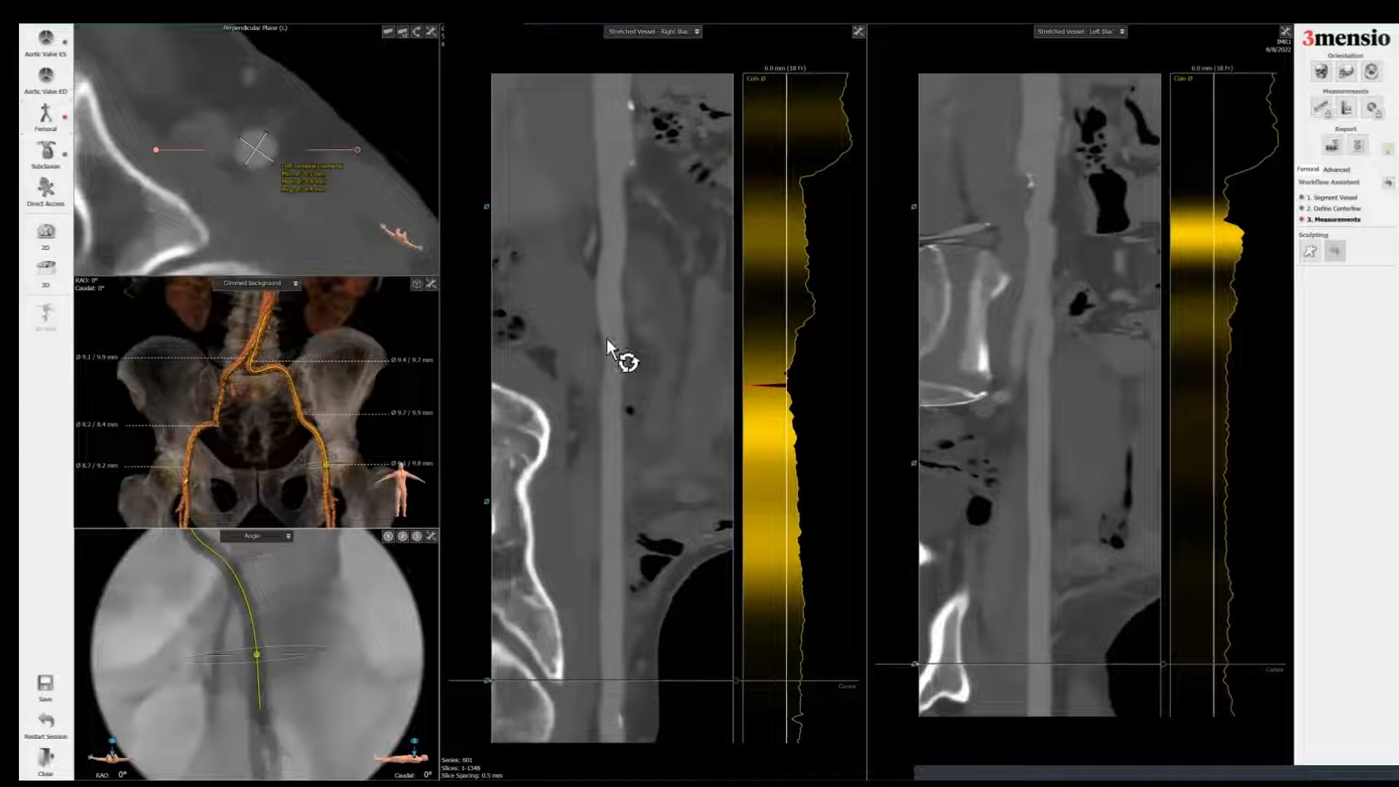
Step: Switch the right and left iliac vessel views from Stretched Vessel to Snake View
left_click(597, 165)
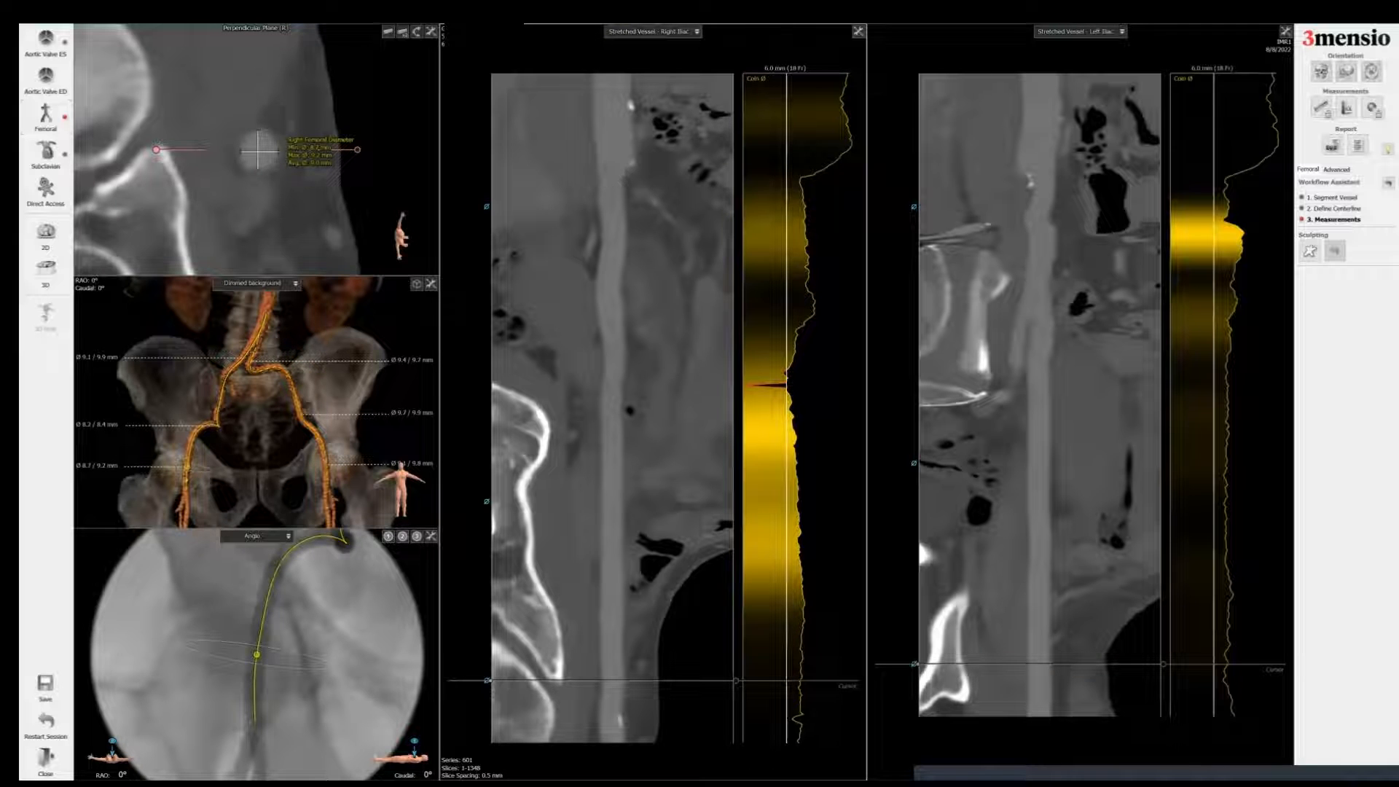
right_click(1049, 232)
left_click(651, 31)
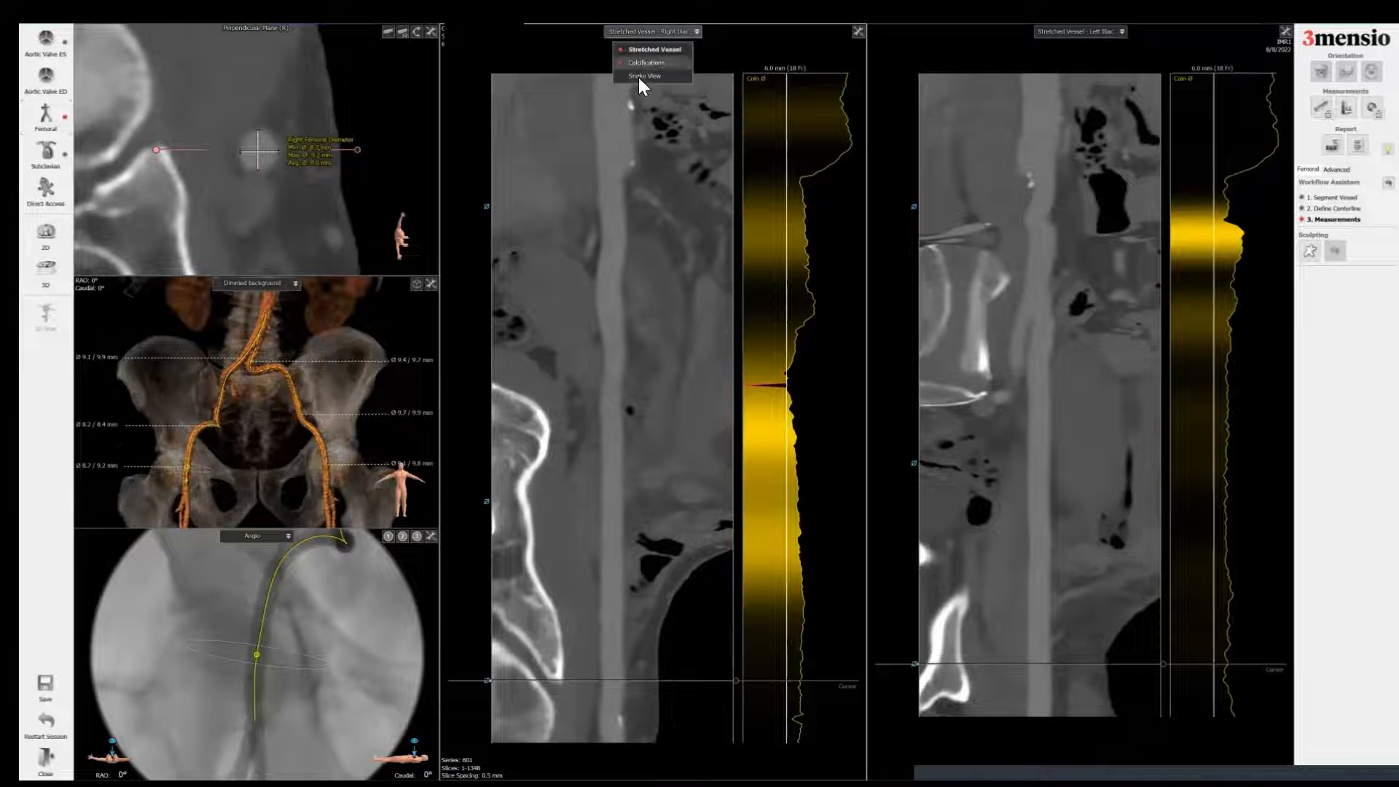
left_click(638, 76)
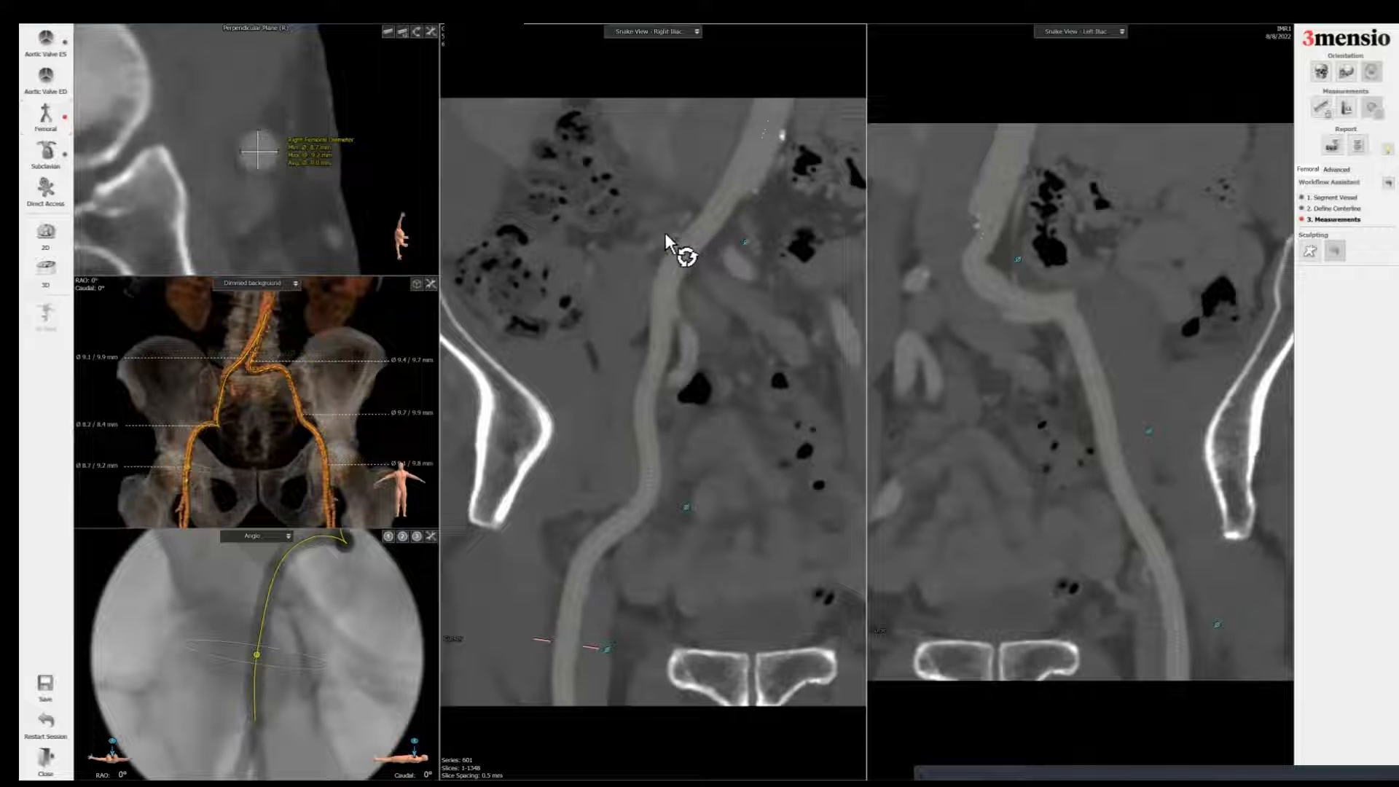
left_click_drag(1057, 328, 1144, 328)
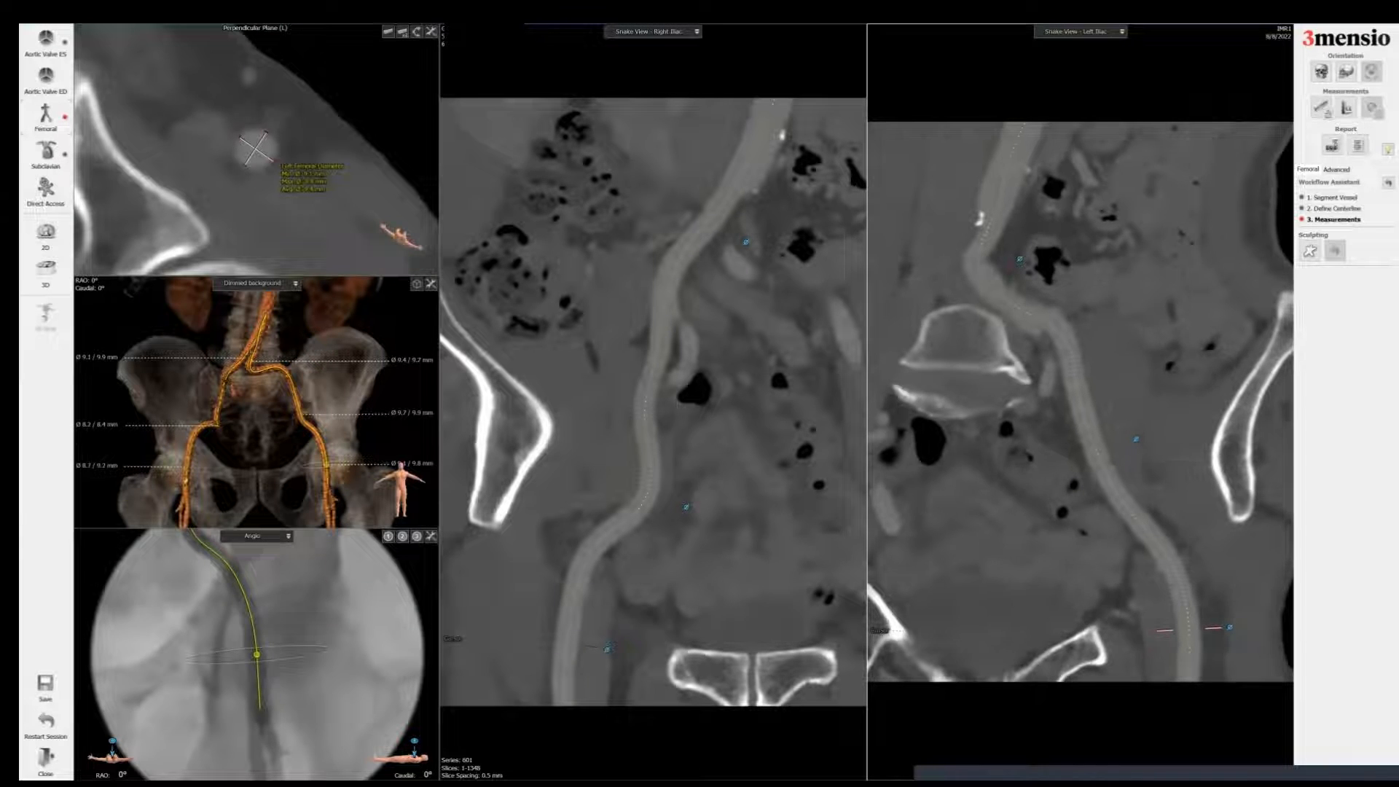
Step: Try to add a screenshot of the left iliac snake view to the report
right_click(742, 260)
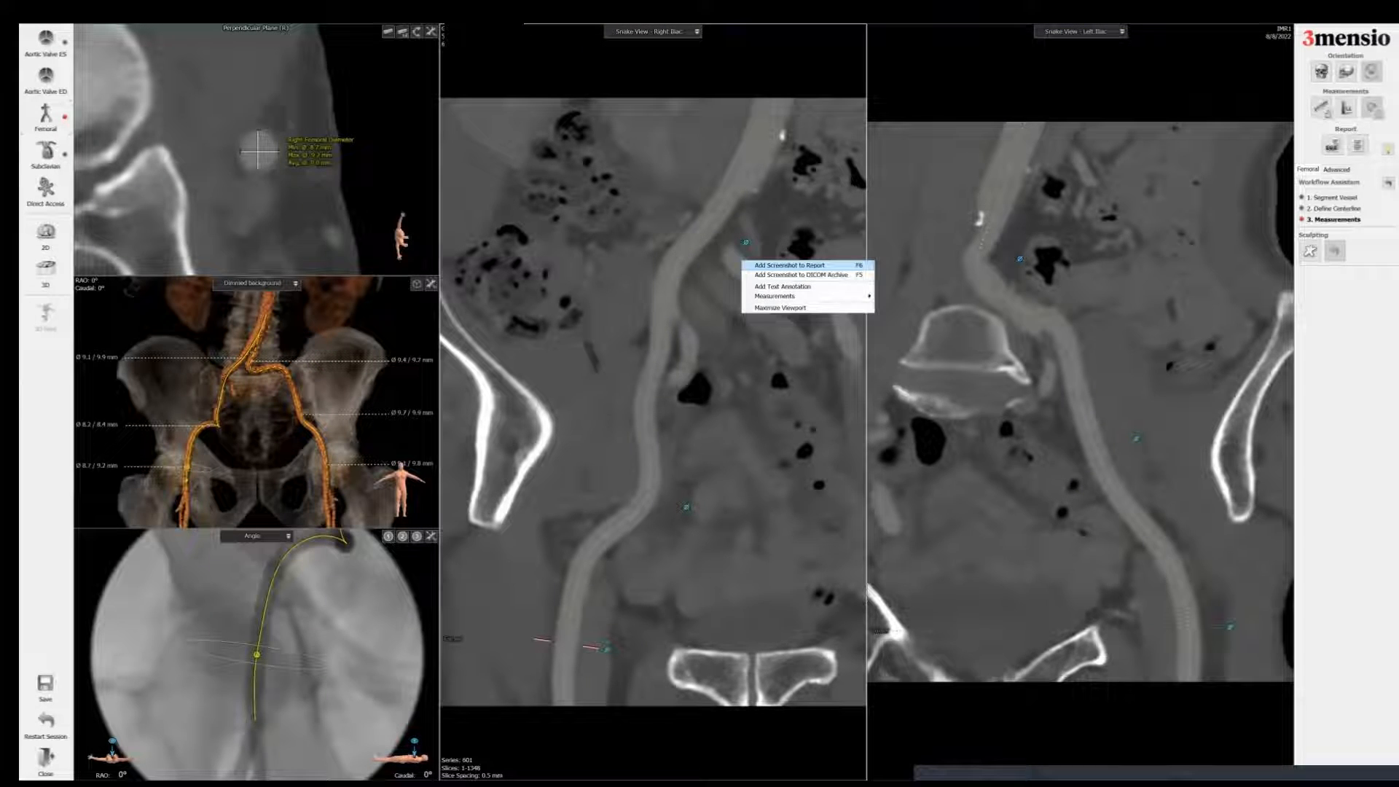
right_click(1089, 265)
left_click(1137, 270)
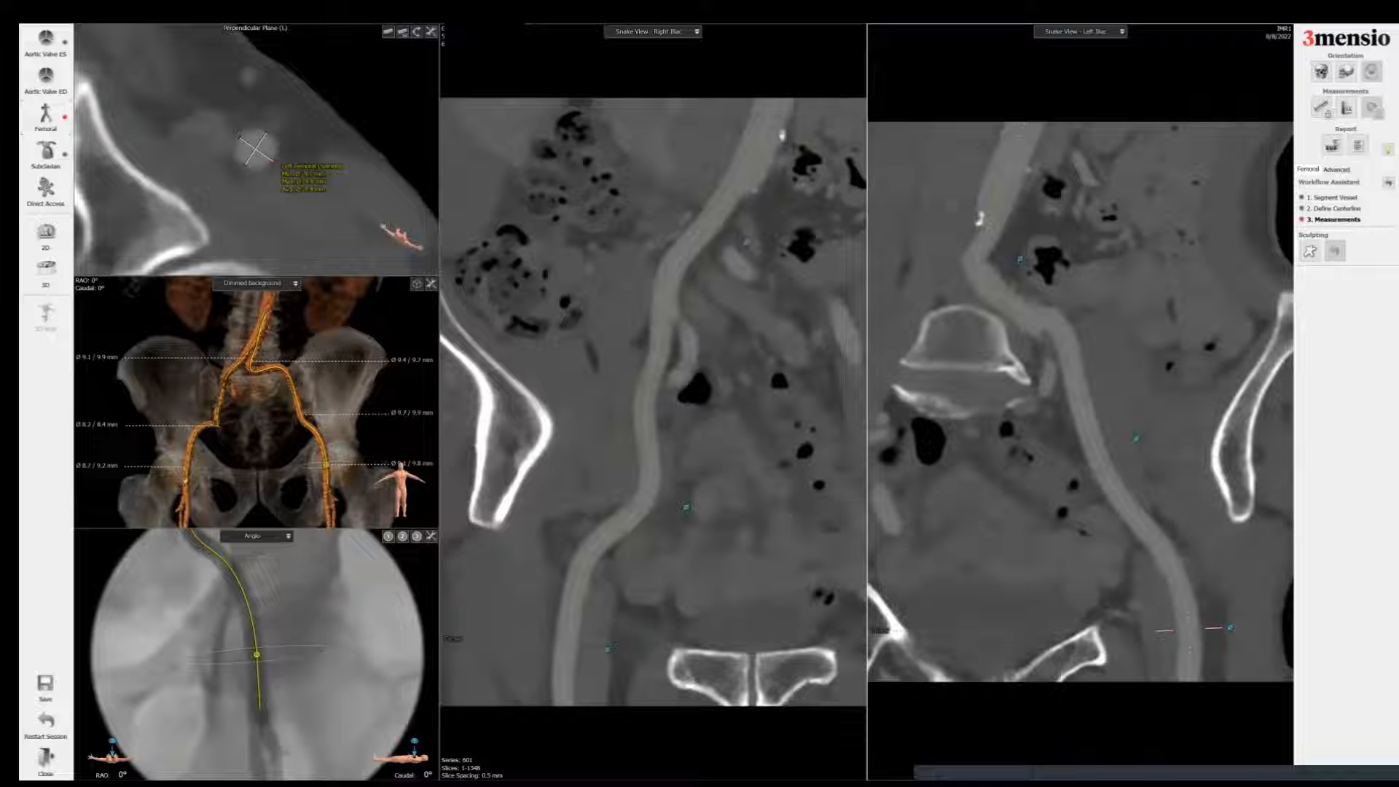
Step: Open the Aortic Valve ES workflow, enlarge the coronal view, and measure the membranous septum length below the aortic valve
left_click(48, 43)
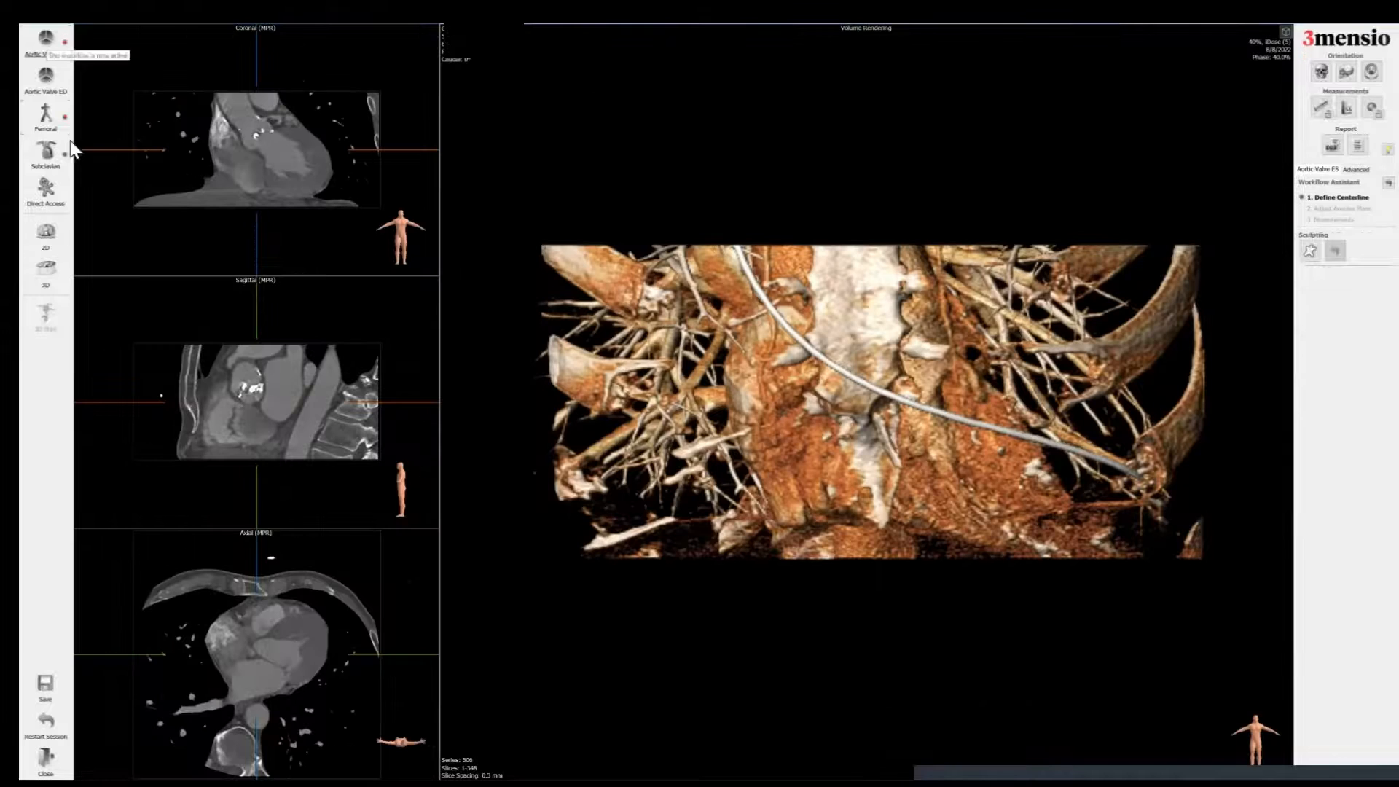
double_click(278, 149)
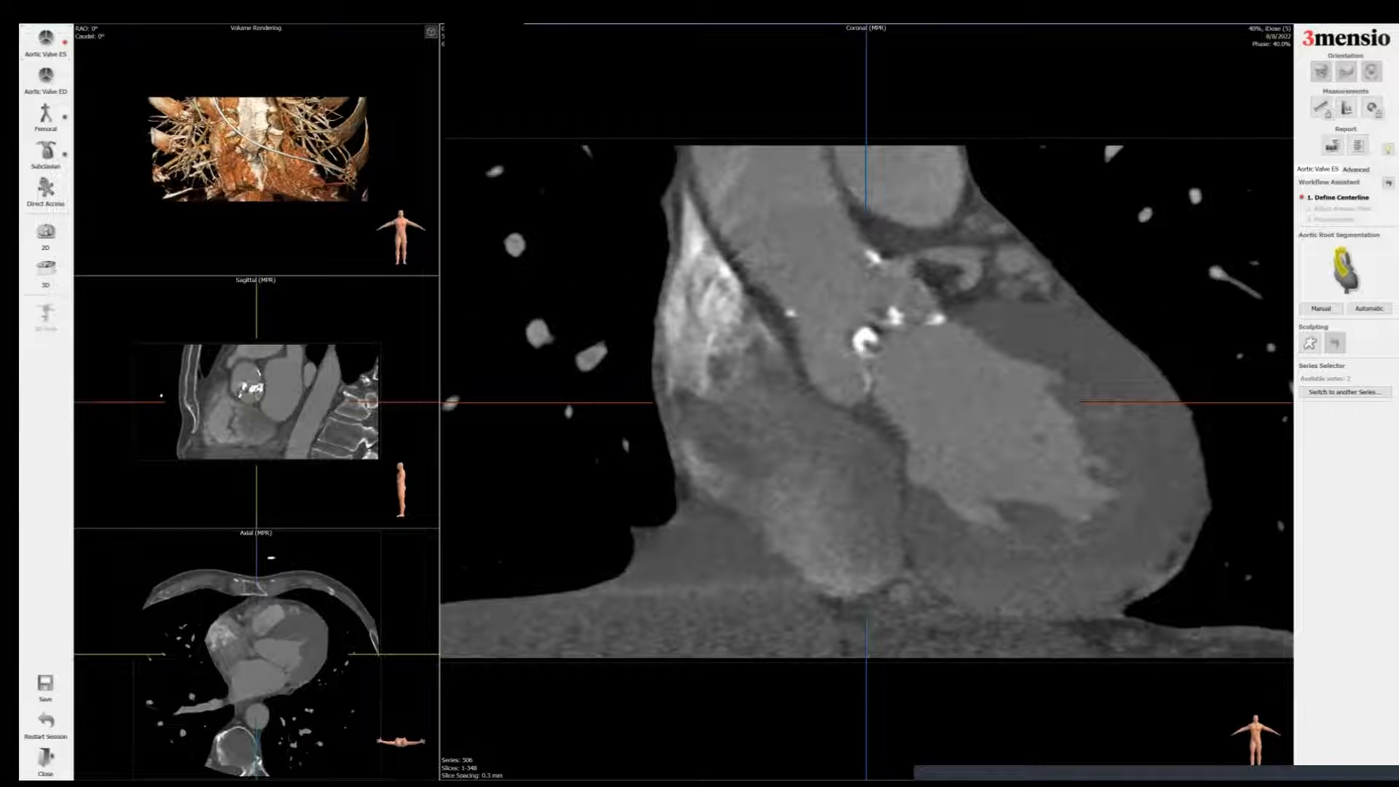
scroll(1191, 183, "down", 10)
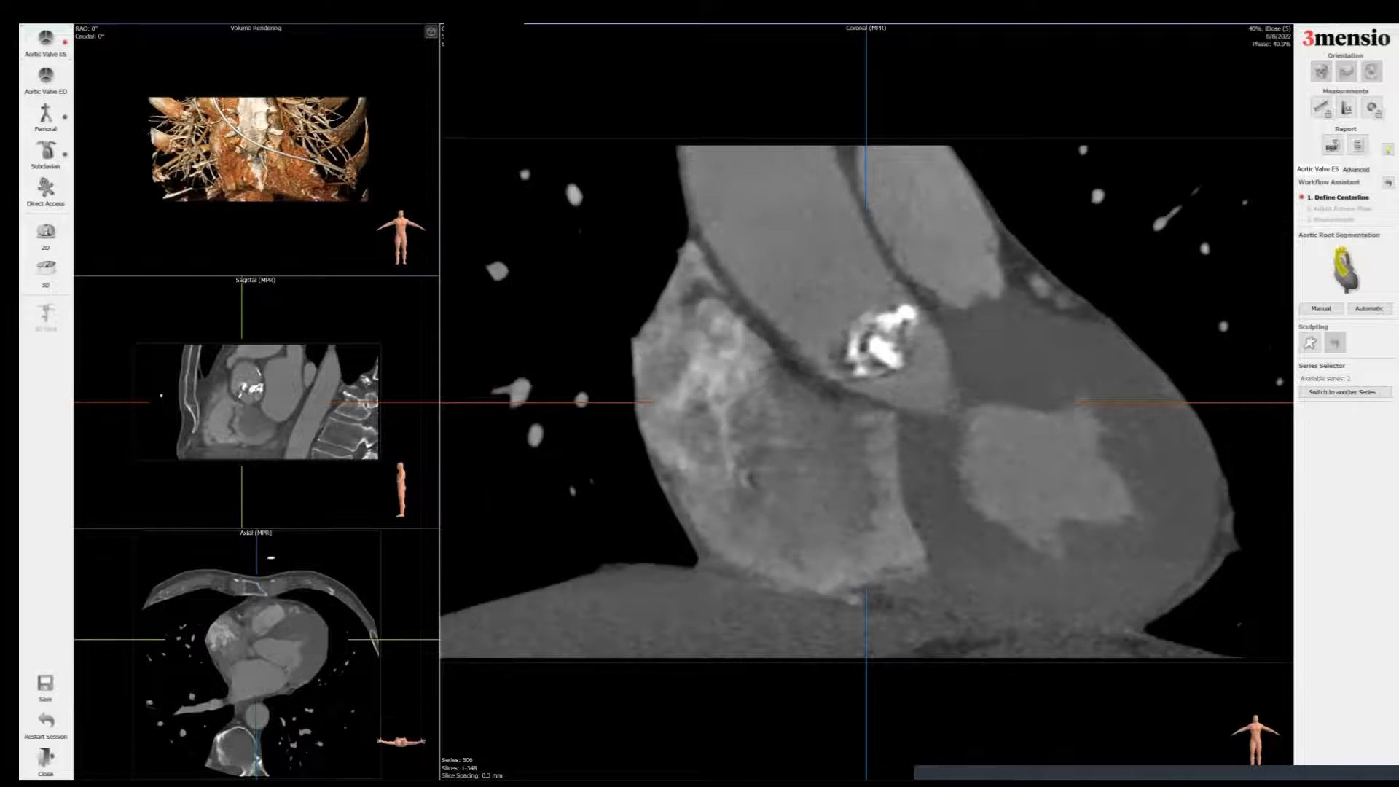
scroll(1243, 307, "down", 10)
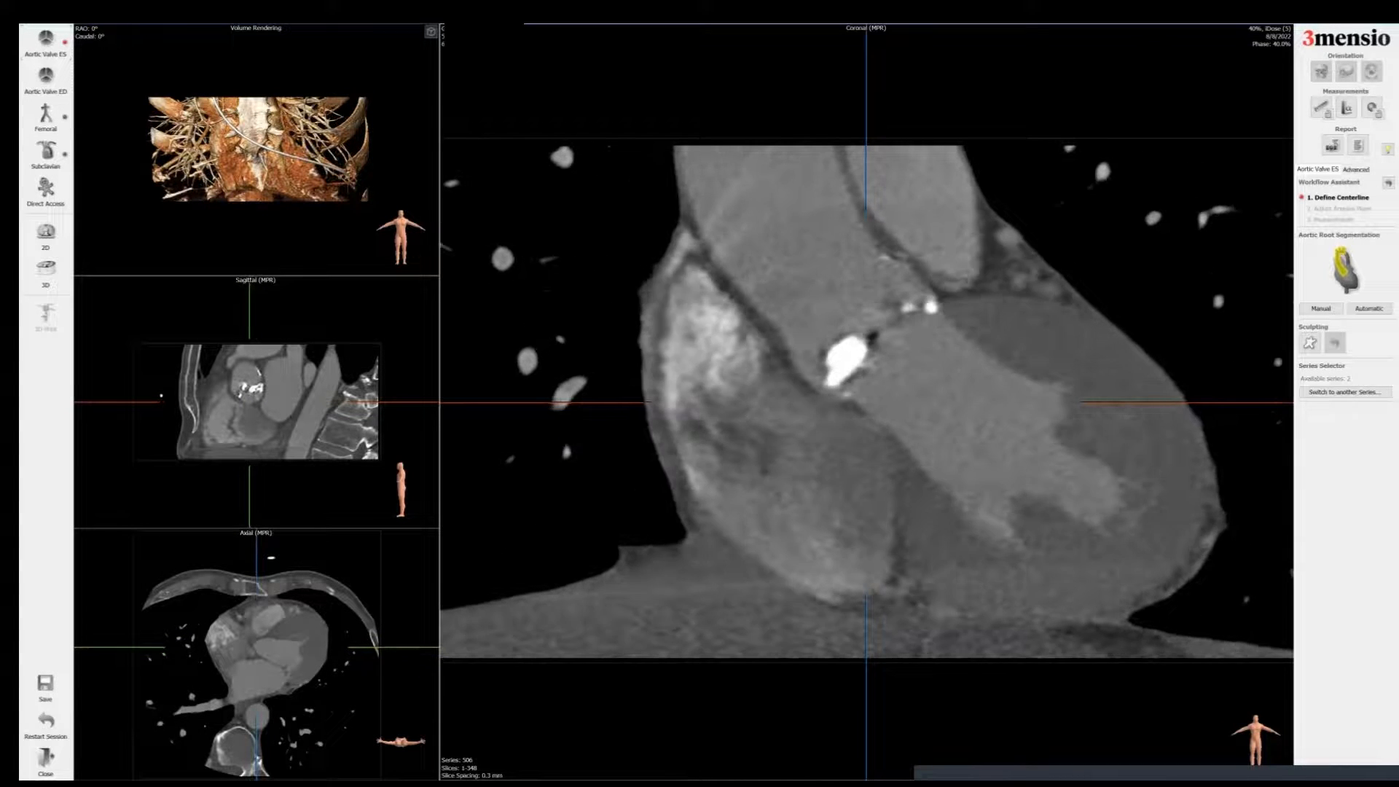
scroll(867, 401, "down", 5)
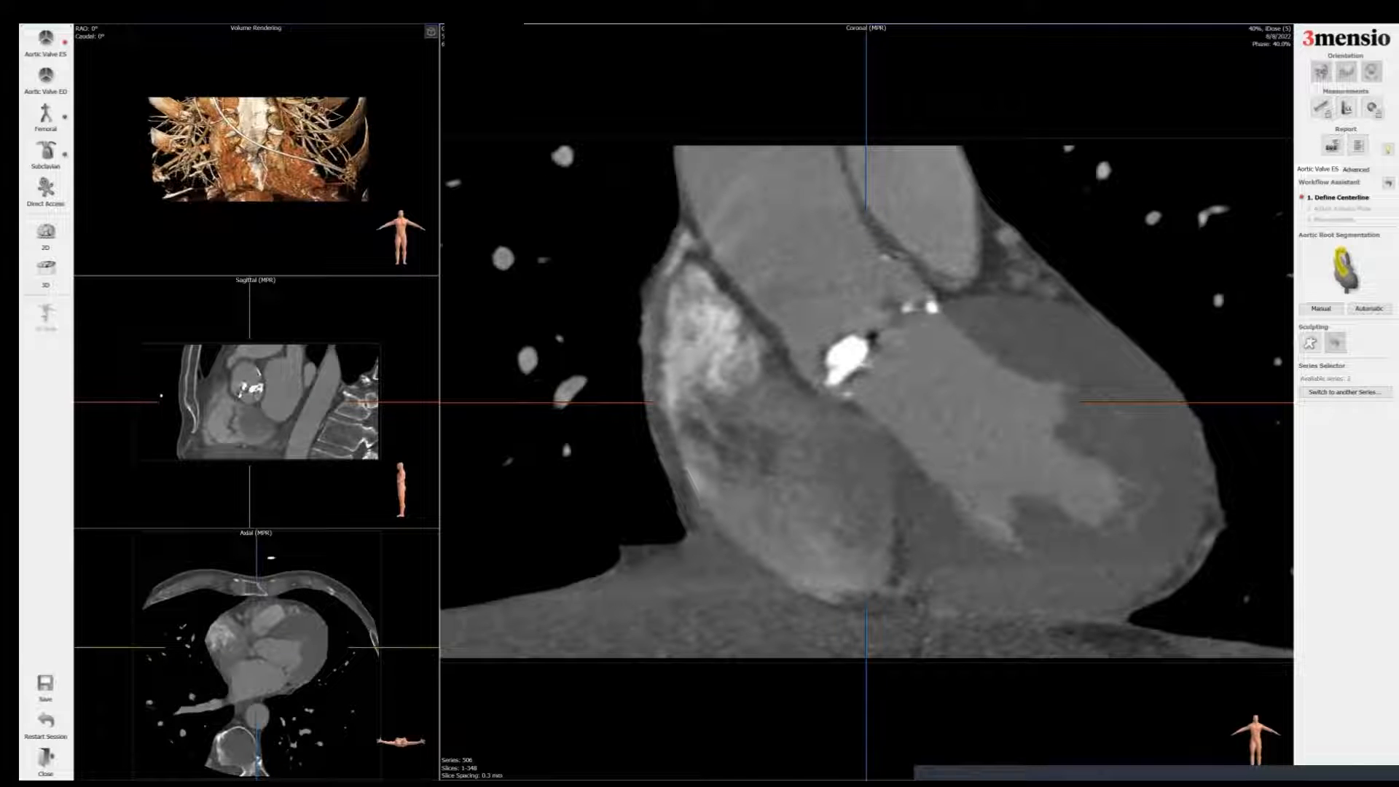
right_click_drag(867, 401, 867, 328)
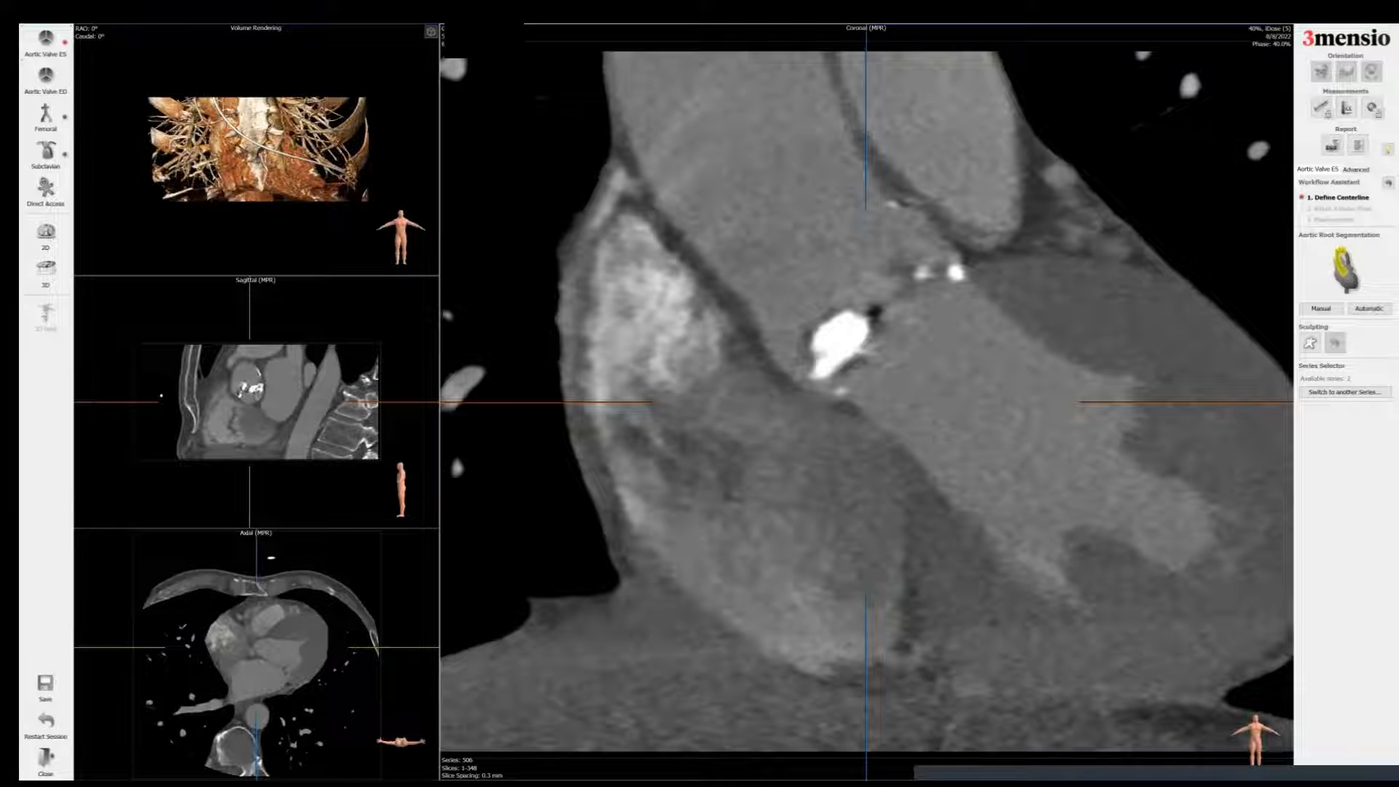
left_click(1320, 107)
right_click_drag(875, 435, 875, 376)
Step: Add a screenshot of the coronal septum measurement to the report titled Septal length
right_click(923, 257)
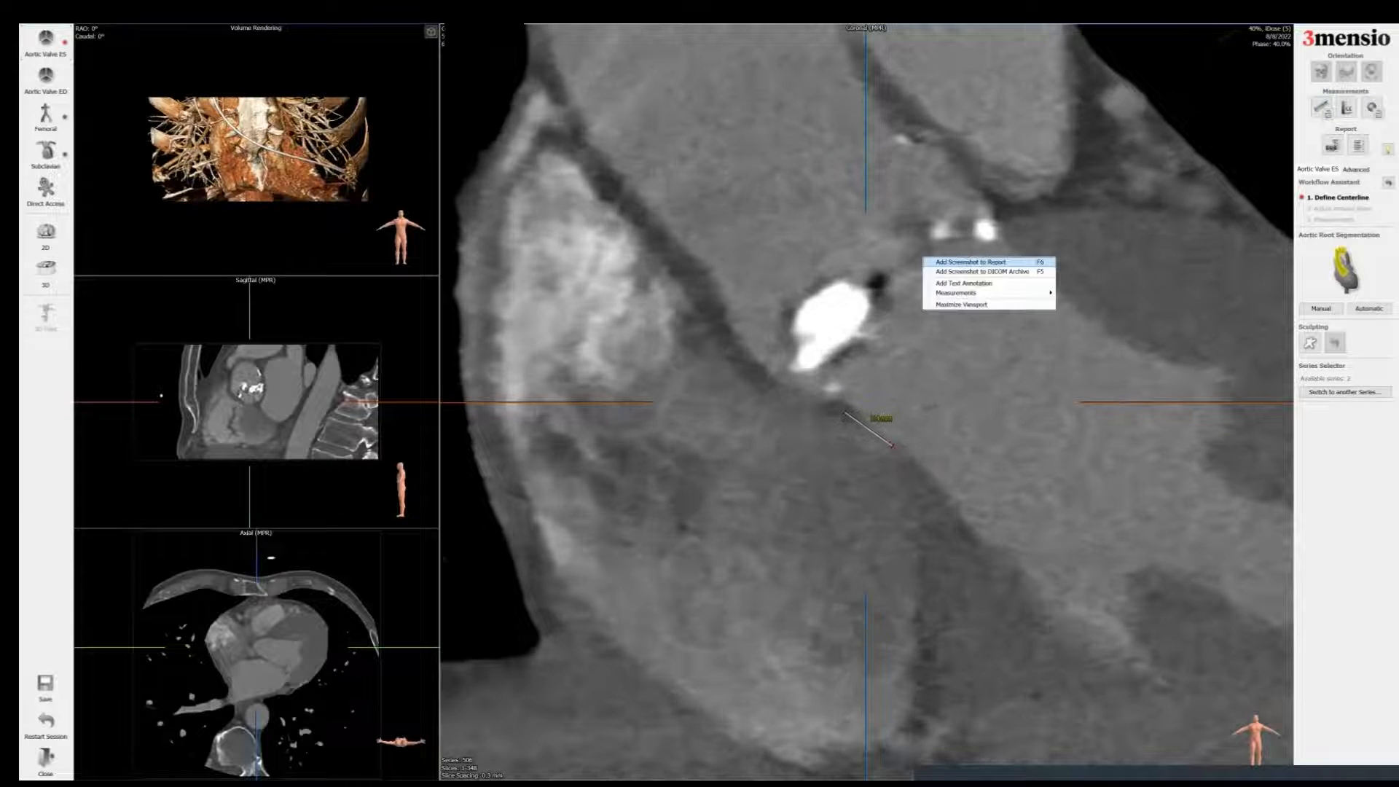
left_click(970, 261)
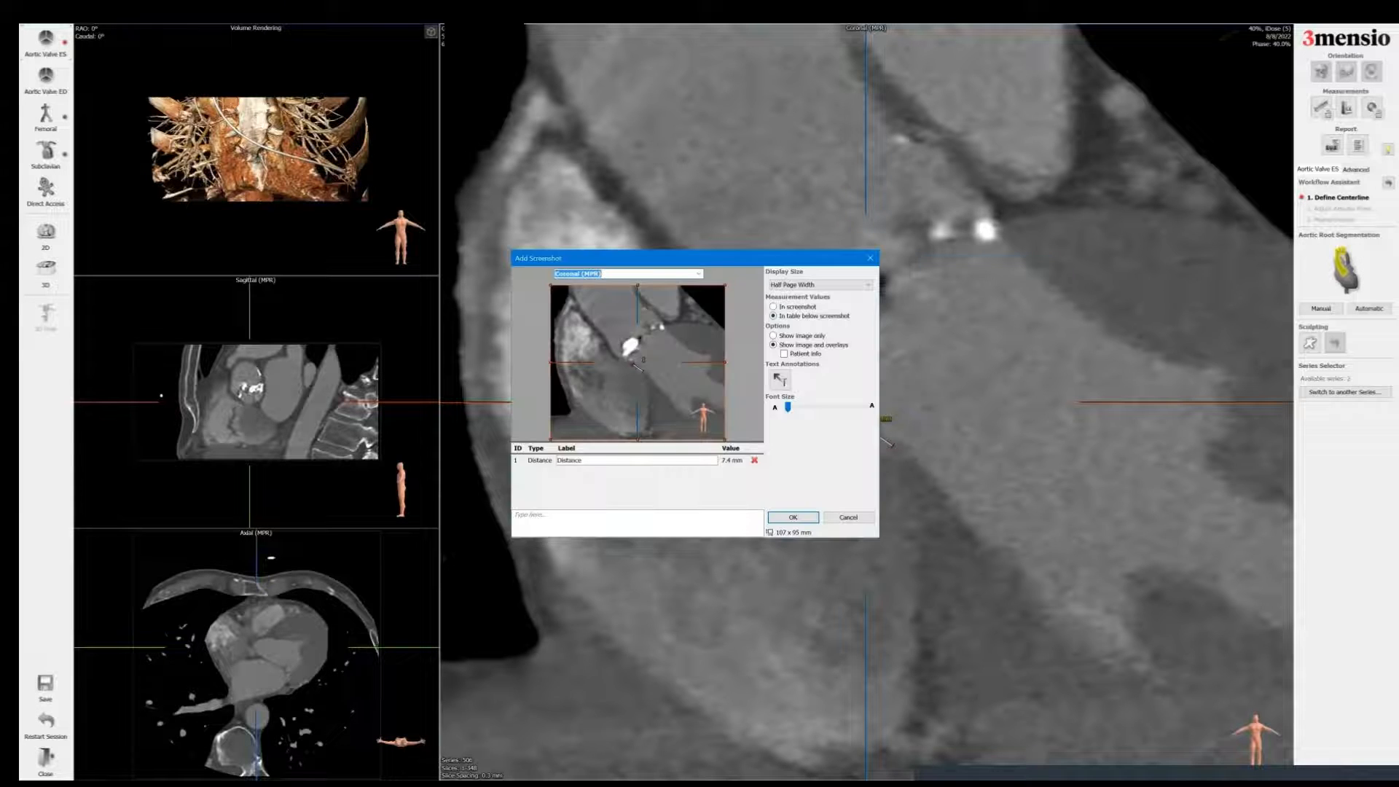
left_click(663, 273)
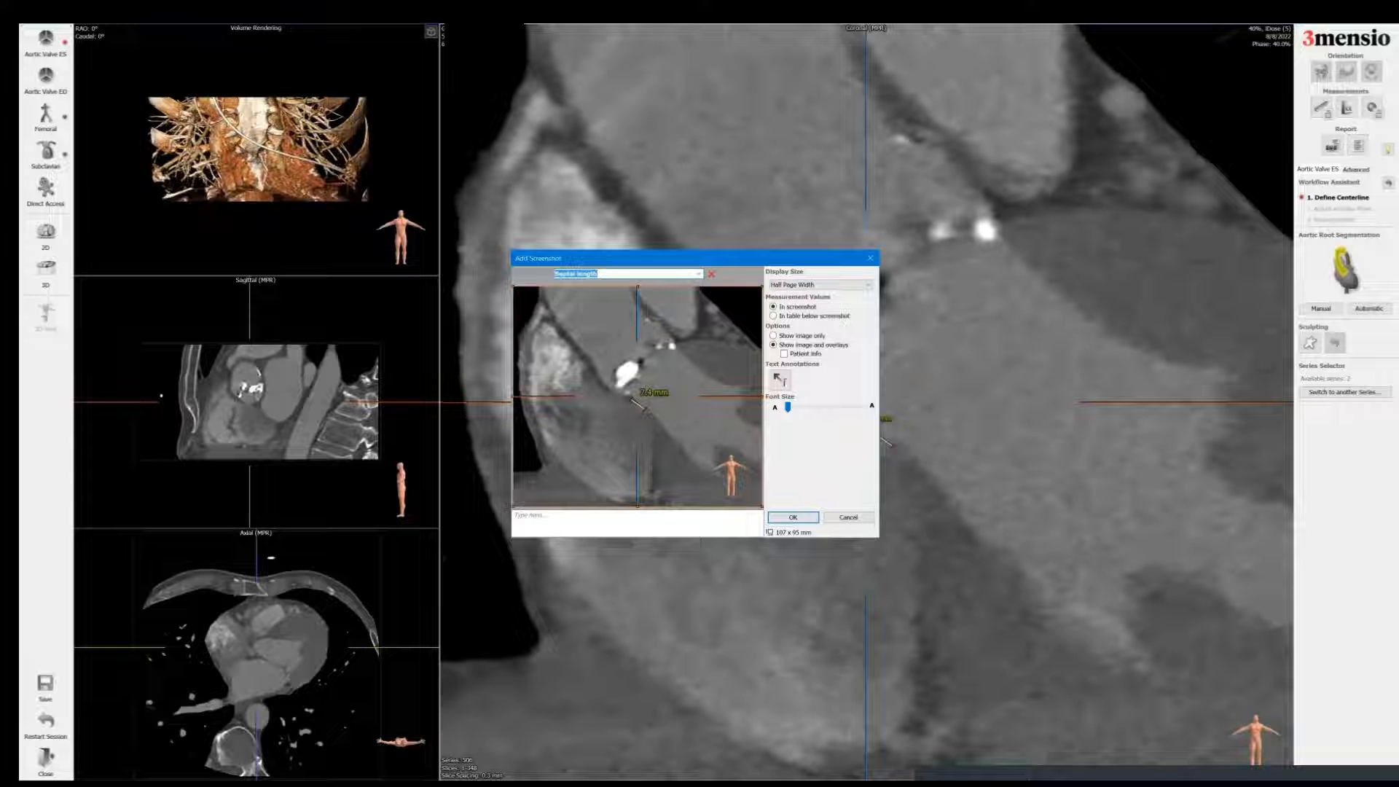
key("Return")
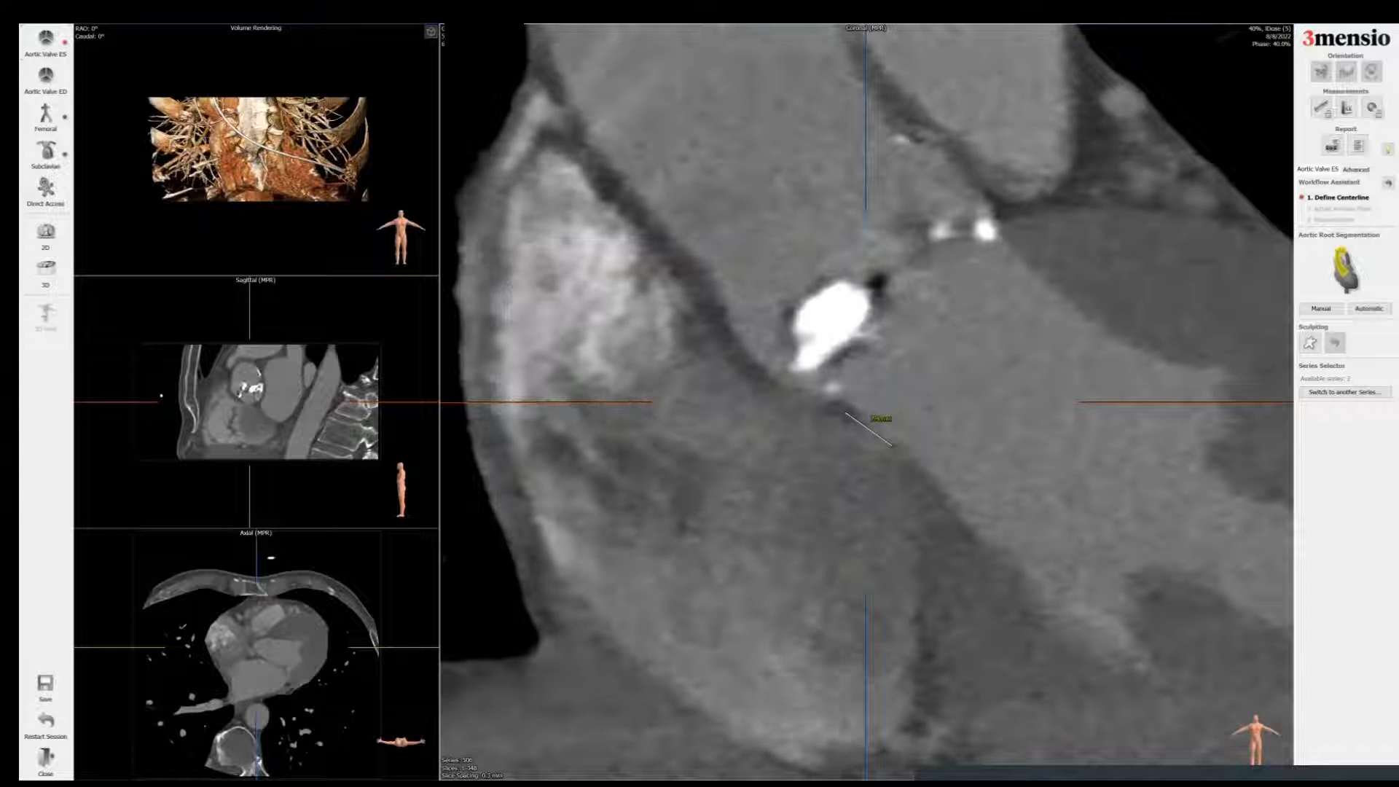
Step: Run automatic aortic root segmentation and mark the three cusp nadirs to define the aortic annulus plane
left_click(1369, 308)
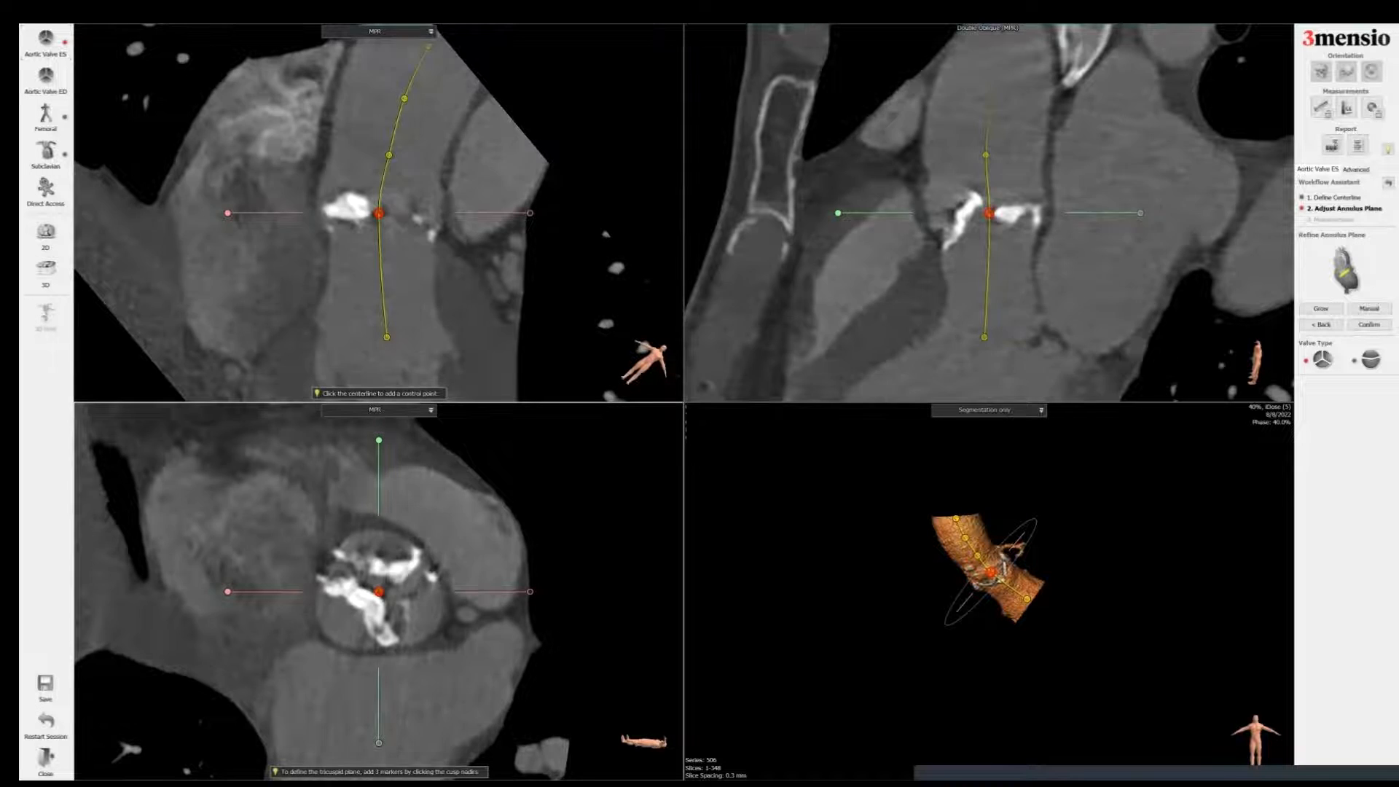
scroll(378, 212, "up", 2)
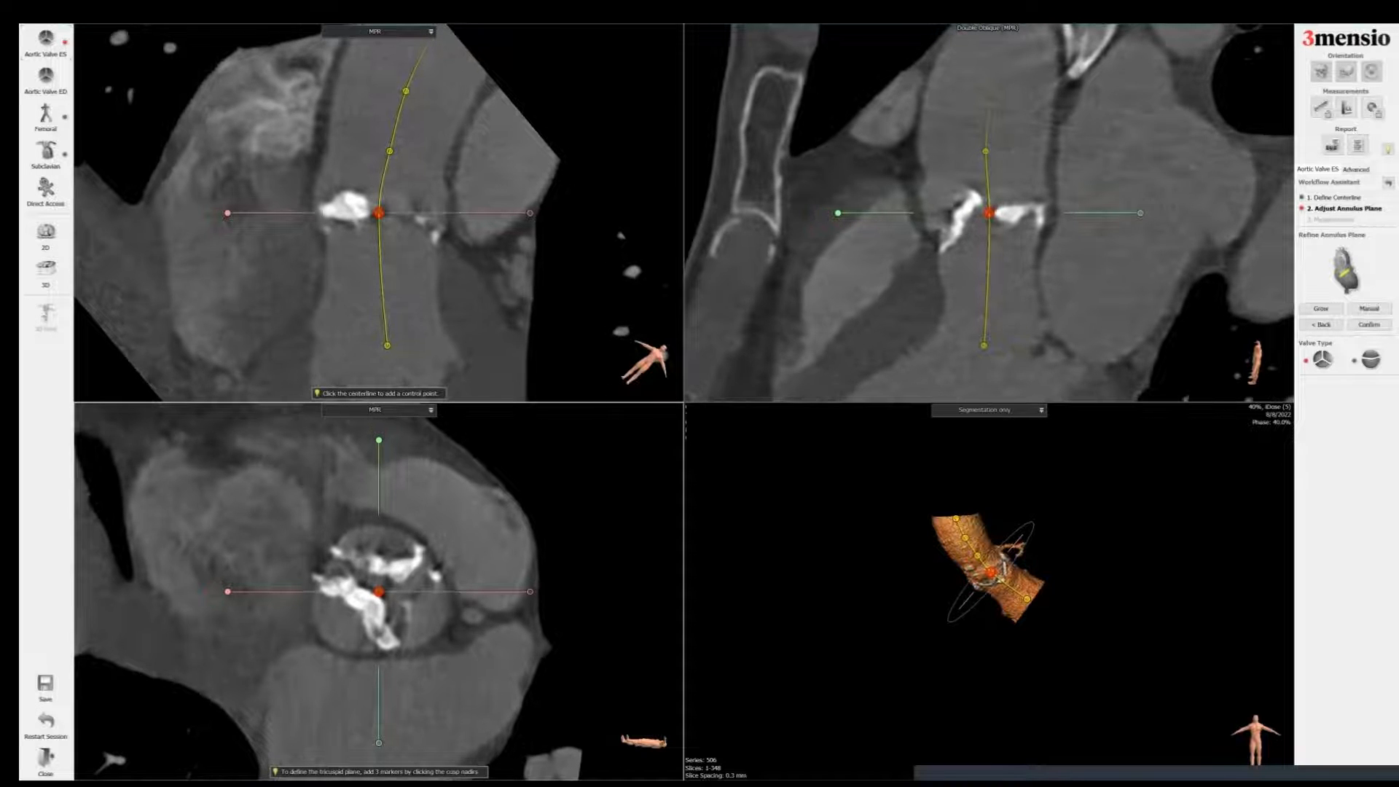
scroll(379, 213, "up", 1)
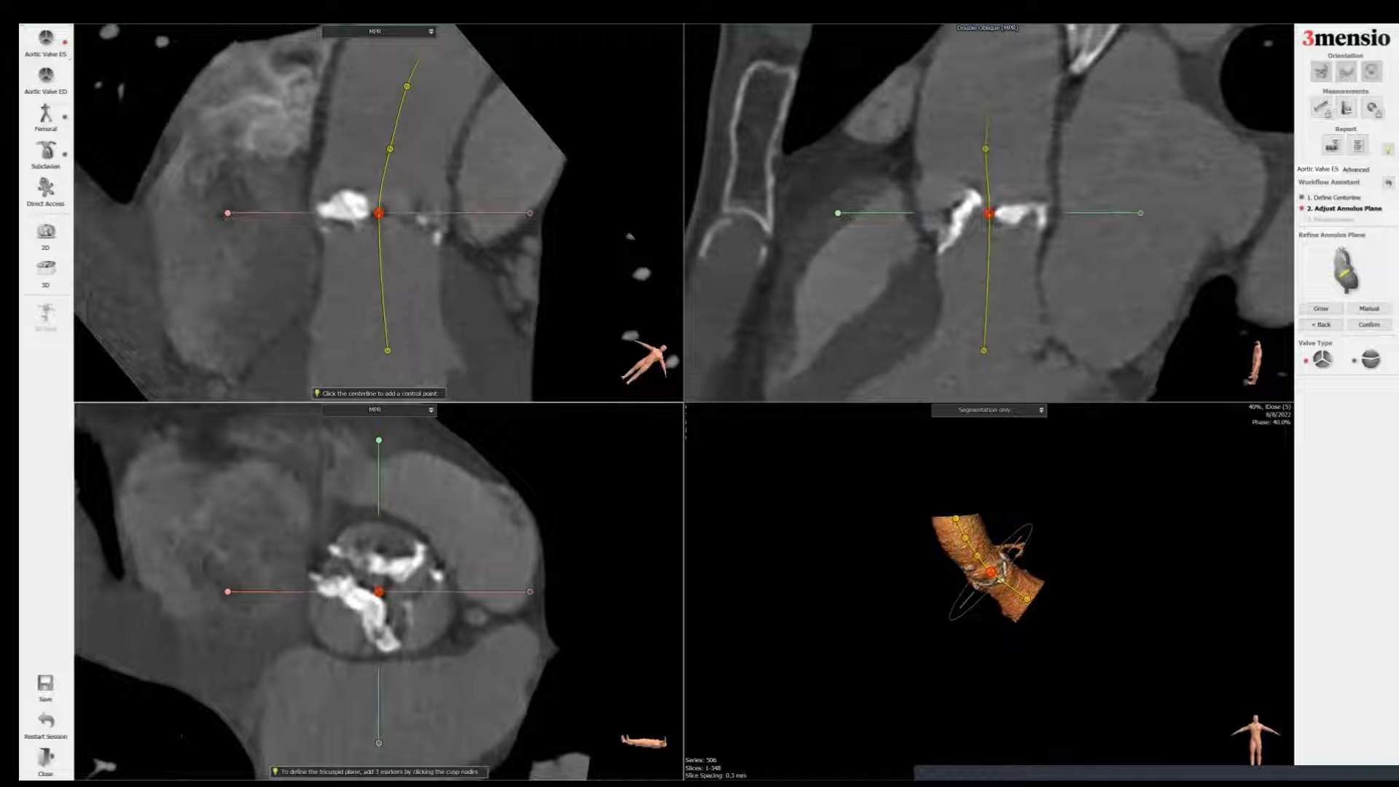
left_click_drag(378, 440, 449, 457)
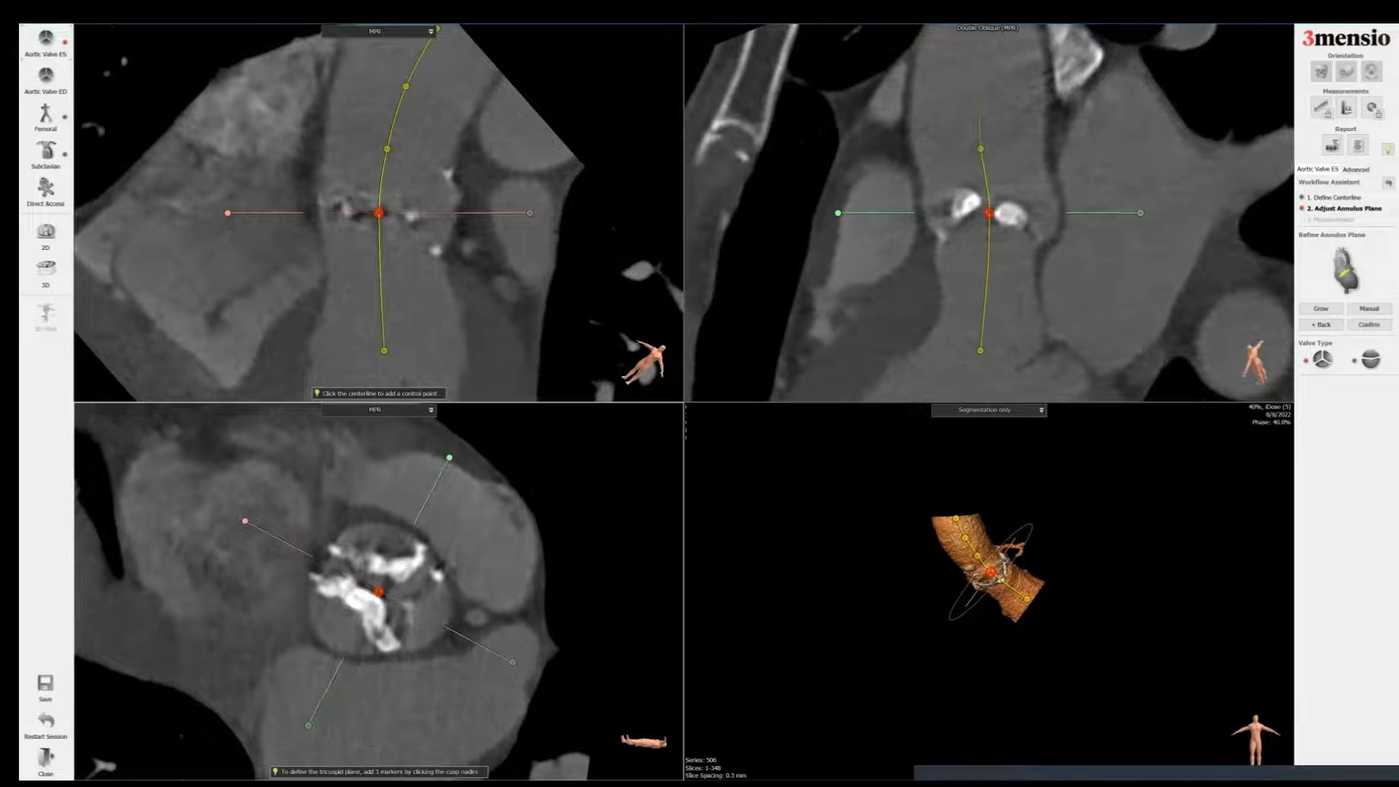
left_click(440, 256)
left_click_drag(449, 458, 228, 596)
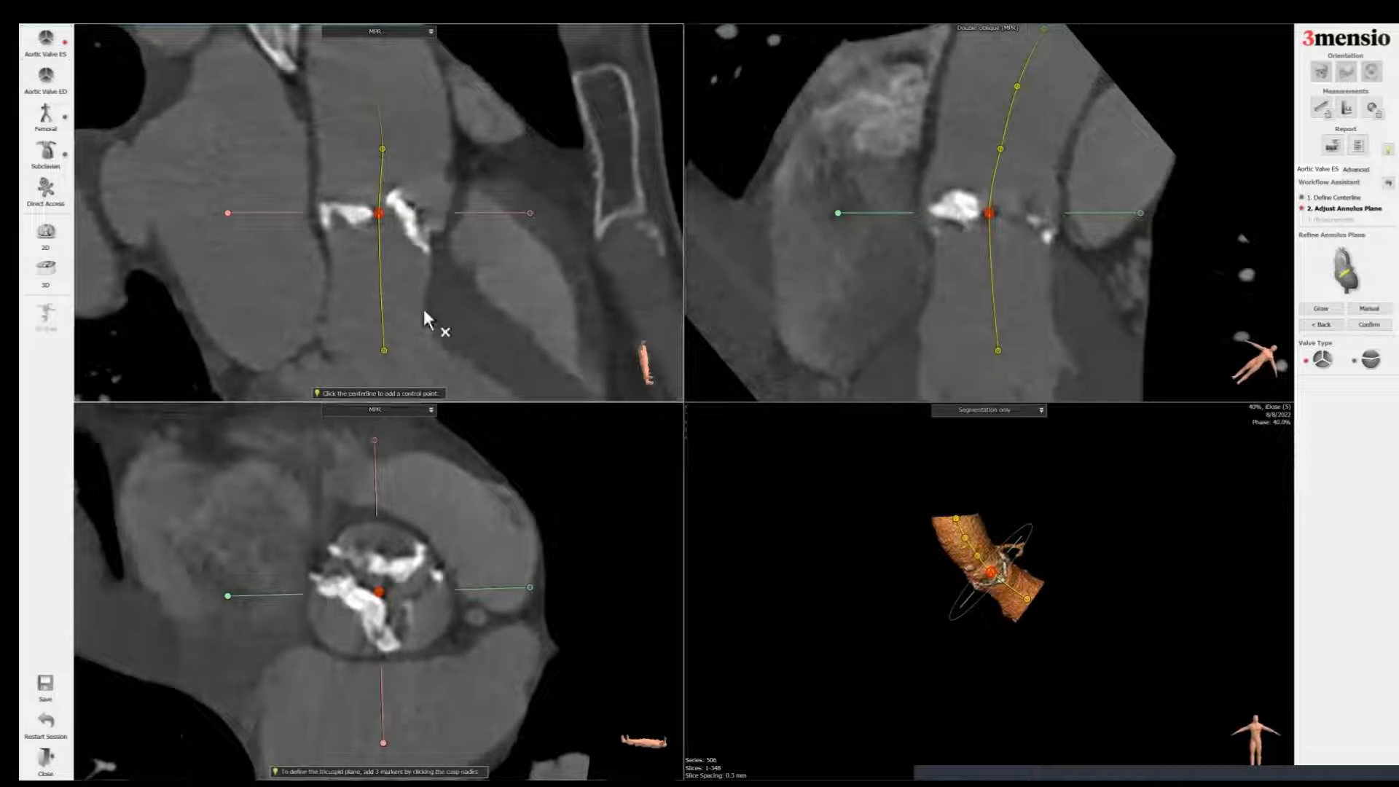
left_click(434, 251)
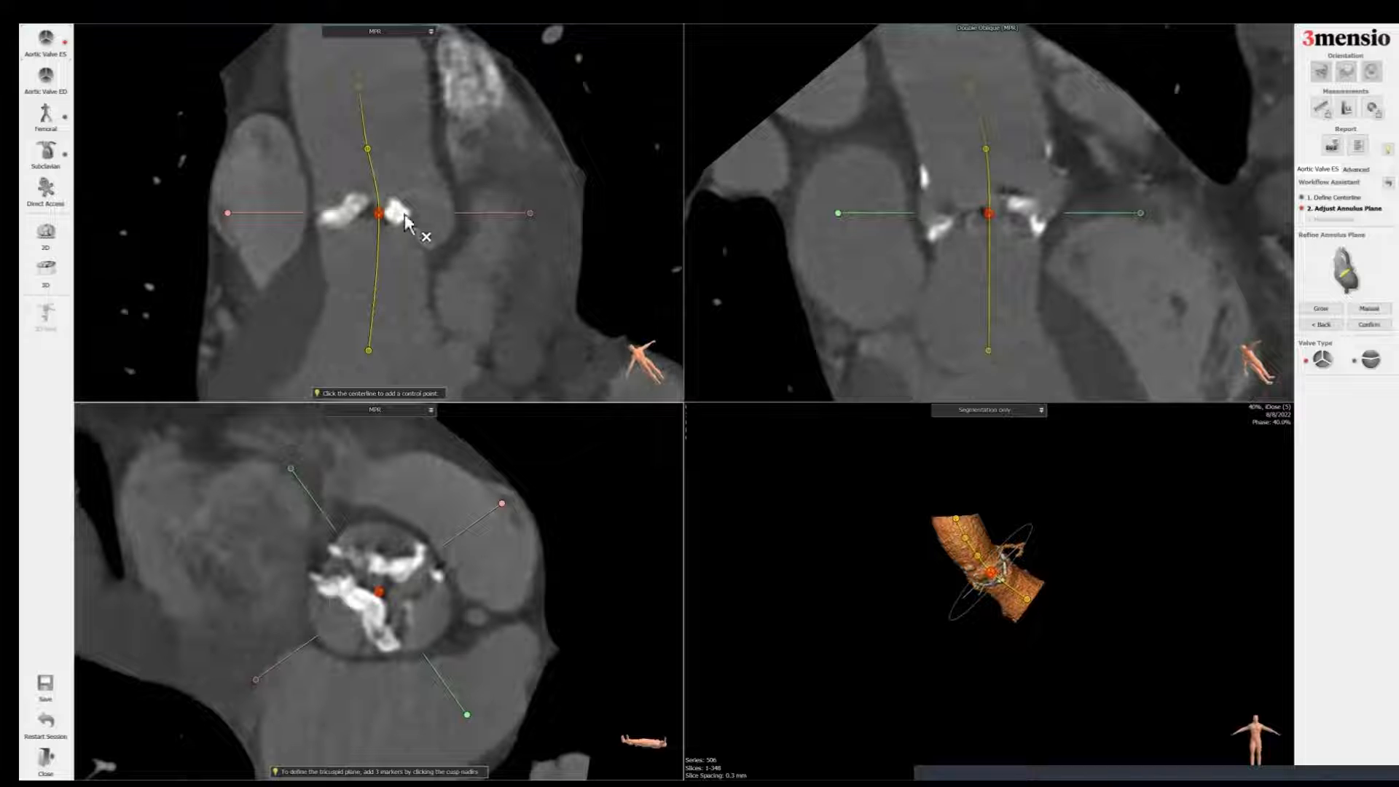
left_click(435, 256)
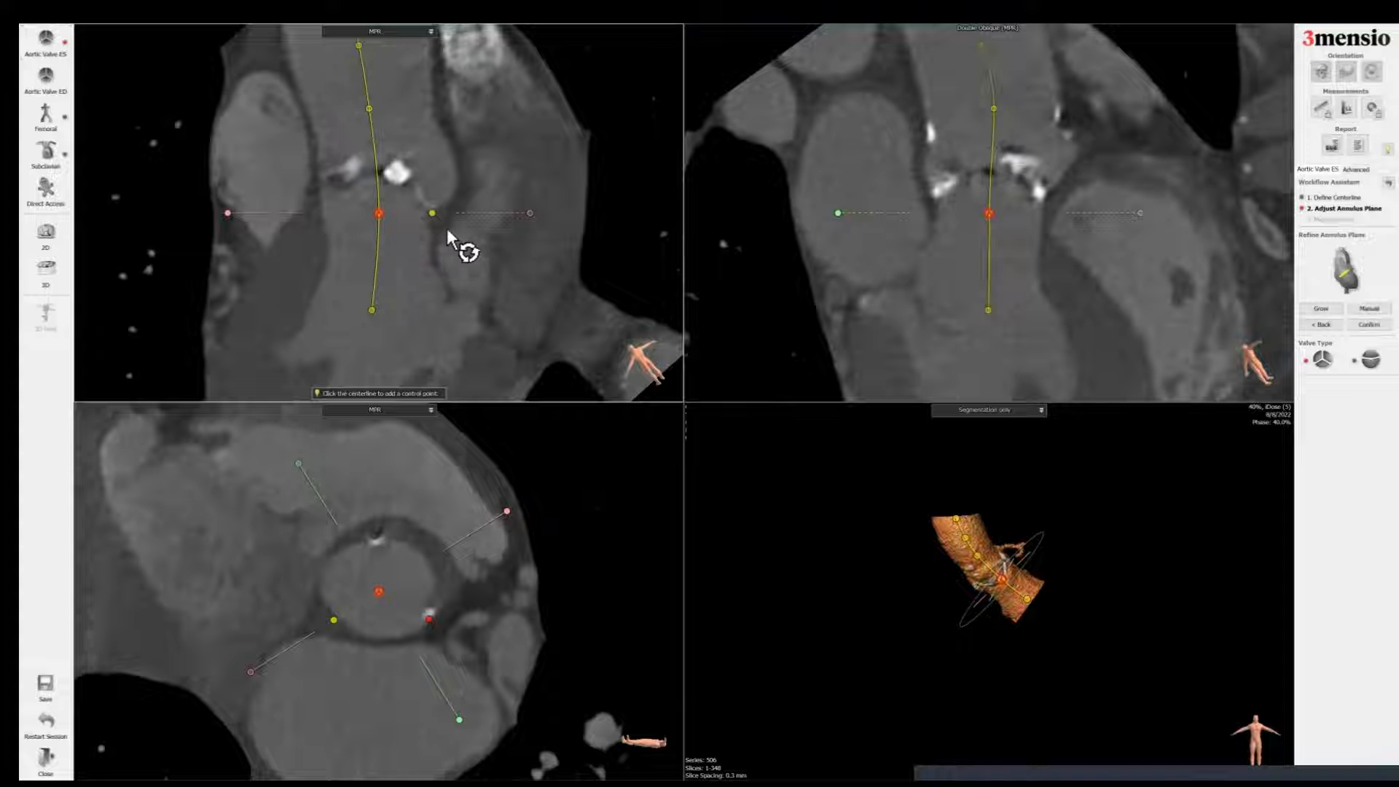
left_click_drag(375, 320, 383, 317)
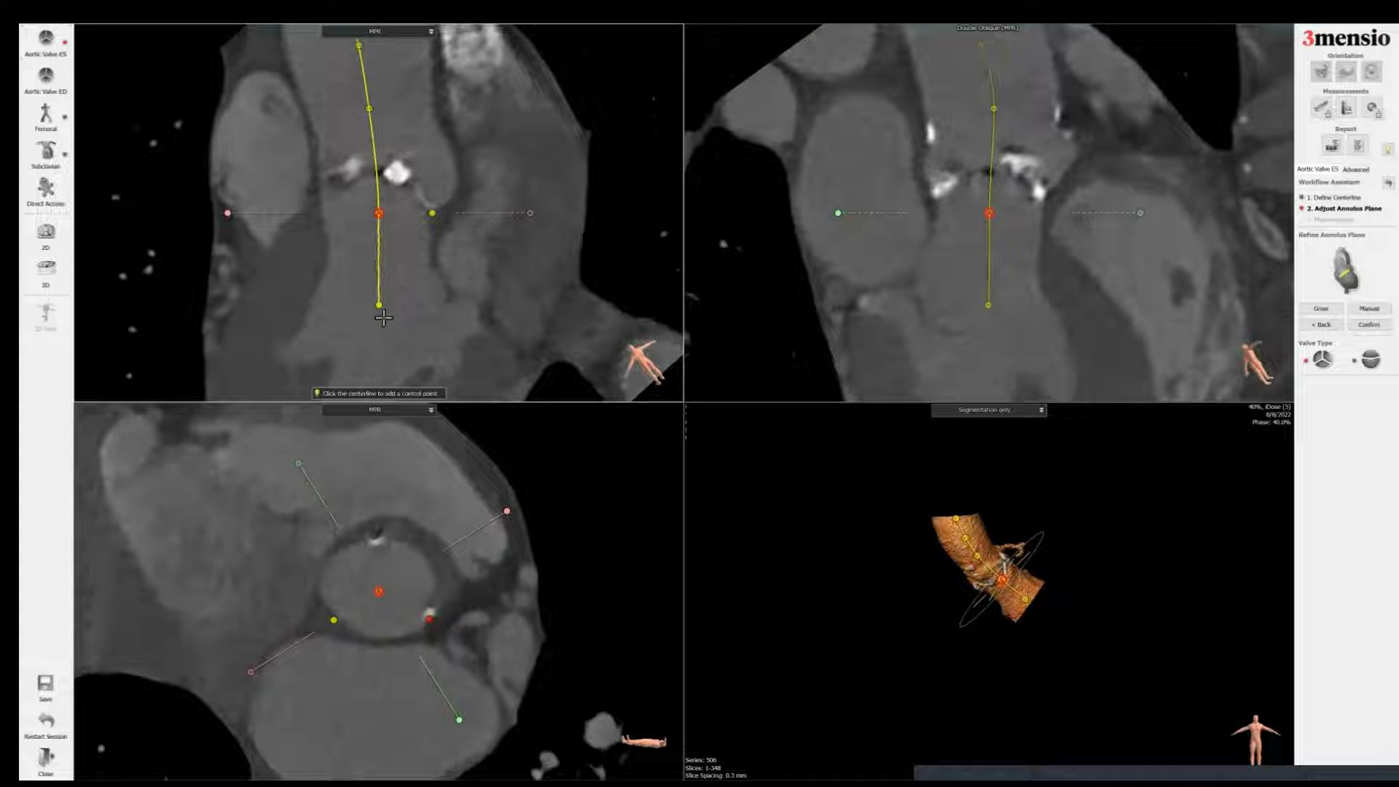
scroll(436, 214, "up", 1, "ctrl")
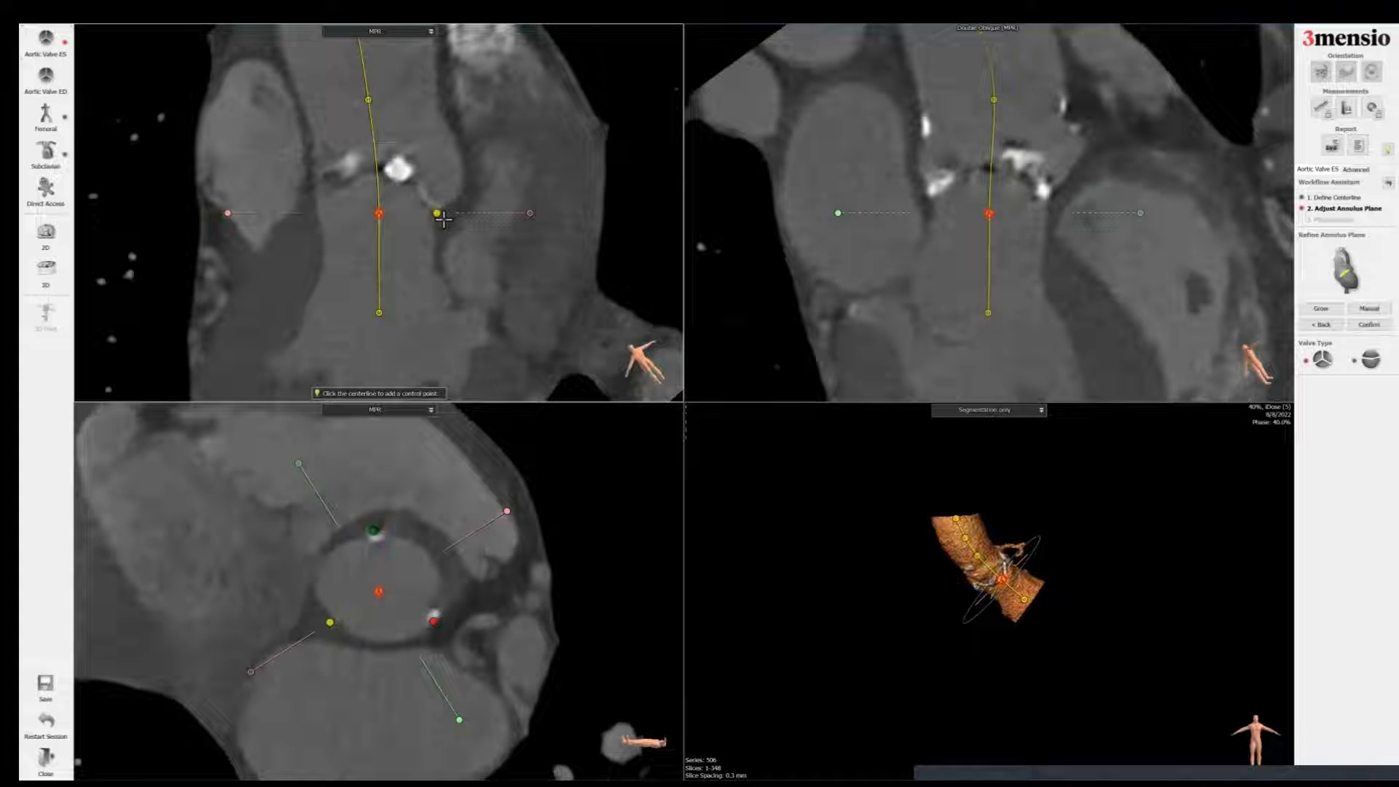
Step: Refine the three cusp nadir points in the multiplanar views and confirm the aortic annulus plane
left_click_drag(443, 218, 443, 225)
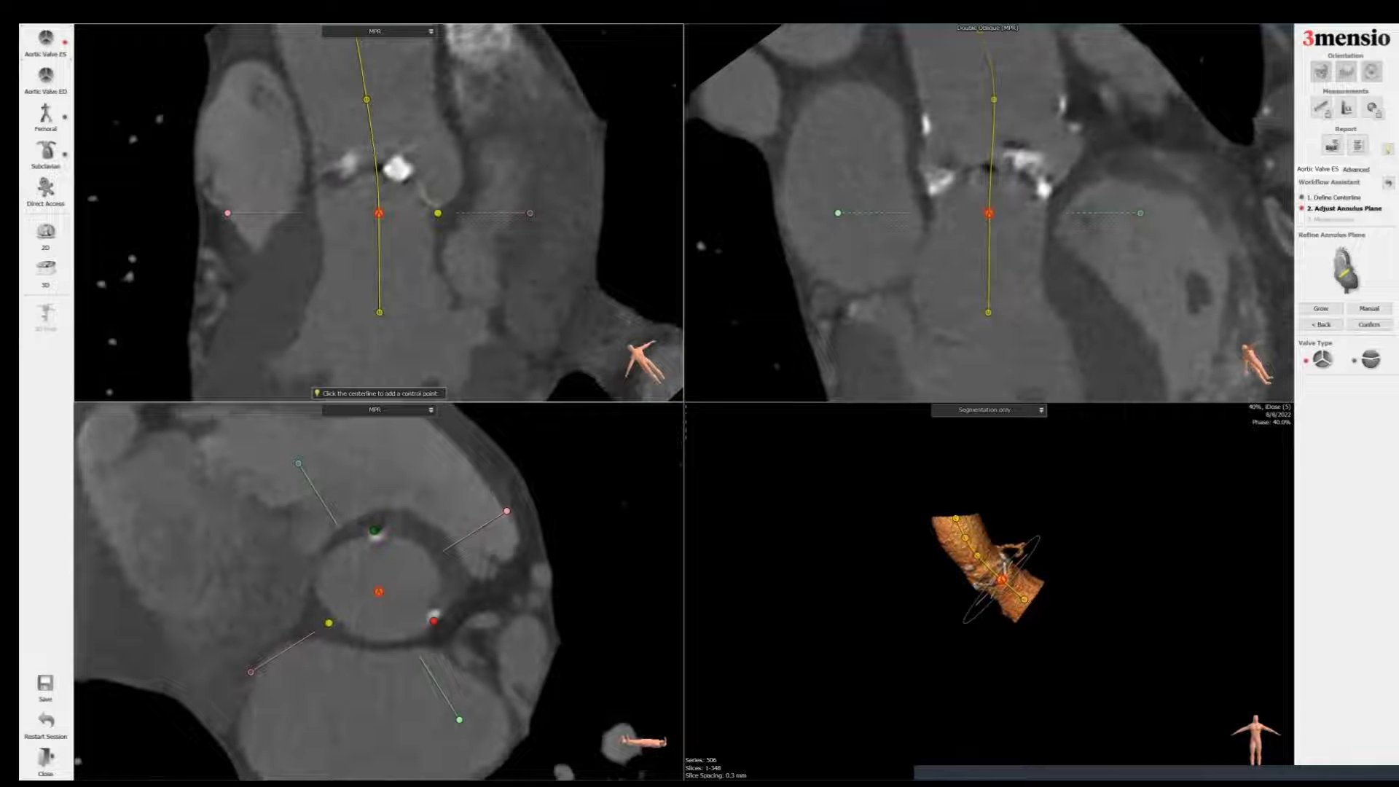
left_click_drag(328, 623, 329, 622)
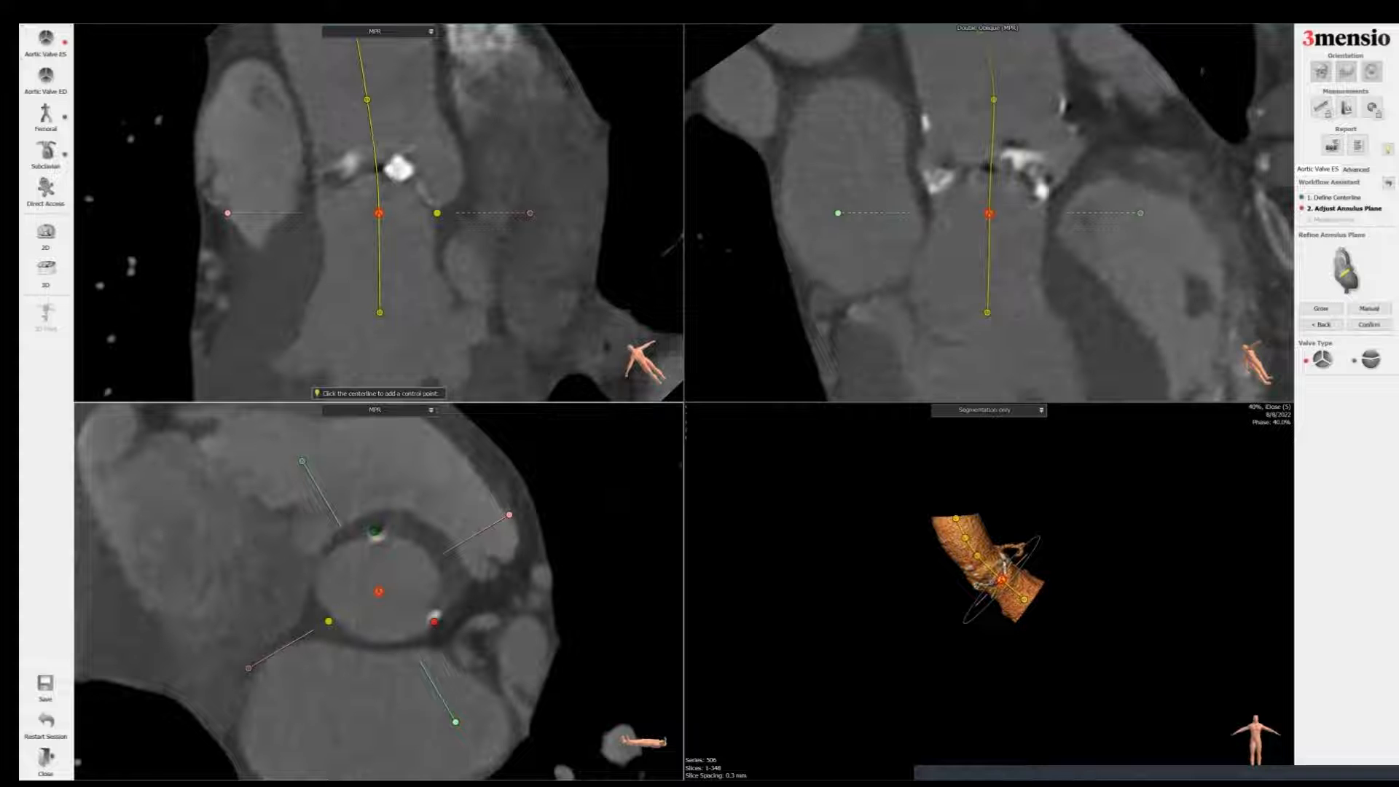
mouse_move(452, 232)
left_mouse_down()
mouse_move(366, 230)
mouse_move(446, 211)
mouse_move(450, 195)
mouse_move(440, 220)
left_mouse_up()
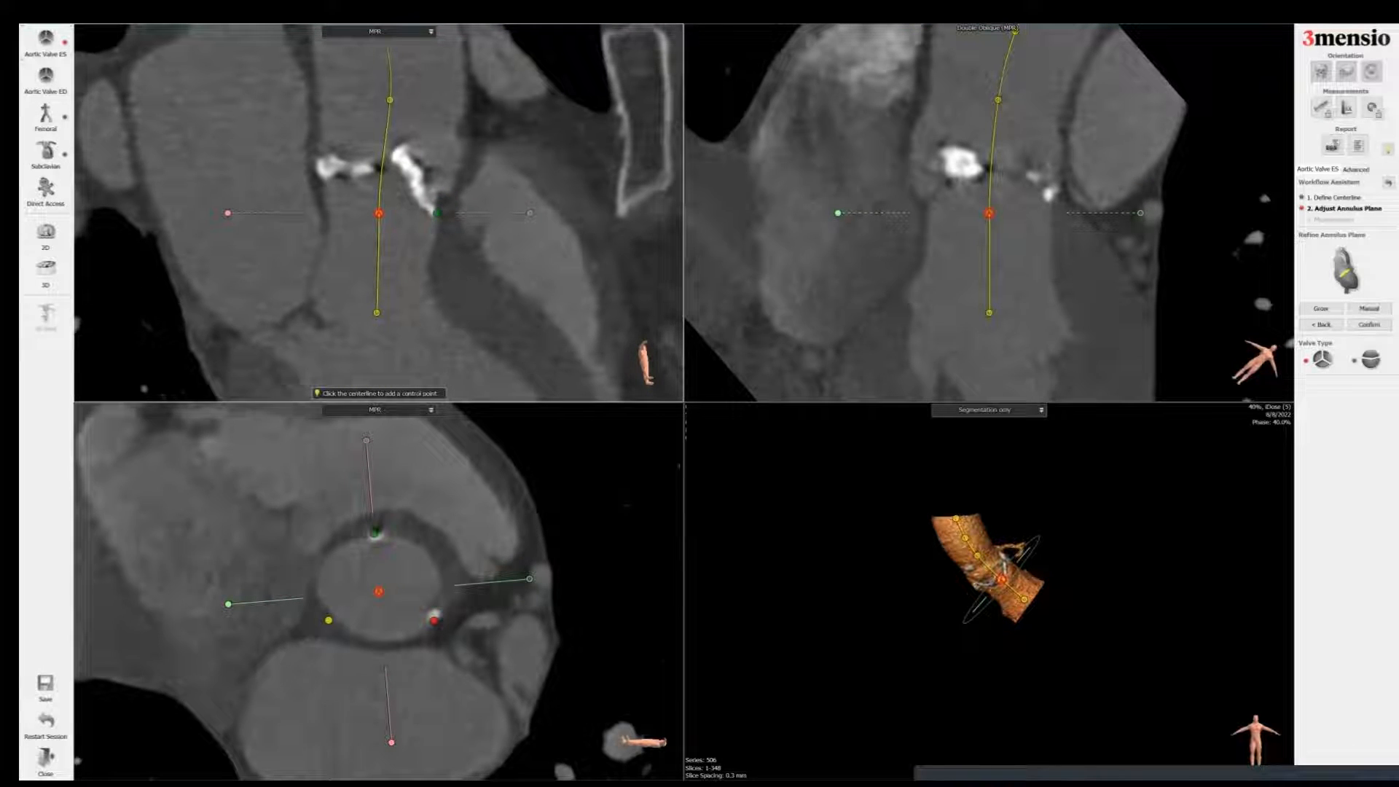
key("space")
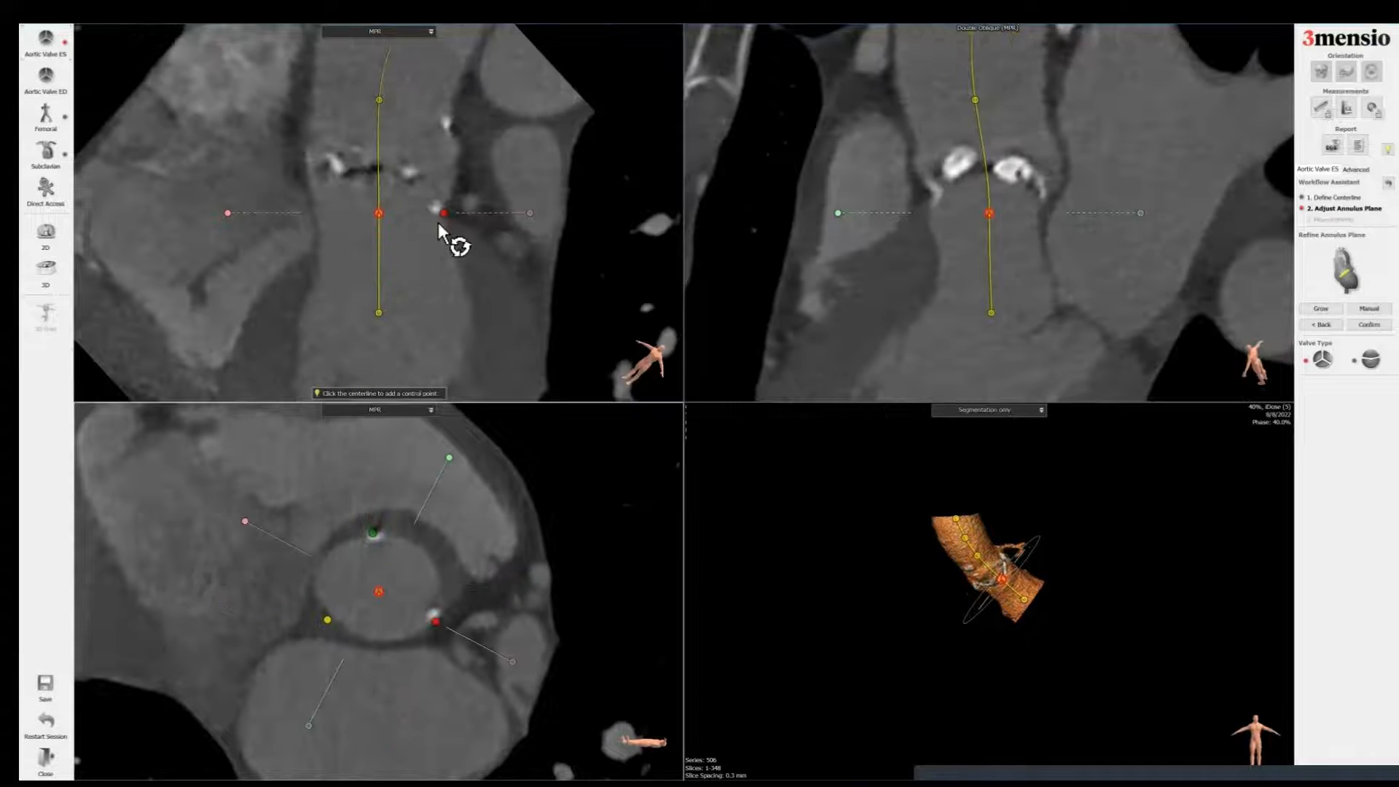
left_click_drag(447, 215, 439, 213)
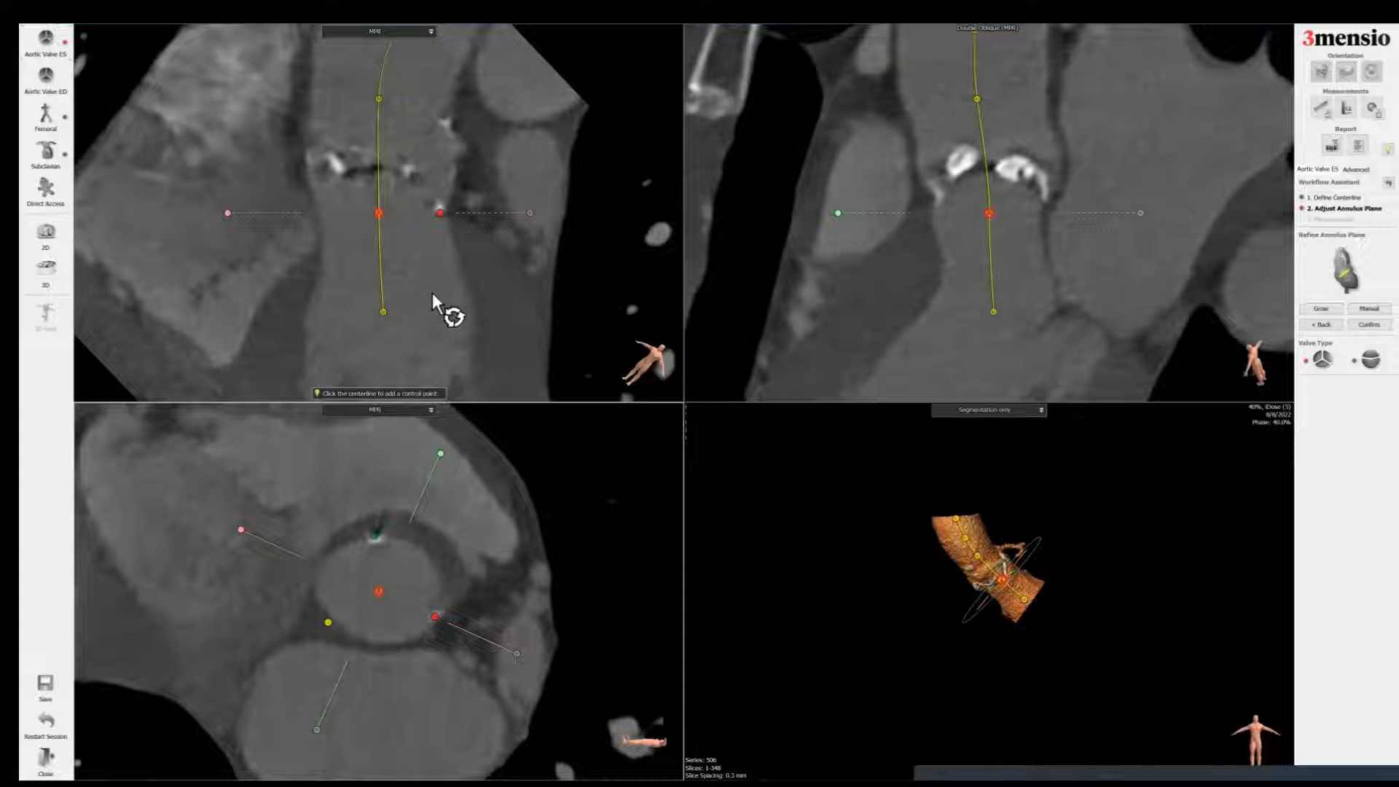
left_click(386, 256)
scroll(385, 256, "up", 1)
scroll(384, 256, "down", 3)
scroll(377, 253, "down", 1)
scroll(377, 252, "up", 2)
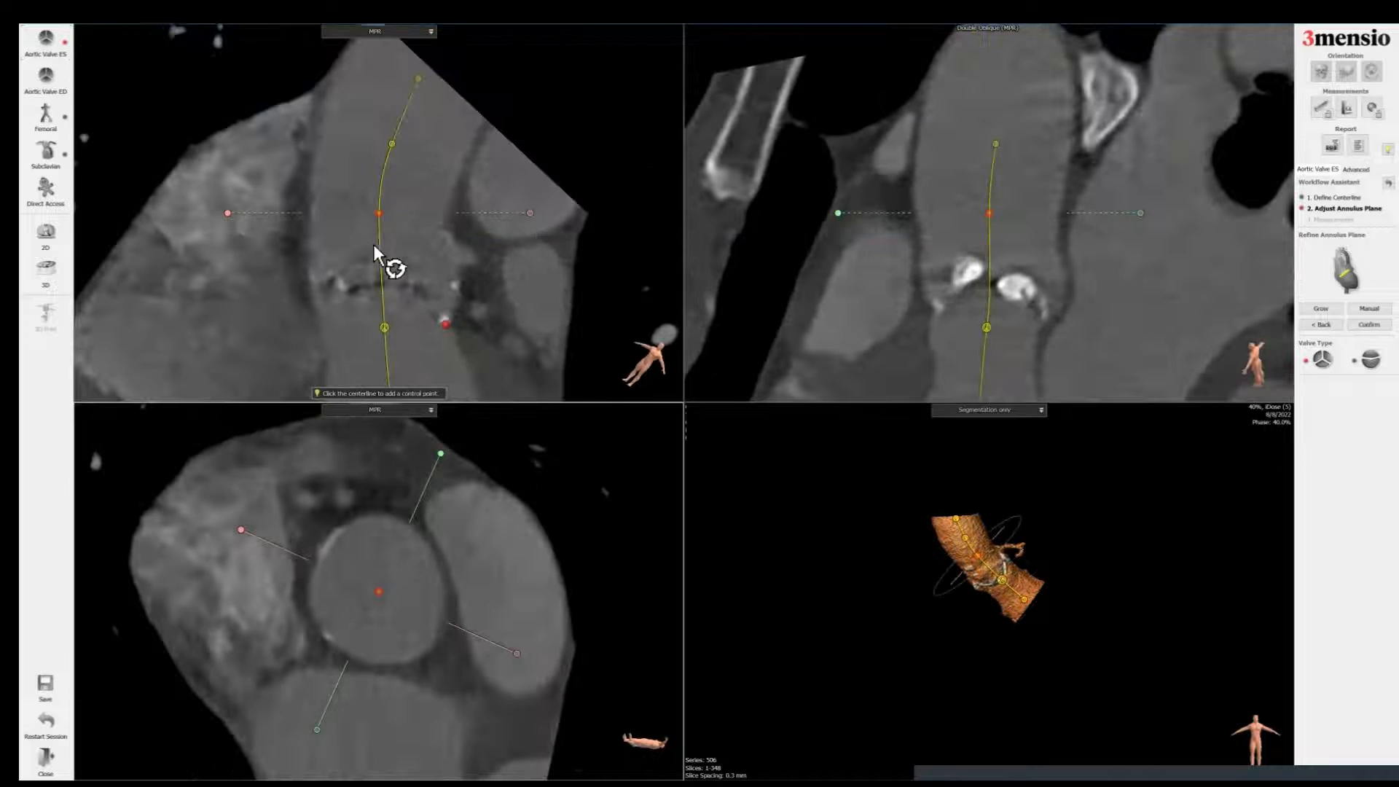
left_click(1369, 325)
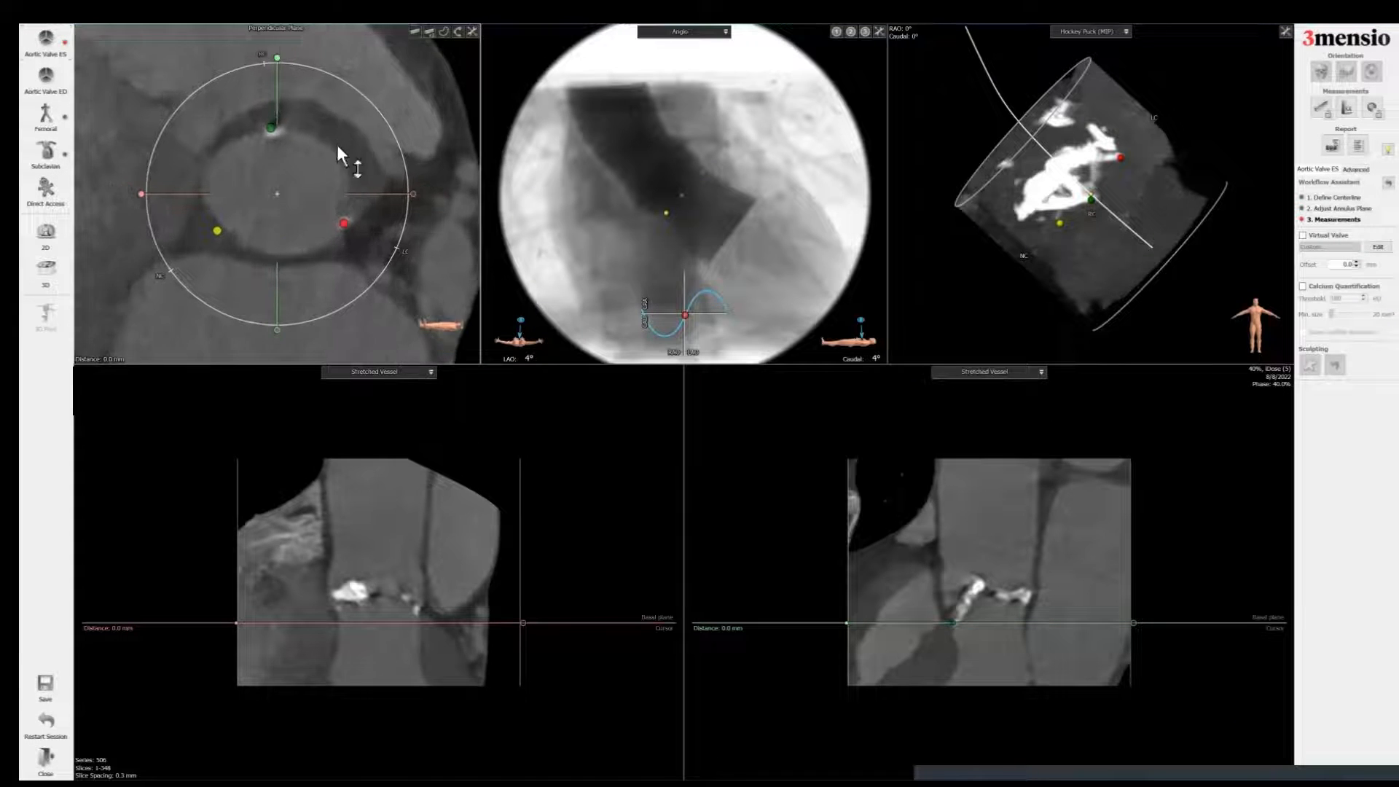
Step: Trace the aortic annulus contour in the perpendicular plane and label it as the annulus diameter measurement
left_click(444, 32)
mouse_move(303, 132)
left_mouse_down()
mouse_move(251, 138)
mouse_move(210, 182)
mouse_move(205, 198)
mouse_move(260, 258)
mouse_move(314, 260)
mouse_move(348, 237)
mouse_move(362, 198)
mouse_move(334, 151)
left_mouse_up()
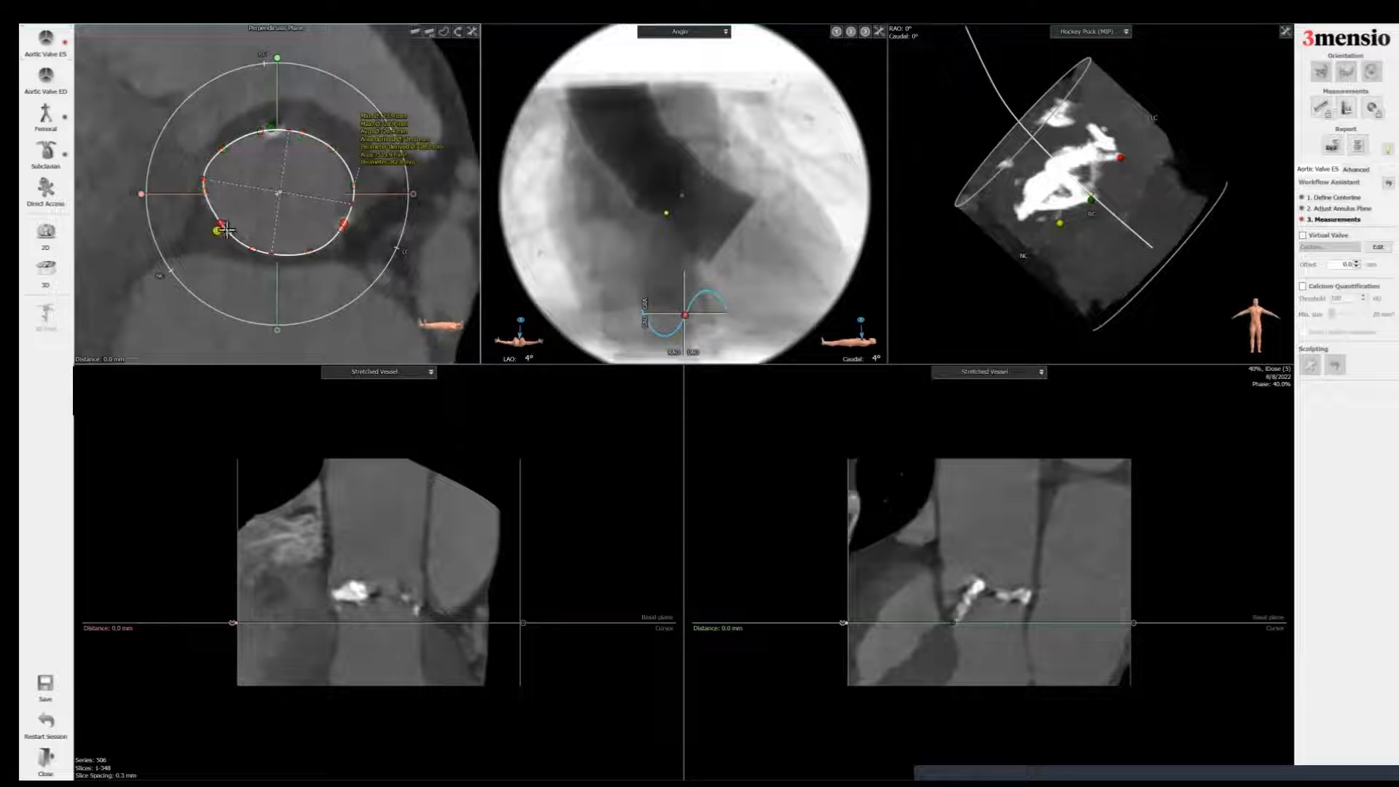
left_click_drag(223, 227, 215, 233)
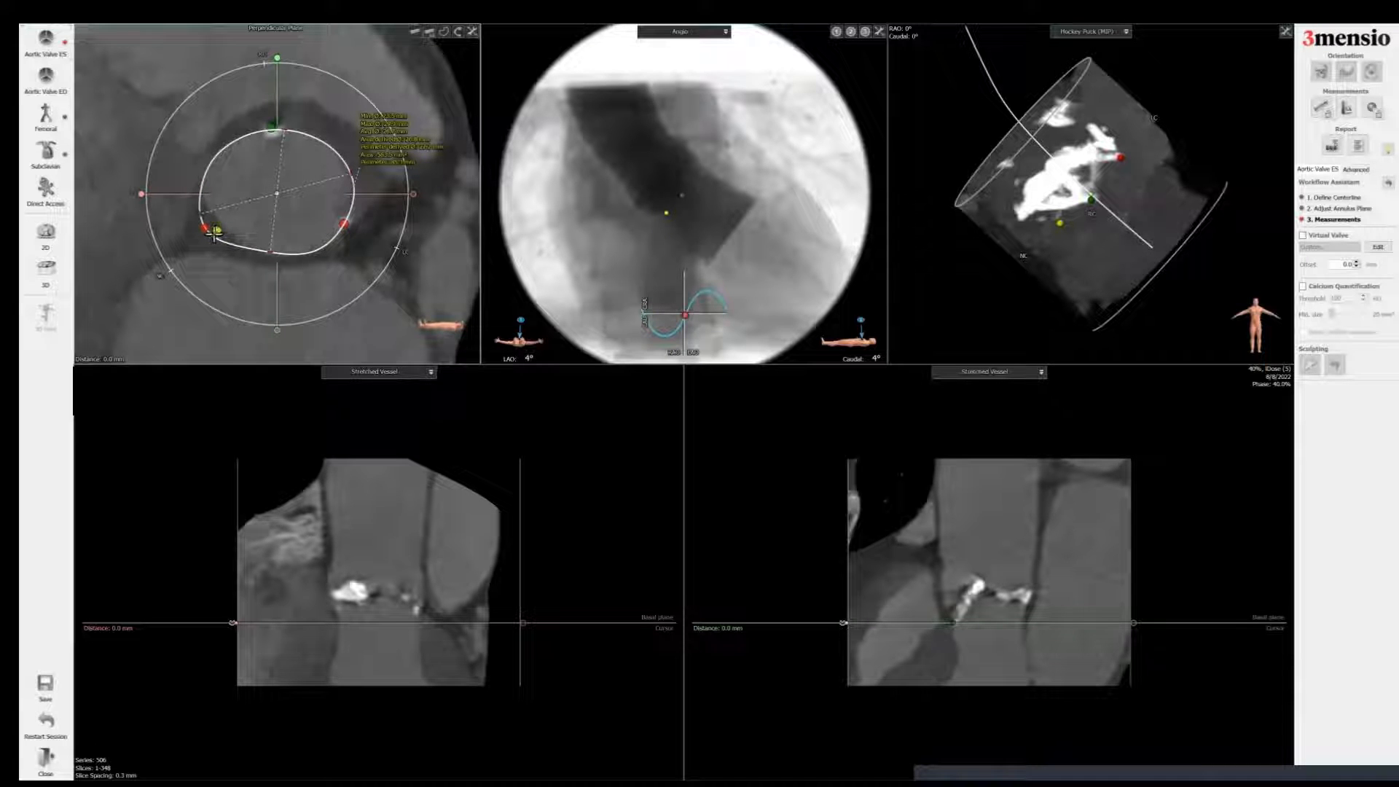
mouse_move(214, 233)
left_mouse_down()
mouse_move(242, 227)
mouse_move(231, 236)
left_mouse_up()
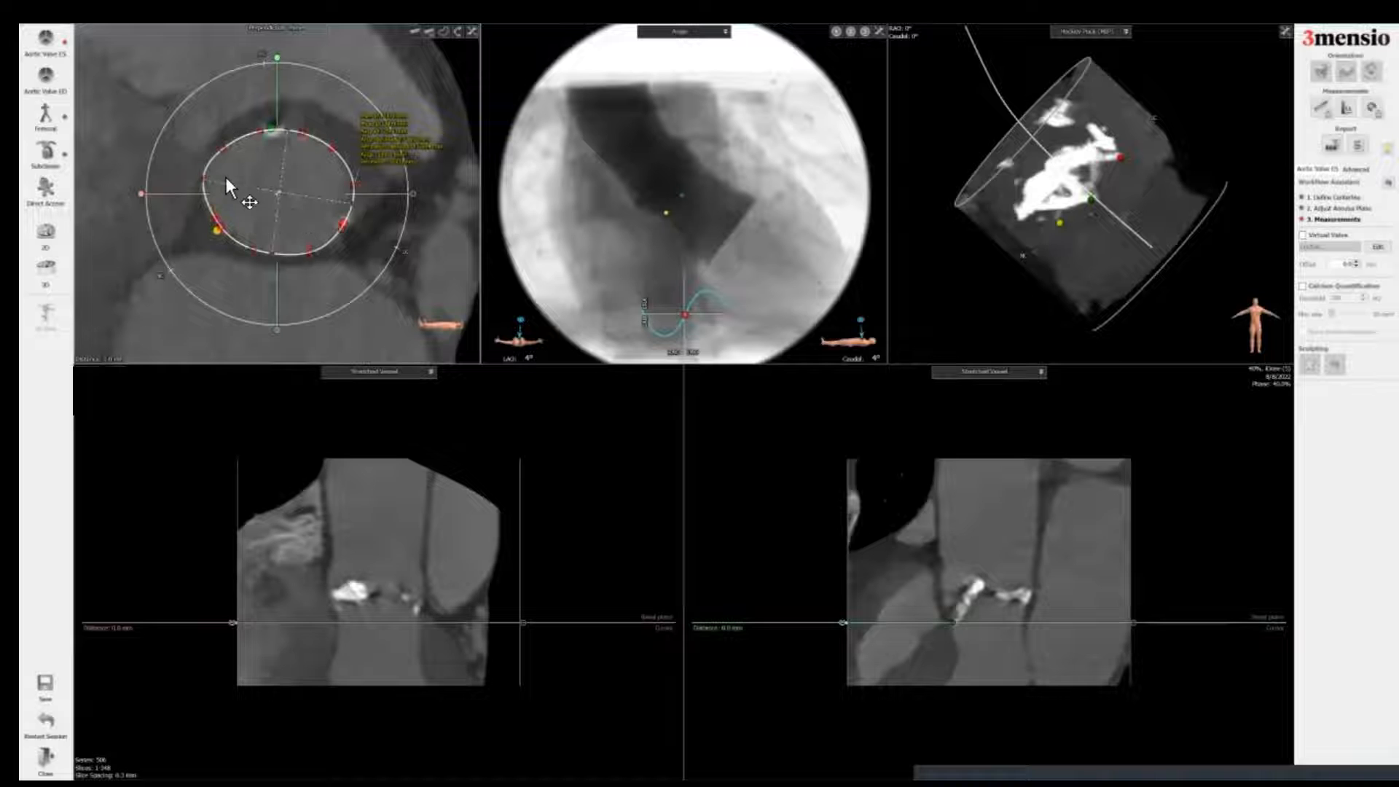
left_click_drag(379, 155, 384, 119)
right_click(386, 107)
left_click(408, 129)
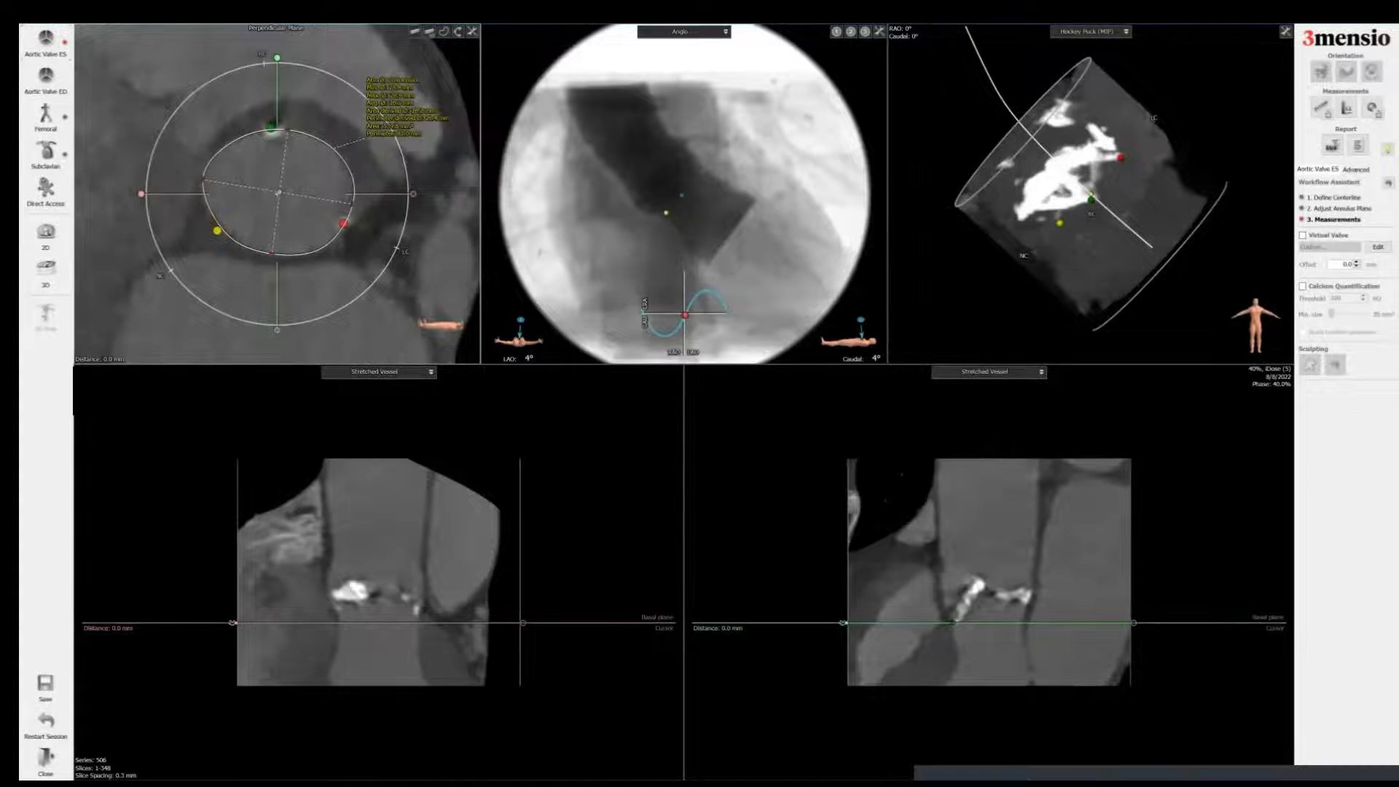
Step: Add a screenshot of the annulus measurement to the report titled Annulus
key("space")
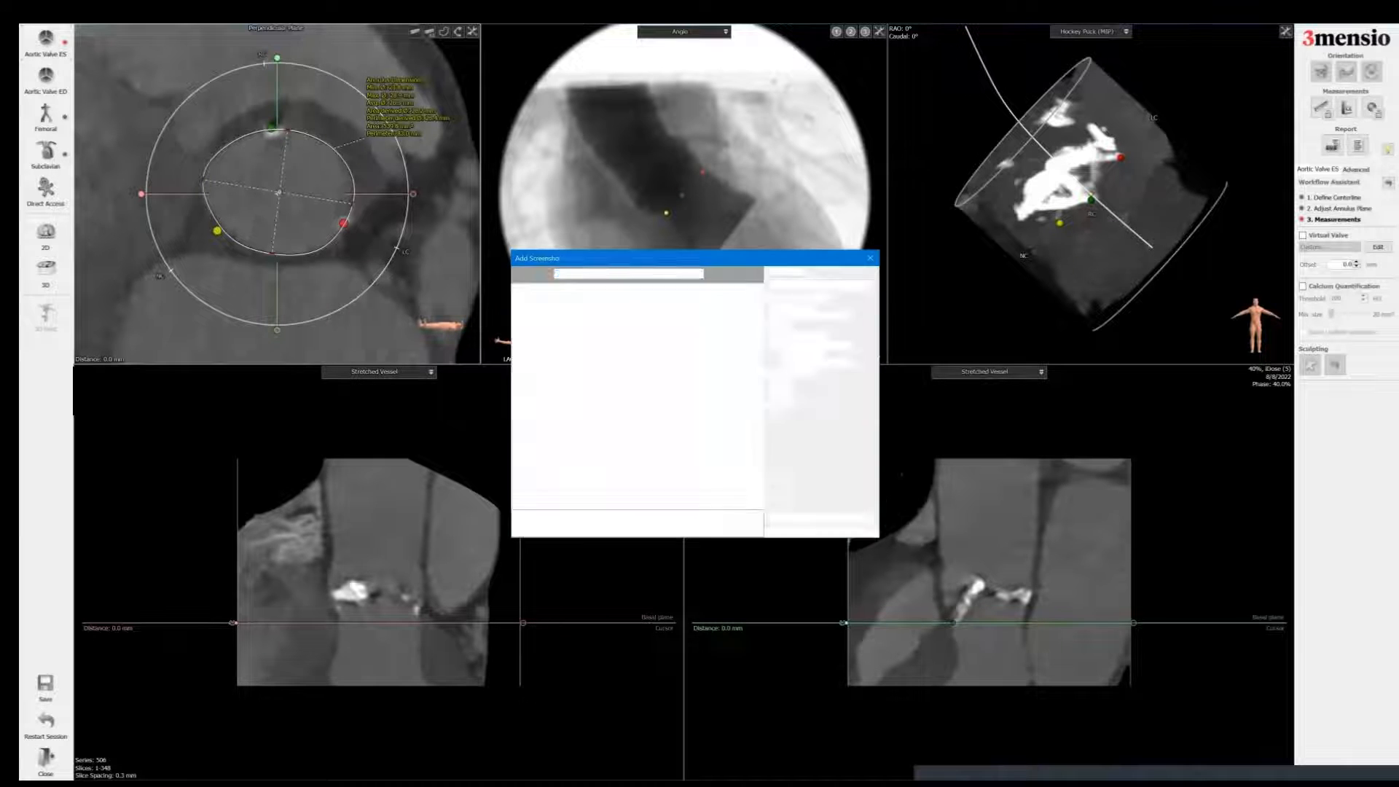
left_click(774, 316)
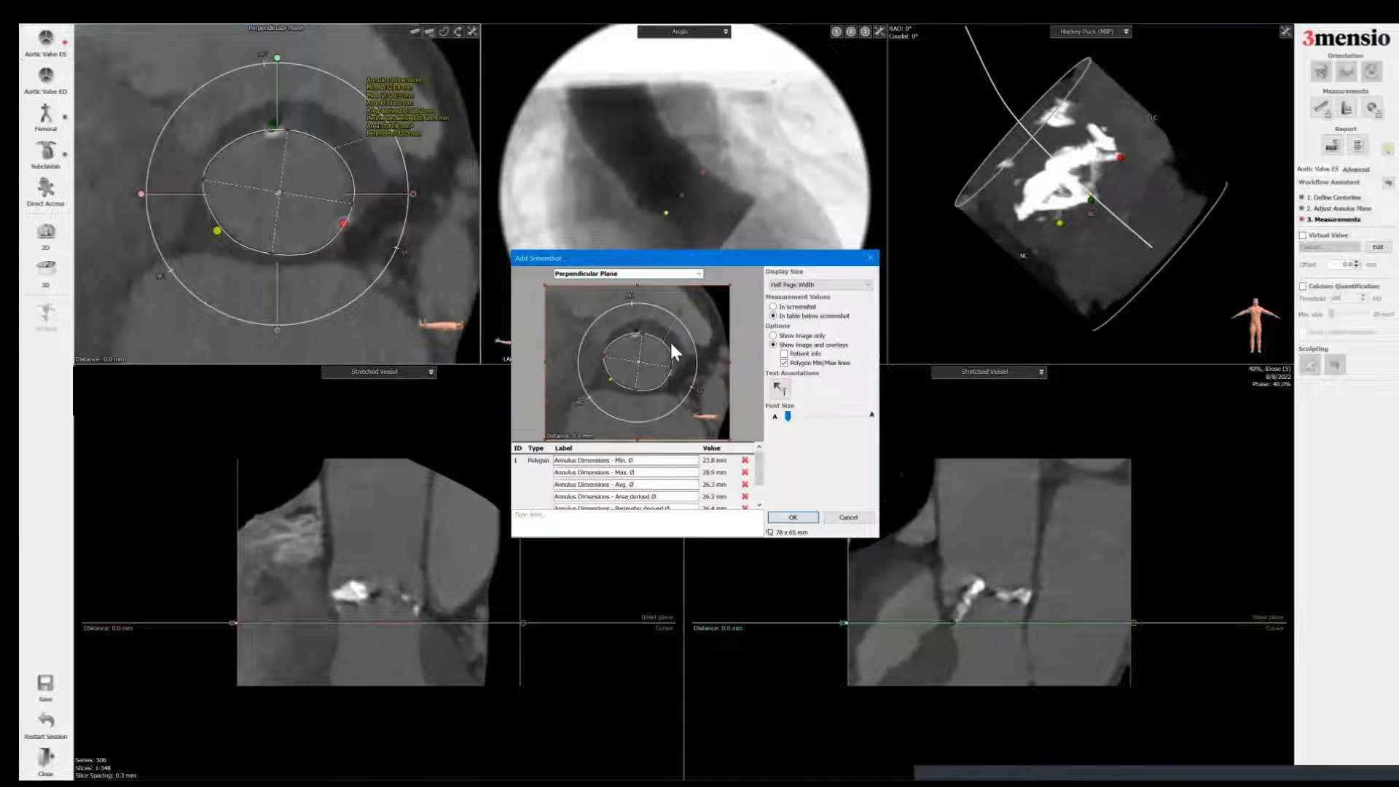
left_click(667, 273)
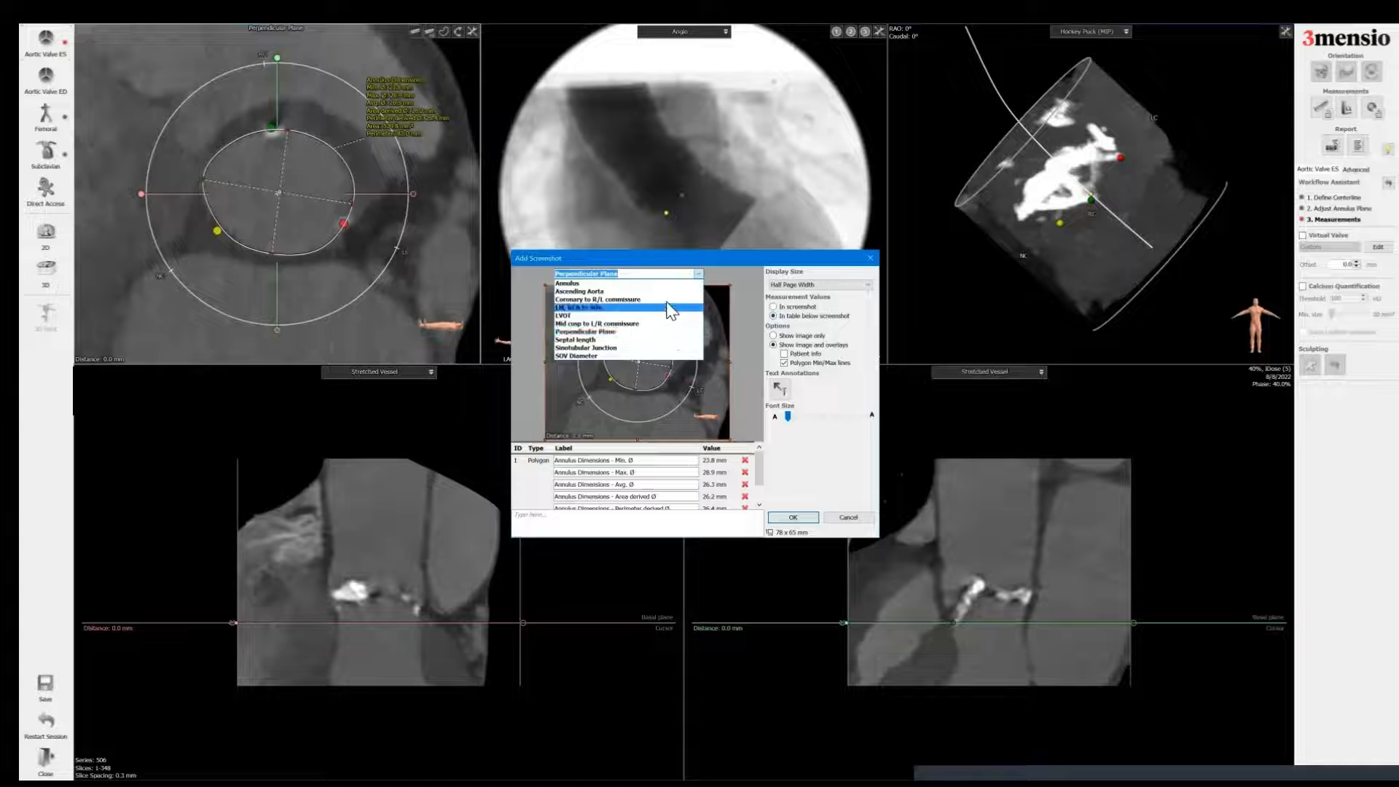
left_click(663, 284)
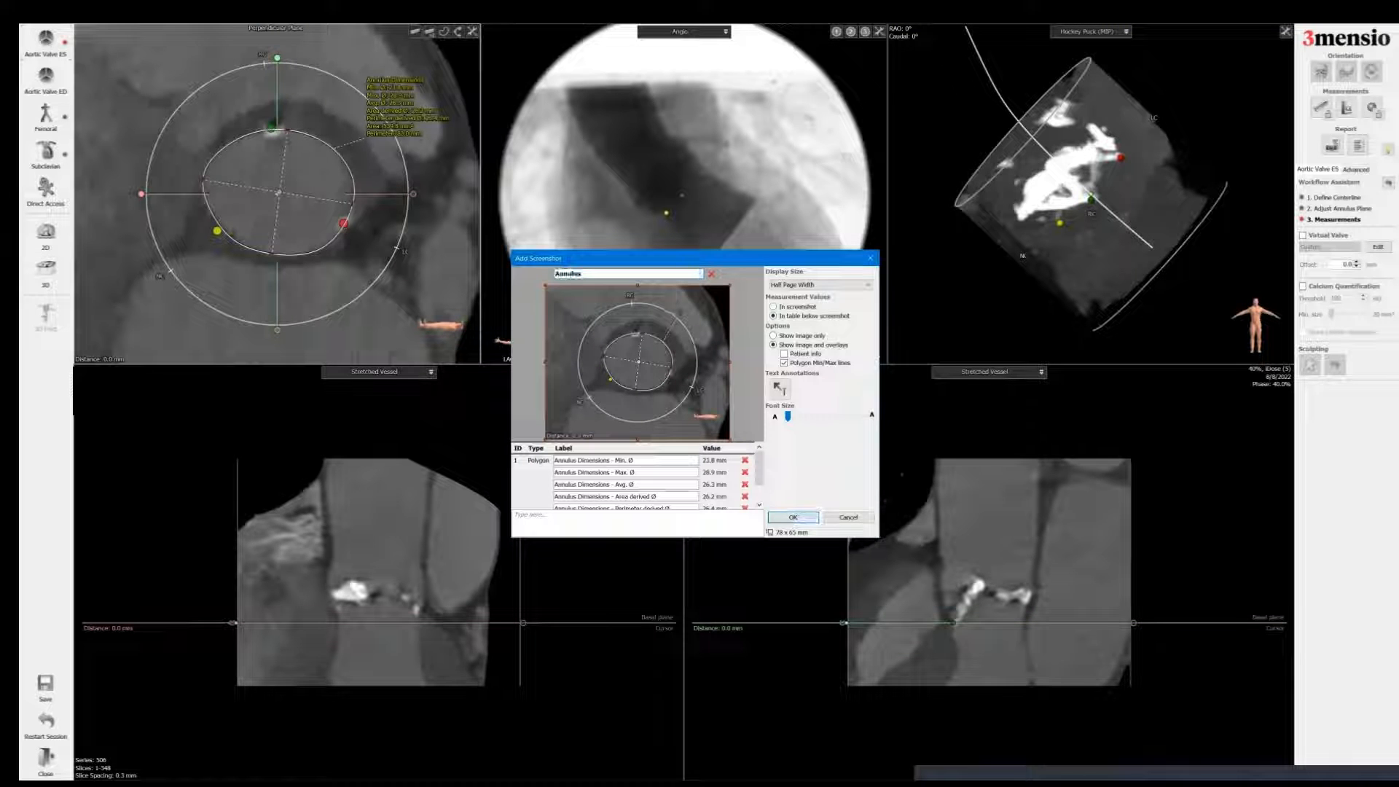
left_click(792, 517)
Step: Move the perpendicular plane 5 mm below the annulus, trace the LVOT contour and label it LVOT Diameter
left_click_drag(520, 539, 486, 539)
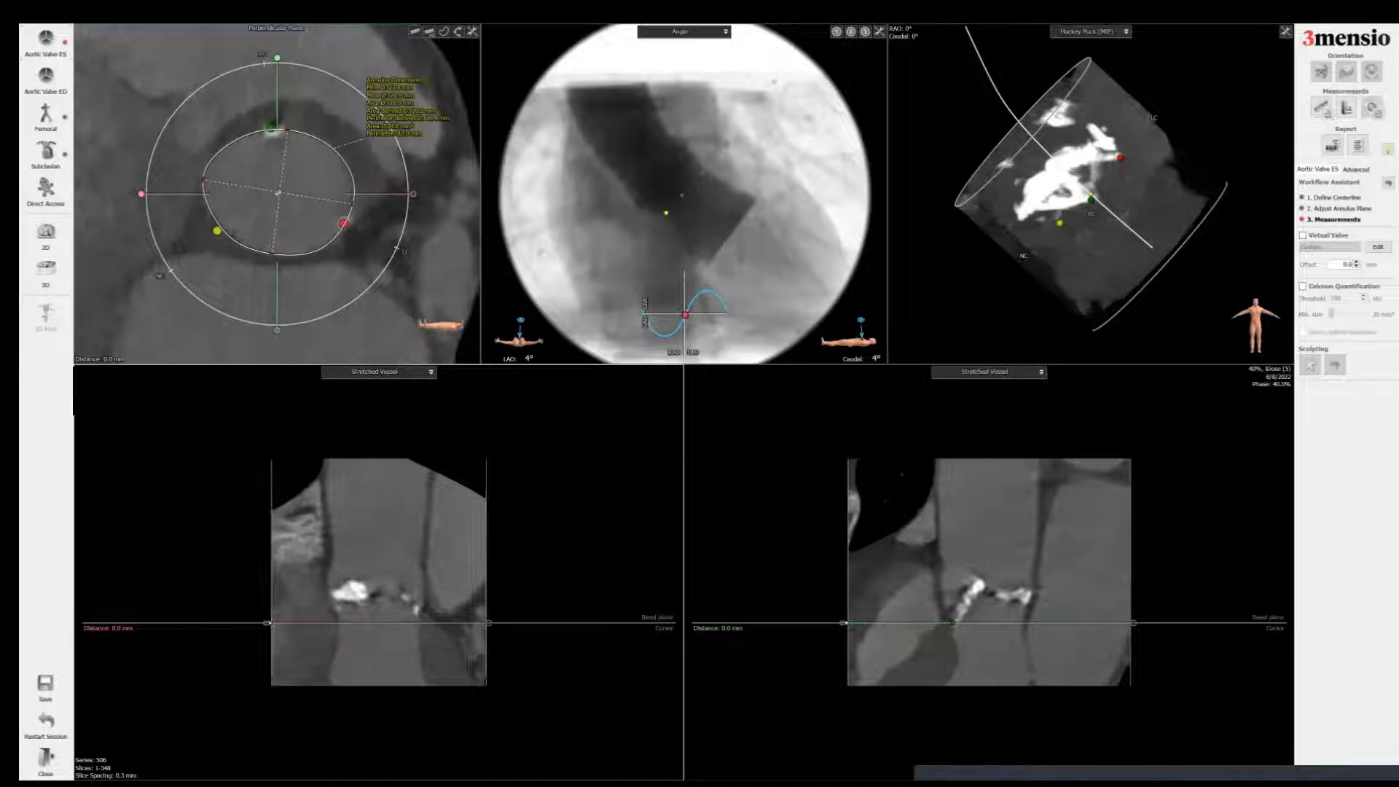
left_click_drag(1131, 539, 1080, 539)
right_click_drag(1042, 554, 1041, 457)
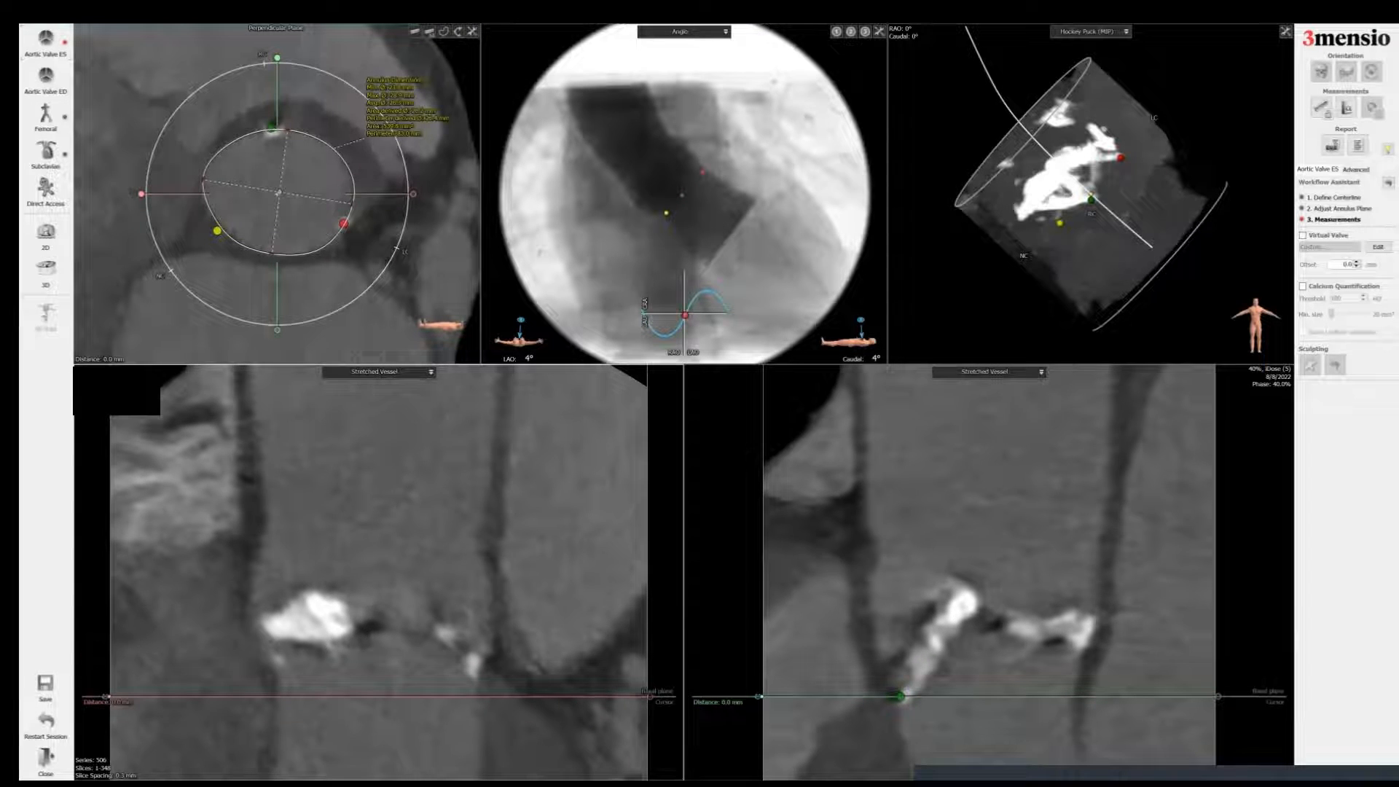
middle_click_drag(1042, 553, 1040, 490)
scroll(277, 193, "down", 5)
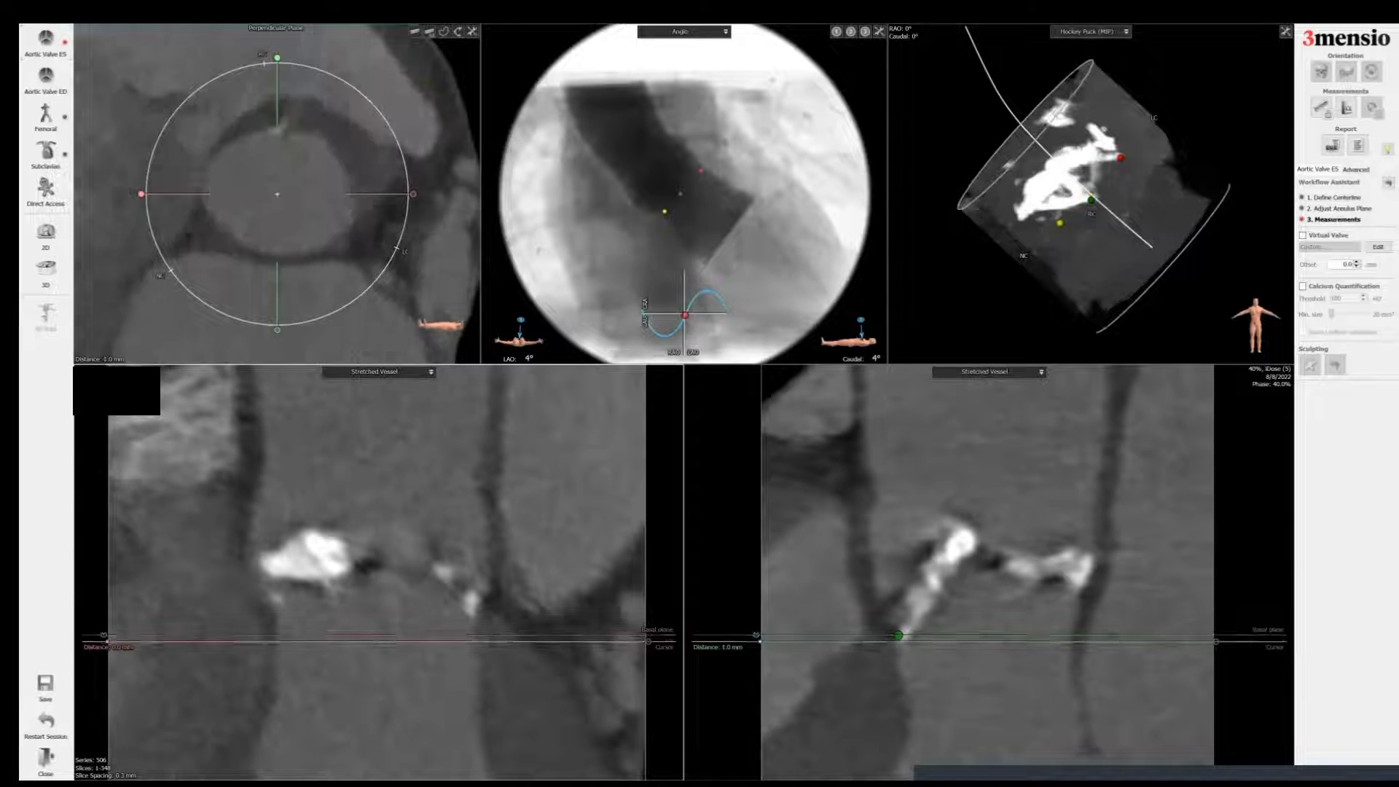
scroll(277, 193, "down", 1)
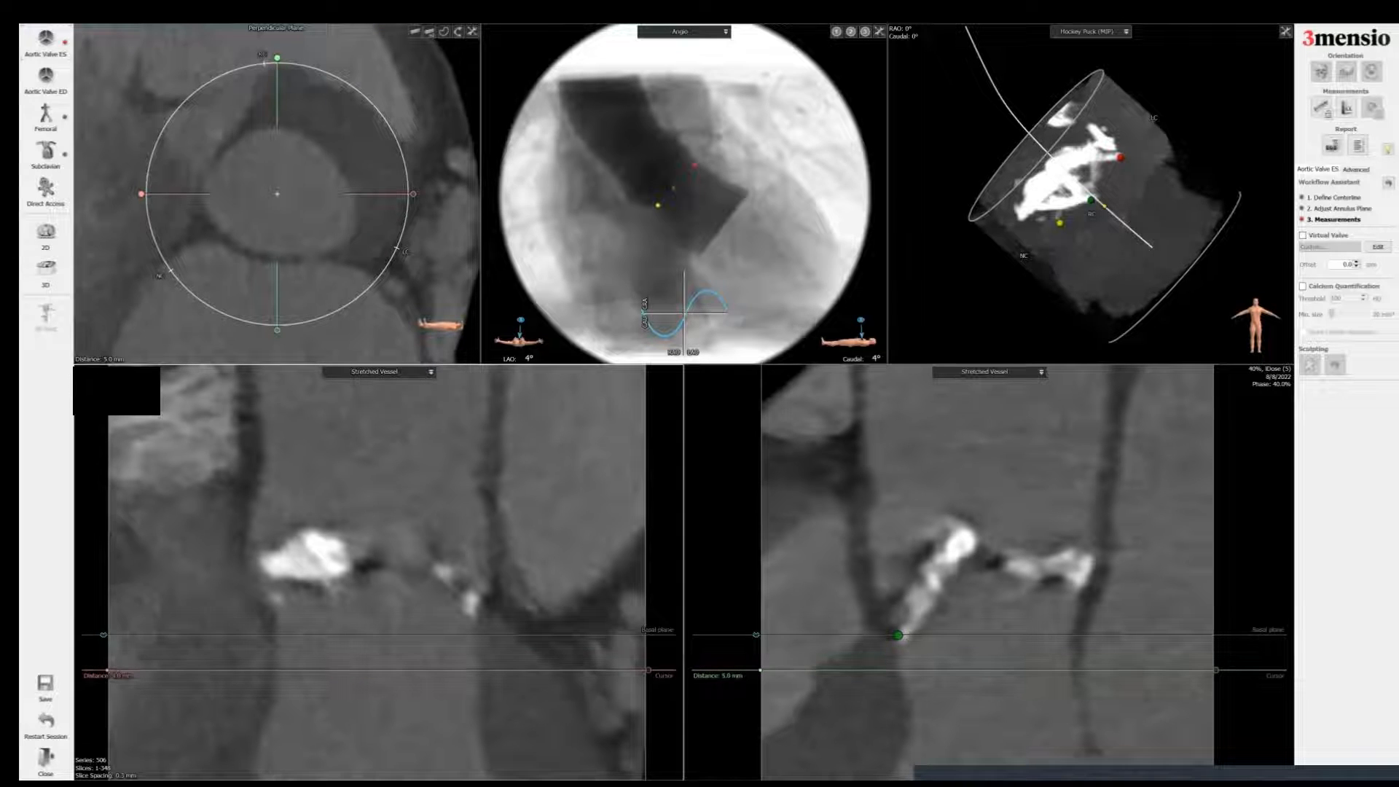
left_click(443, 31)
left_click(306, 139)
mouse_move(289, 133)
left_mouse_down()
mouse_move(239, 138)
mouse_move(202, 178)
mouse_move(226, 234)
mouse_move(339, 270)
mouse_move(359, 223)
mouse_move(347, 177)
left_mouse_up()
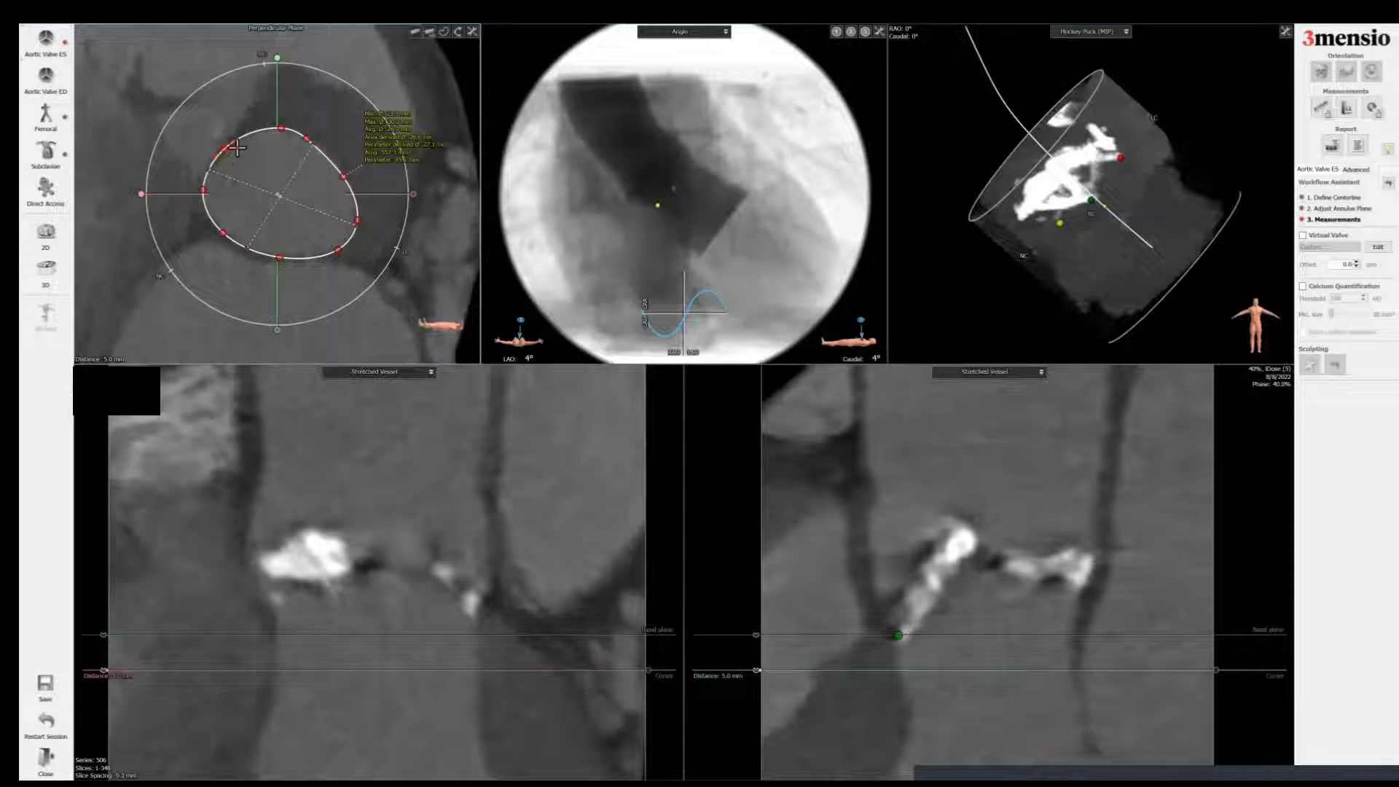
left_click_drag(232, 144, 215, 199)
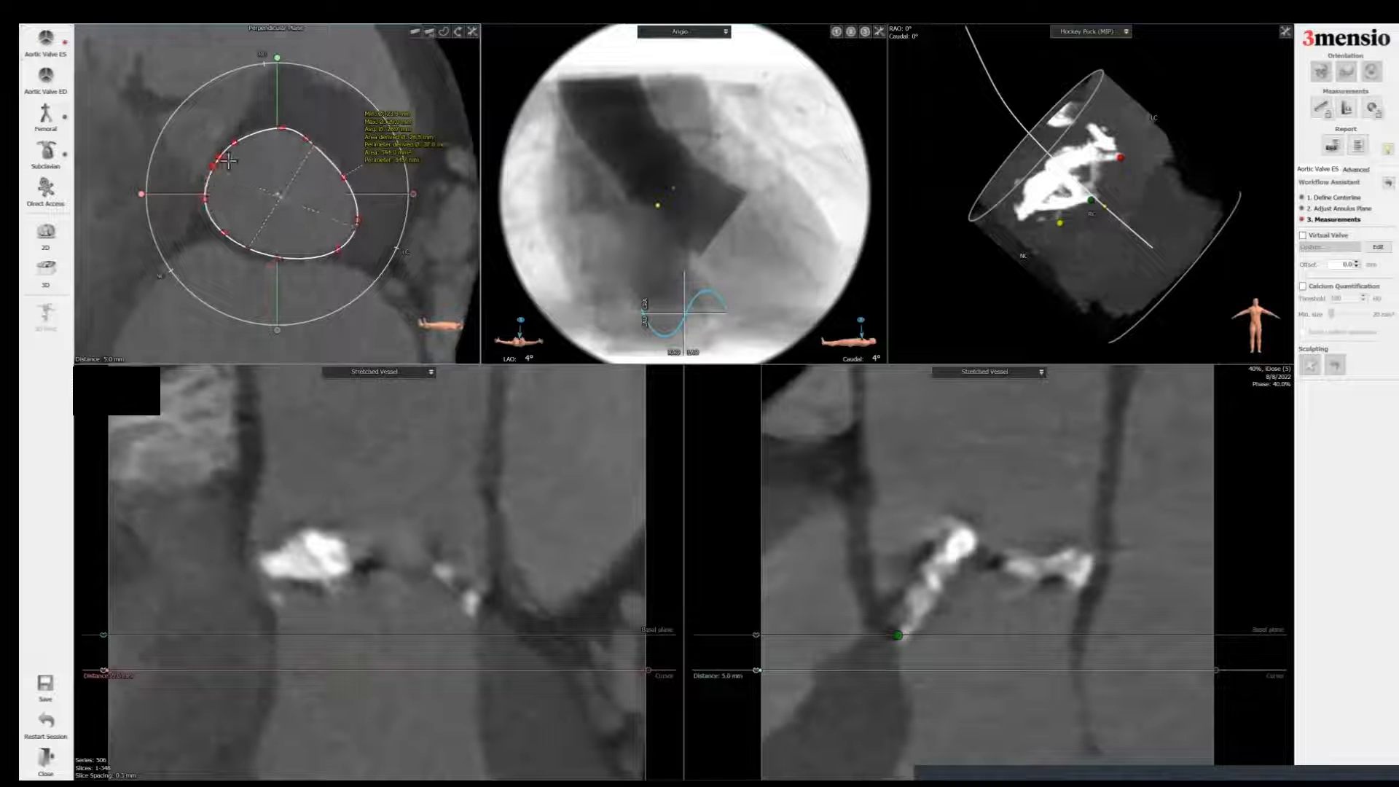
left_click_drag(243, 144, 248, 145)
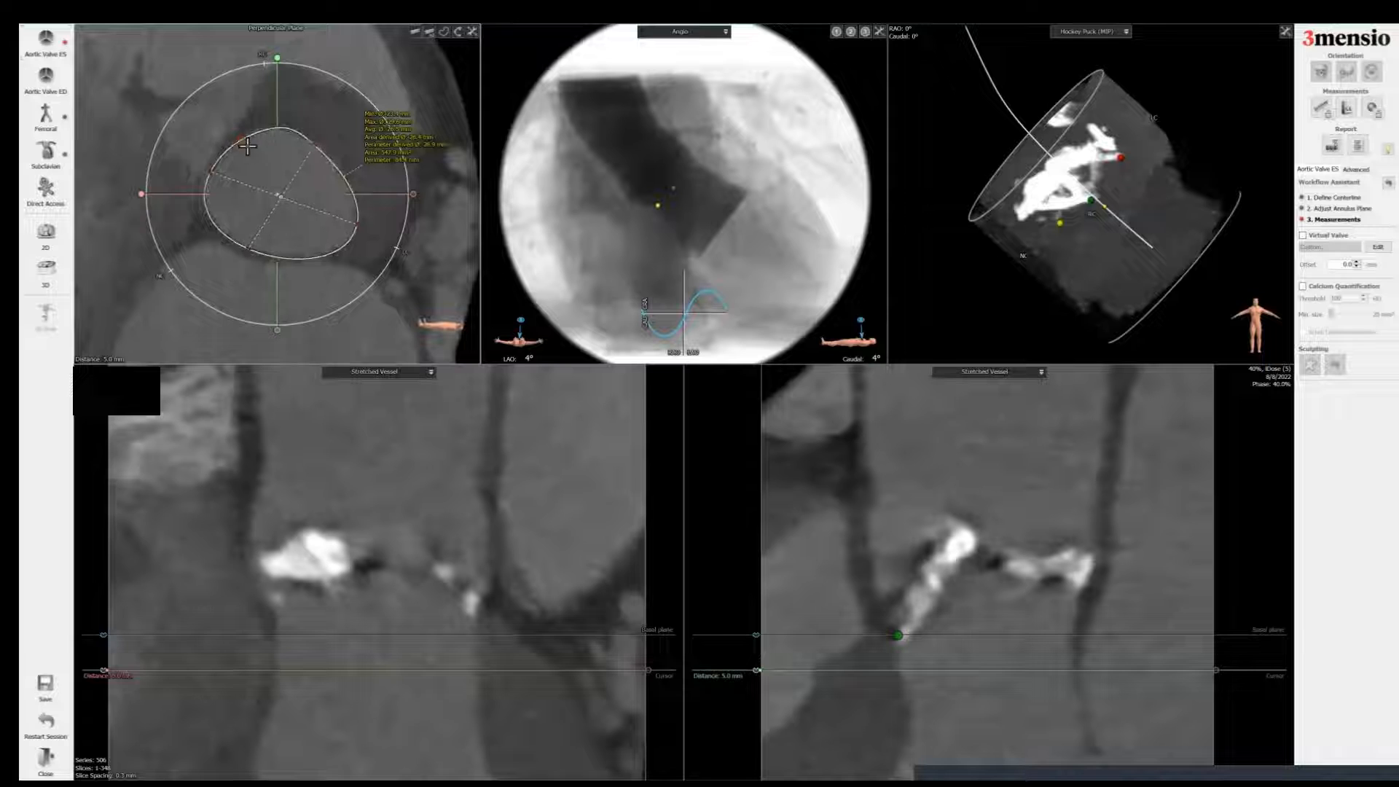
left_click_drag(344, 261, 287, 264)
right_click(386, 122)
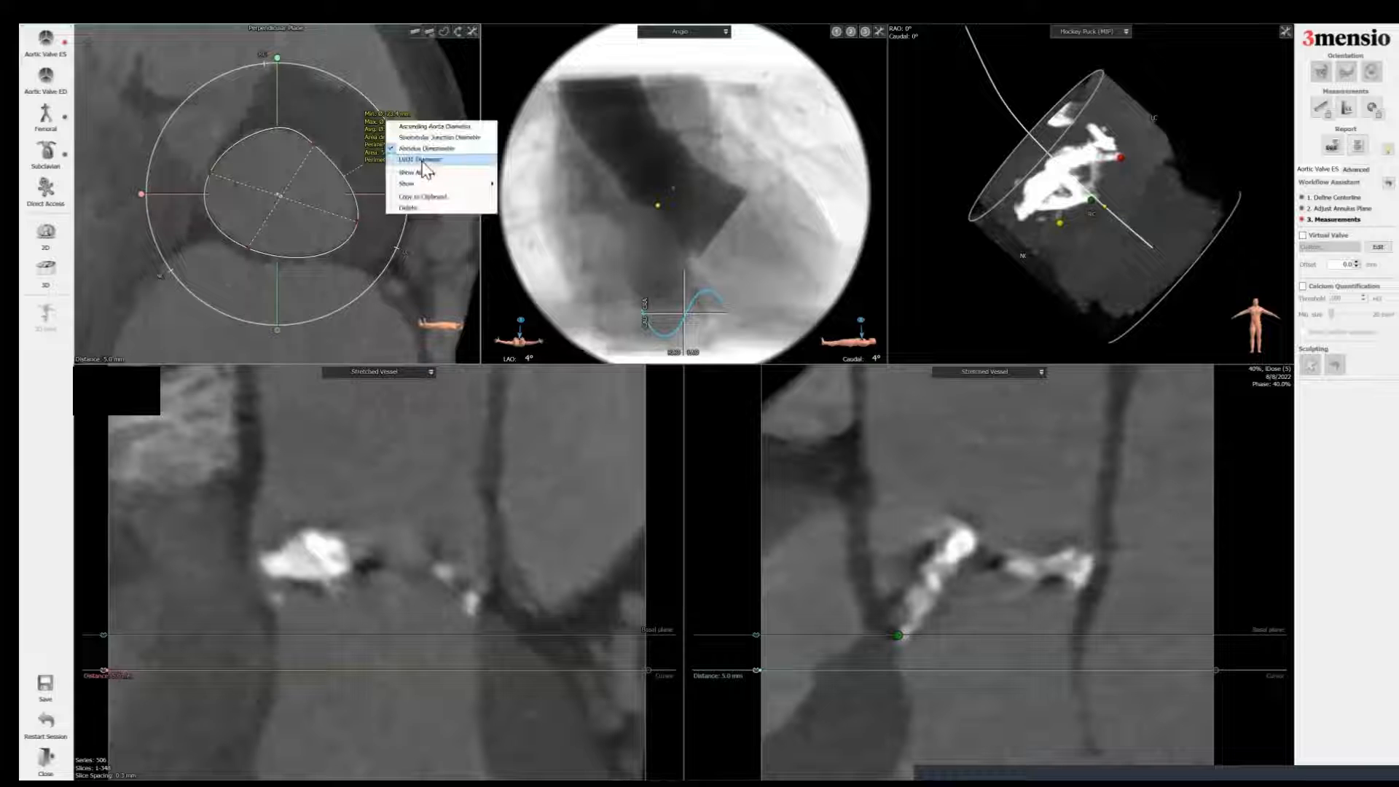
left_click(421, 159)
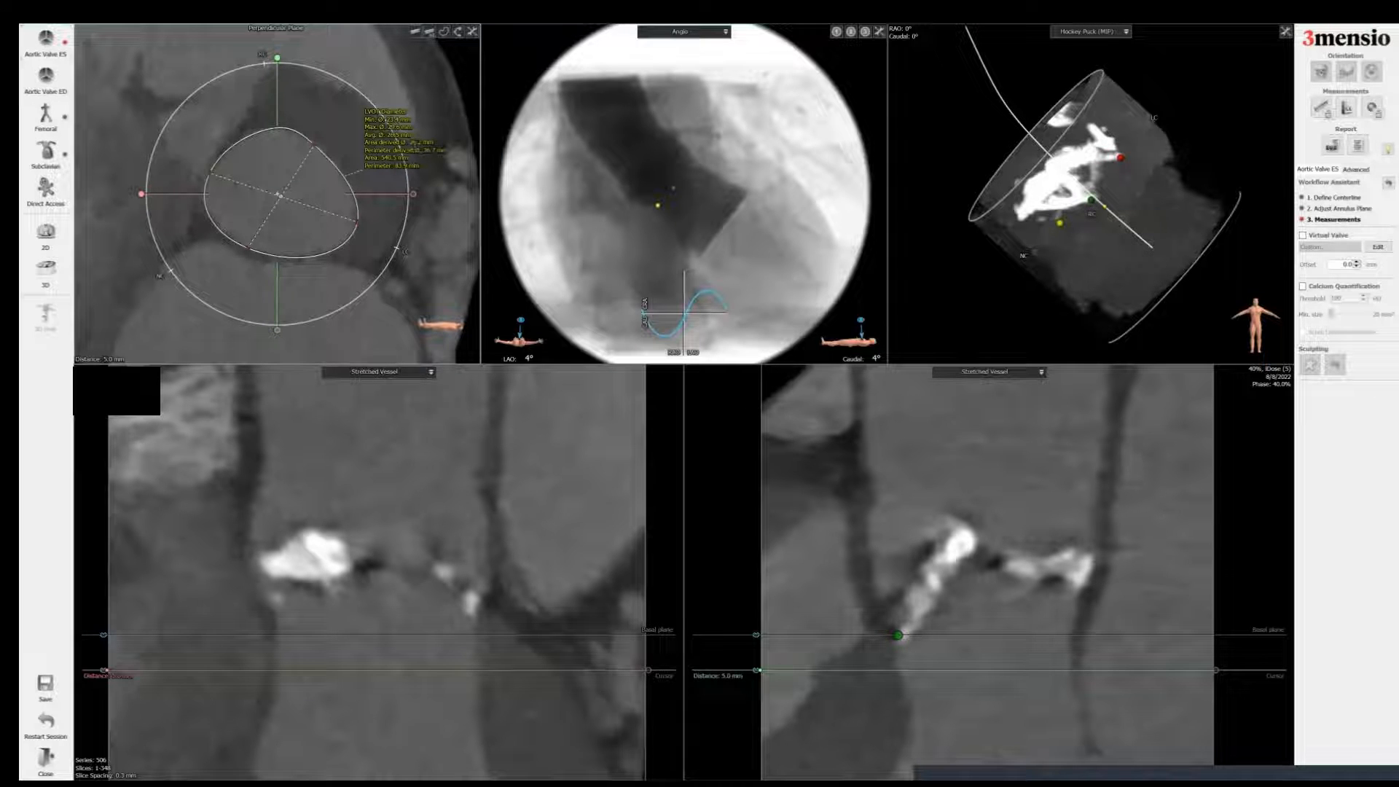
Step: Add a screenshot of the LVOT measurement to the report titled LVOT
key("space")
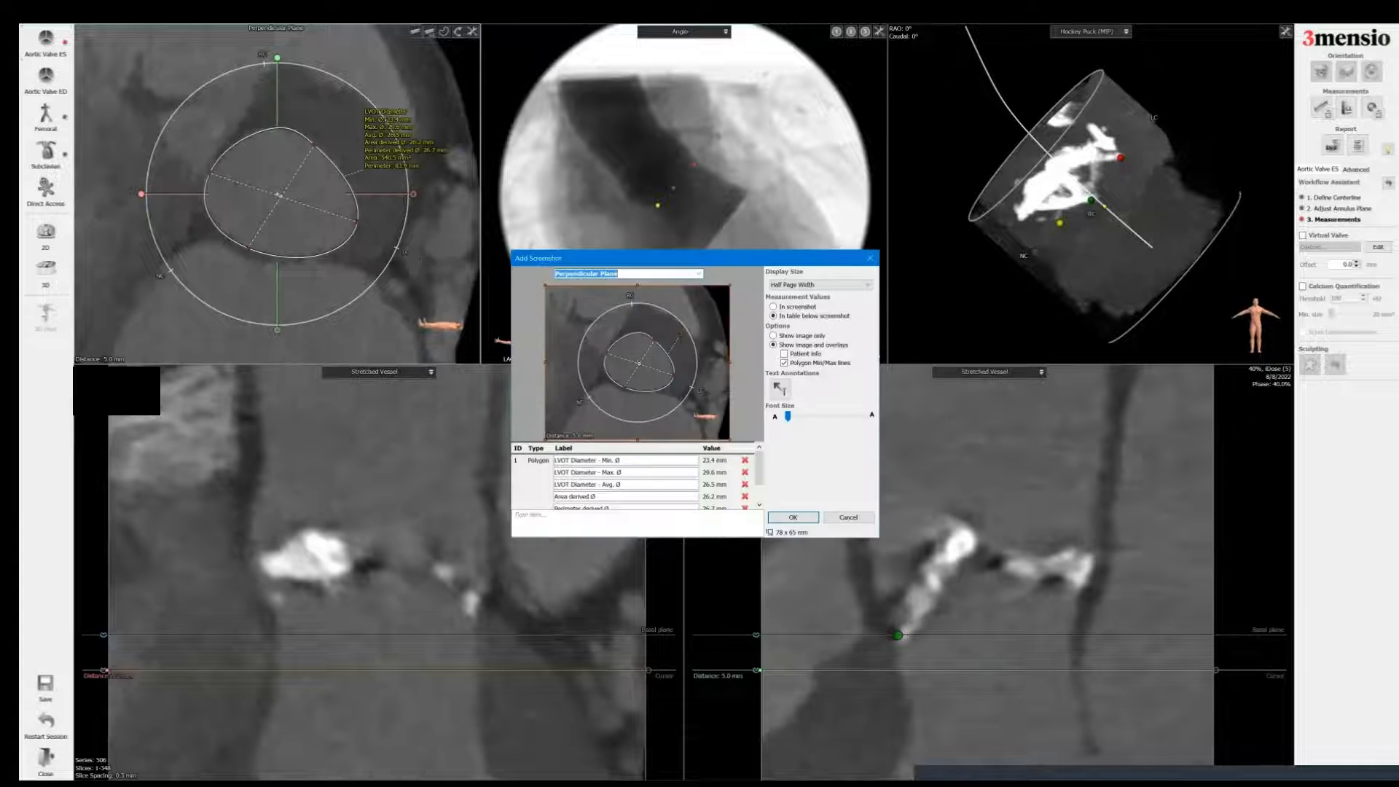
left_click(698, 274)
left_click(652, 316)
left_click(793, 517)
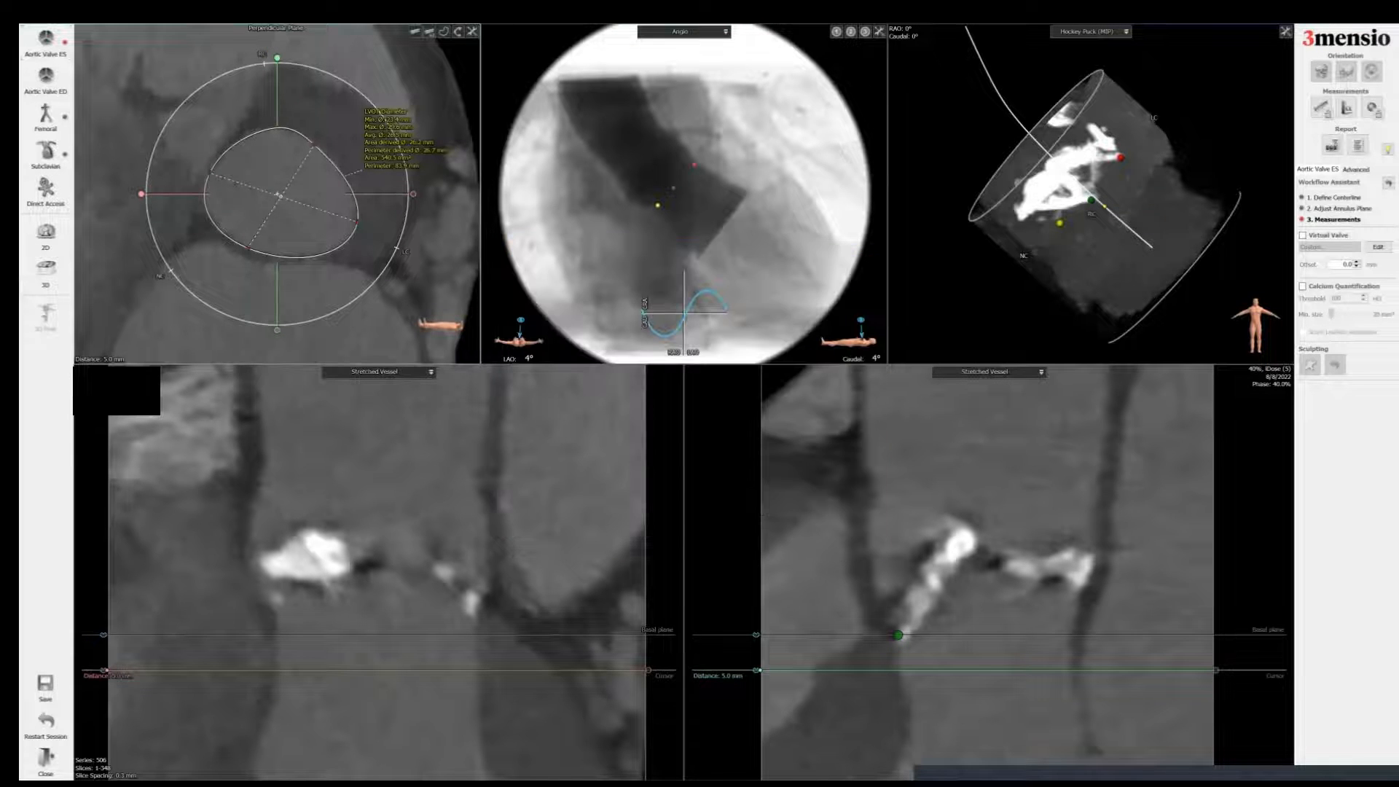
Step: Raise the perpendicular plane to the sinotubular junction and add a Sinus of Valsalva Height measurement from the basal plane, positioned over the sinus
scroll(368, 240, "up", 18)
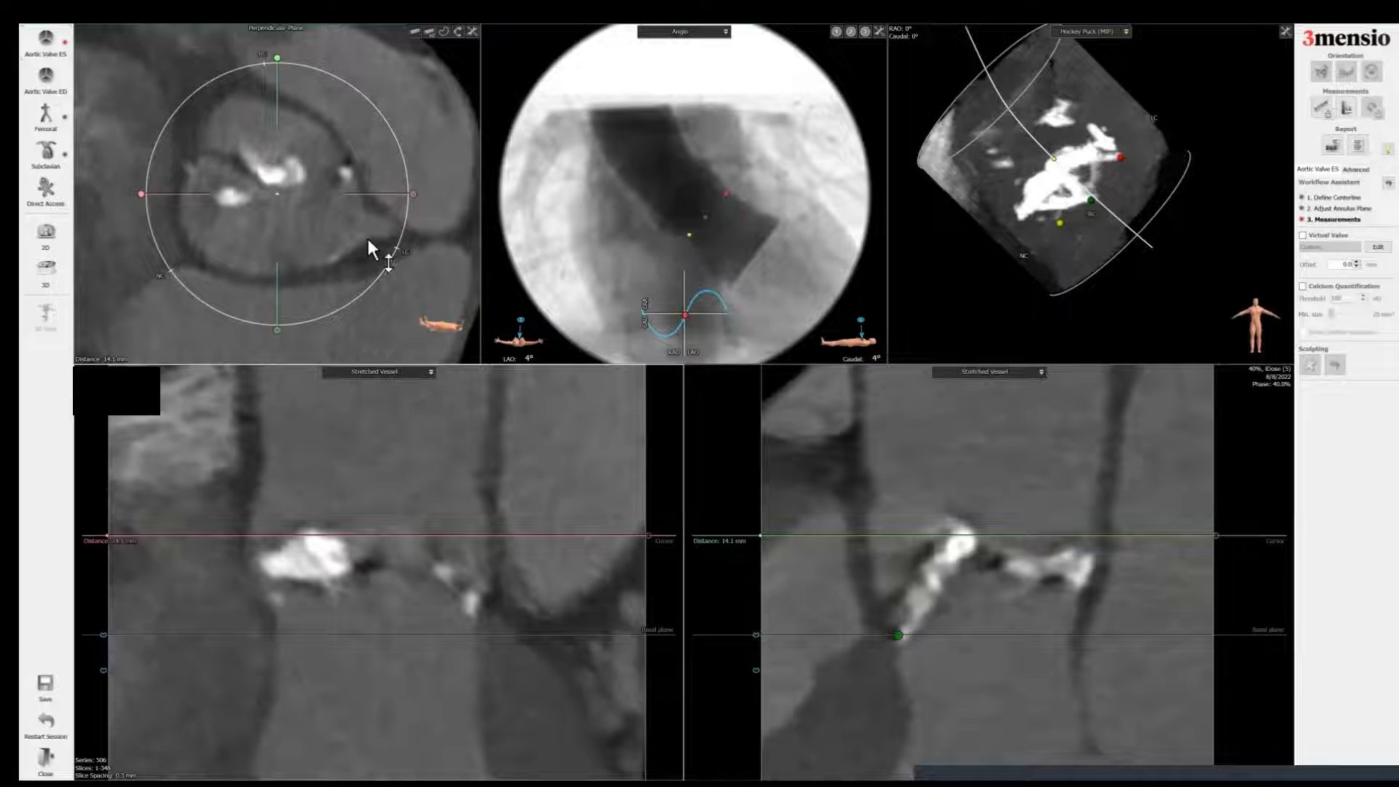
left_click_drag(417, 196, 412, 239)
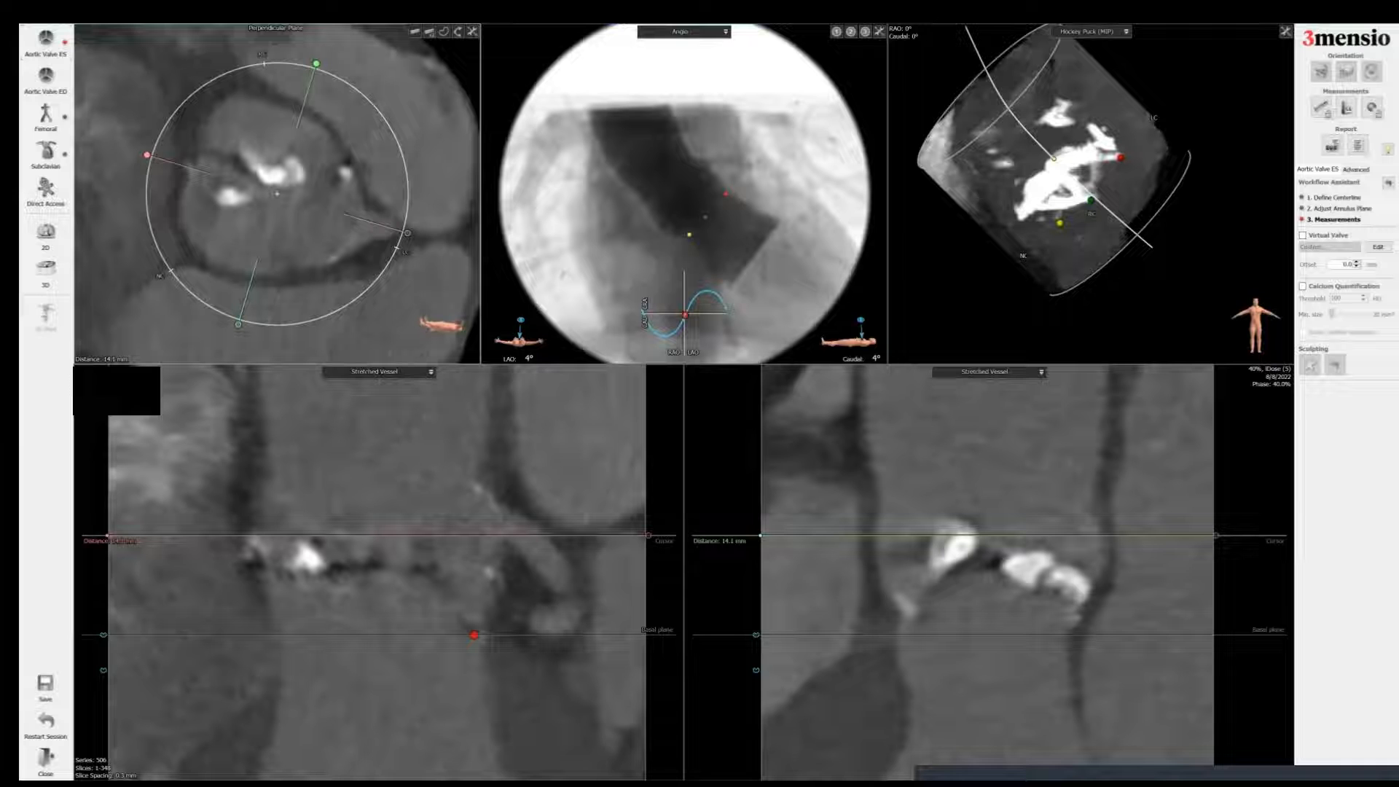
scroll(277, 194, "up", 7)
scroll(277, 194, "up", 9)
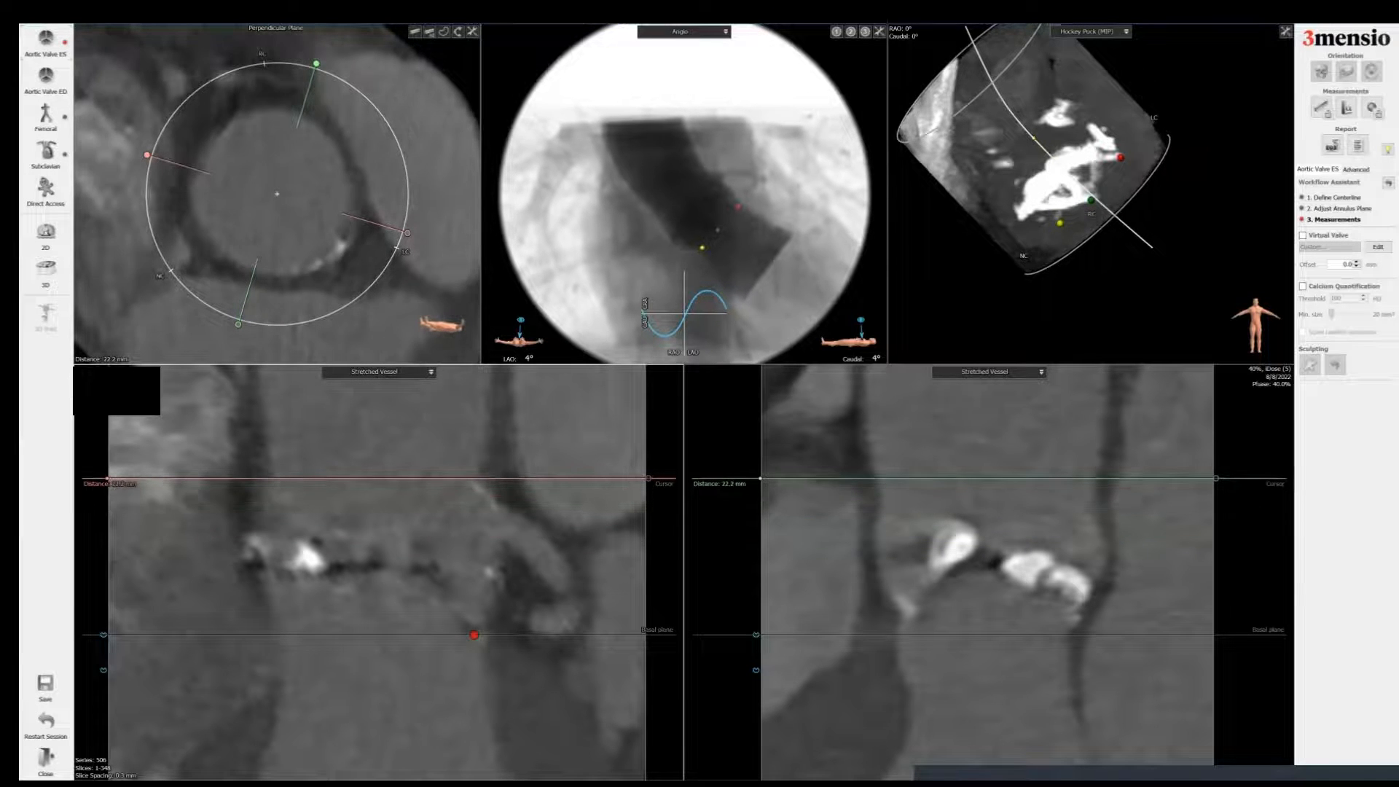
scroll(277, 194, "up", 1)
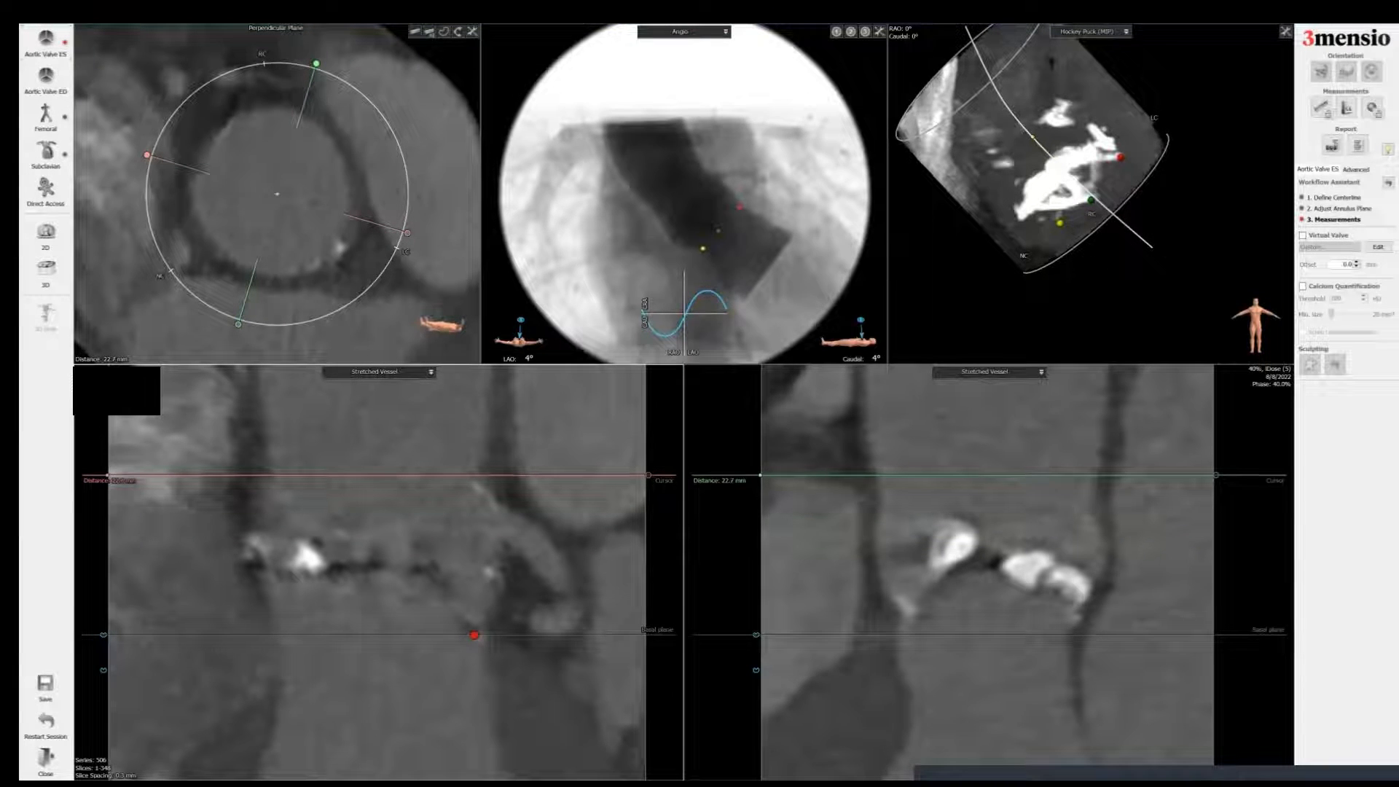
scroll(277, 194, "up", 2)
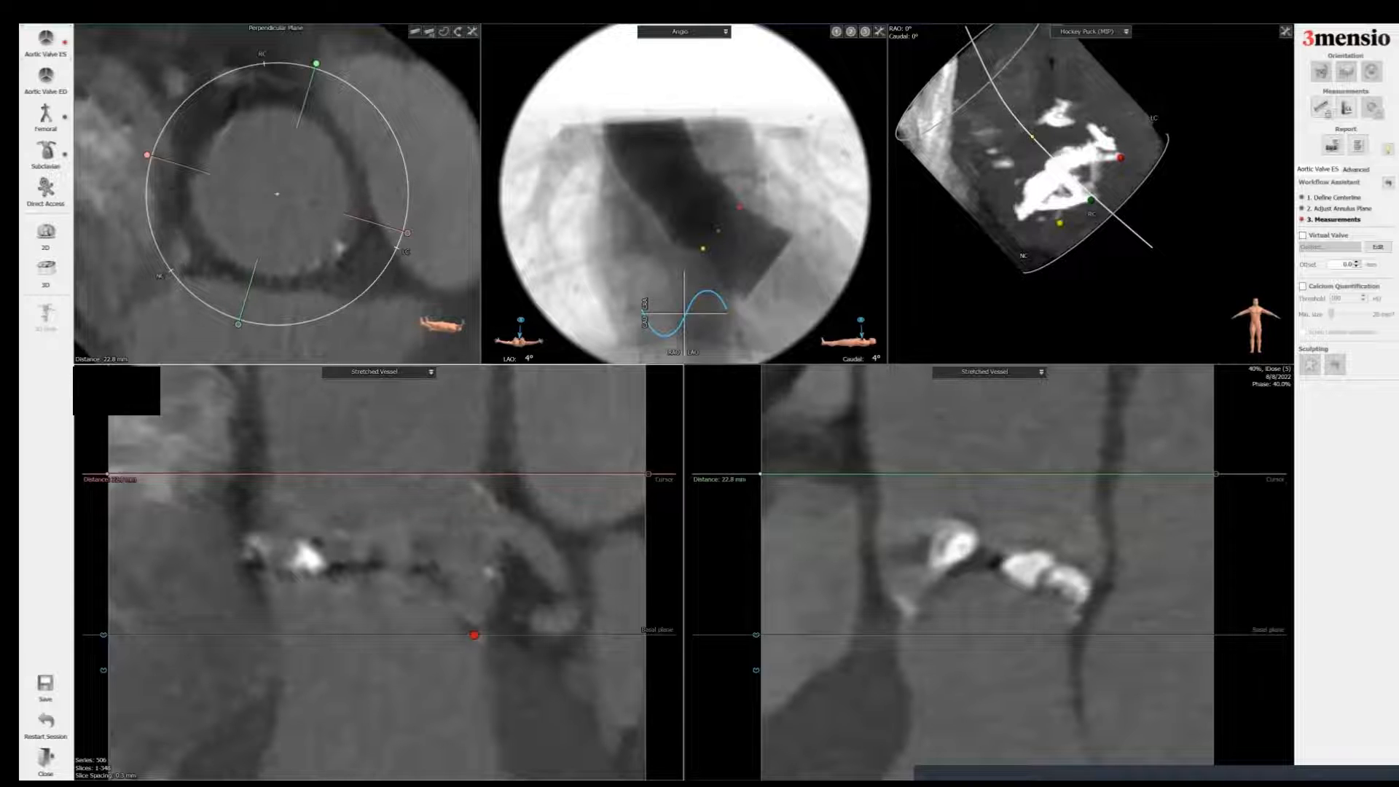
scroll(277, 194, "up", 1)
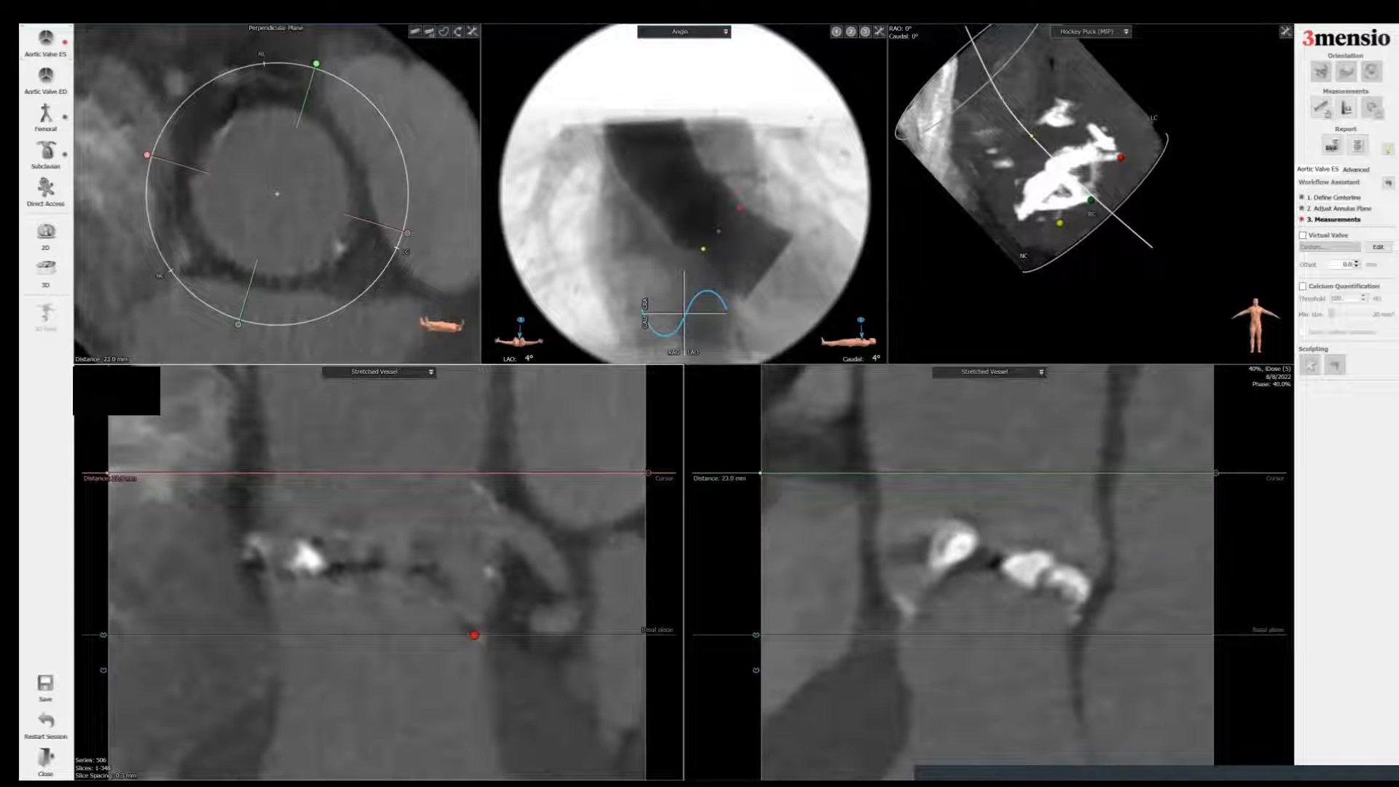
right_click(350, 475)
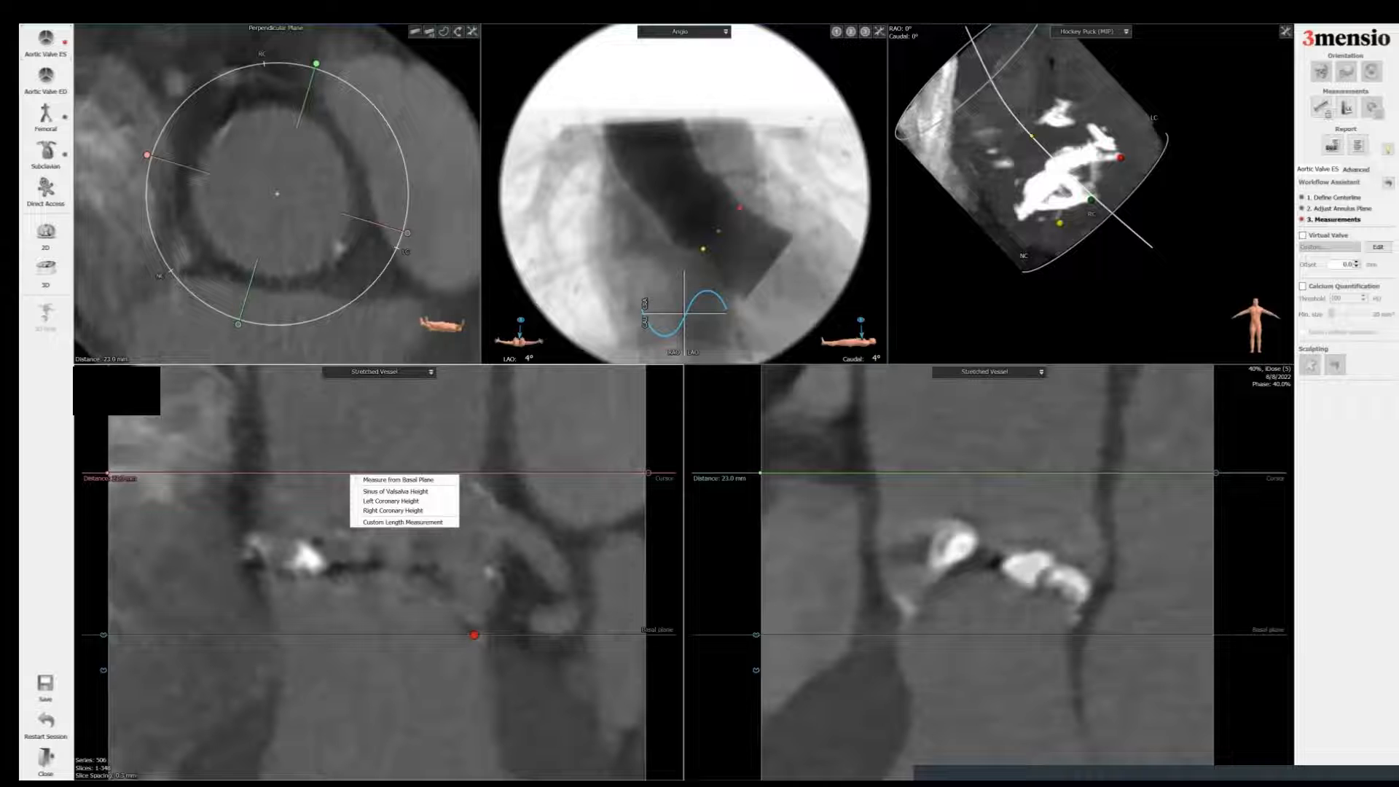
left_click(398, 479)
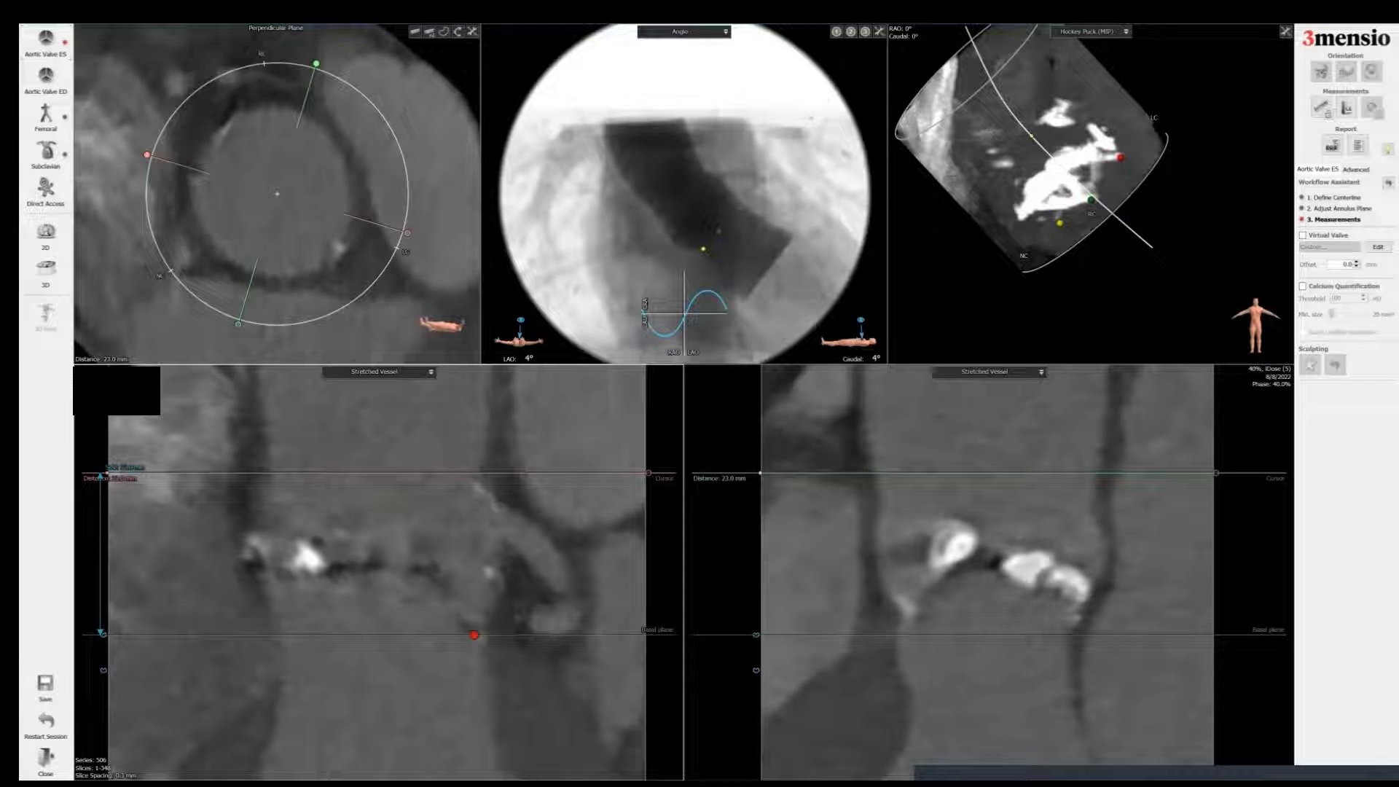
right_click(190, 474)
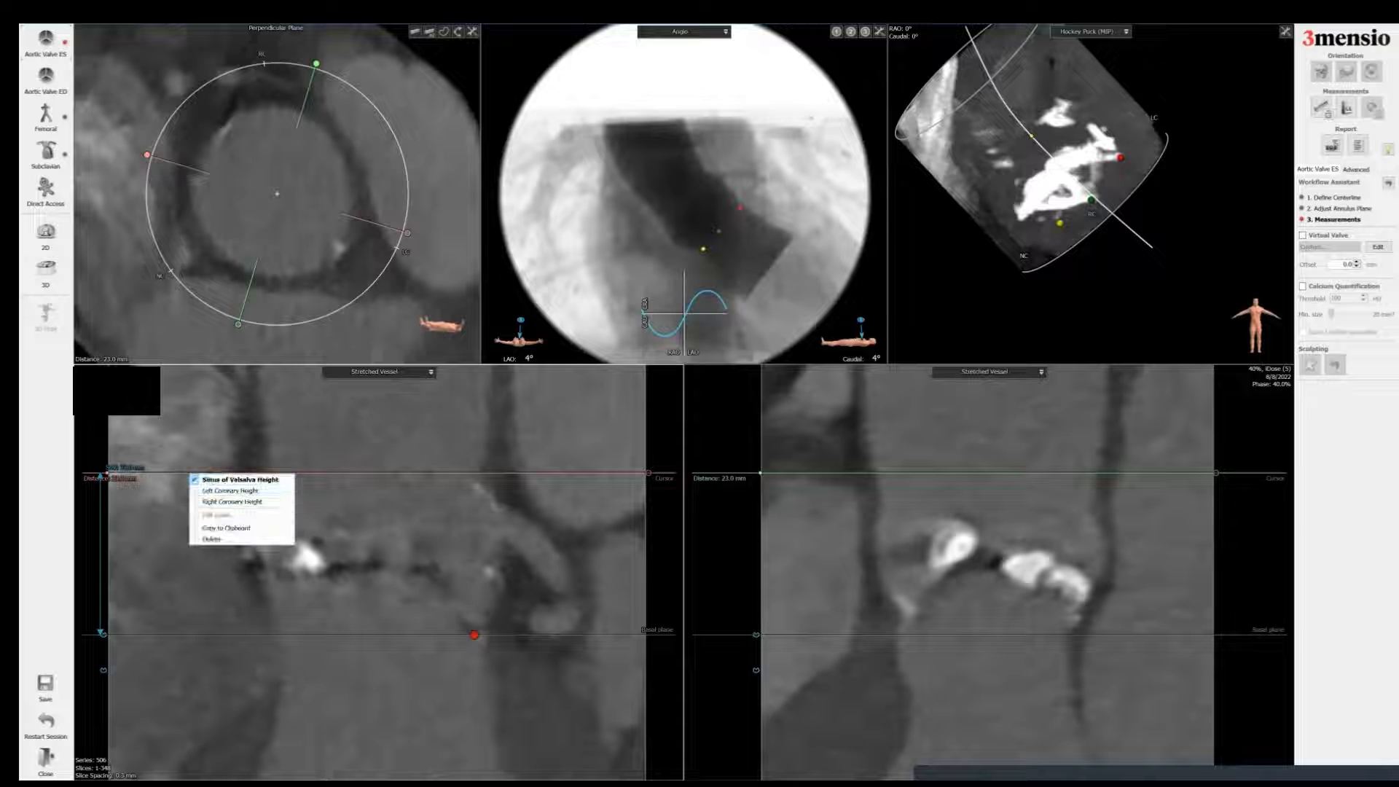
left_click_drag(100, 510, 228, 504)
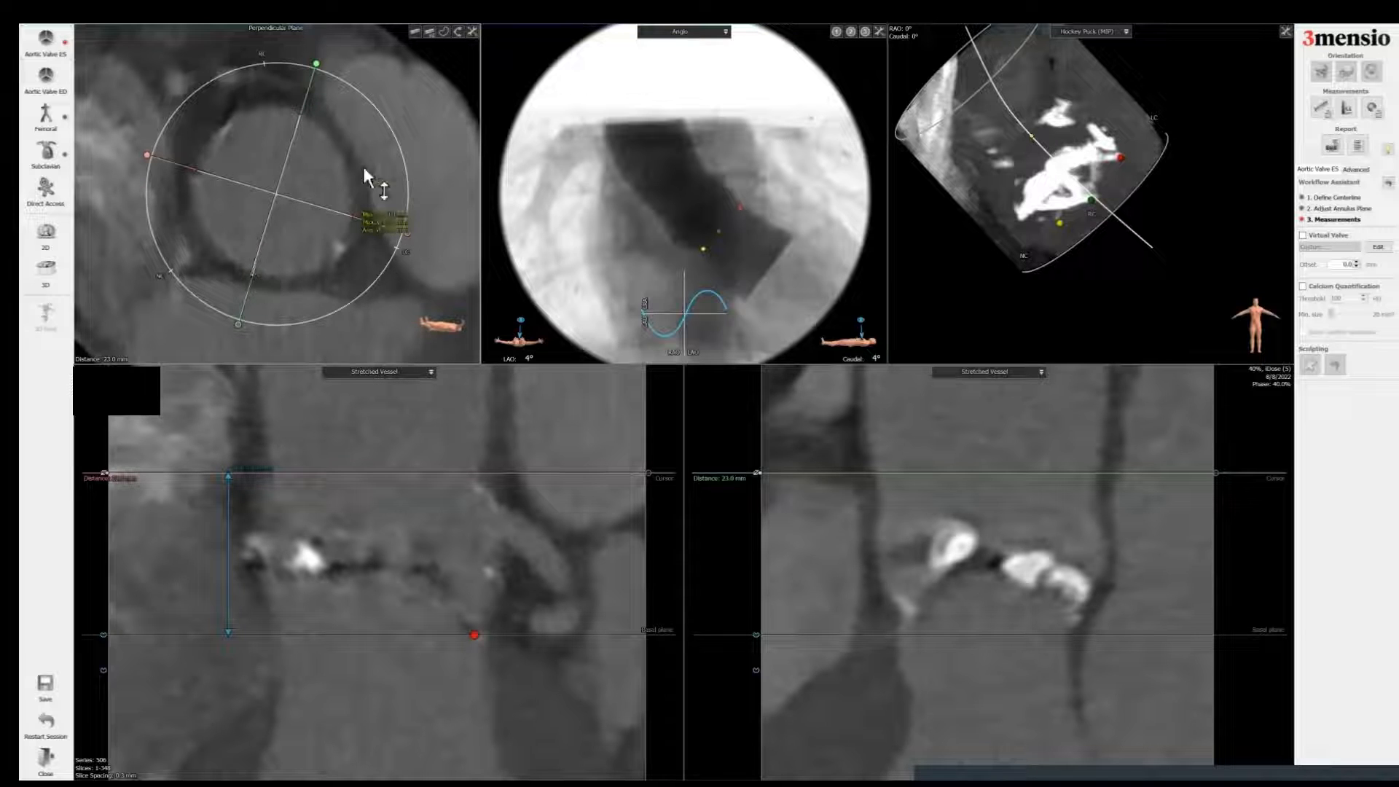
Step: Label the diameter across the plane as the Sinotubular Junction Diameter and move its label clear of the vessel
right_click(392, 221)
left_click(412, 239)
left_click_drag(405, 227, 405, 76)
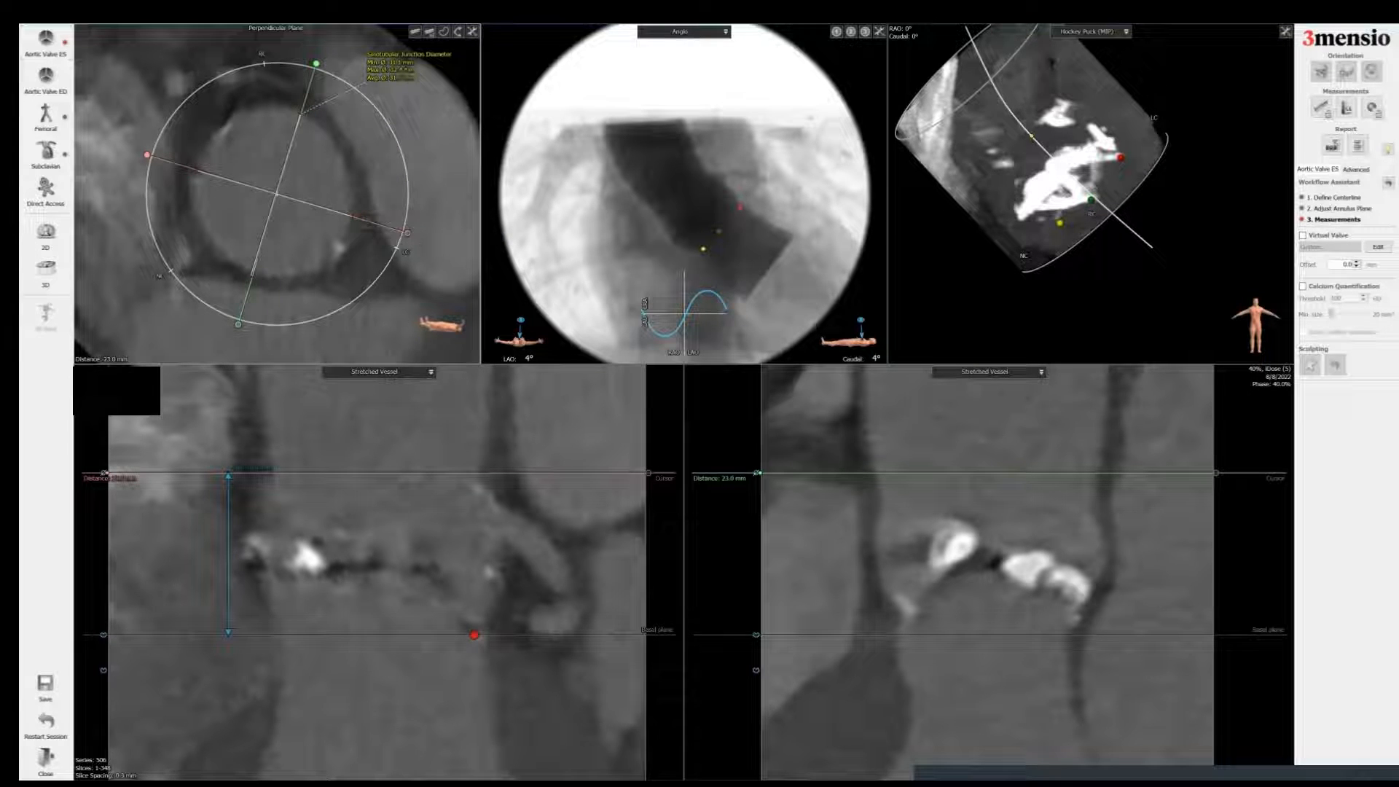
Step: Lower the plane to the left coronary ostium and add a Left Coronary Height measurement from the basal plane
scroll(407, 73, "down", 15)
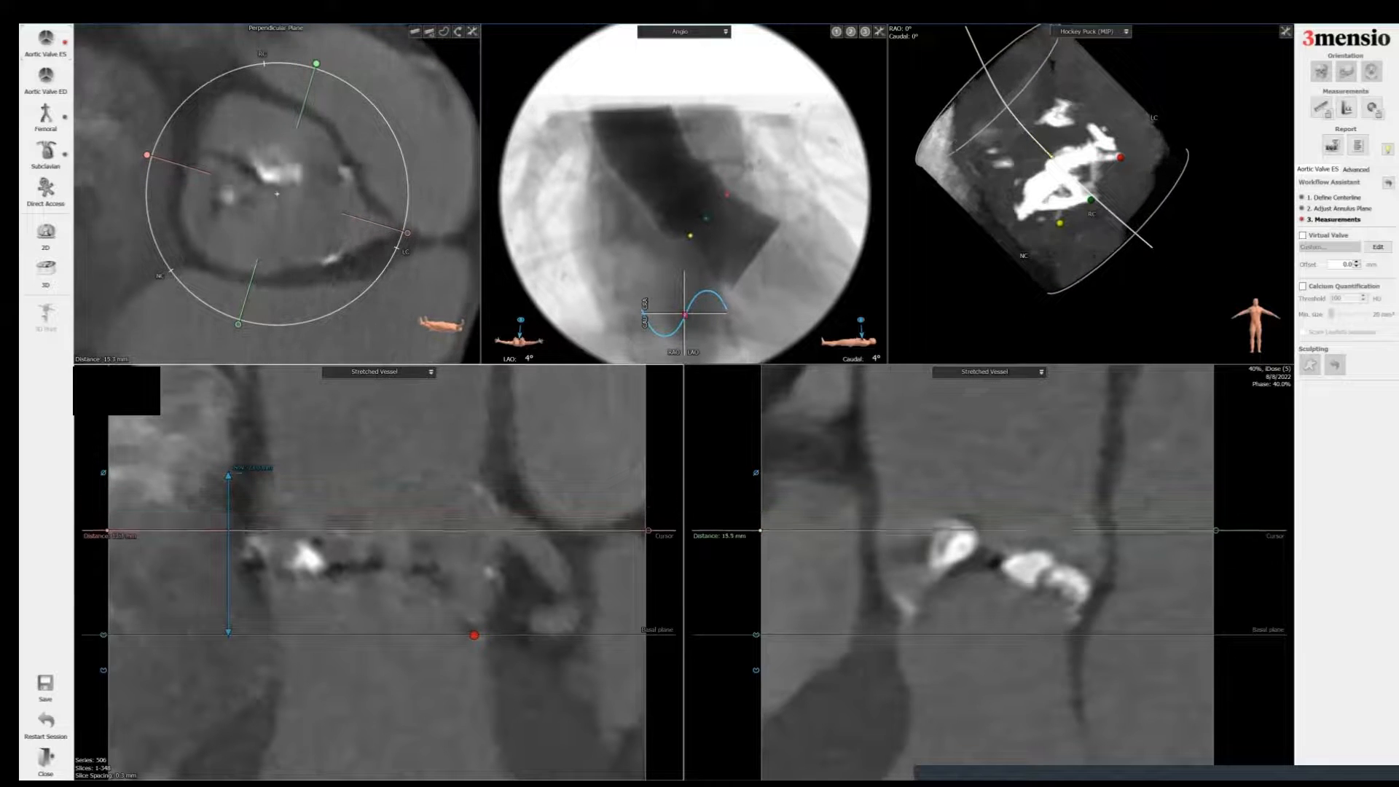
scroll(277, 193, "down", 5)
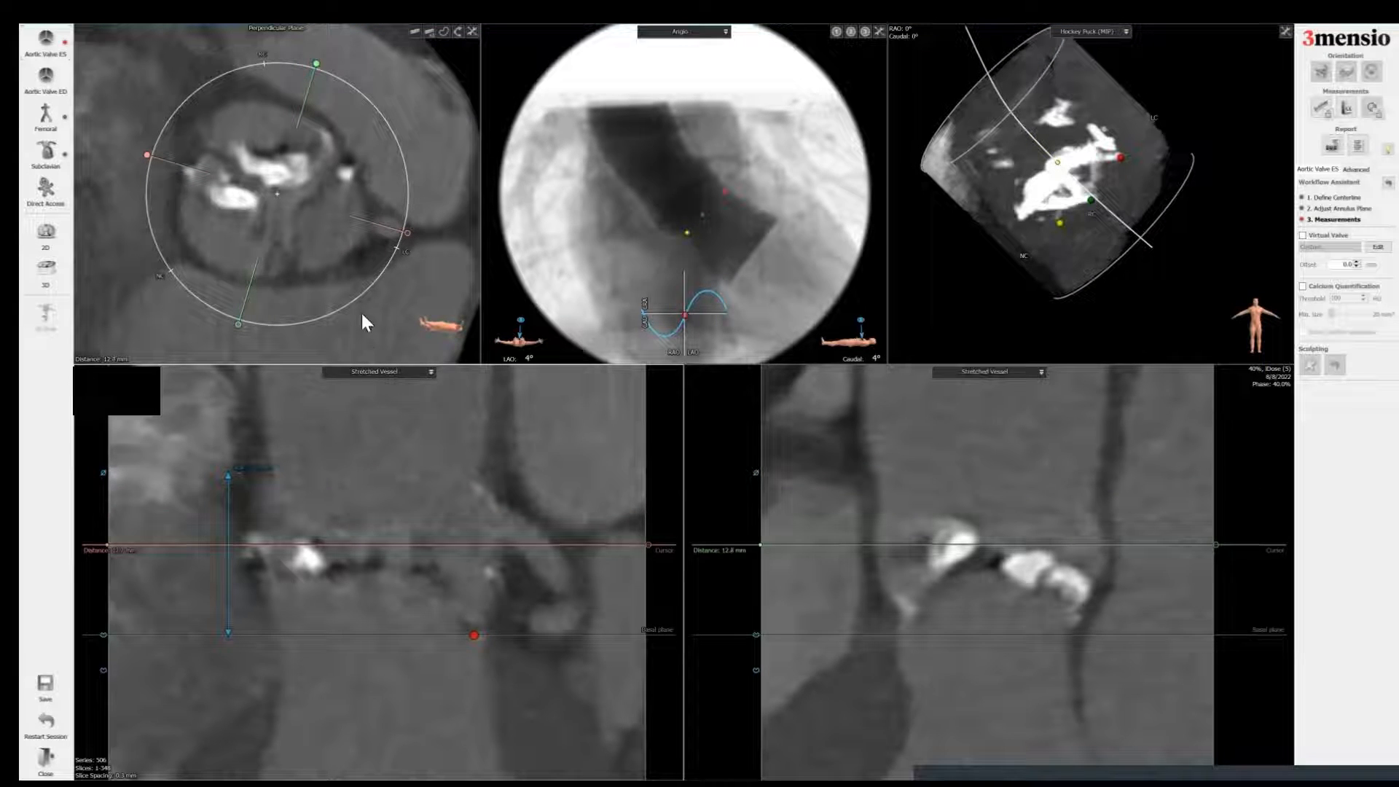
scroll(368, 317, "down", 1)
right_click(513, 545)
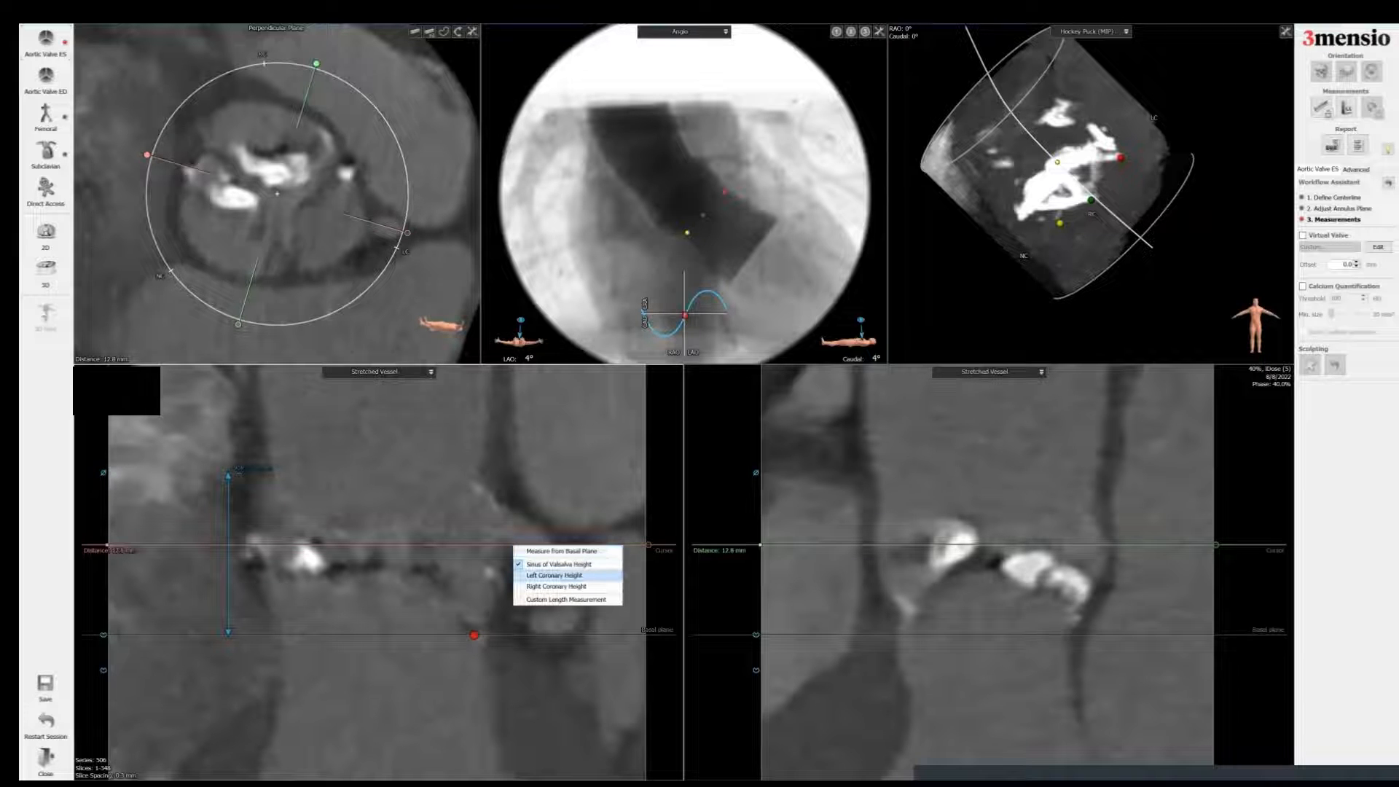
left_click(519, 575)
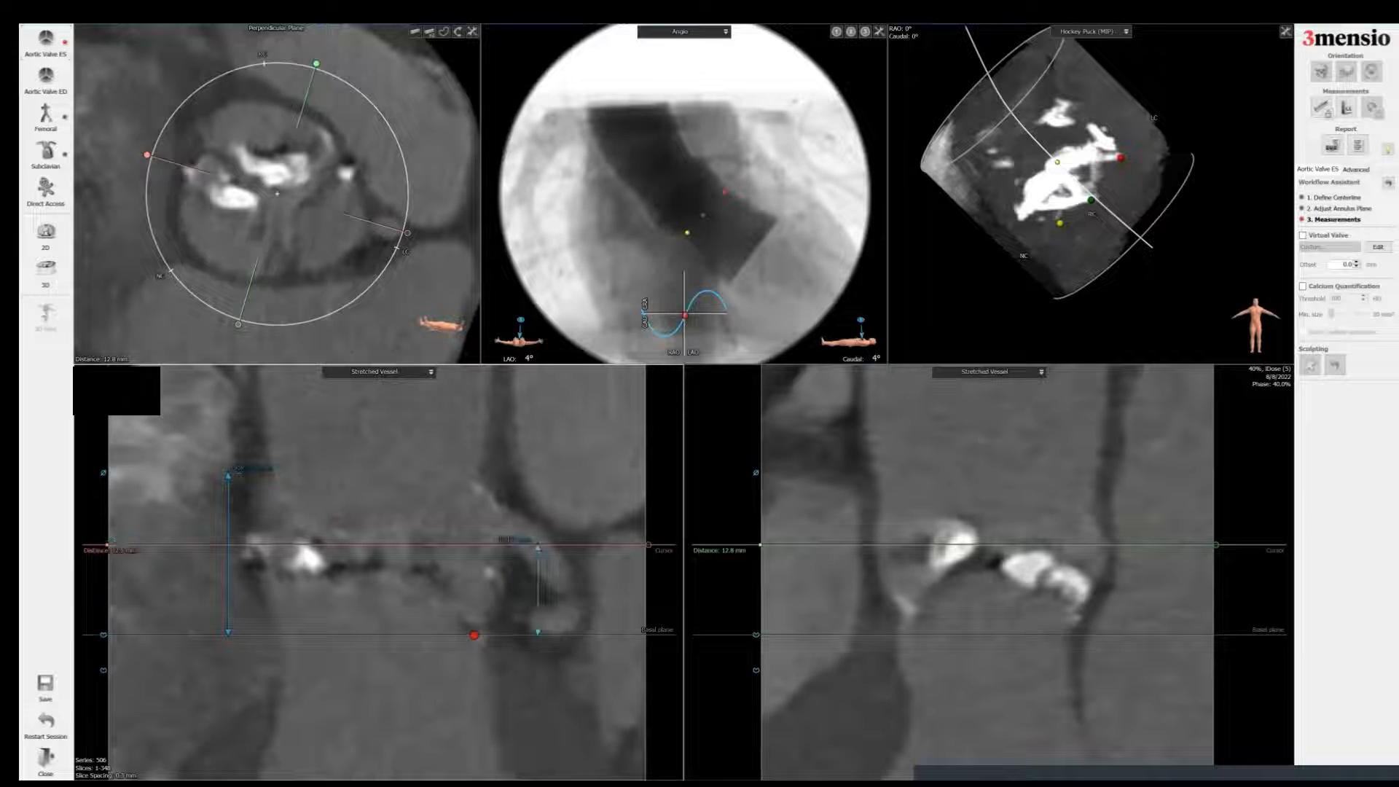
Step: Draw three diameter measurements across the aortic sinuses in the perpendicular plane at the mid-sinus level
scroll(519, 575, "down", 3)
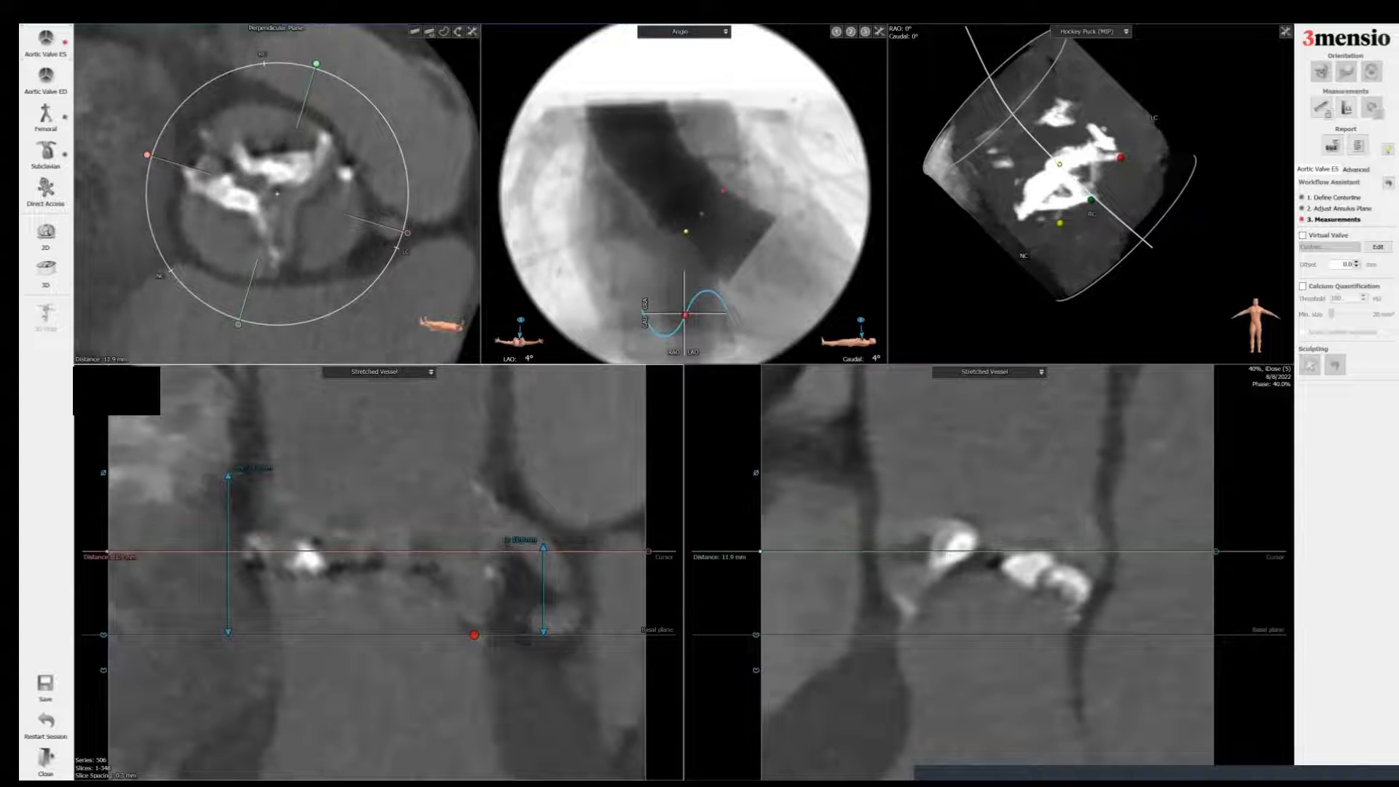
scroll(519, 575, "up", 2)
scroll(518, 575, "down", 2)
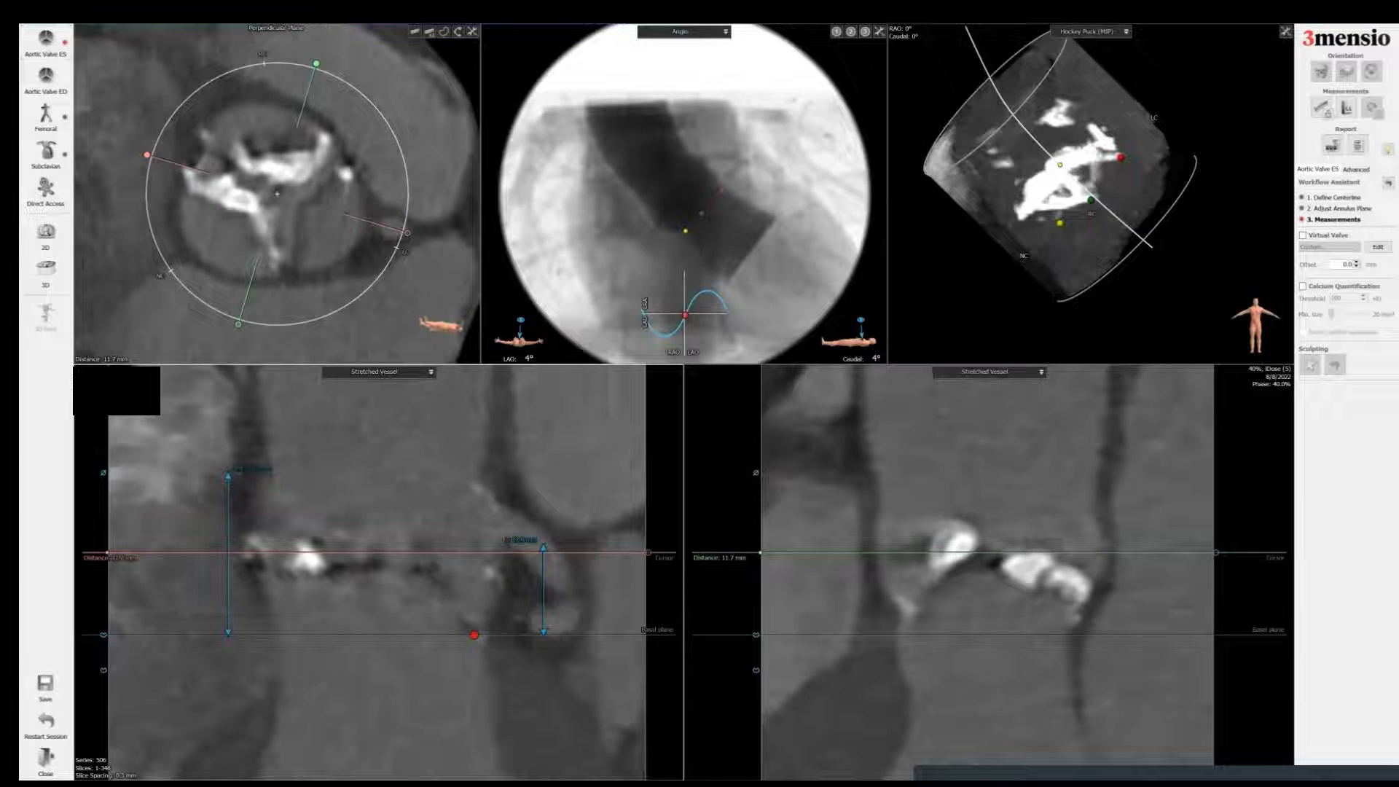
scroll(519, 574, "down", 1)
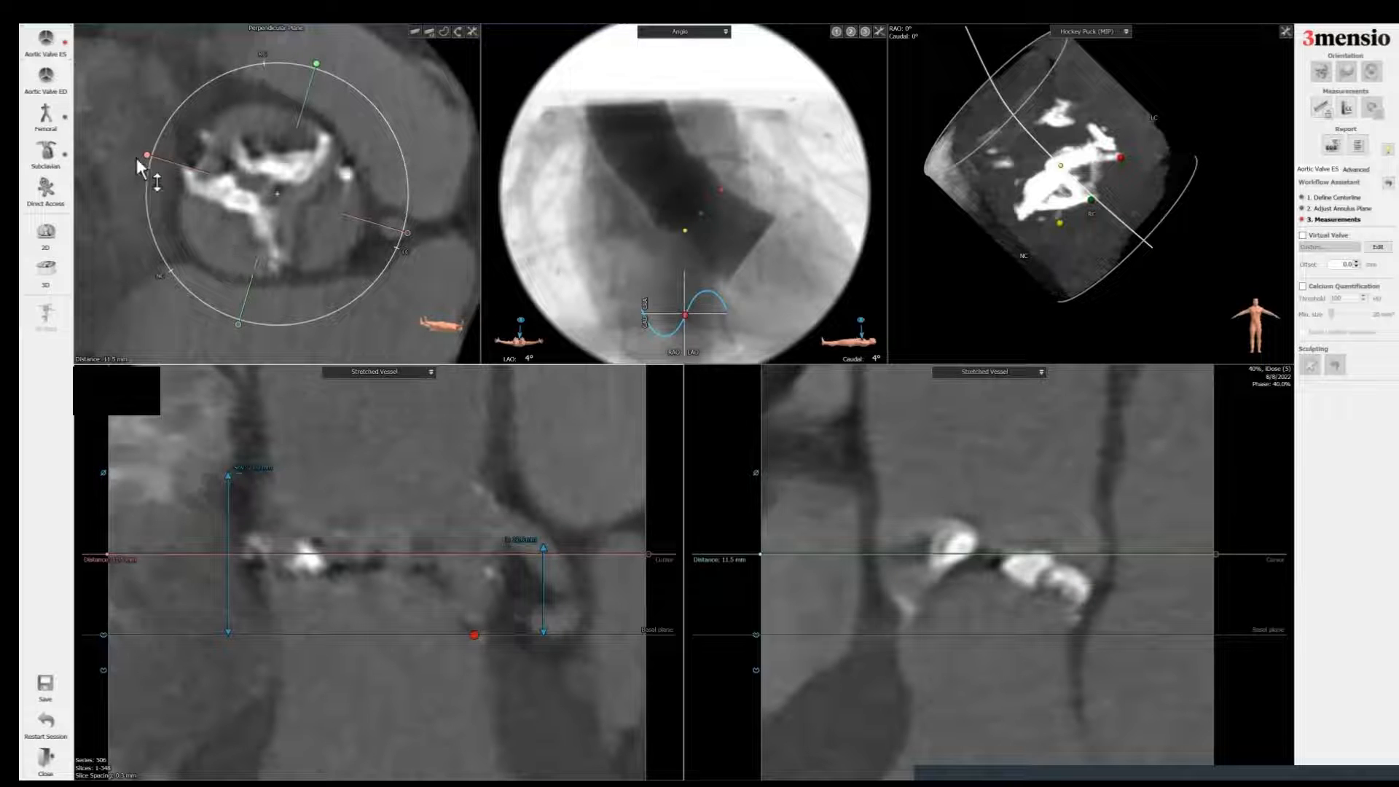
left_click(414, 31)
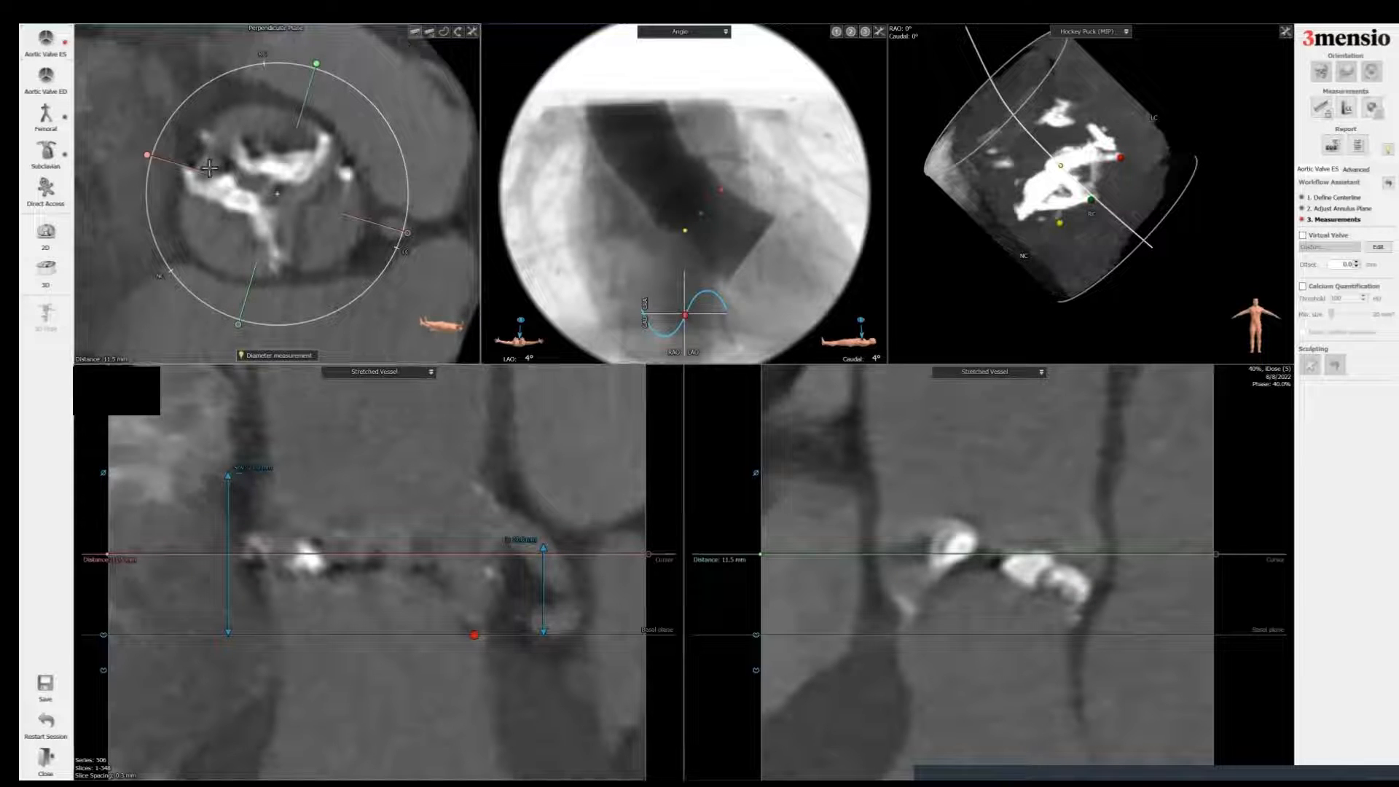
mouse_move(202, 160)
left_mouse_down()
mouse_move(363, 243)
mouse_move(319, 168)
mouse_move(193, 172)
left_mouse_up()
left_click_drag(315, 220, 364, 239)
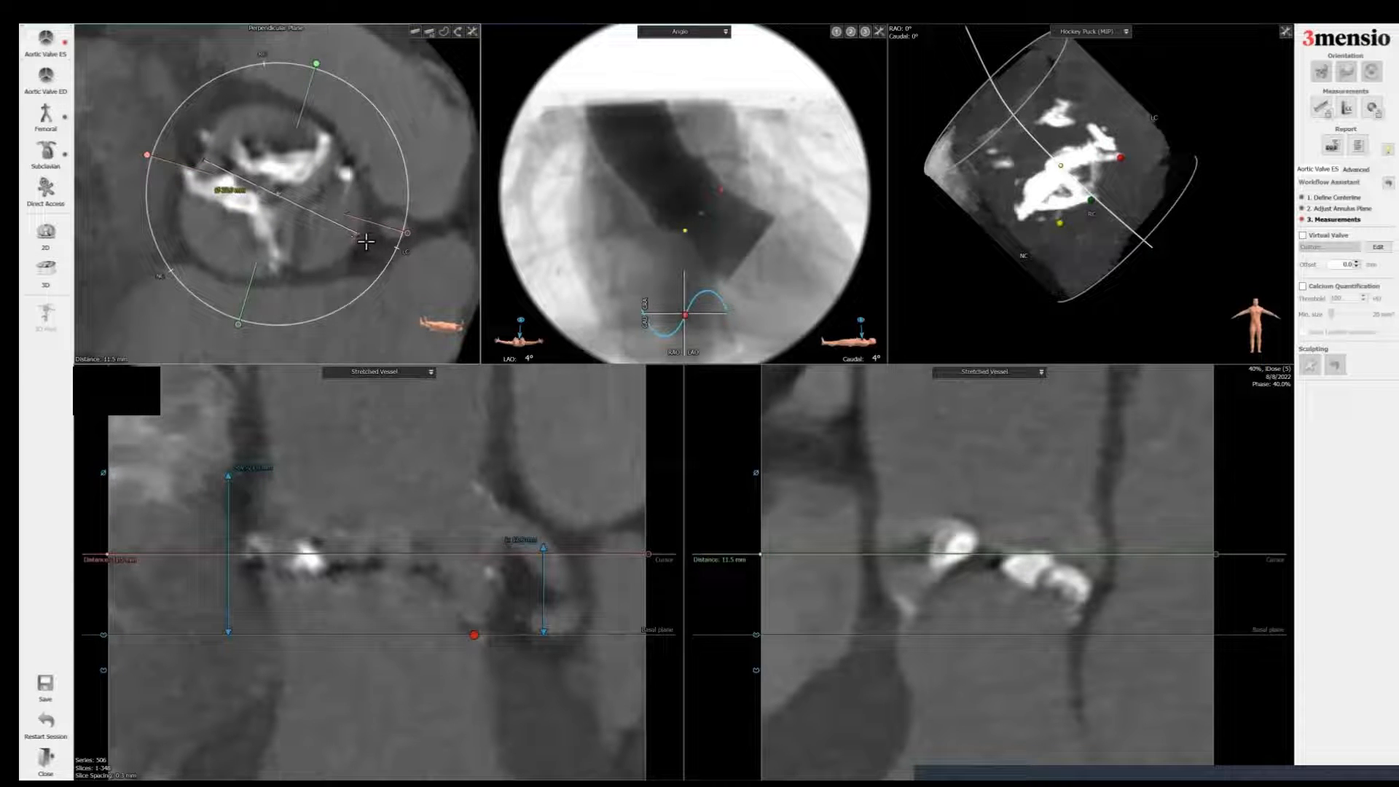
left_click(416, 32)
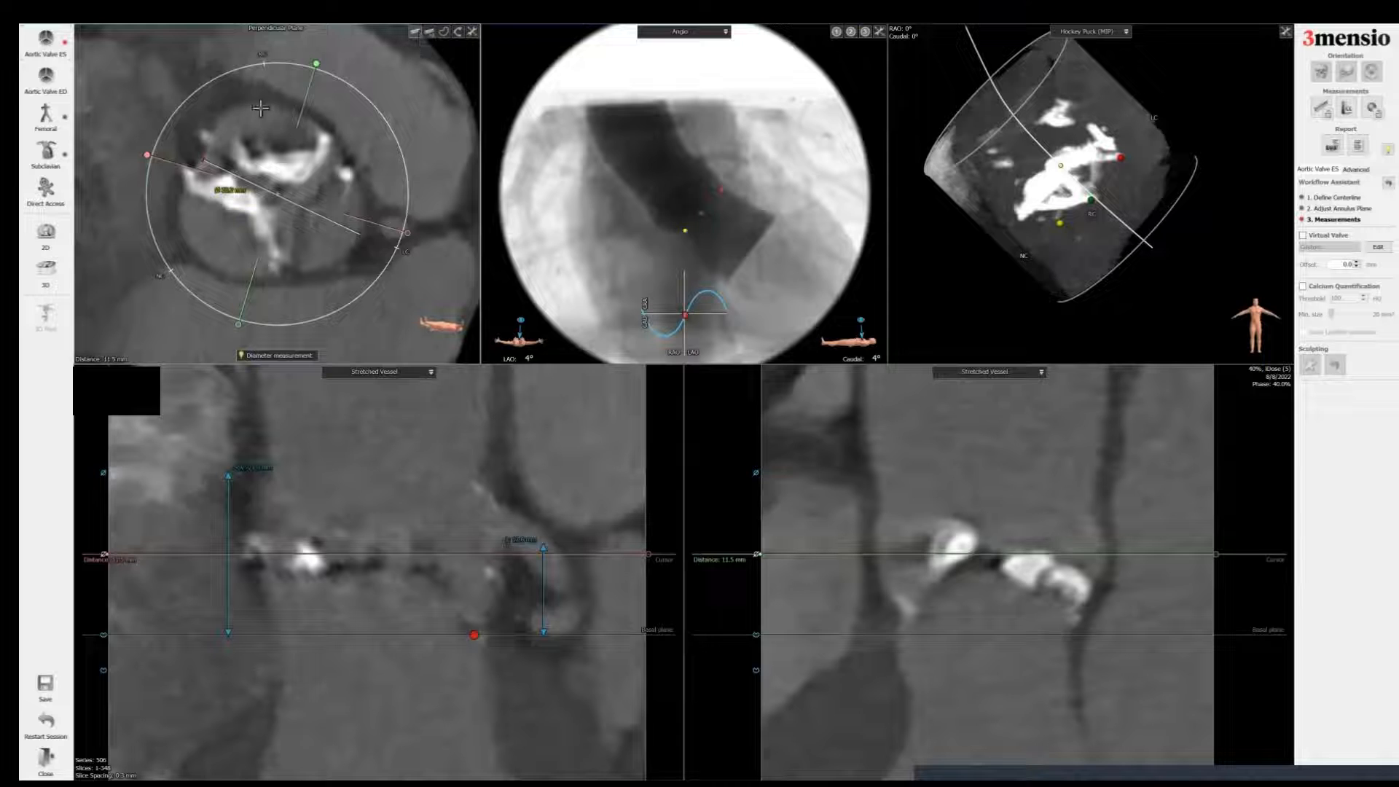
left_click_drag(261, 112, 289, 275)
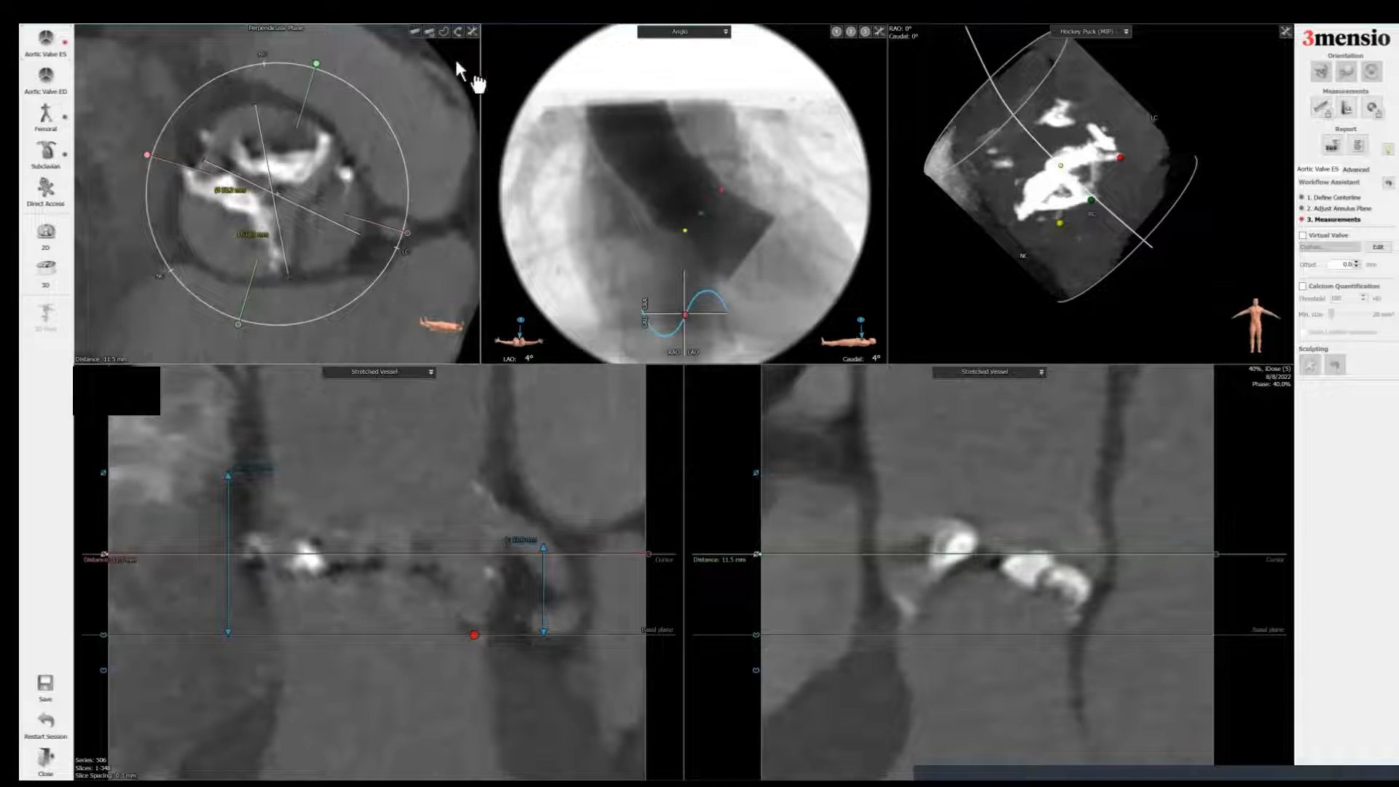
left_click(416, 33)
left_click_drag(341, 151, 193, 257)
left_click_drag(229, 195, 391, 291)
Step: Label the three sinus diameters Sinus of Valsalva Left, Sinus of Valsalva Right and Sinus of Valsalva Non, repositioning the labels
right_click(389, 286)
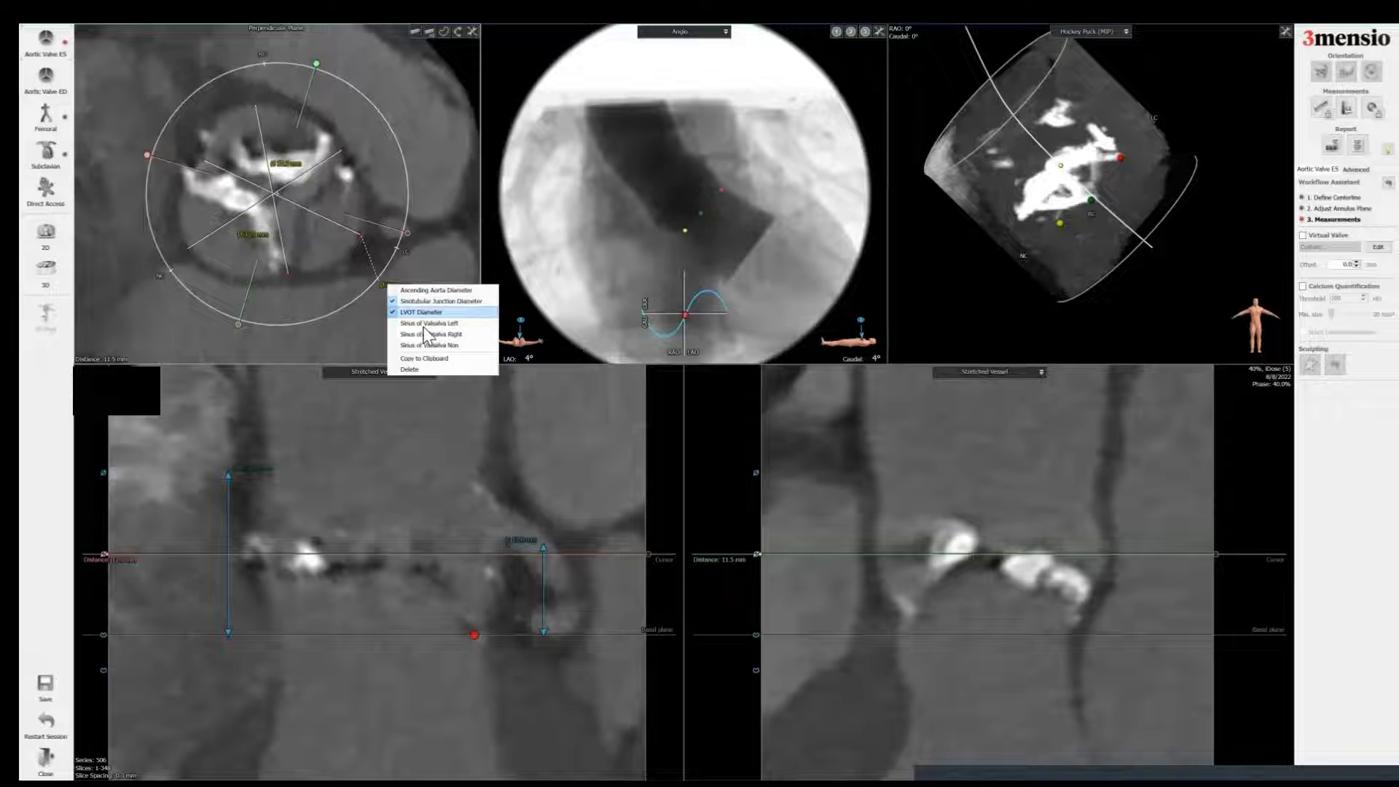
left_click(423, 327)
left_click_drag(254, 231, 252, 43)
right_click(252, 43)
left_click(284, 92)
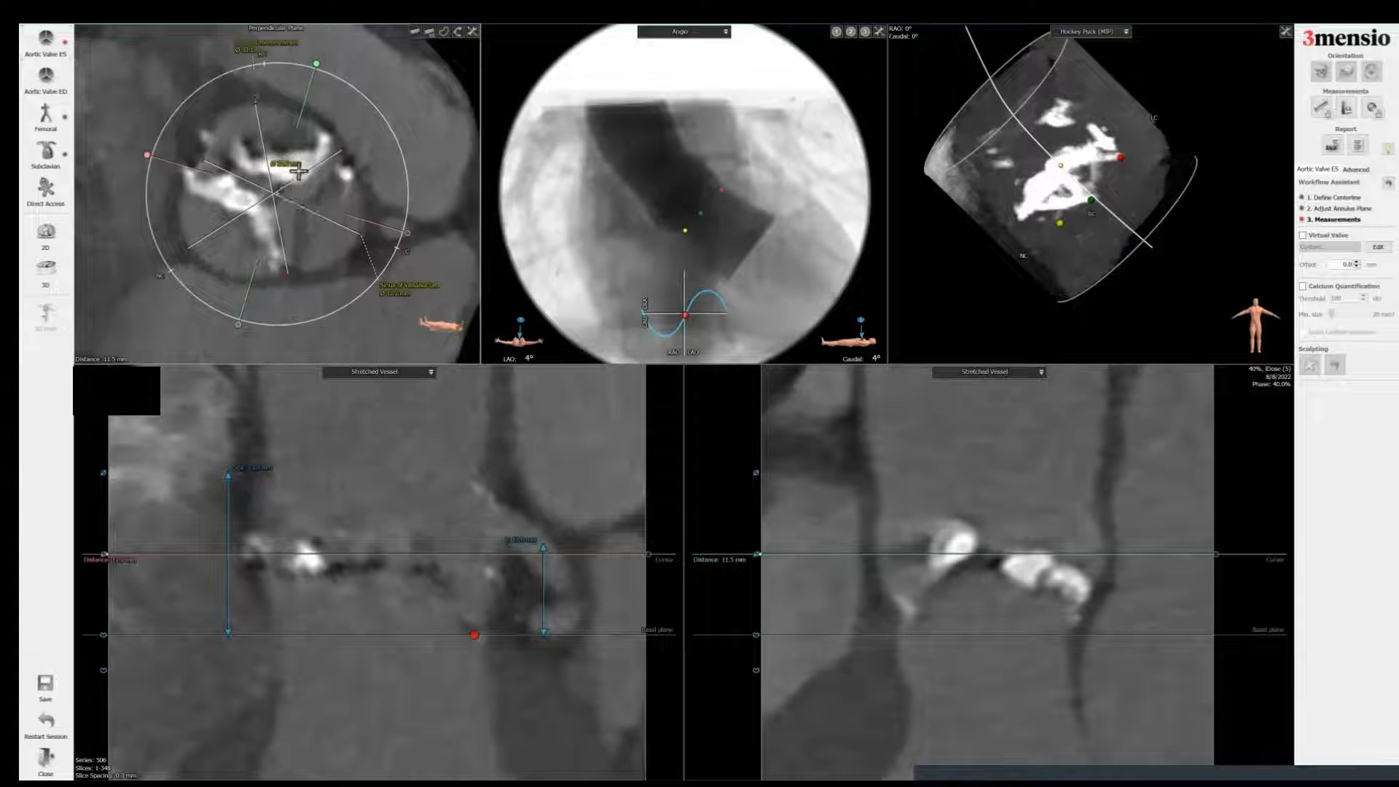
left_click_drag(285, 165, 146, 309)
right_click(144, 310)
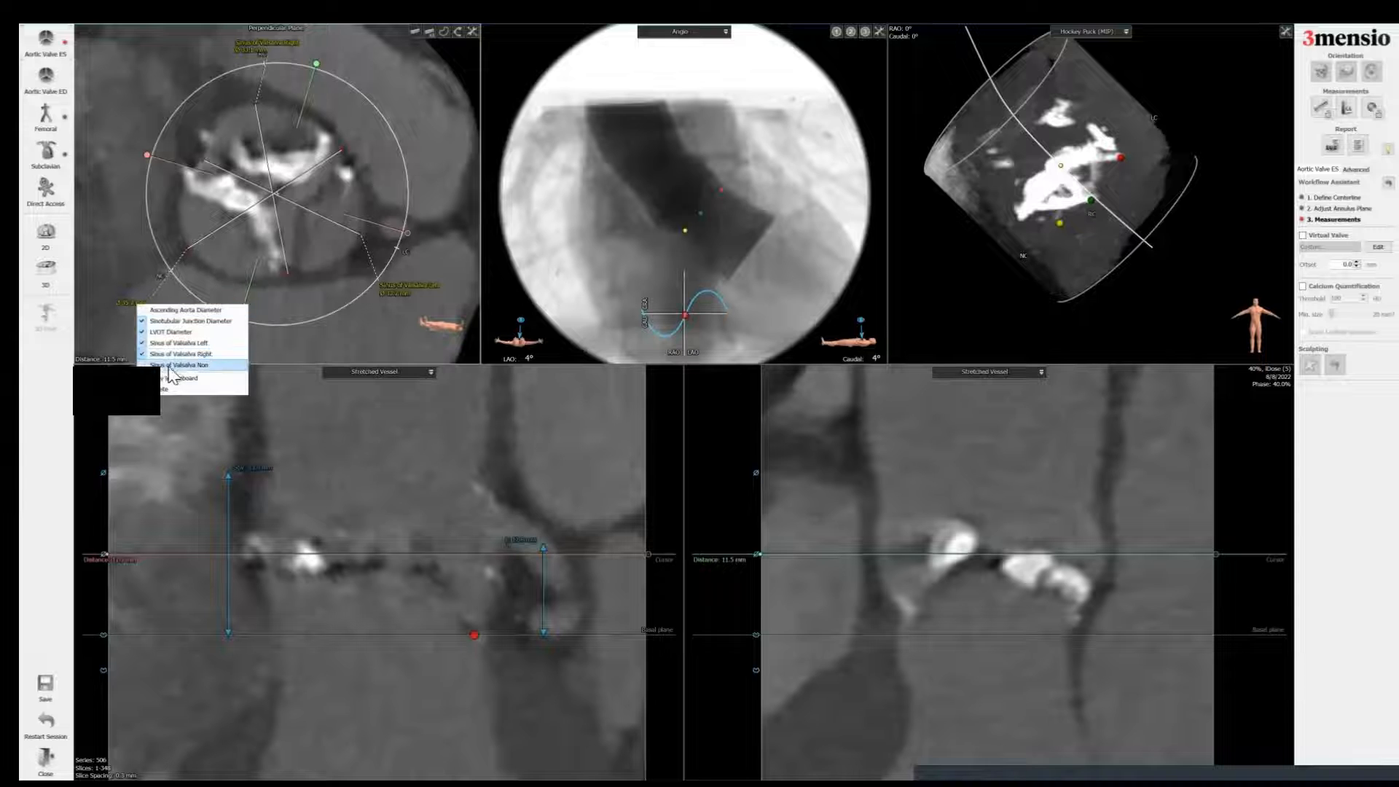
left_click(175, 363)
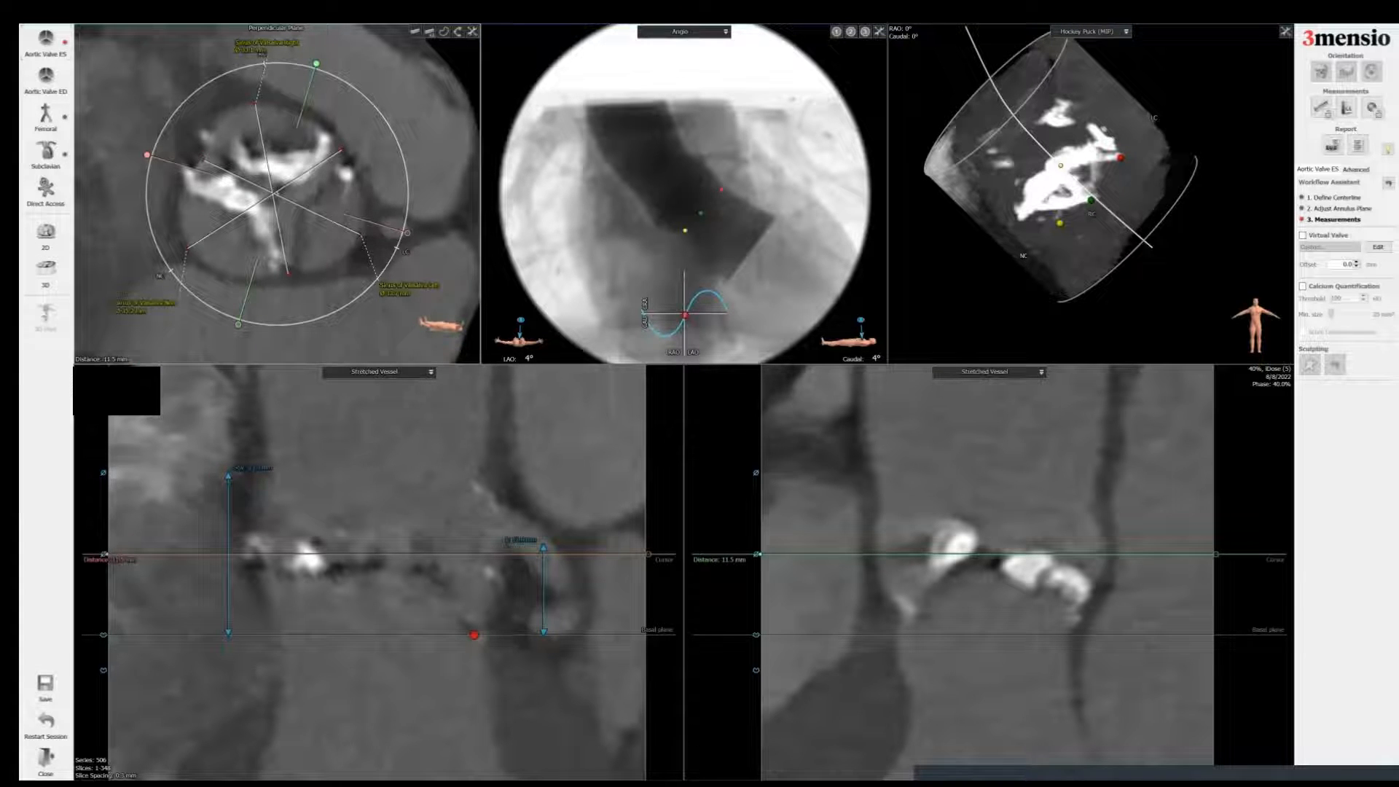
Step: Add a Custom Length Measurement from the basal plane and move it over the left leaflet
scroll(377, 557, "down", 2)
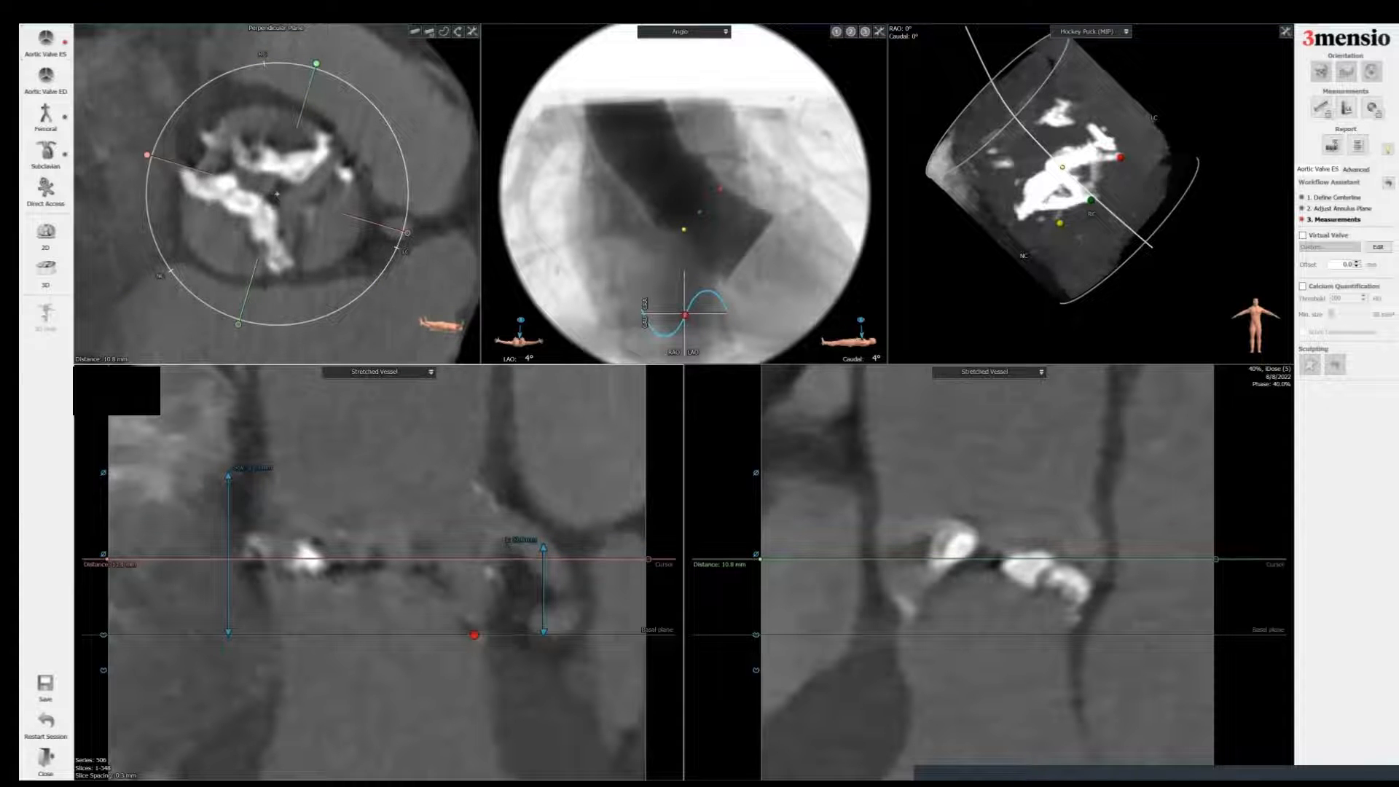
left_click_drag(284, 257, 286, 307)
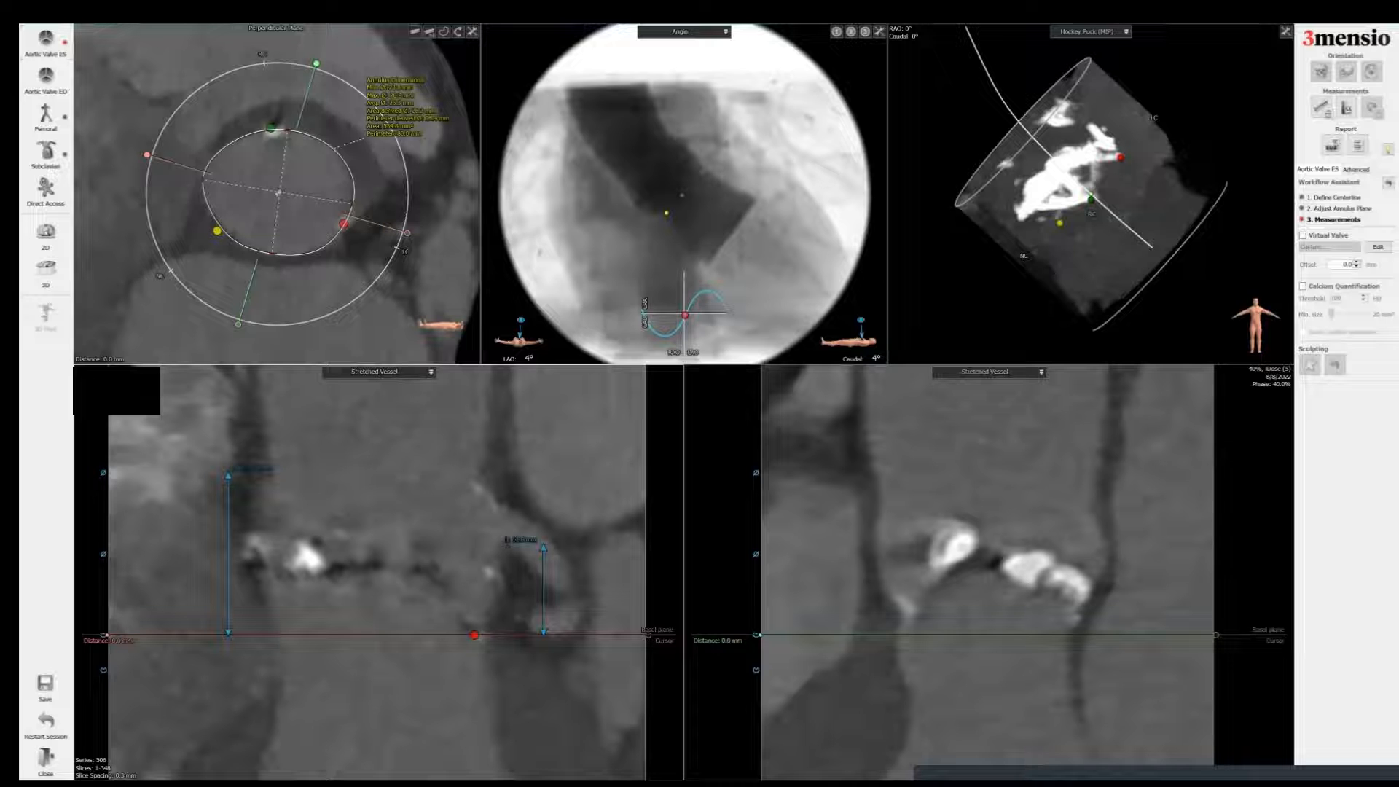
scroll(277, 194, "up", 16)
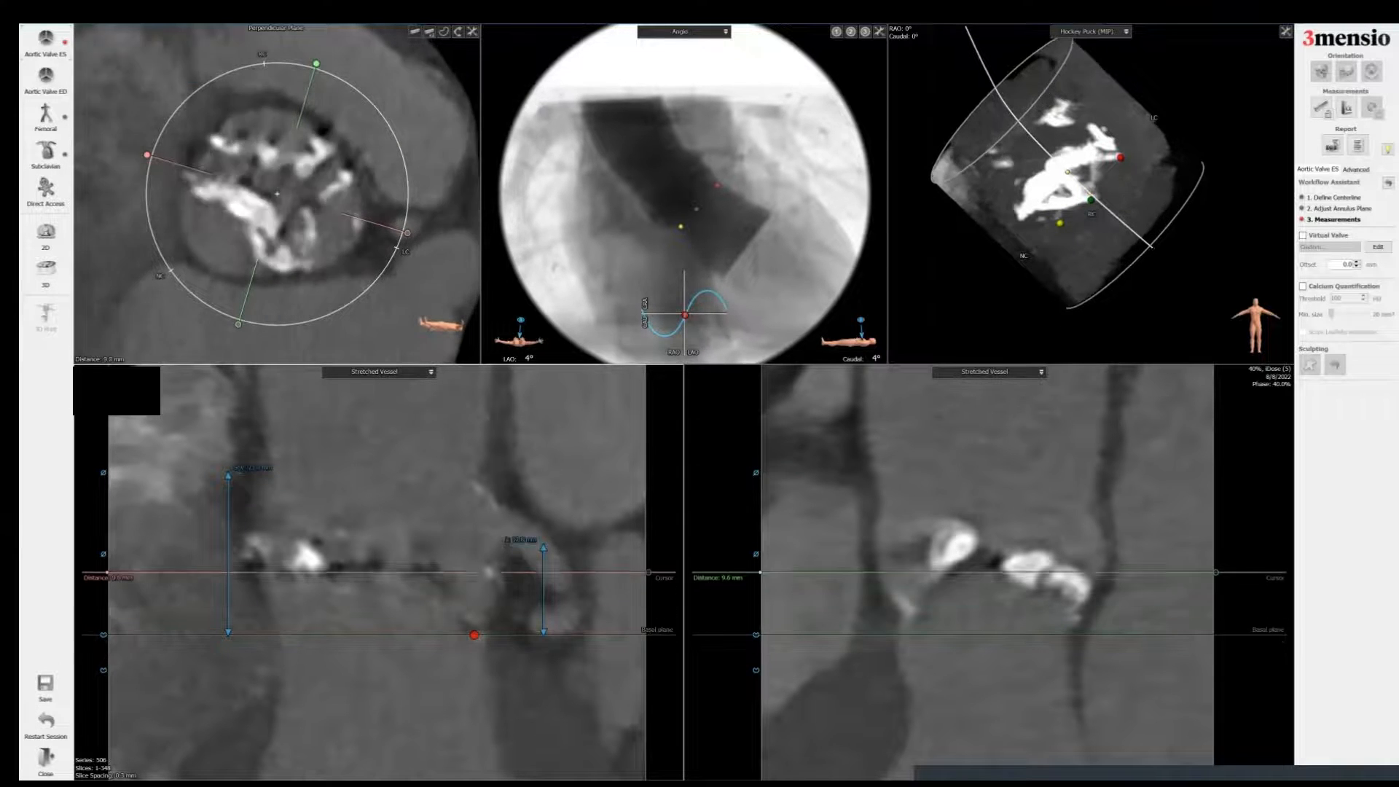
scroll(277, 193, "down", 2)
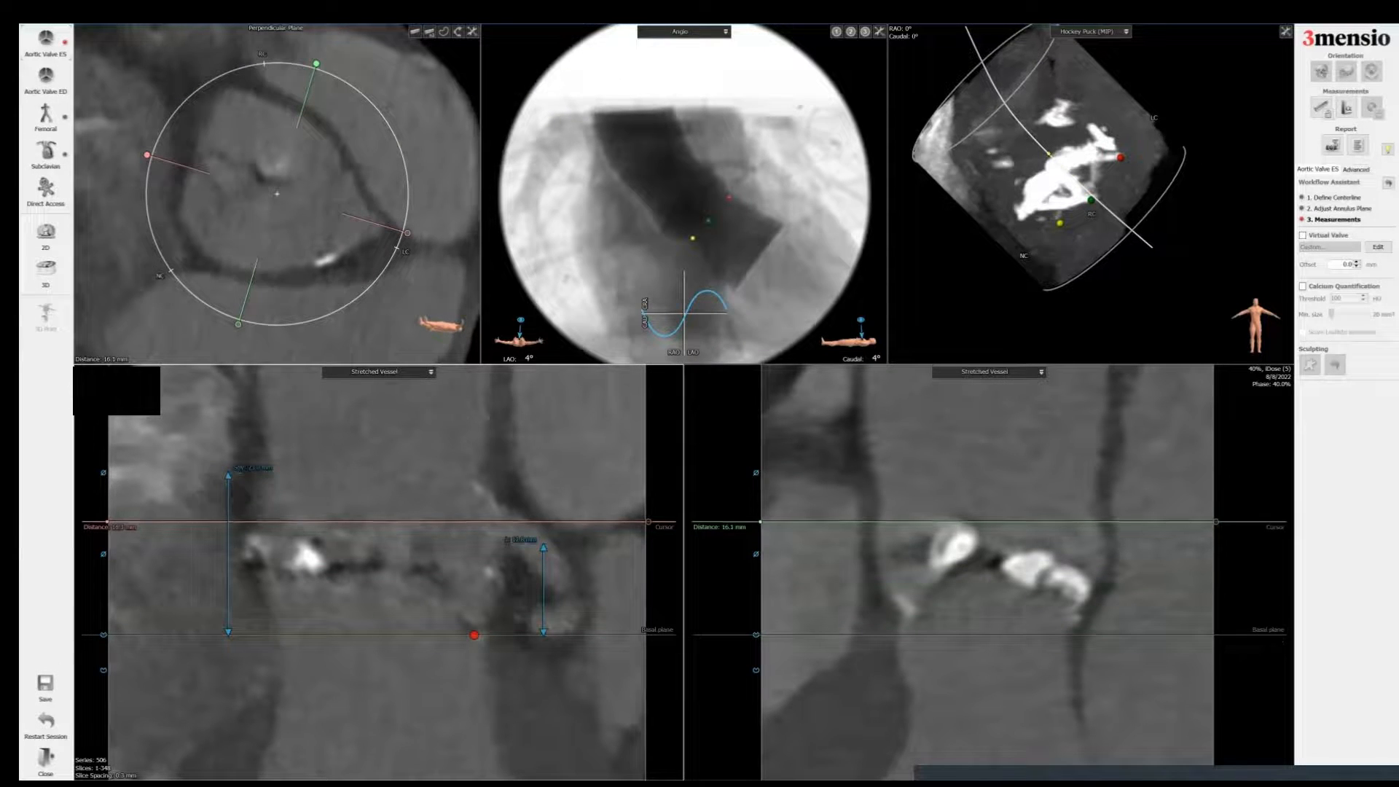
right_click(251, 523)
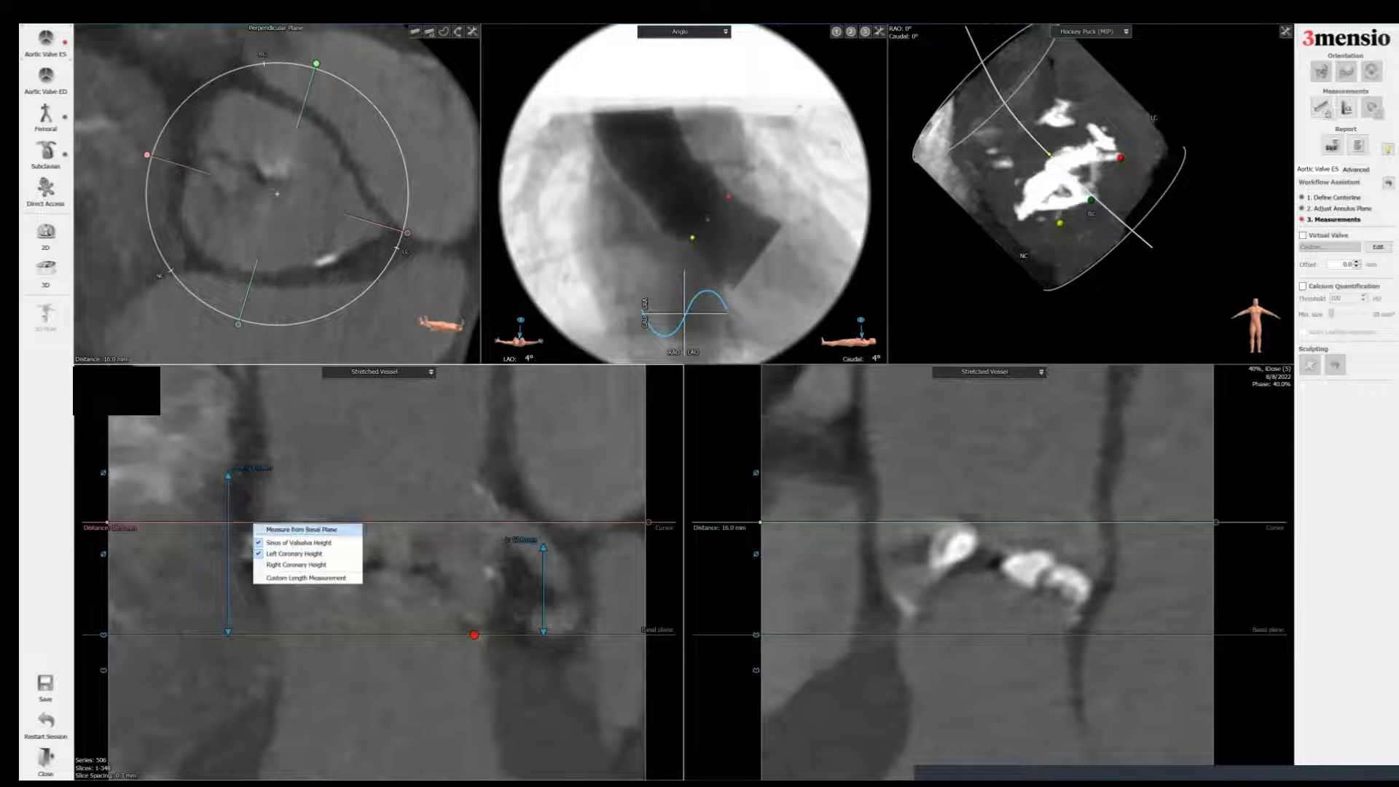
left_click(298, 576)
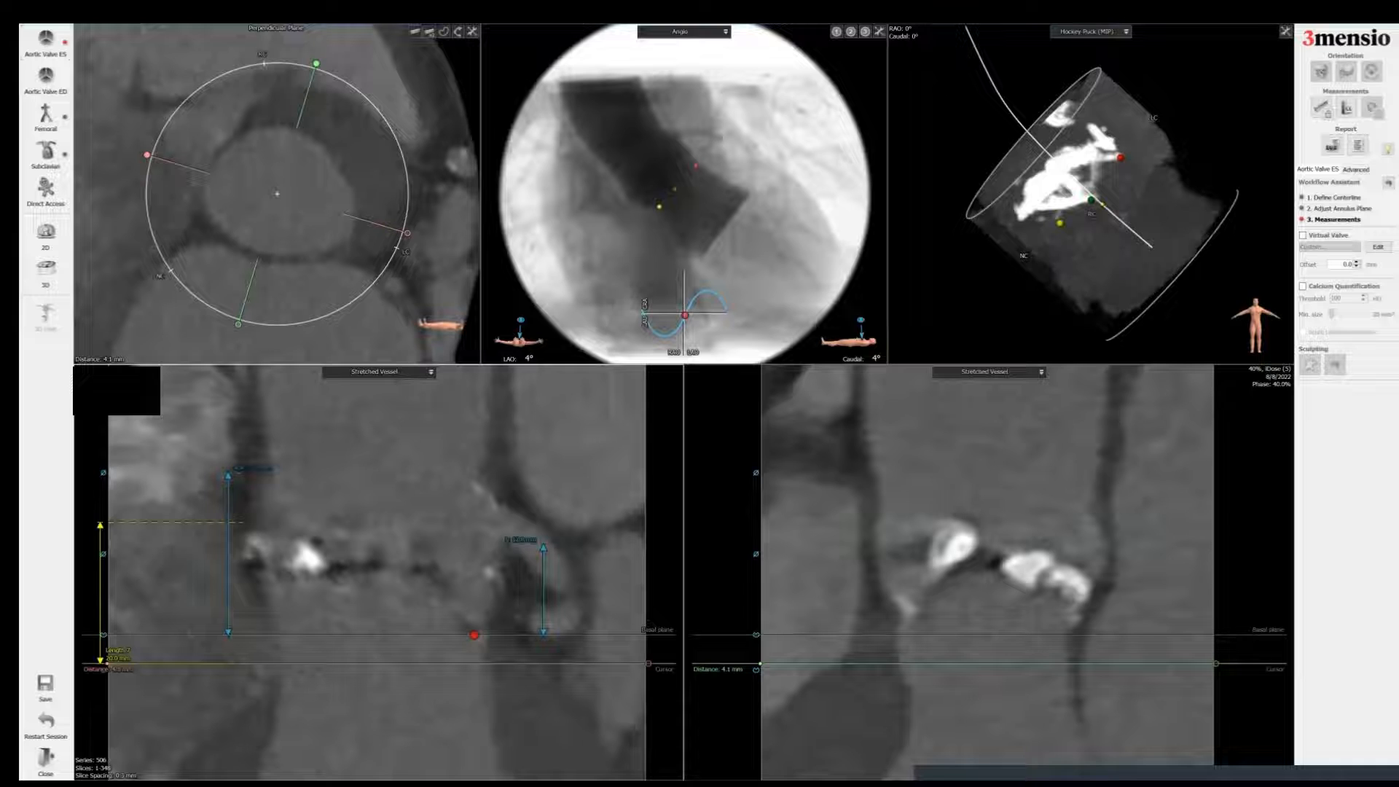
left_click_drag(100, 590, 276, 590)
Step: Edit the custom length measurement's label, deleting its text
right_click(256, 522)
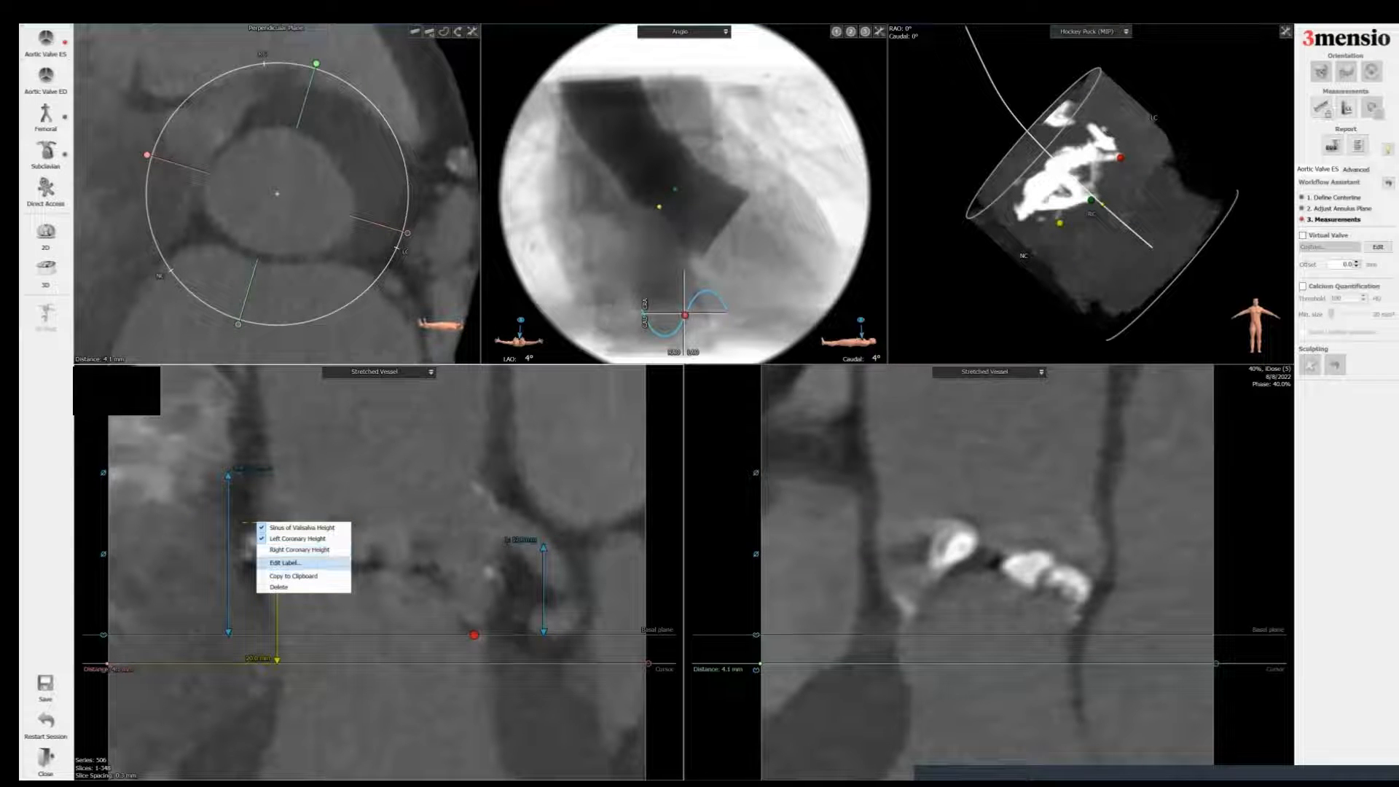
left_click(286, 563)
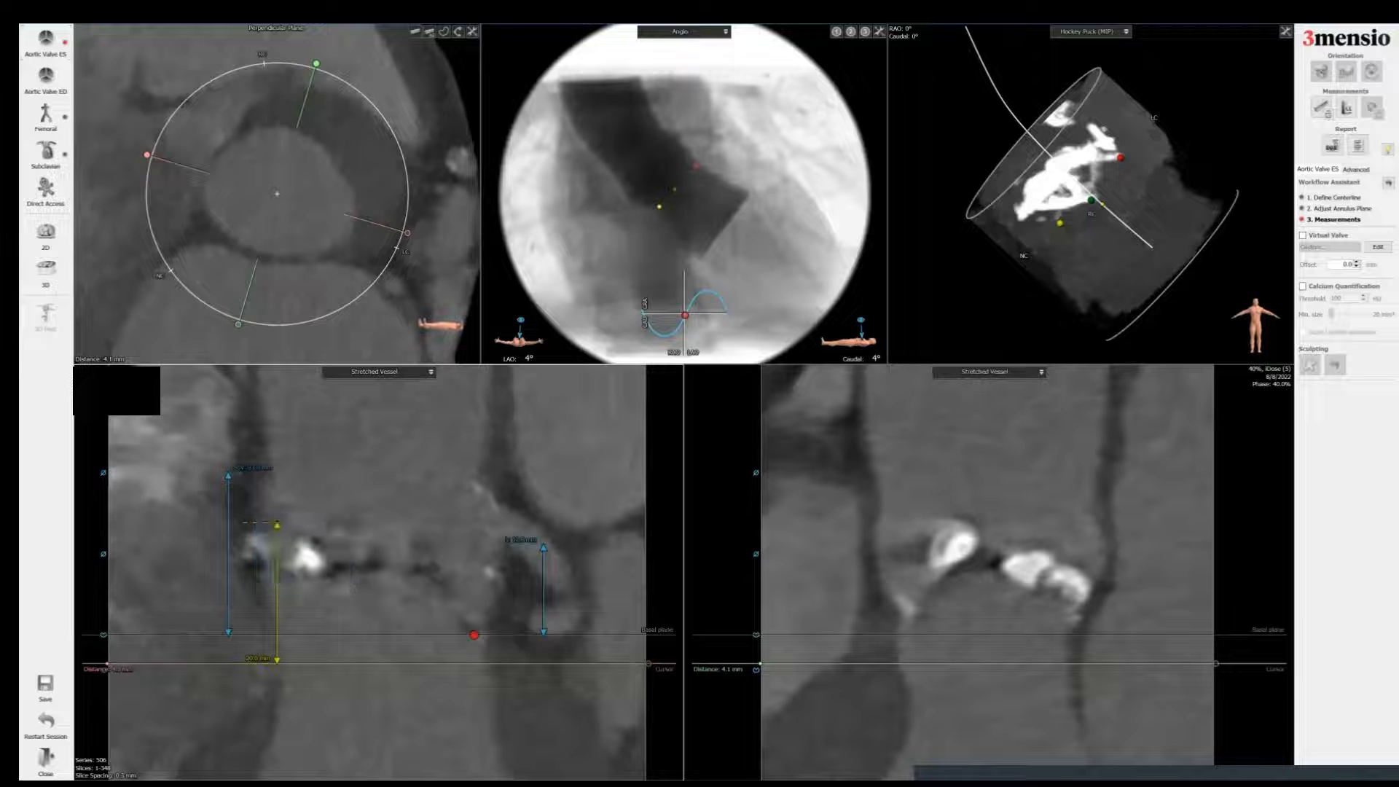
key("BackSpace")
left_click(277, 523)
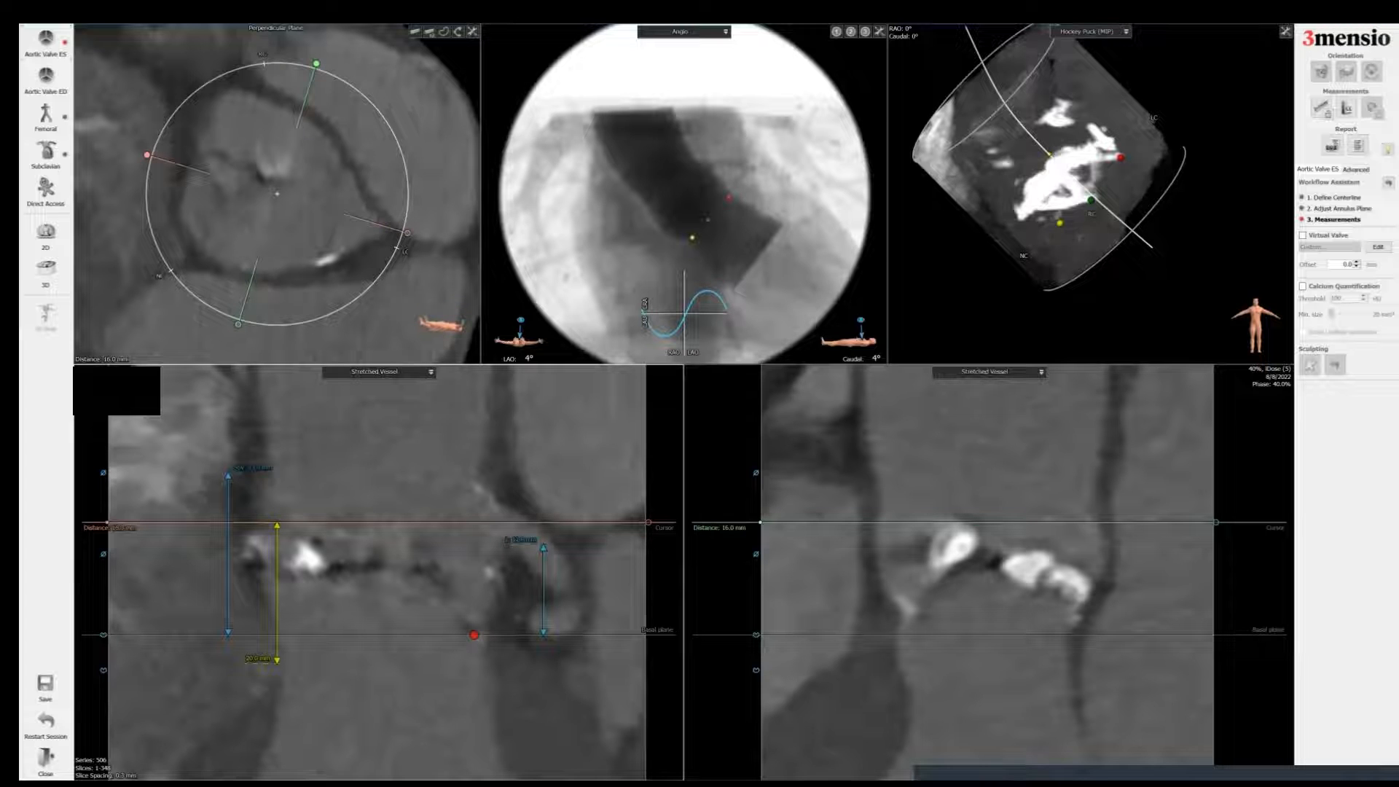
Step: Add a second Custom Length Measurement from the basal plane and move it over the right leaflet
right_click(436, 523)
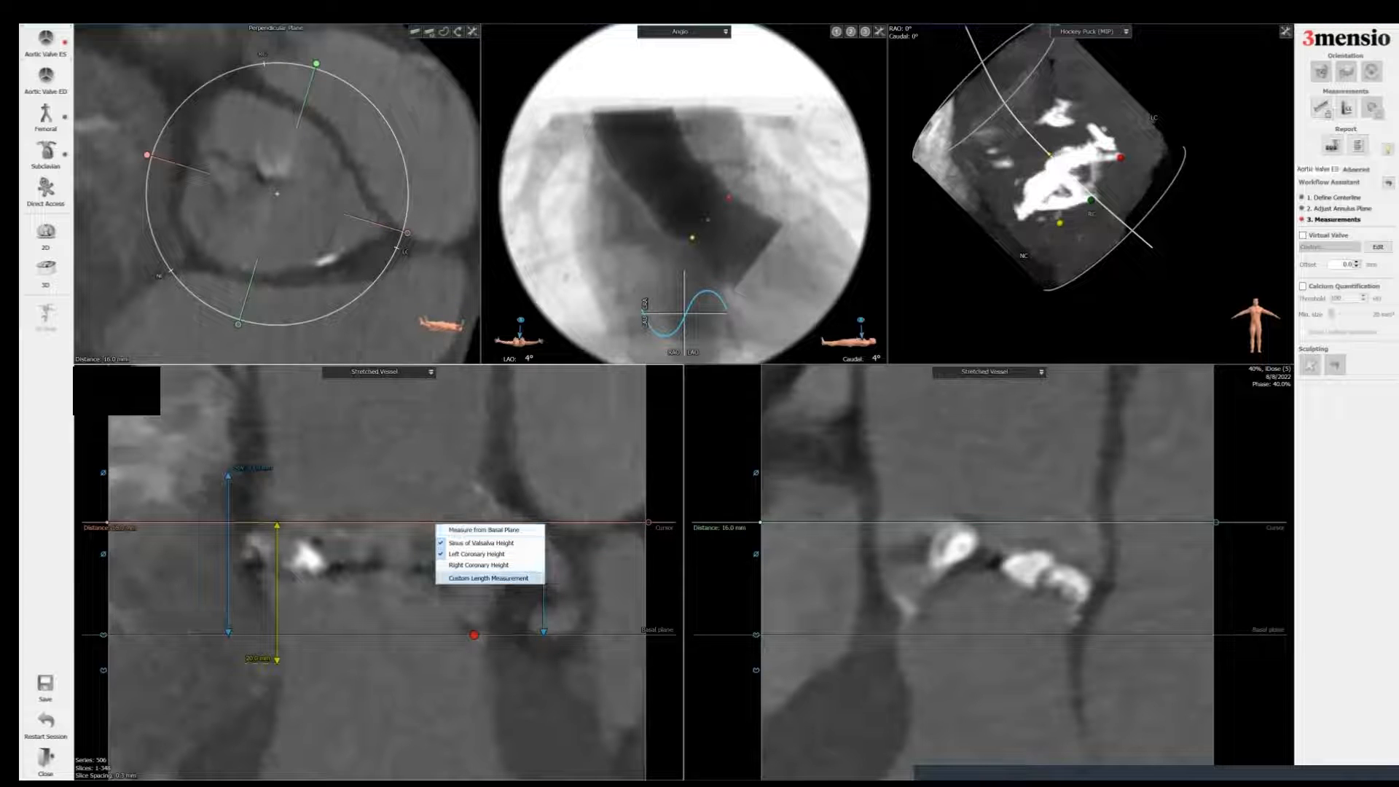
left_click(488, 578)
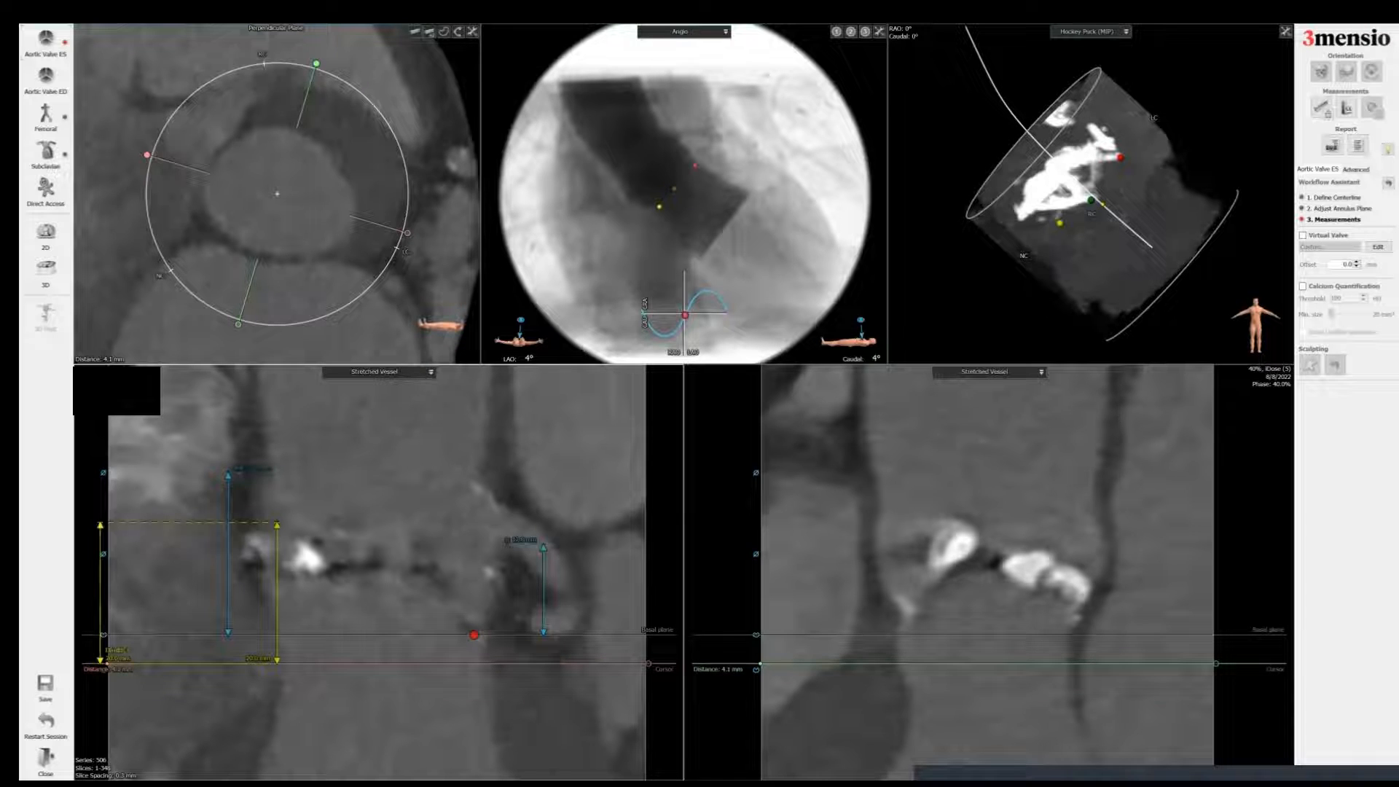
left_click_drag(100, 641, 473, 641)
Step: Measure the distance between the top ends of the two custom length lines in the stretched vessel view
right_click(354, 421)
mouse_move(408, 456)
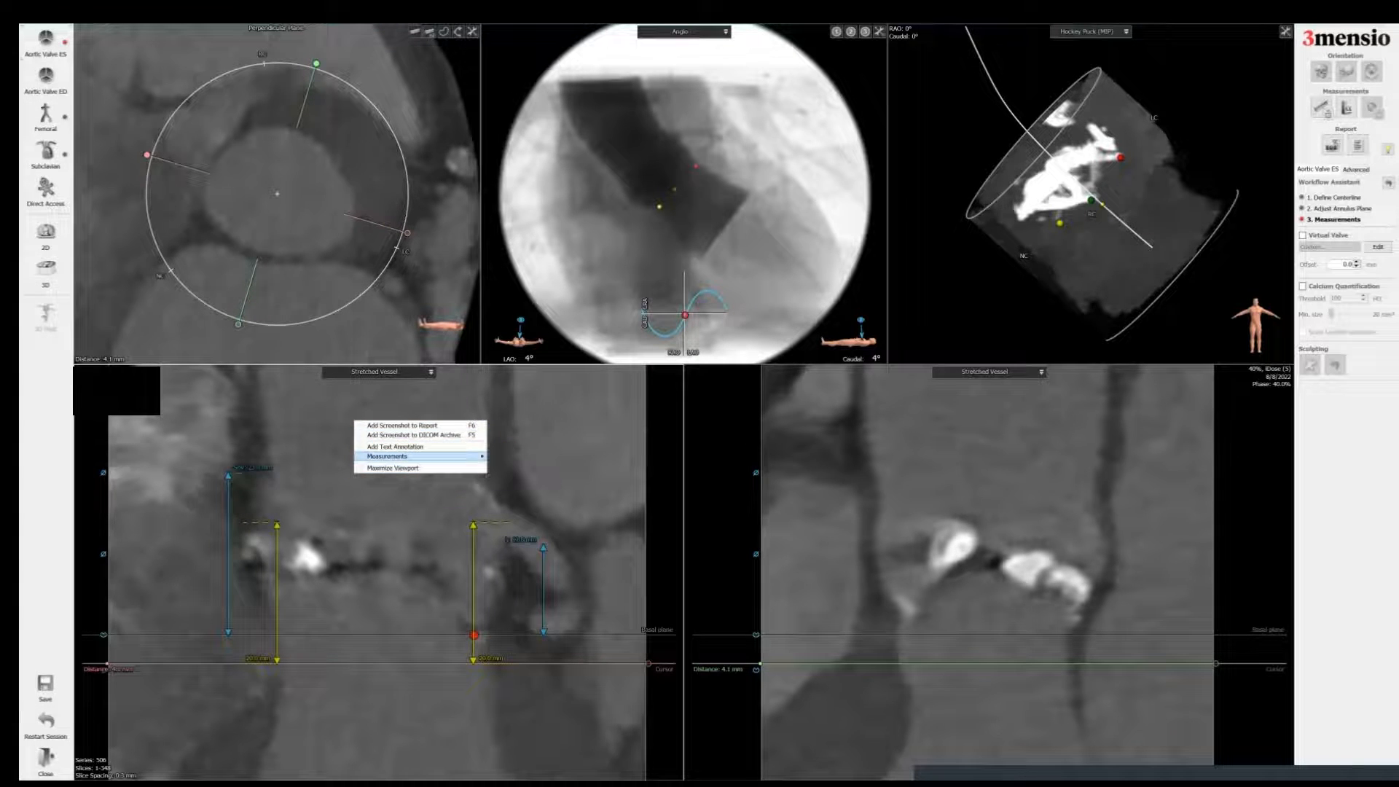
left_click(516, 457)
left_click_drag(276, 521, 465, 583)
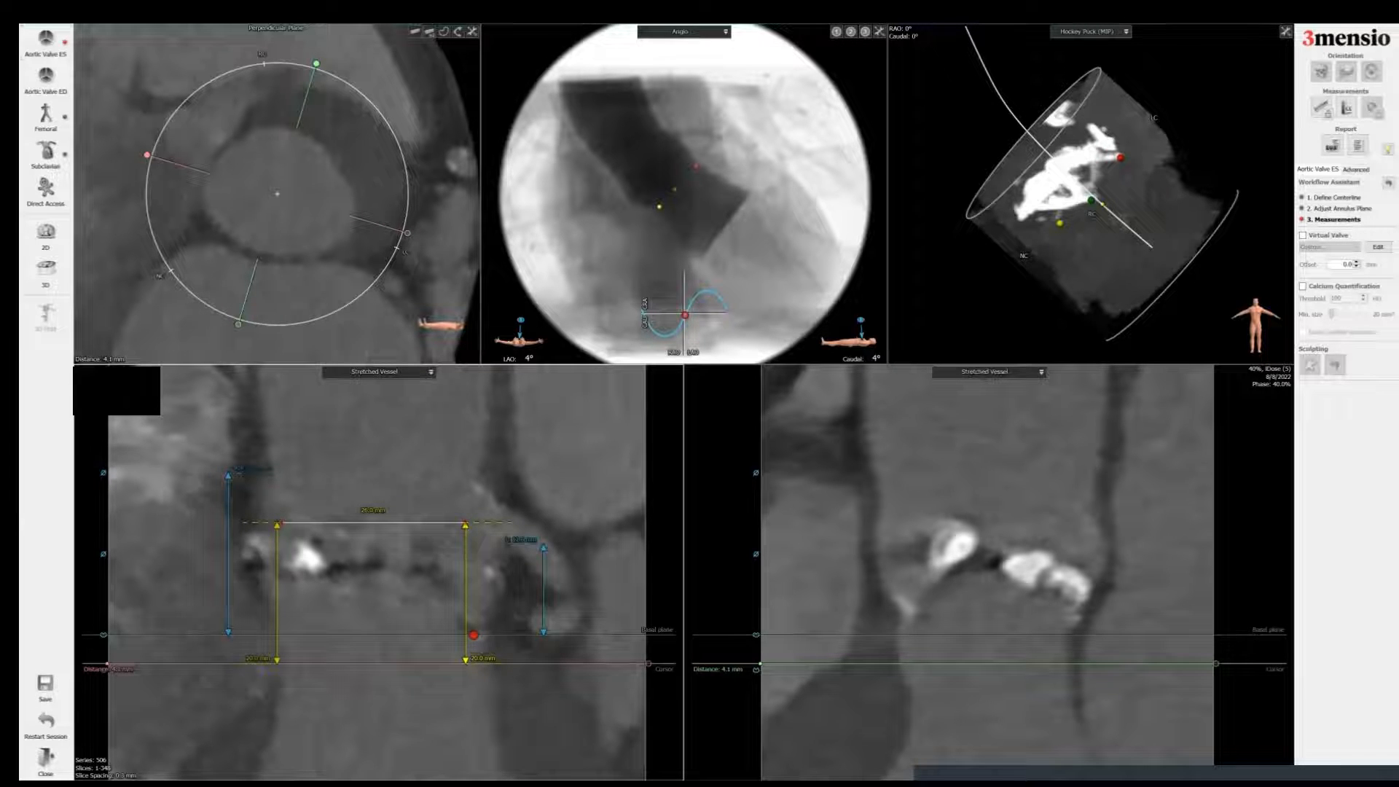
left_click_drag(277, 583, 281, 583)
Step: Measure the distance between the bottom ends of the two custom length lines
right_click(369, 437)
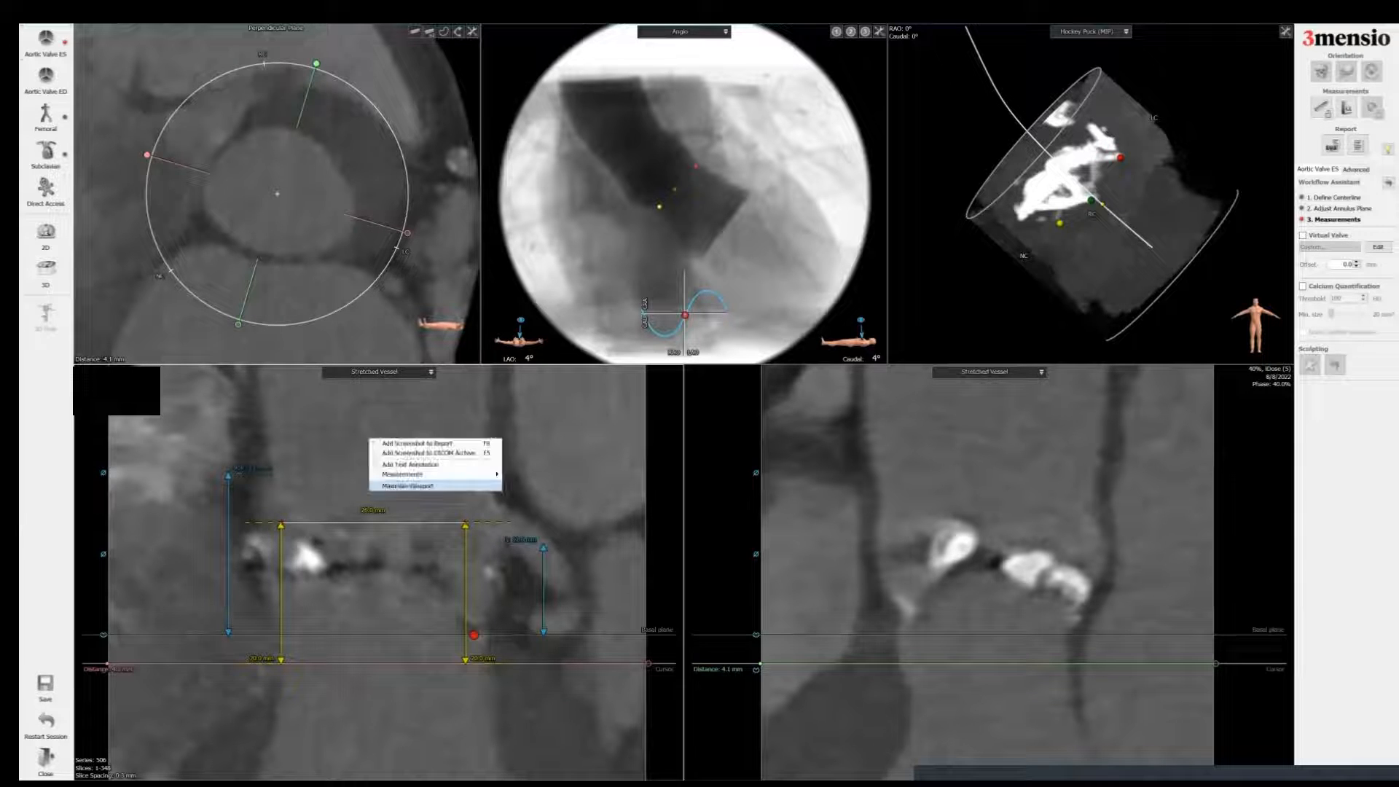
mouse_move(437, 474)
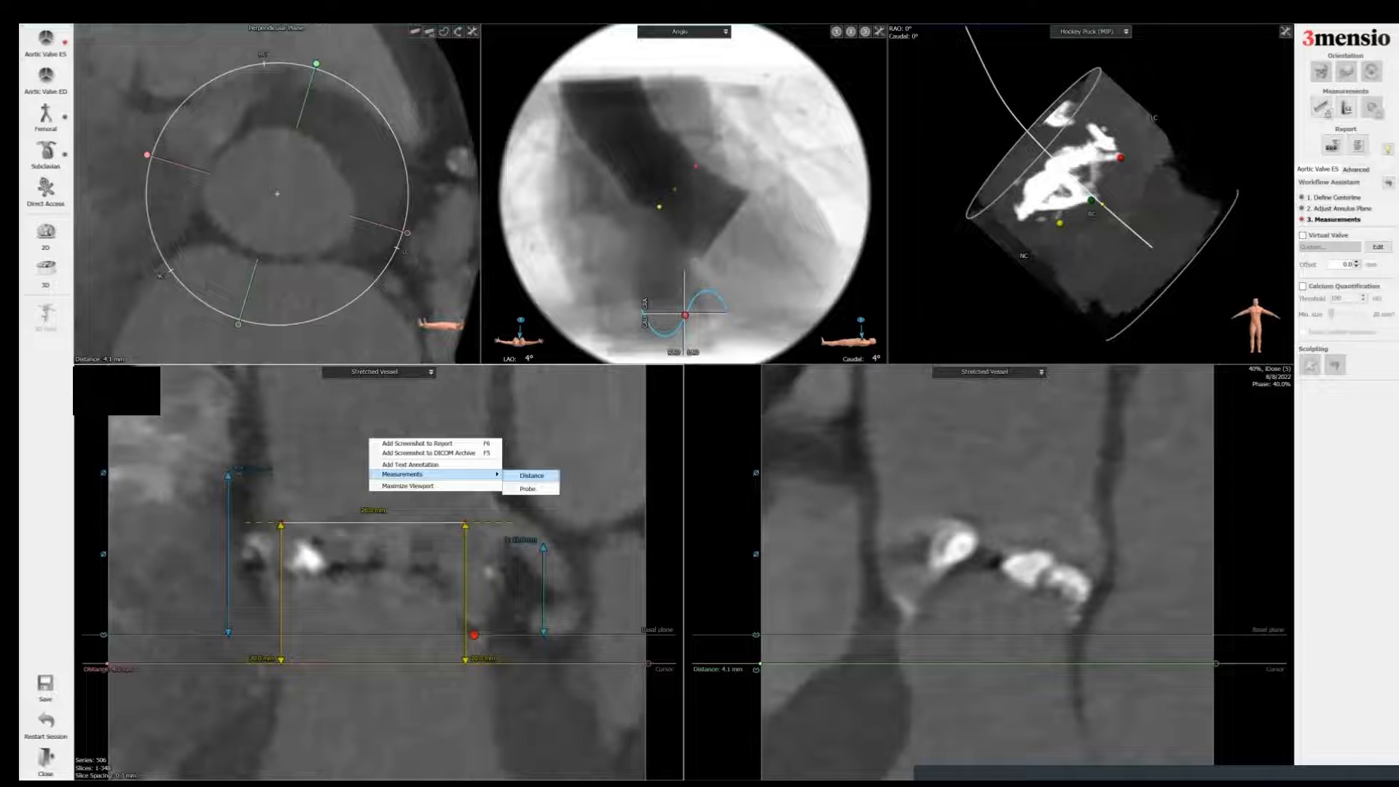
left_click(532, 475)
left_click_drag(282, 662, 466, 663)
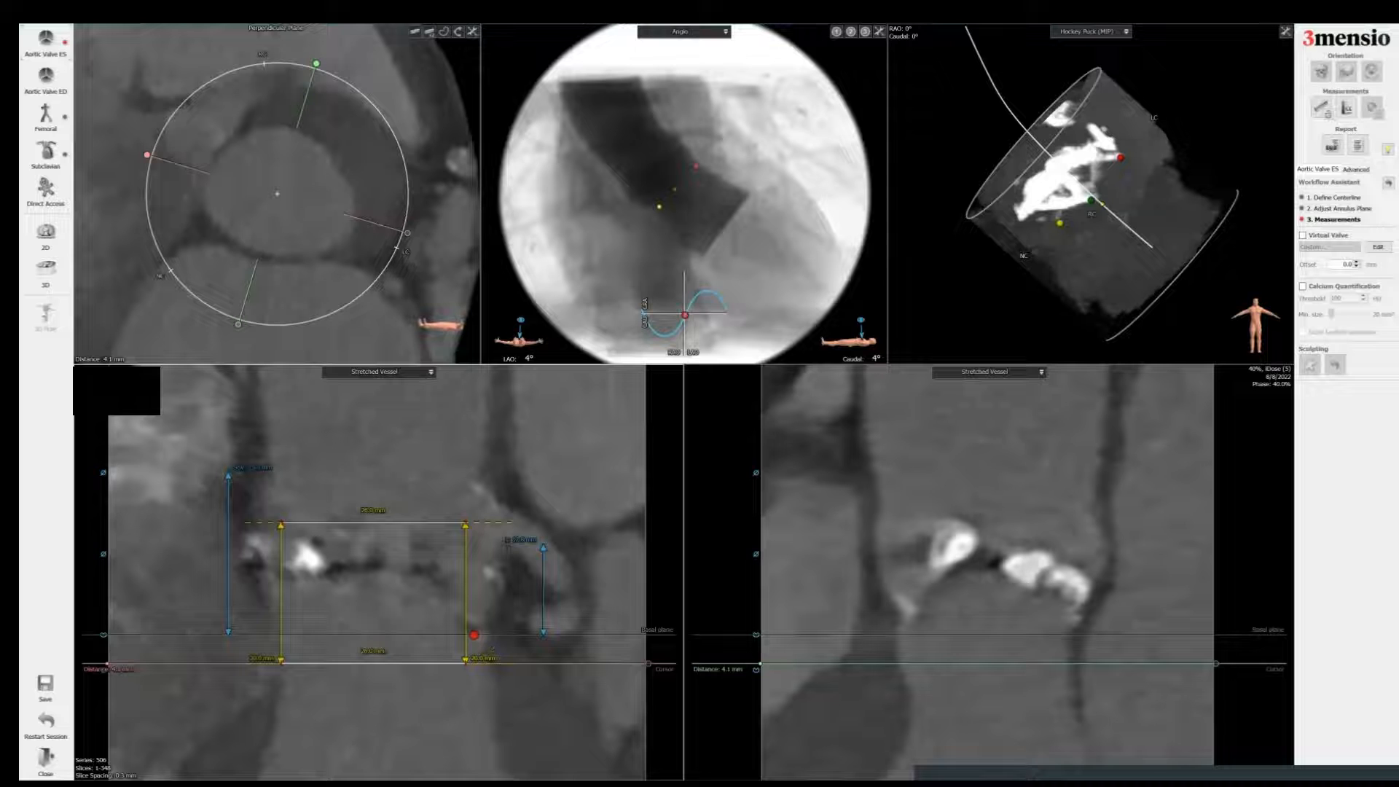
Step: Move the perpendicular plane to 1.0 mm above the basal plane and draw an ellipse measurement around the aortic root
scroll(492, 647, "up", 6)
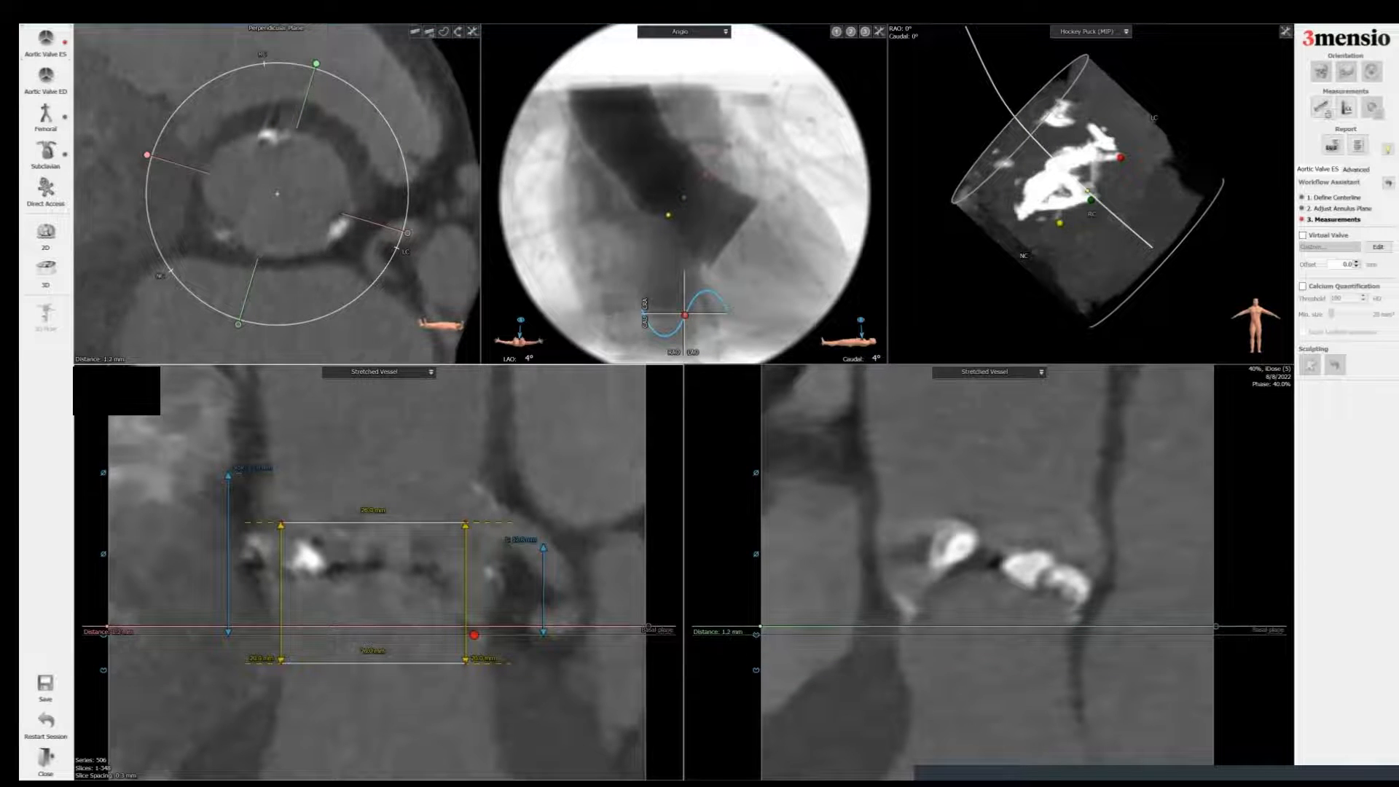
scroll(492, 647, "up", 1)
scroll(299, 163, "up", 1)
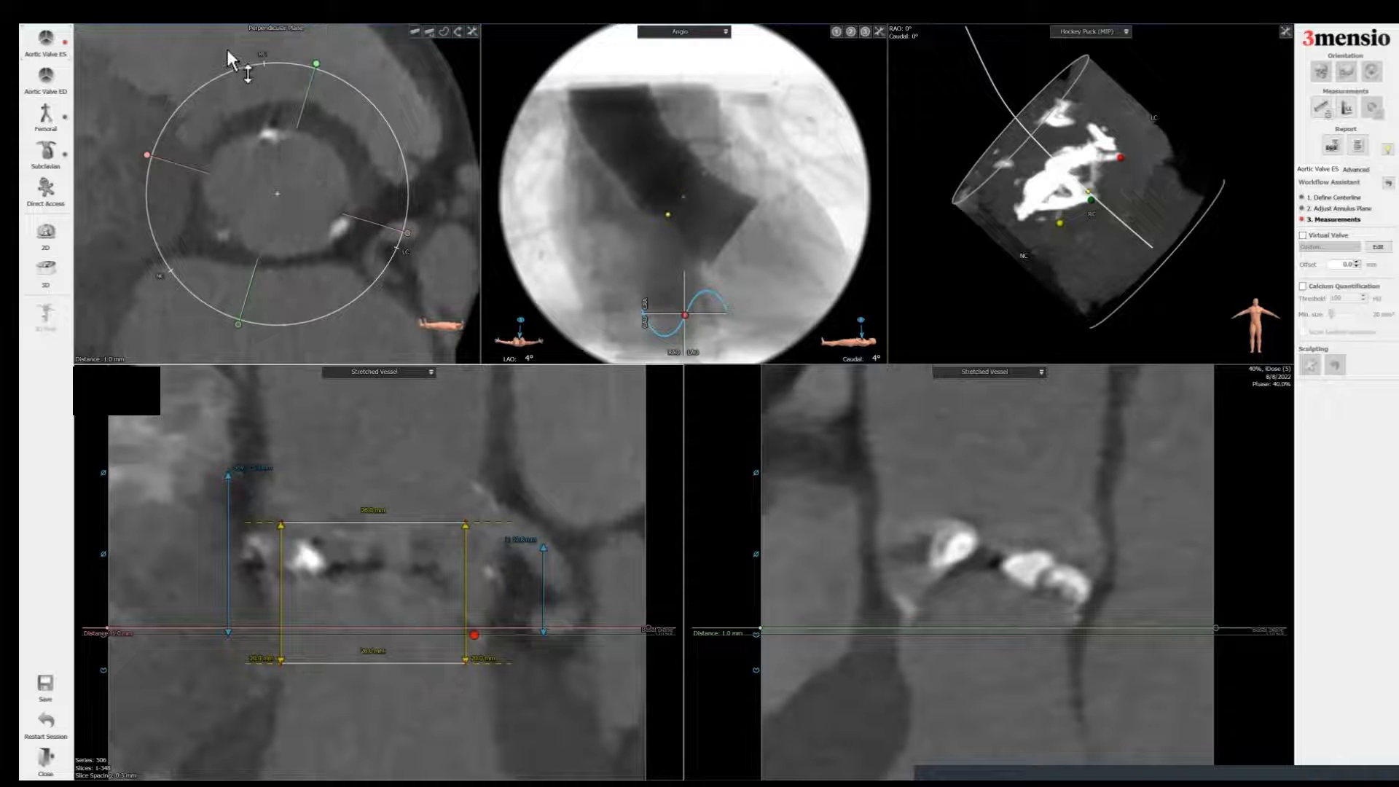
right_click(197, 54)
mouse_move(283, 93)
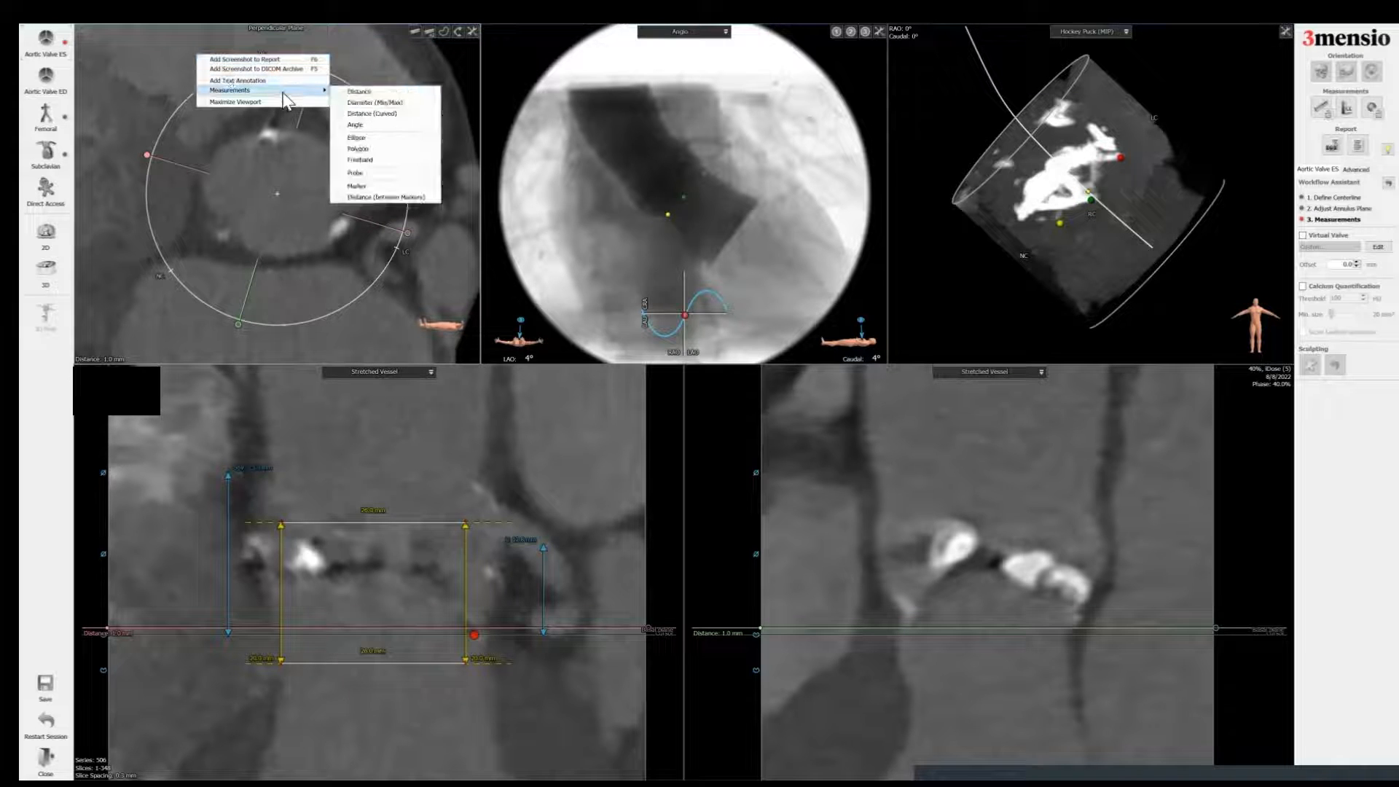
left_click(357, 137)
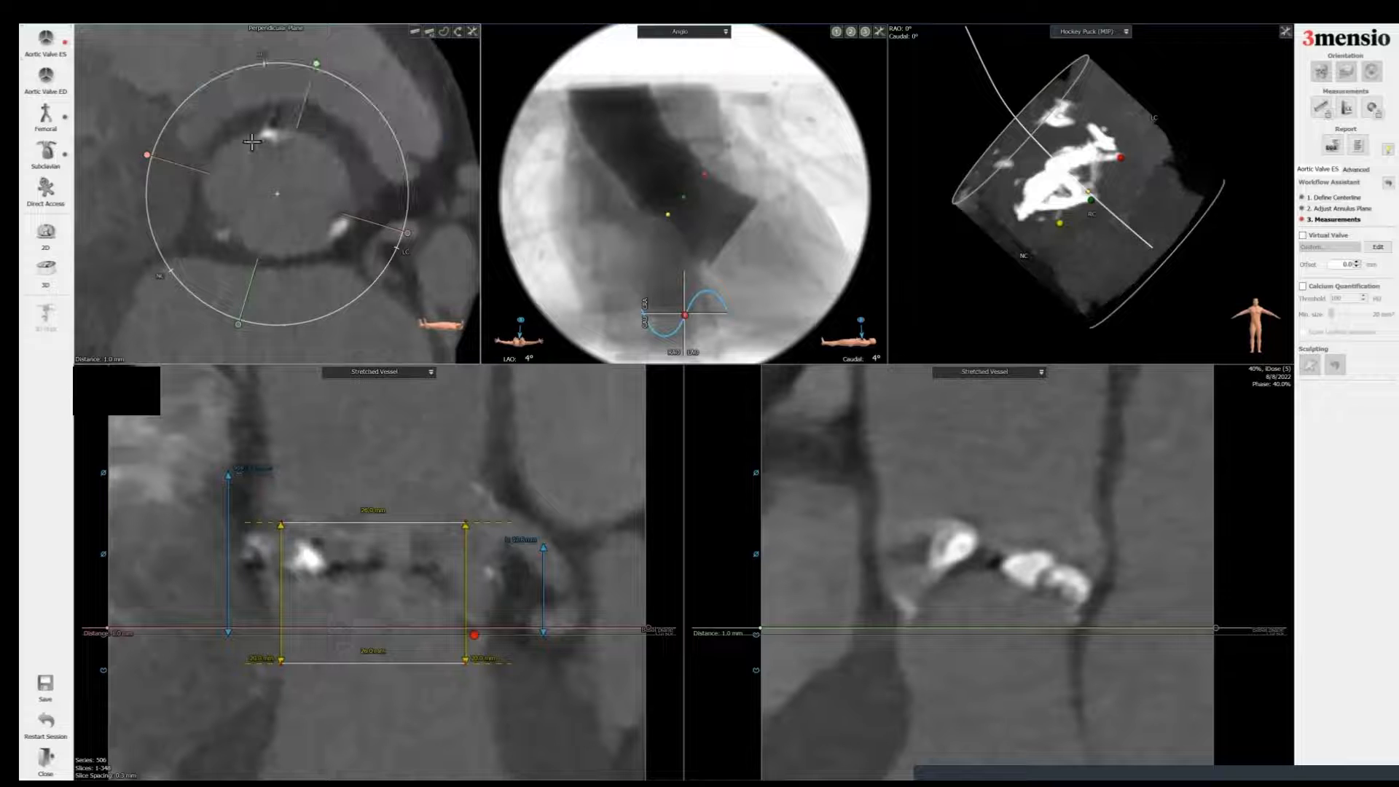
left_click_drag(278, 194, 325, 254)
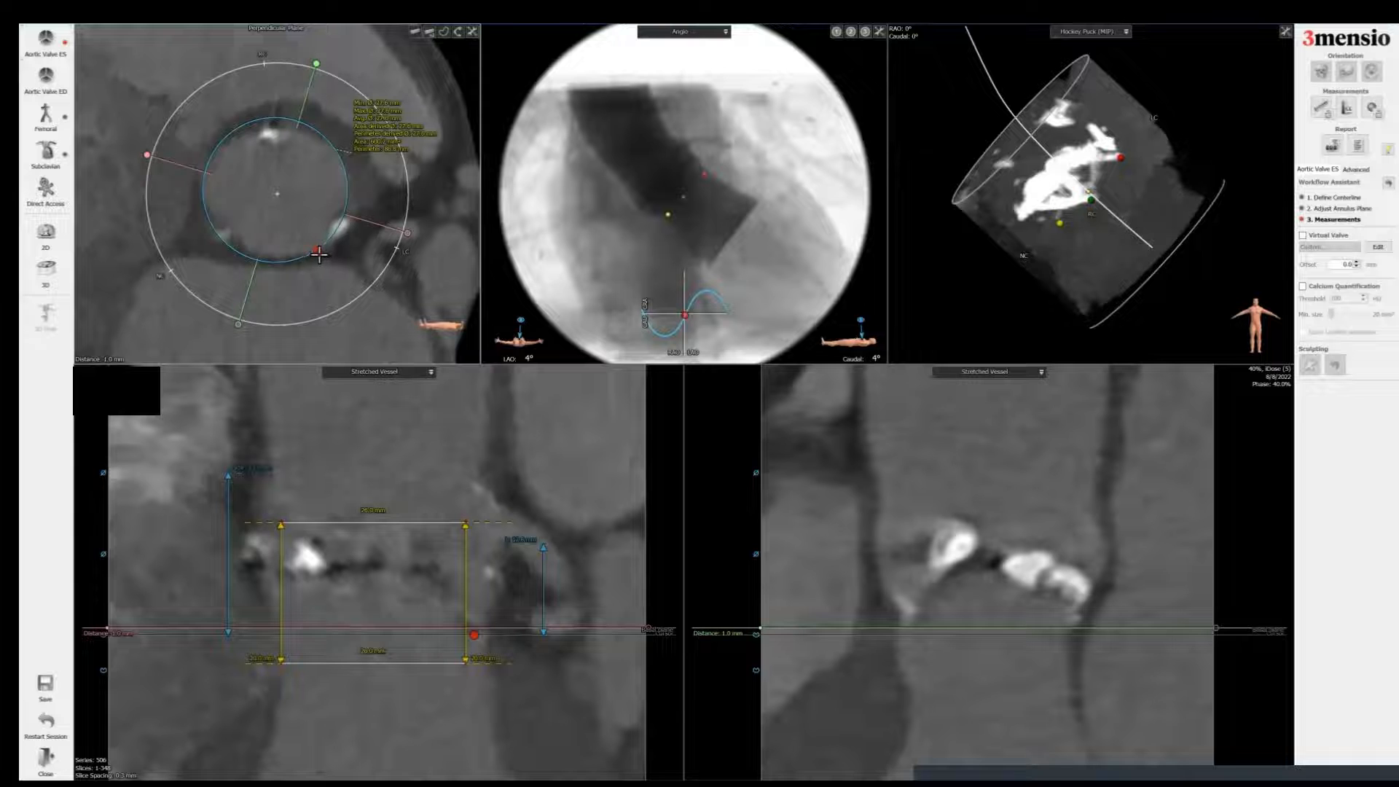
Step: Resize the ellipse to about 26 mm to fit the root wall and move its measurement label to the corner
right_click(317, 251)
left_click(326, 256)
left_click_drag(318, 251, 303, 220)
left_click_drag(168, 78, 102, 77)
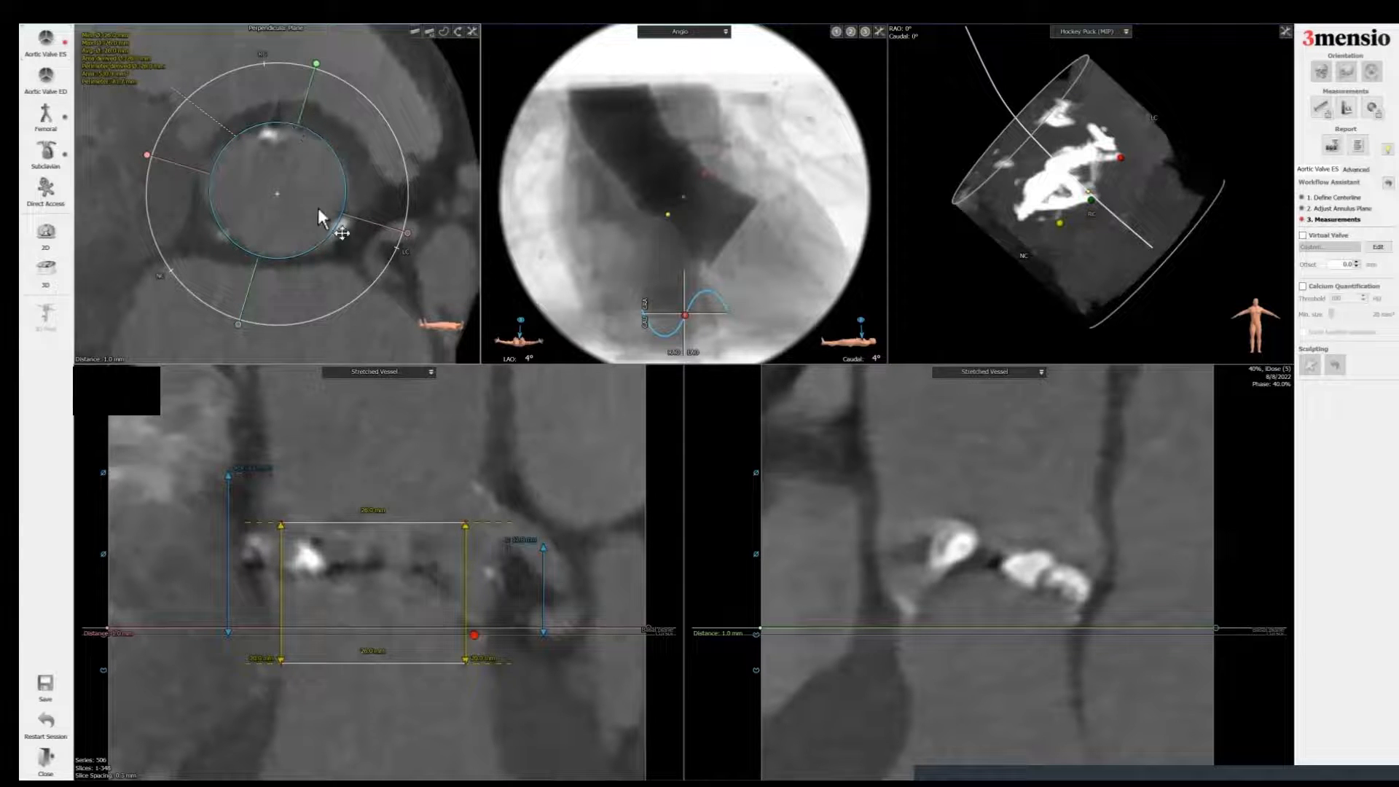
left_click_drag(297, 215, 294, 221)
Step: Add a report screenshot of the perpendicular plane titled Root 1mm, showing measurement values in the screenshot
key("space")
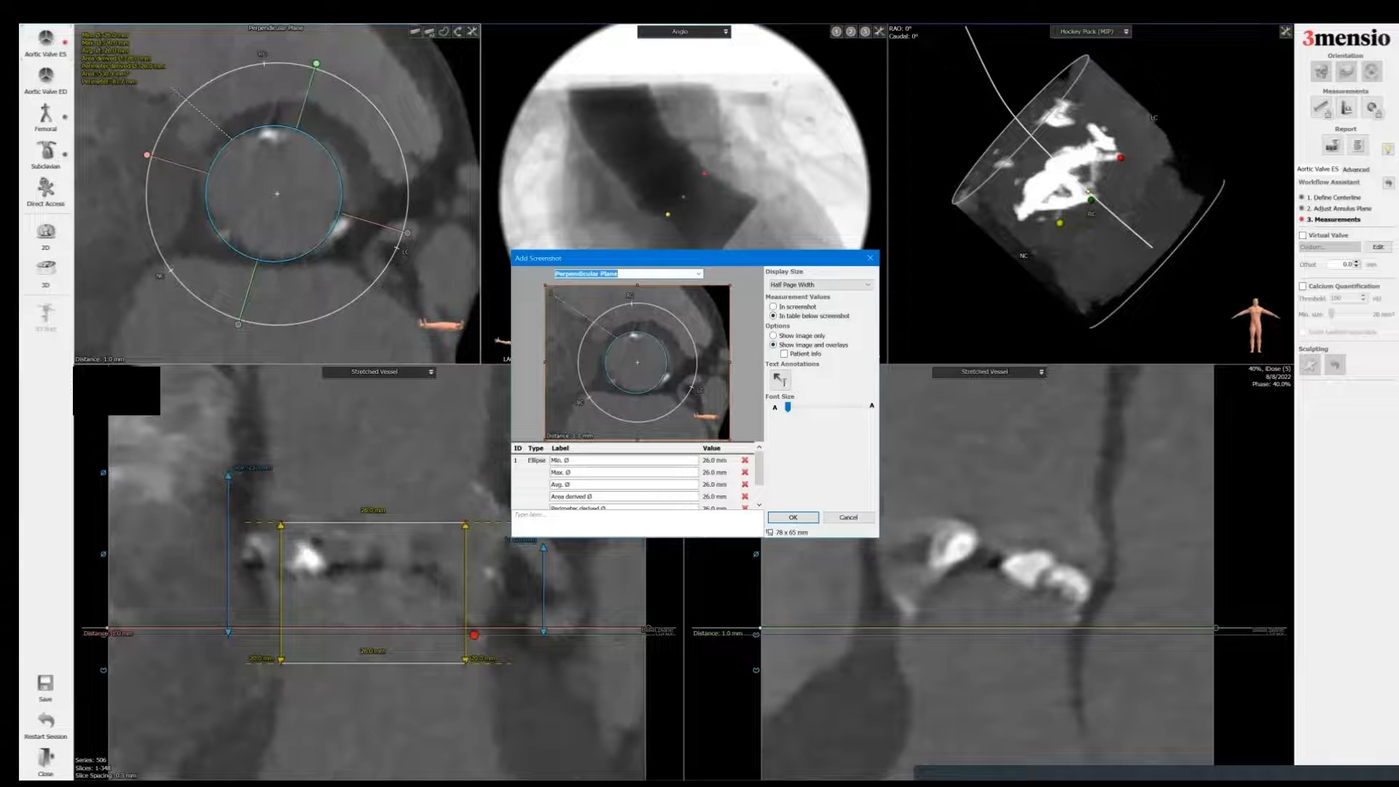
left_click(774, 307)
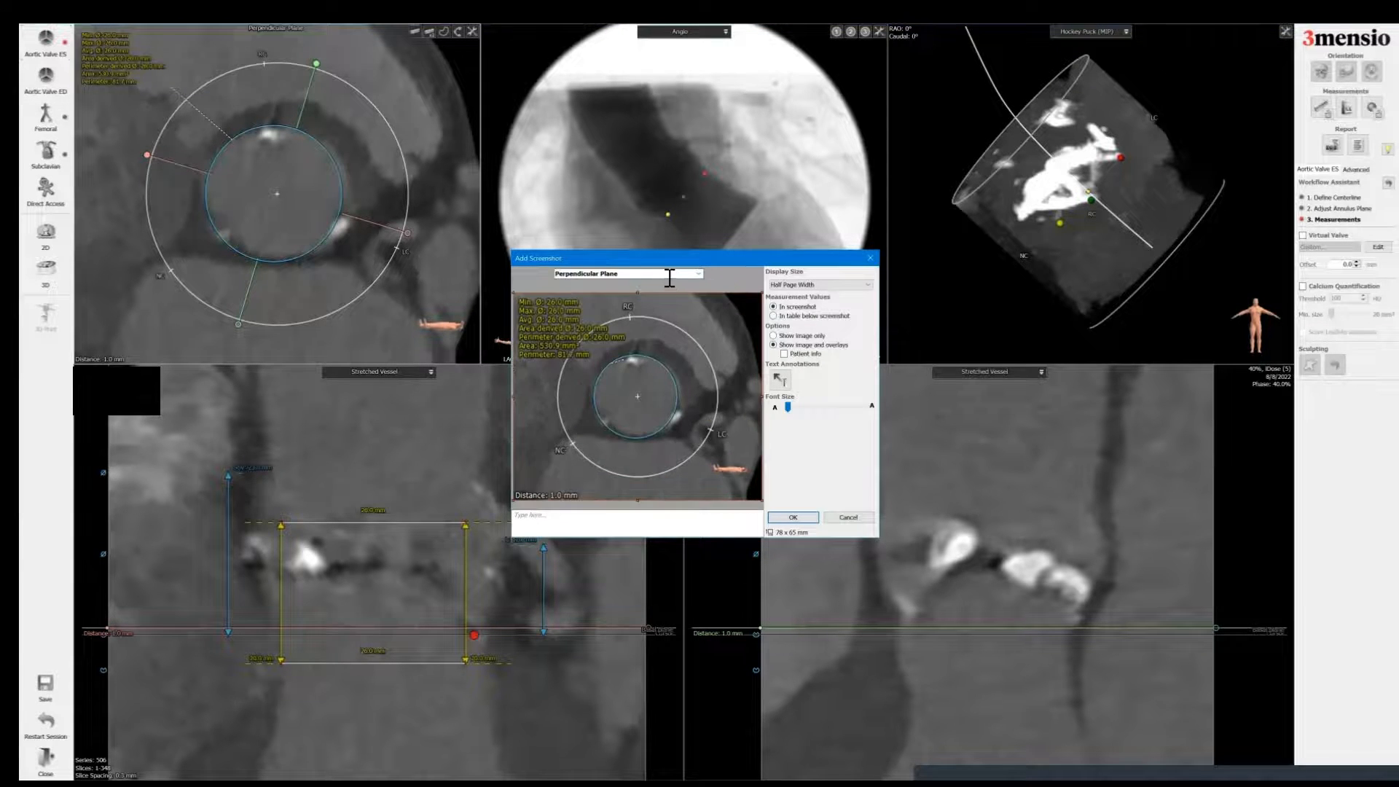
triple_click(669, 278)
type("Root 1mm")
key("Return")
Step: Move the perpendicular plane to 4.0 mm and add a report screenshot titled 4mm
scroll(672, 268, "up", 1)
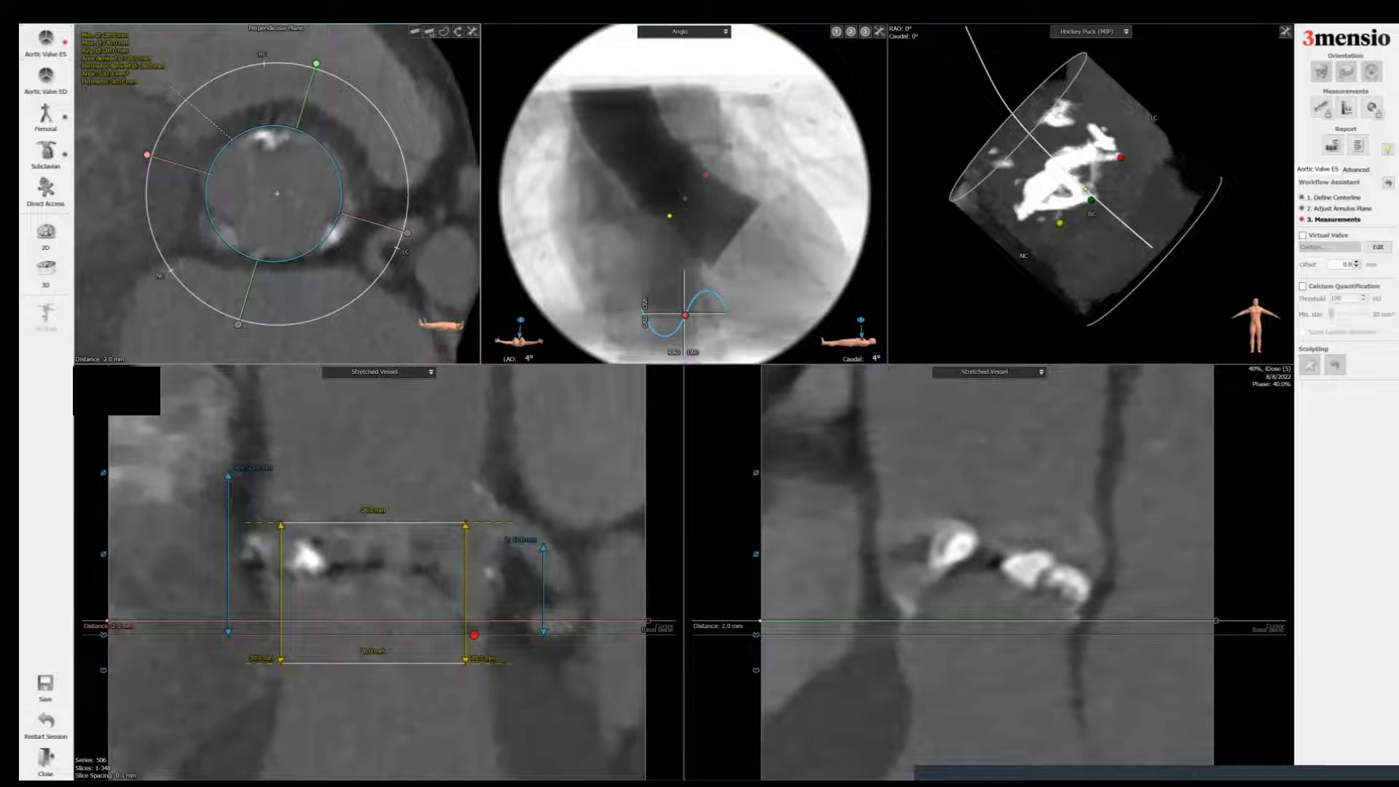
scroll(672, 268, "up", 6)
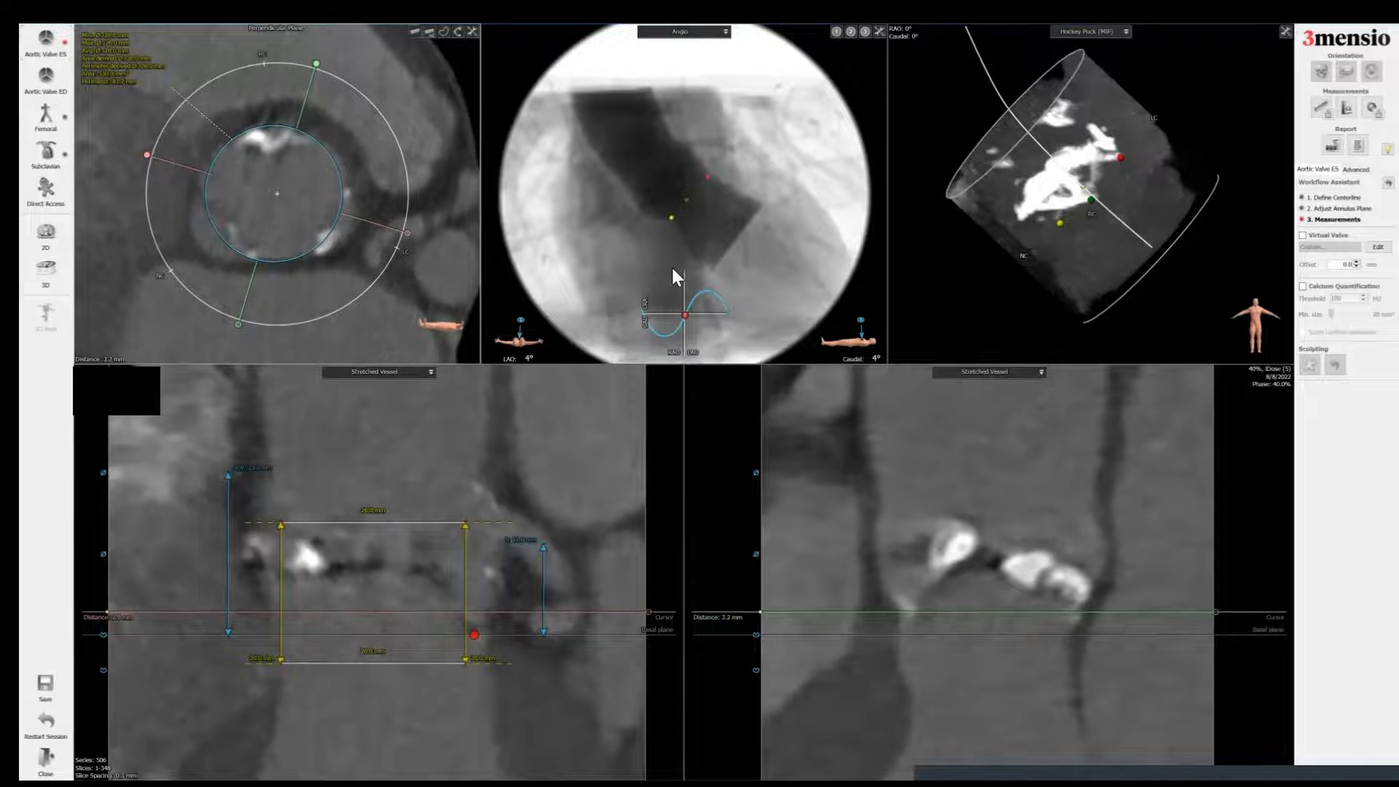
scroll(671, 268, "down", 1)
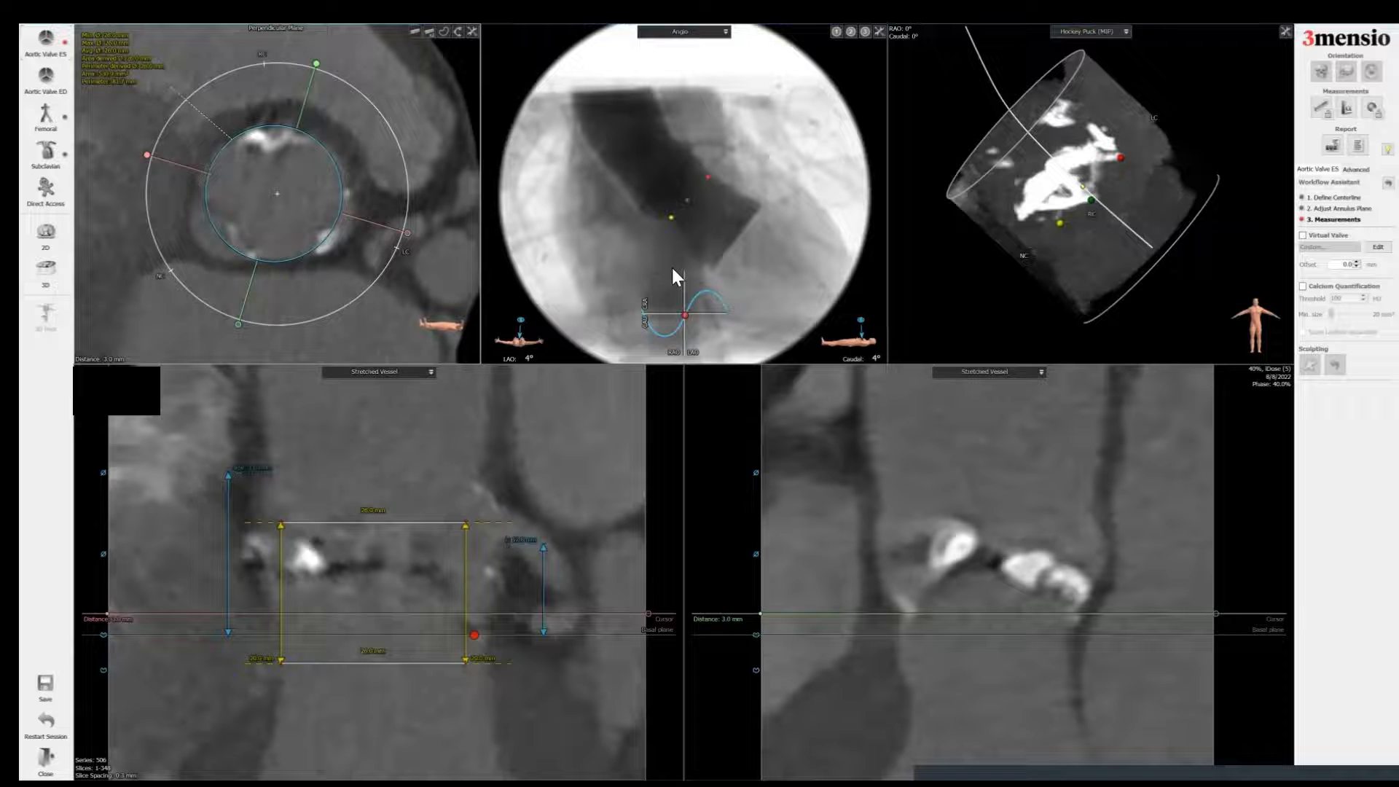
scroll(669, 268, "up", 5)
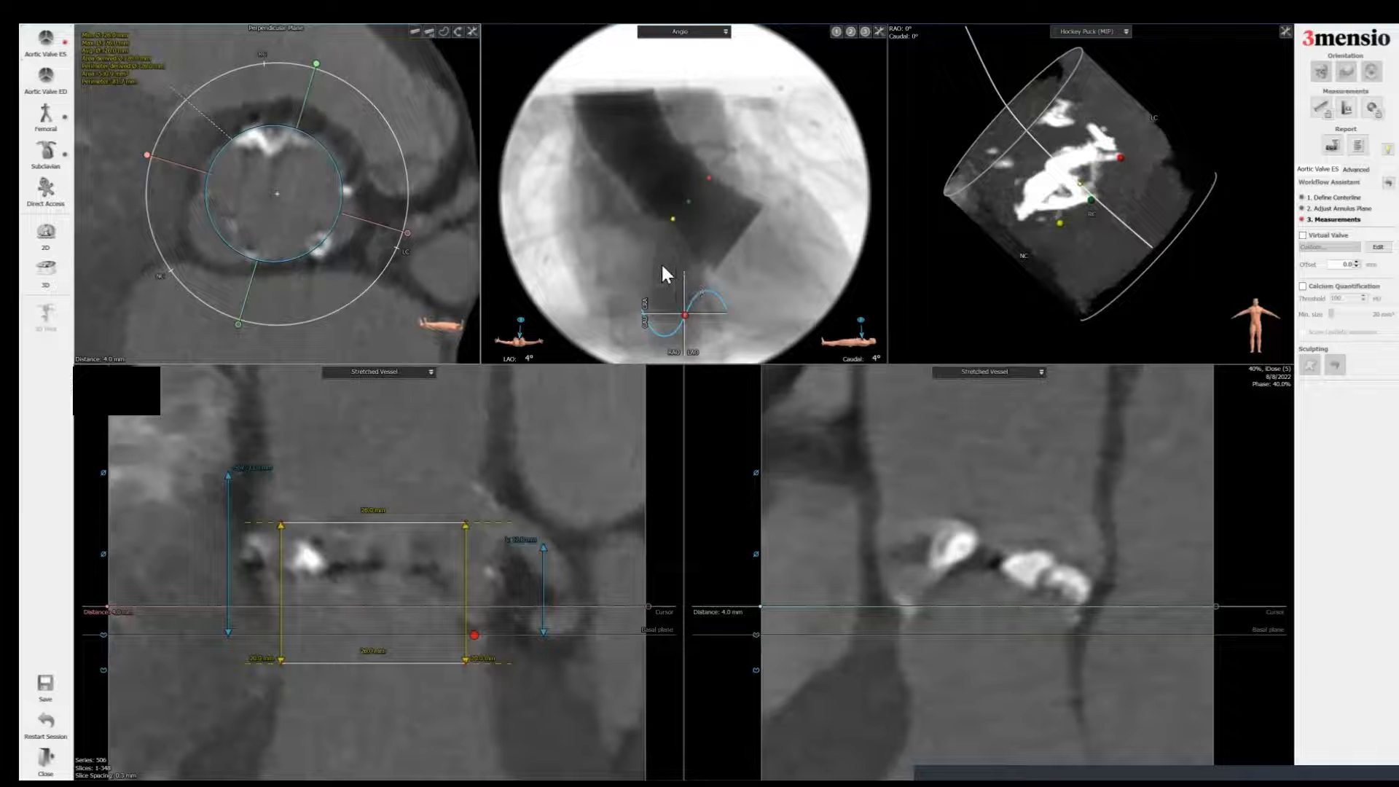
key("space")
type("4mm")
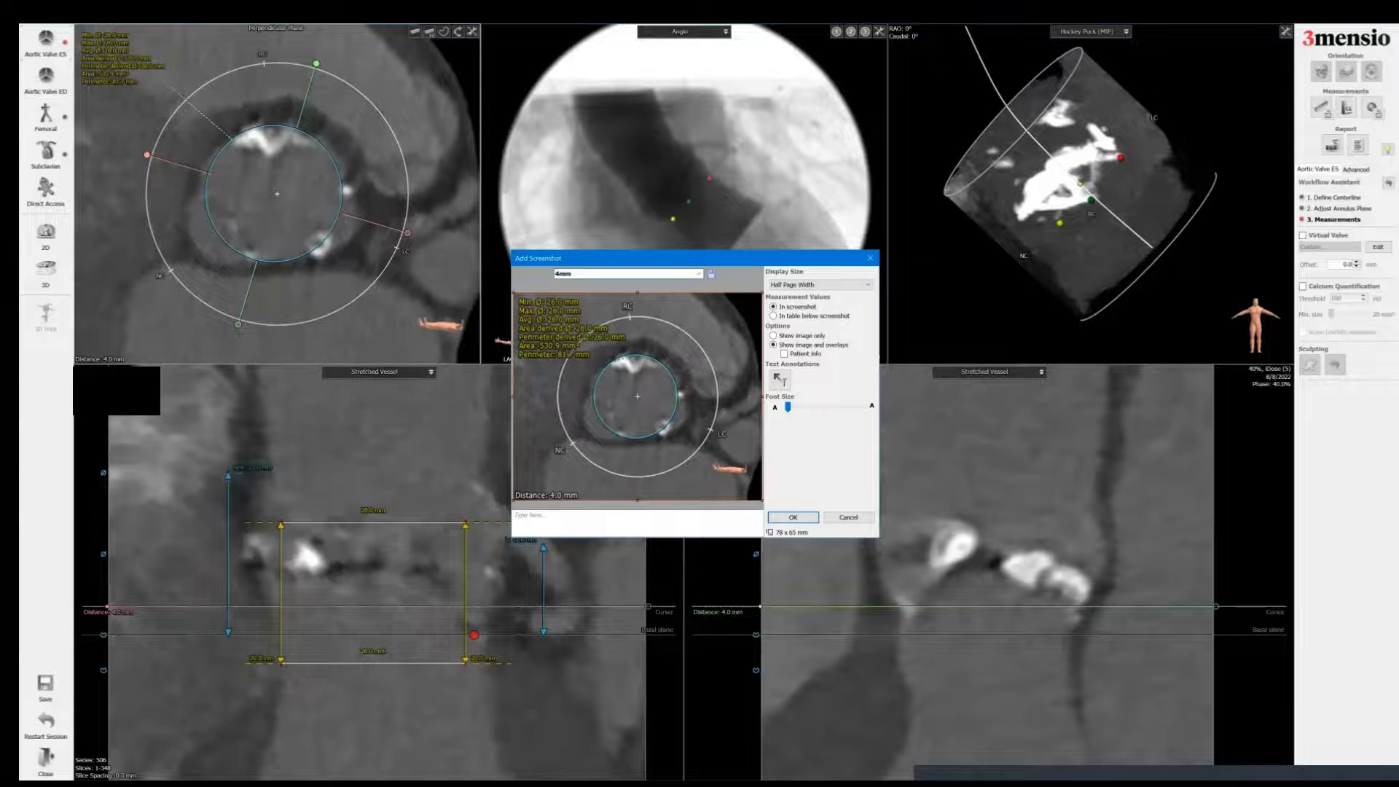
key("Return")
Step: Move the perpendicular plane to 5.0 mm and add a report screenshot titled 5mm
scroll(662, 265, "up", 4)
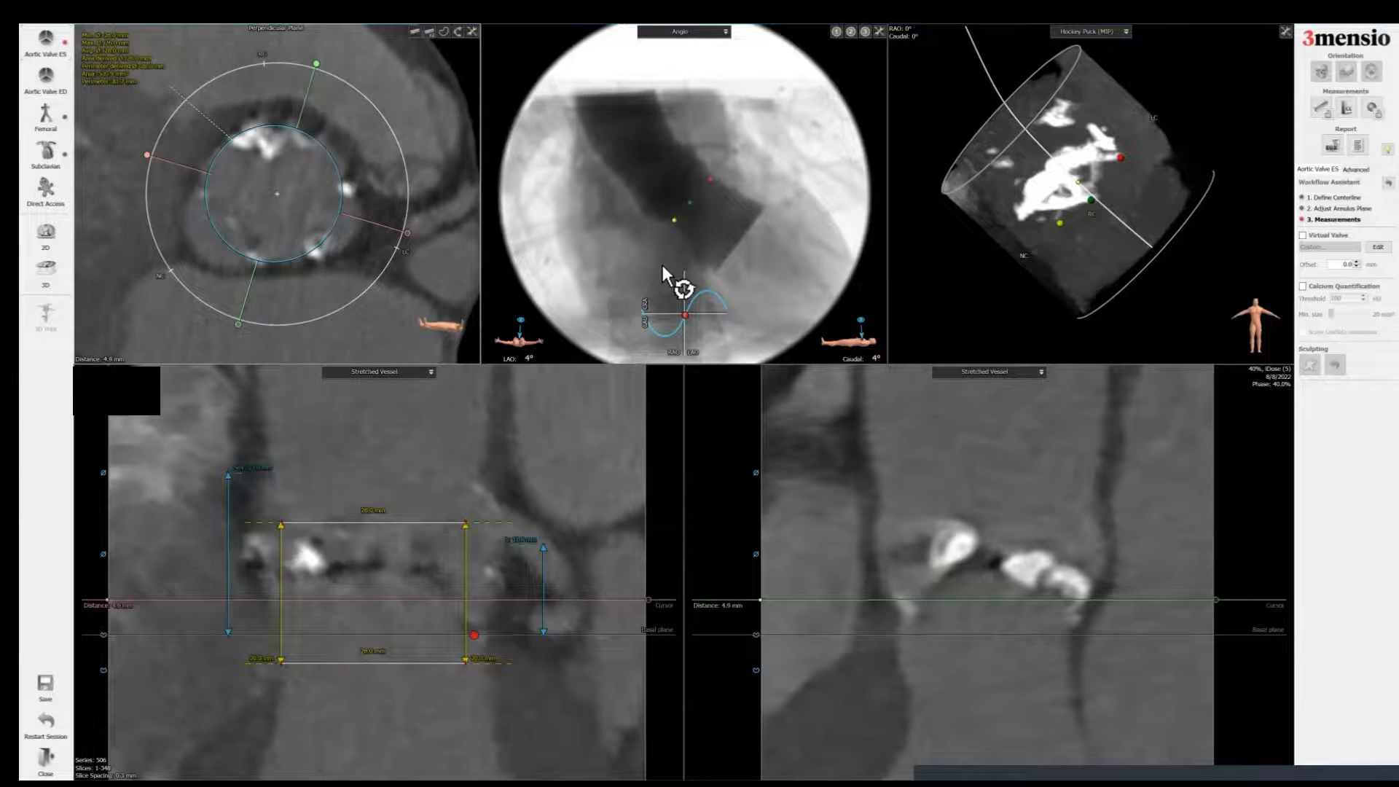
scroll(662, 265, "up", 1)
key("space")
type("5mm")
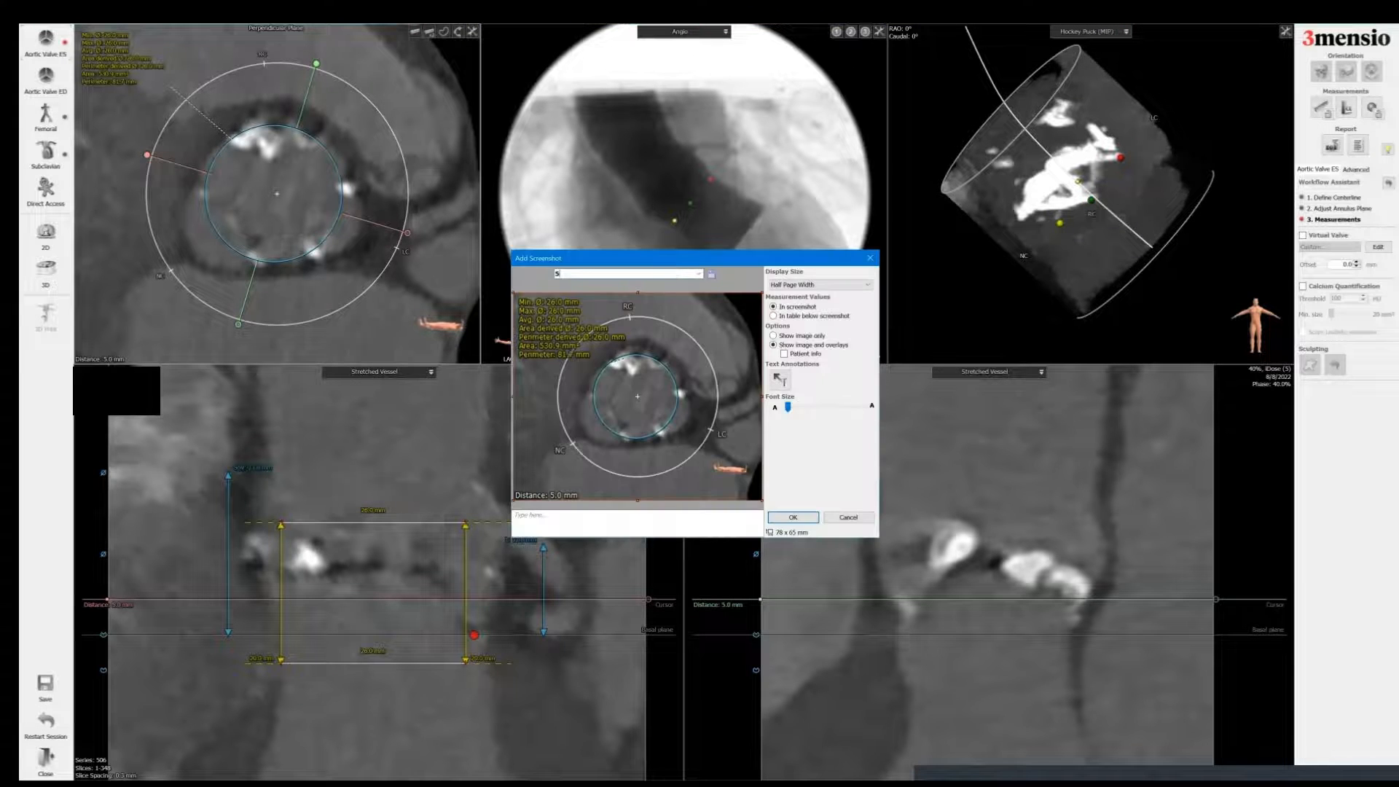
key("Return")
Step: Move the perpendicular plane to 9.0 mm and add a report screenshot titled 9mm
scroll(662, 262, "up", 6)
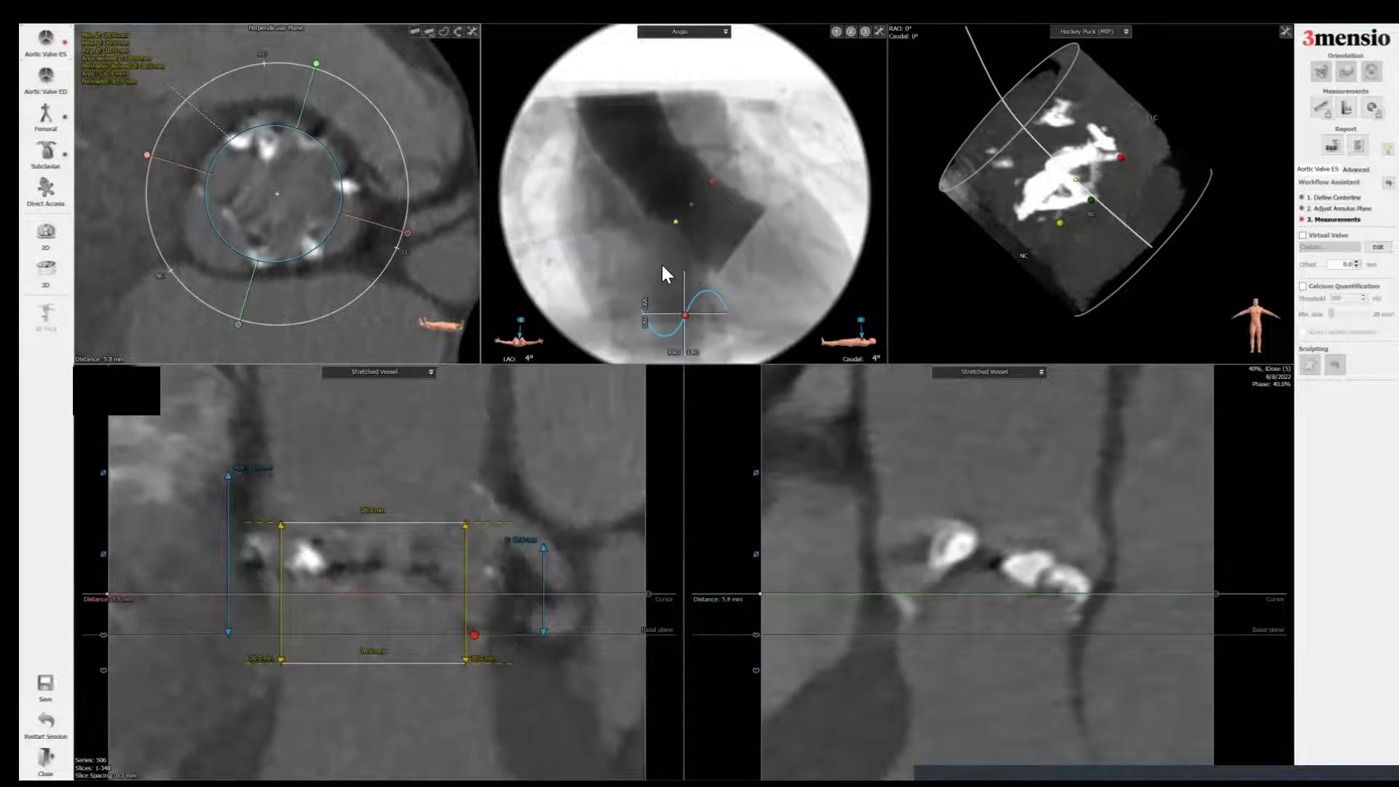
scroll(662, 266, "down", 1)
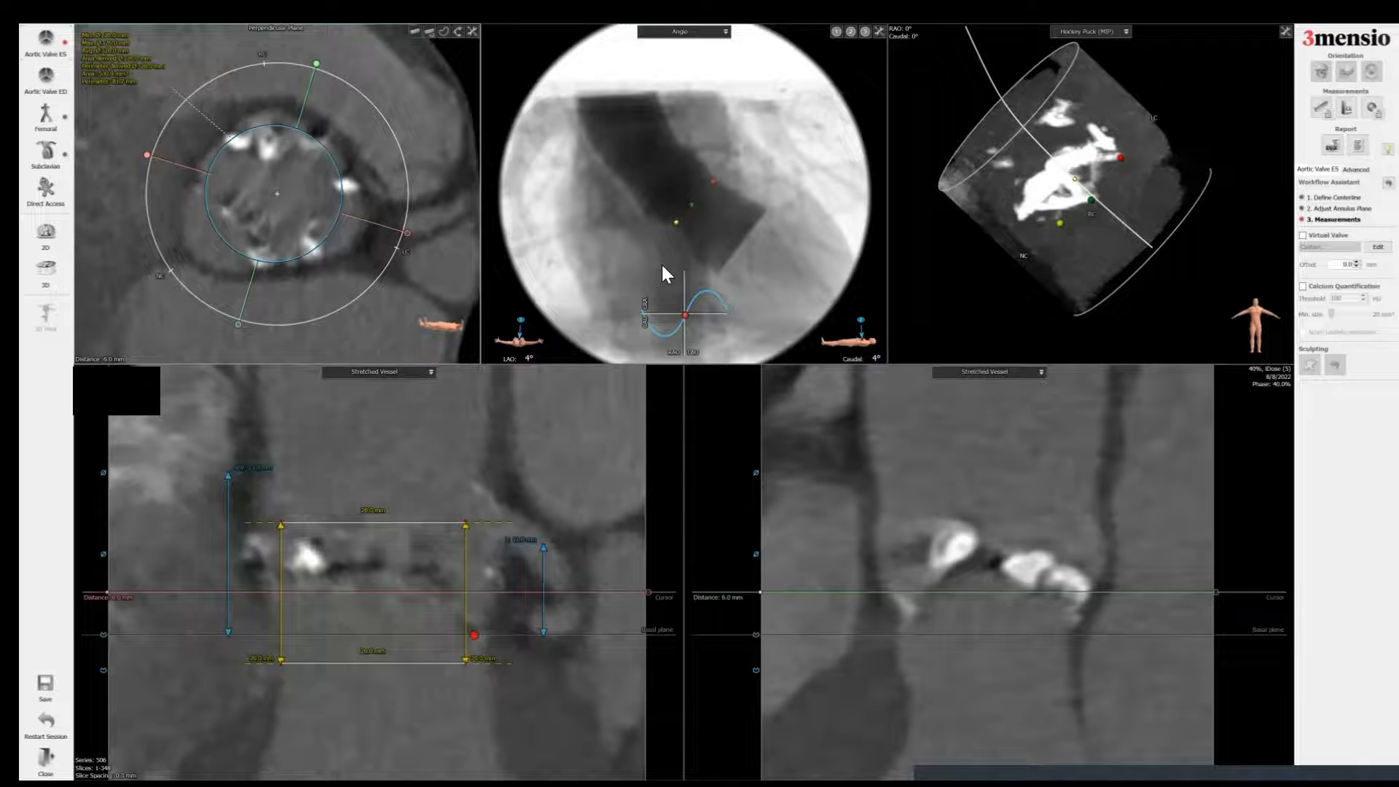
scroll(662, 262, "up", 5)
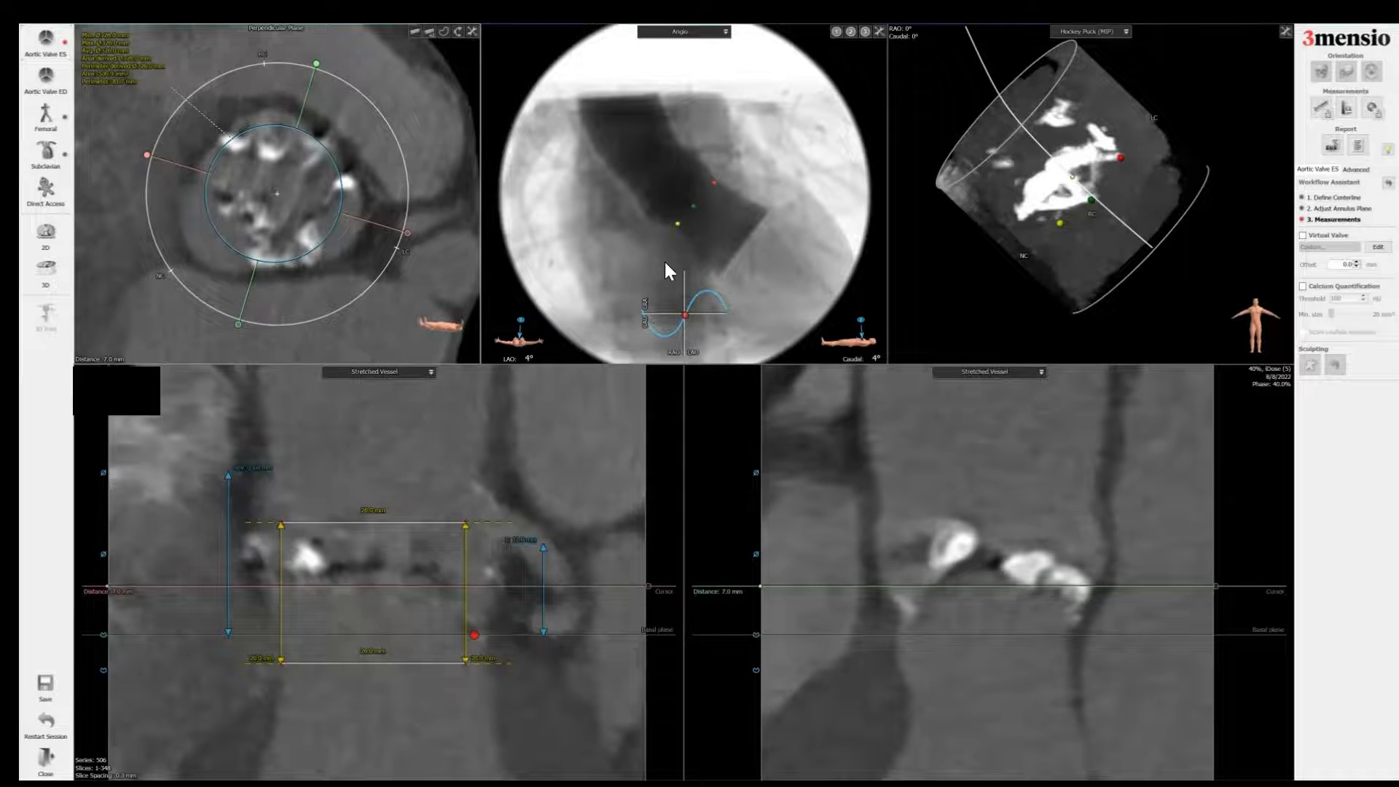
scroll(664, 262, "up", 5)
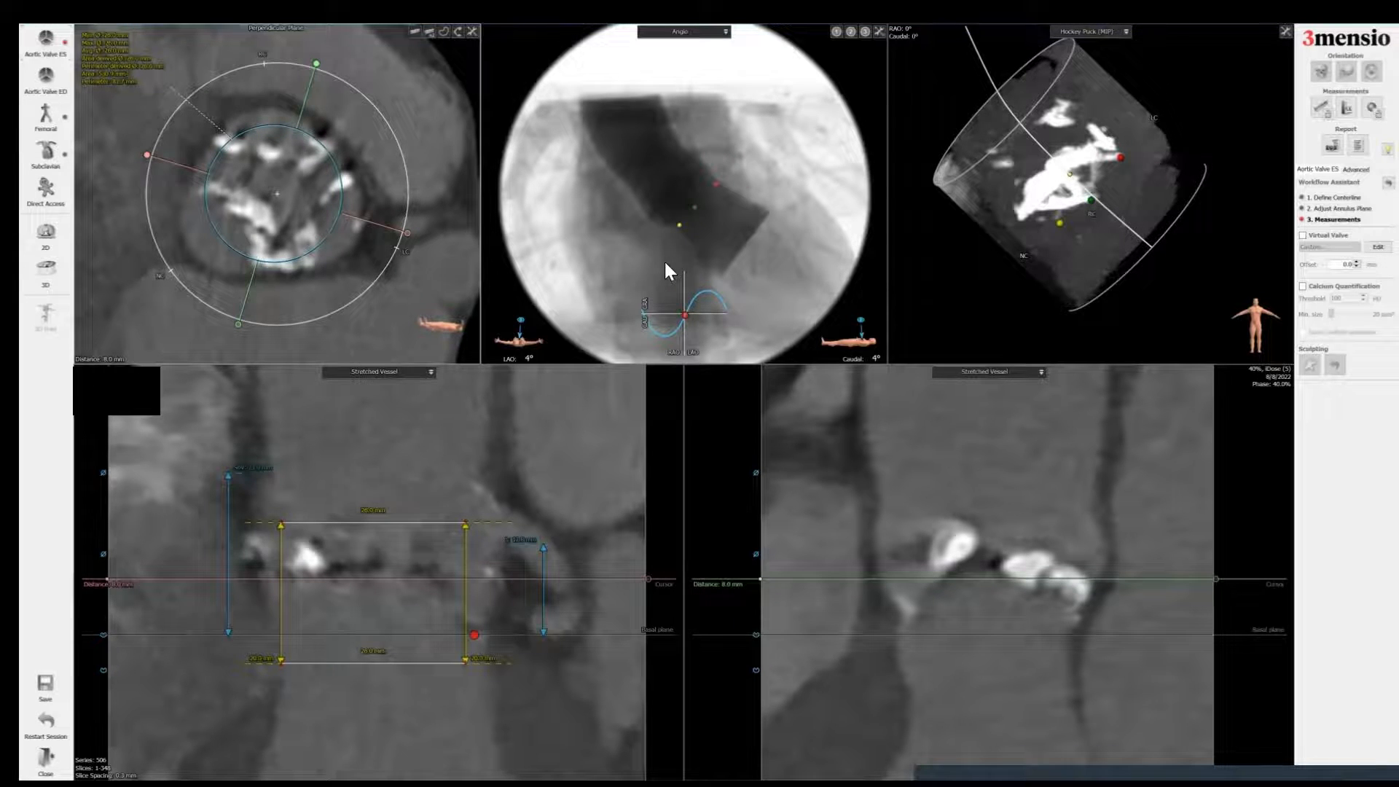
scroll(665, 263, "up", 5)
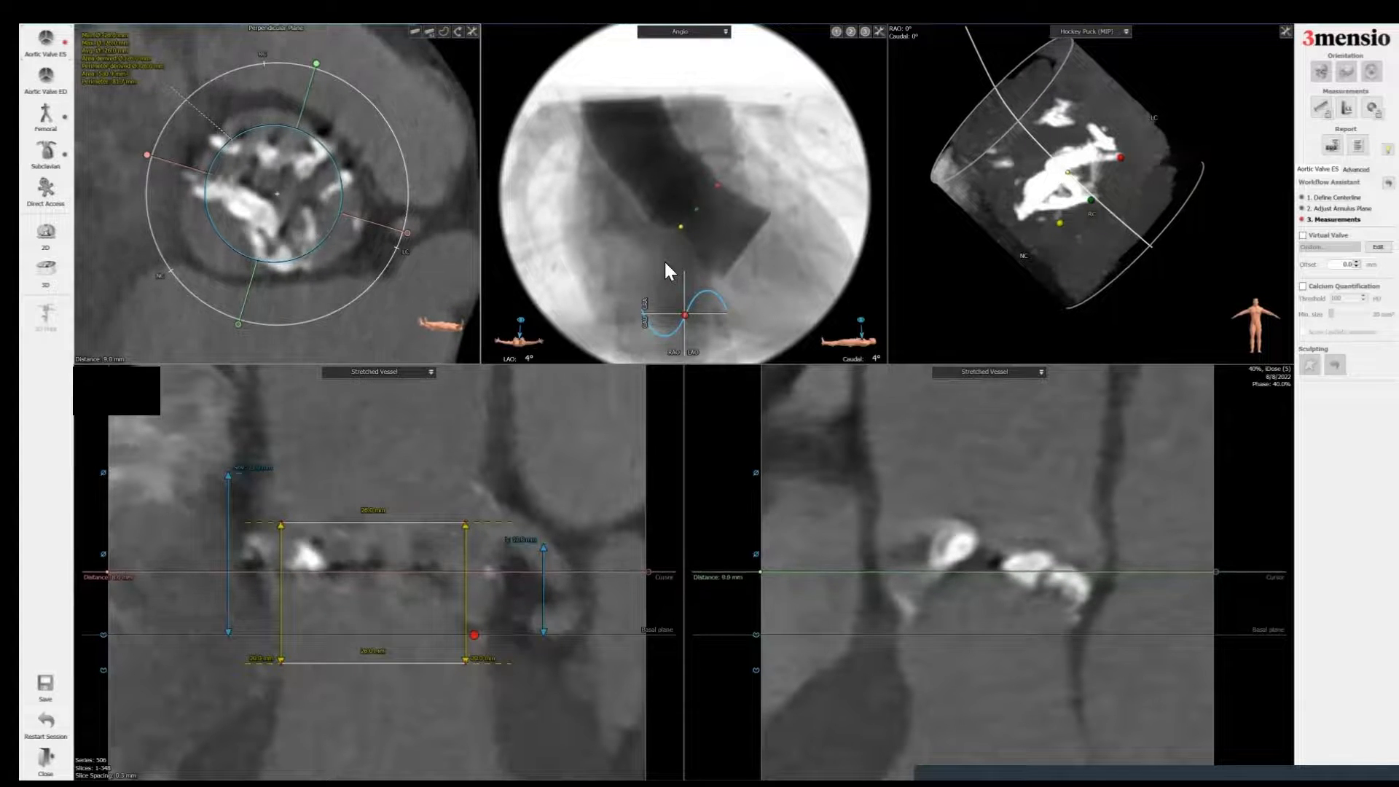
scroll(665, 263, "down", 1)
key("space")
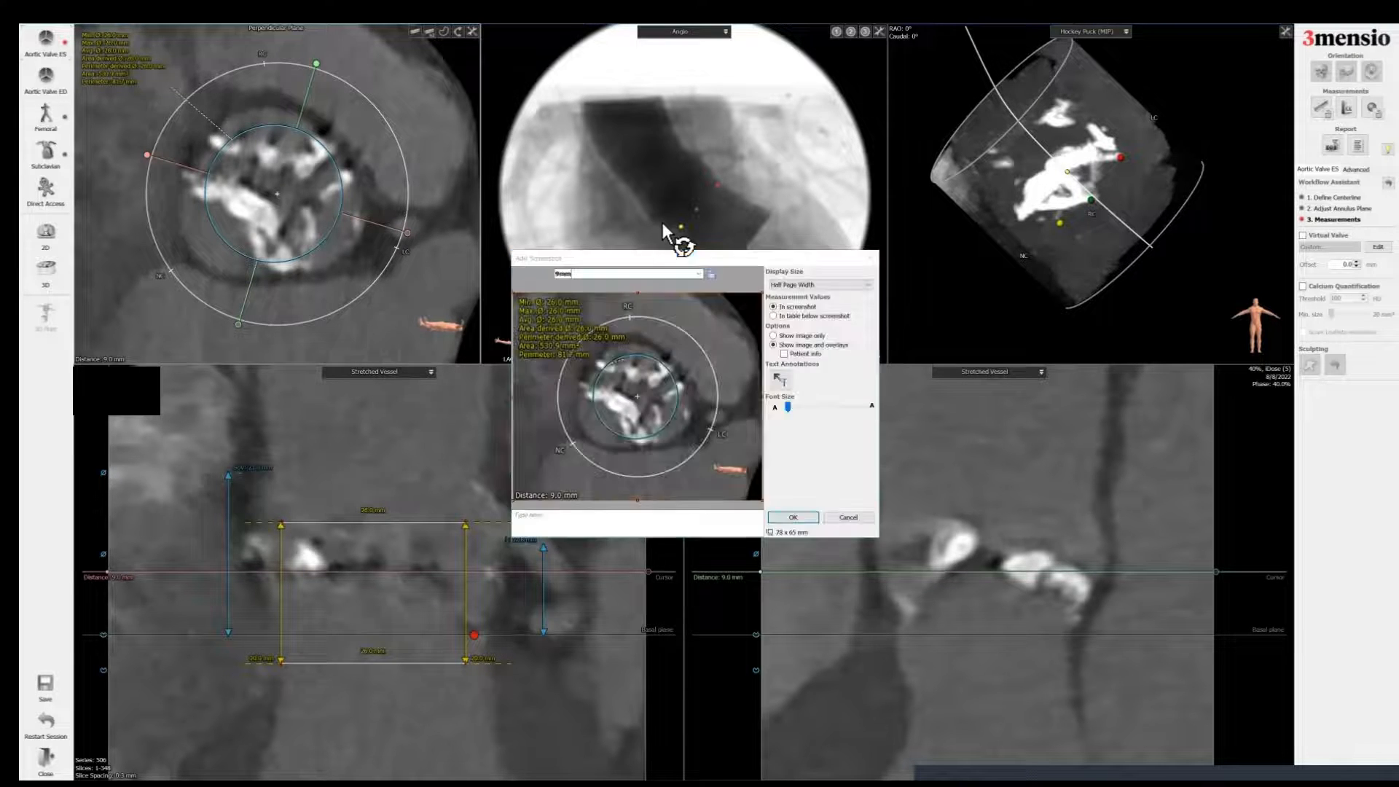
key("Return")
Step: Move the perpendicular plane to 10.0 mm and add a report screenshot titled 10mm
scroll(662, 221, "up", 2)
scroll(662, 222, "up", 3)
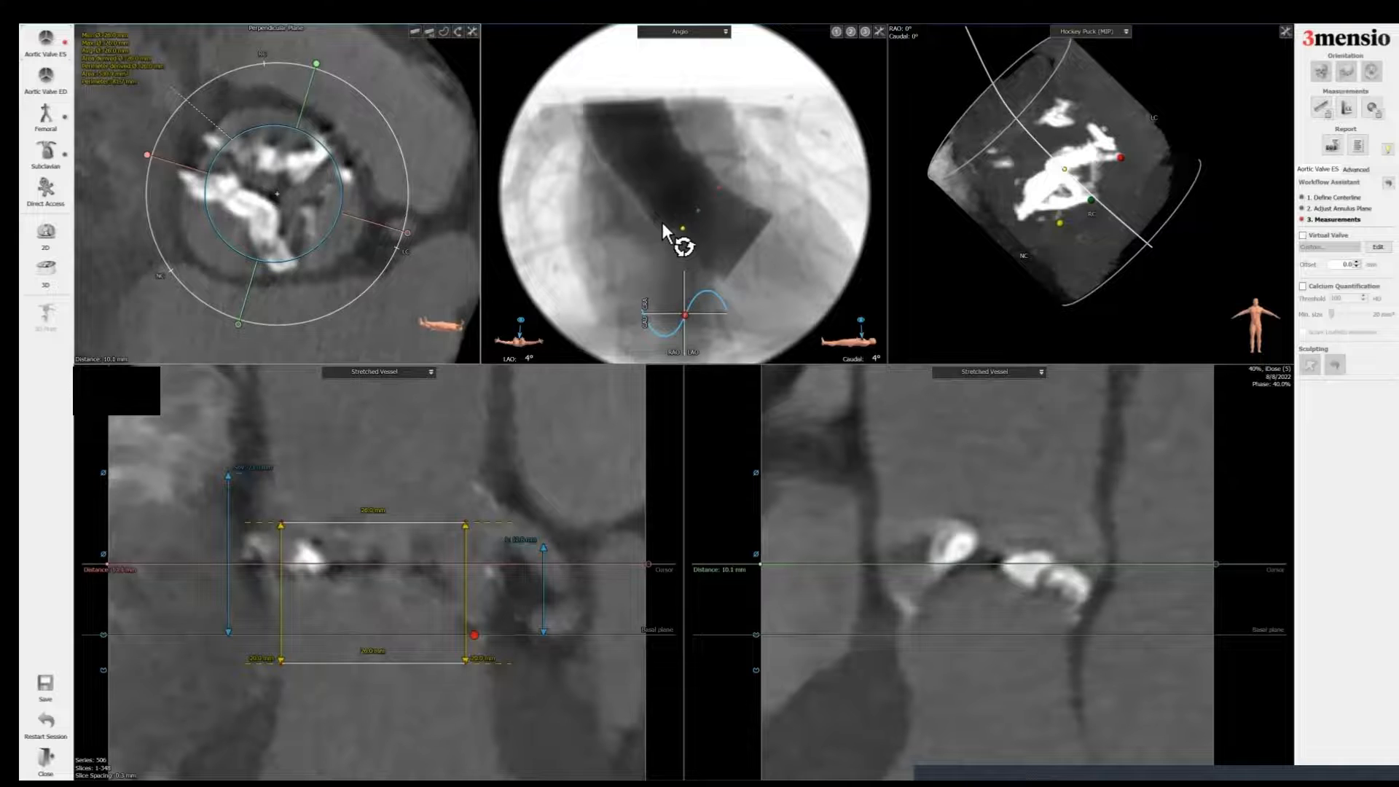
key("space")
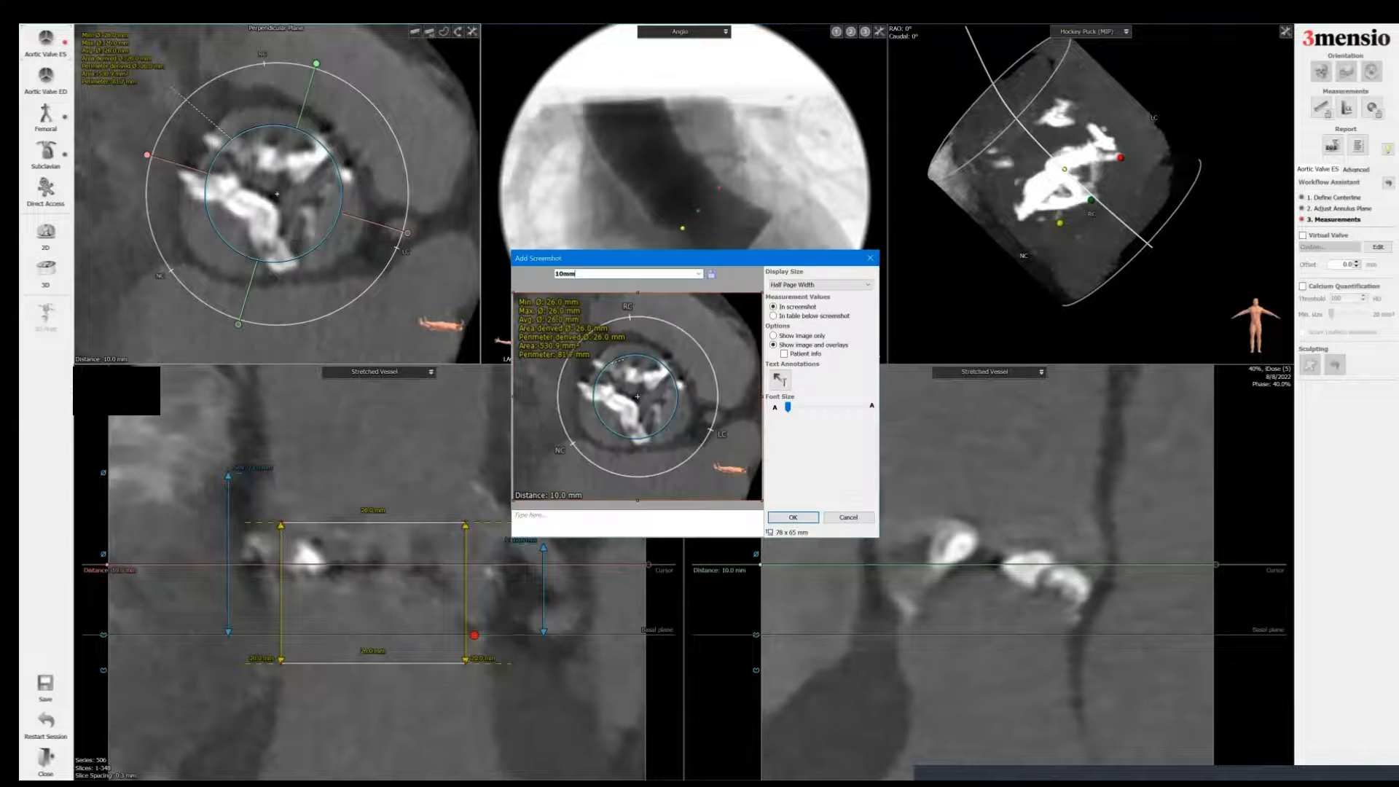
key("Return")
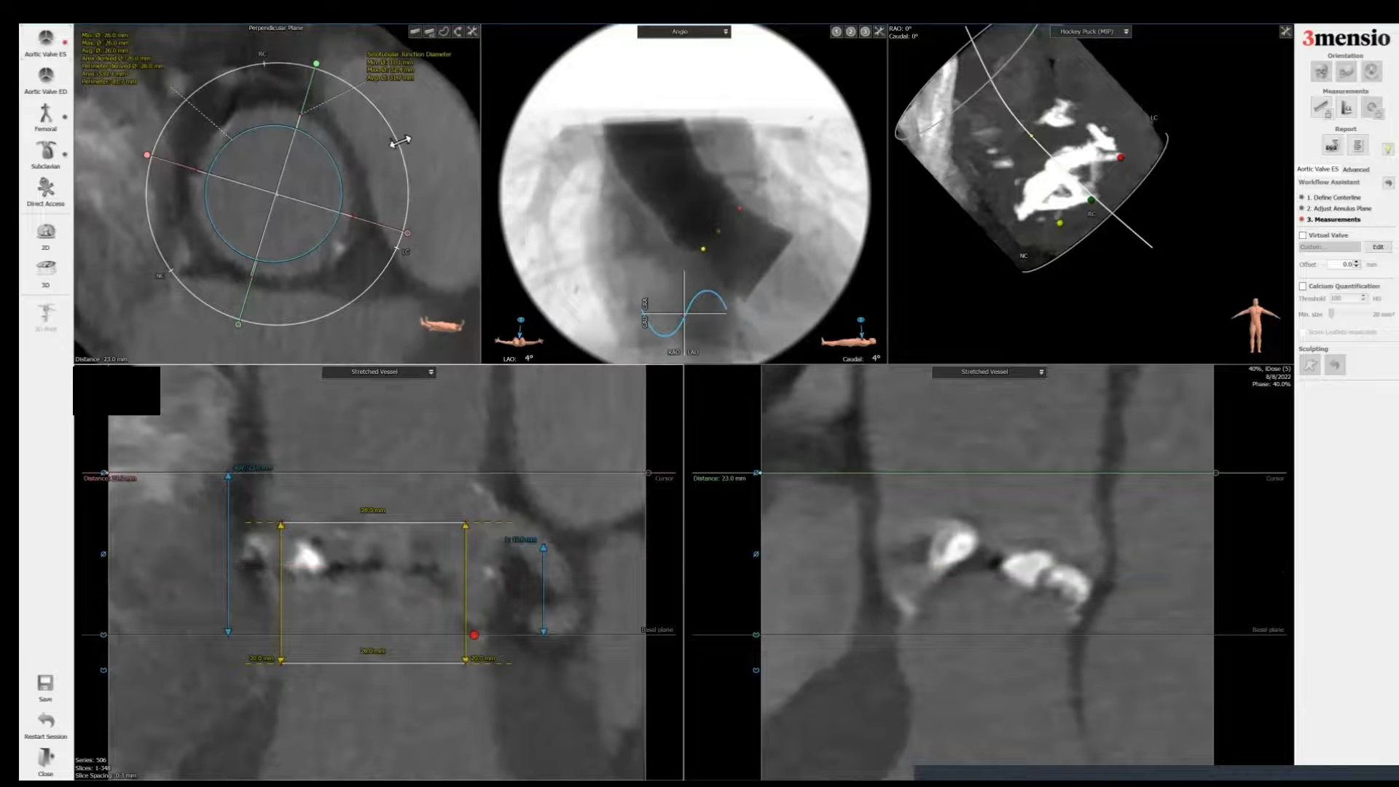
Step: Add a report screenshot of the perpendicular plane titled Sinotubular Junction
right_click(426, 141)
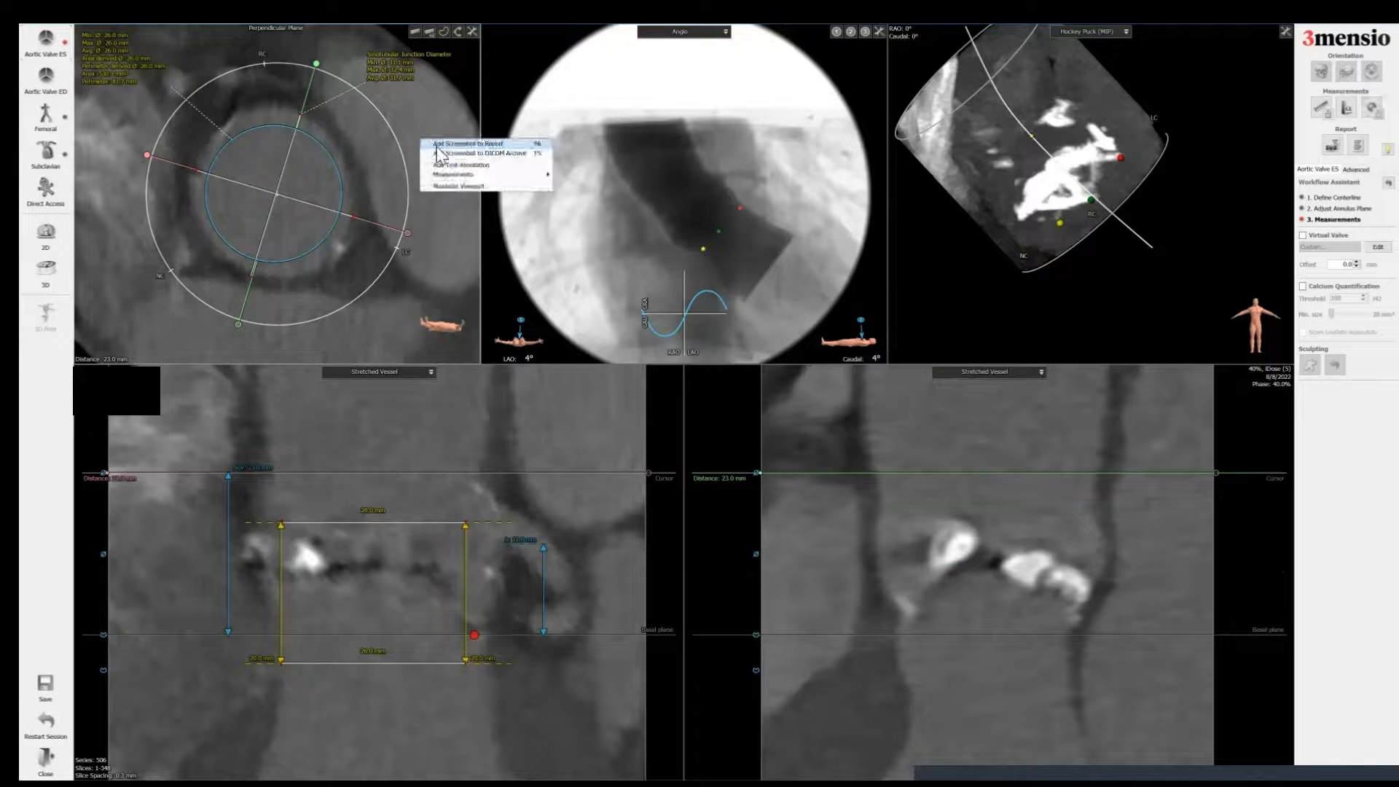
left_click(436, 146)
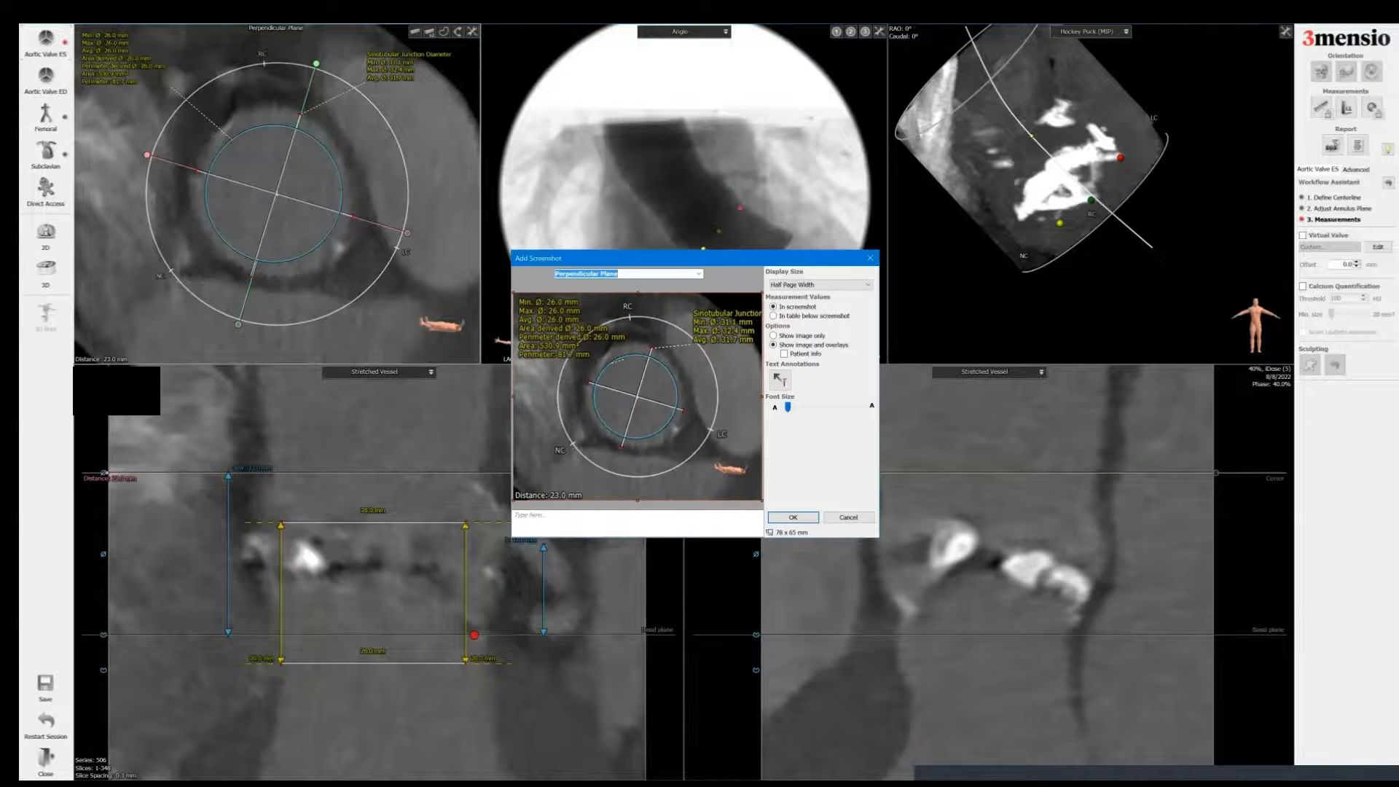
left_click(698, 273)
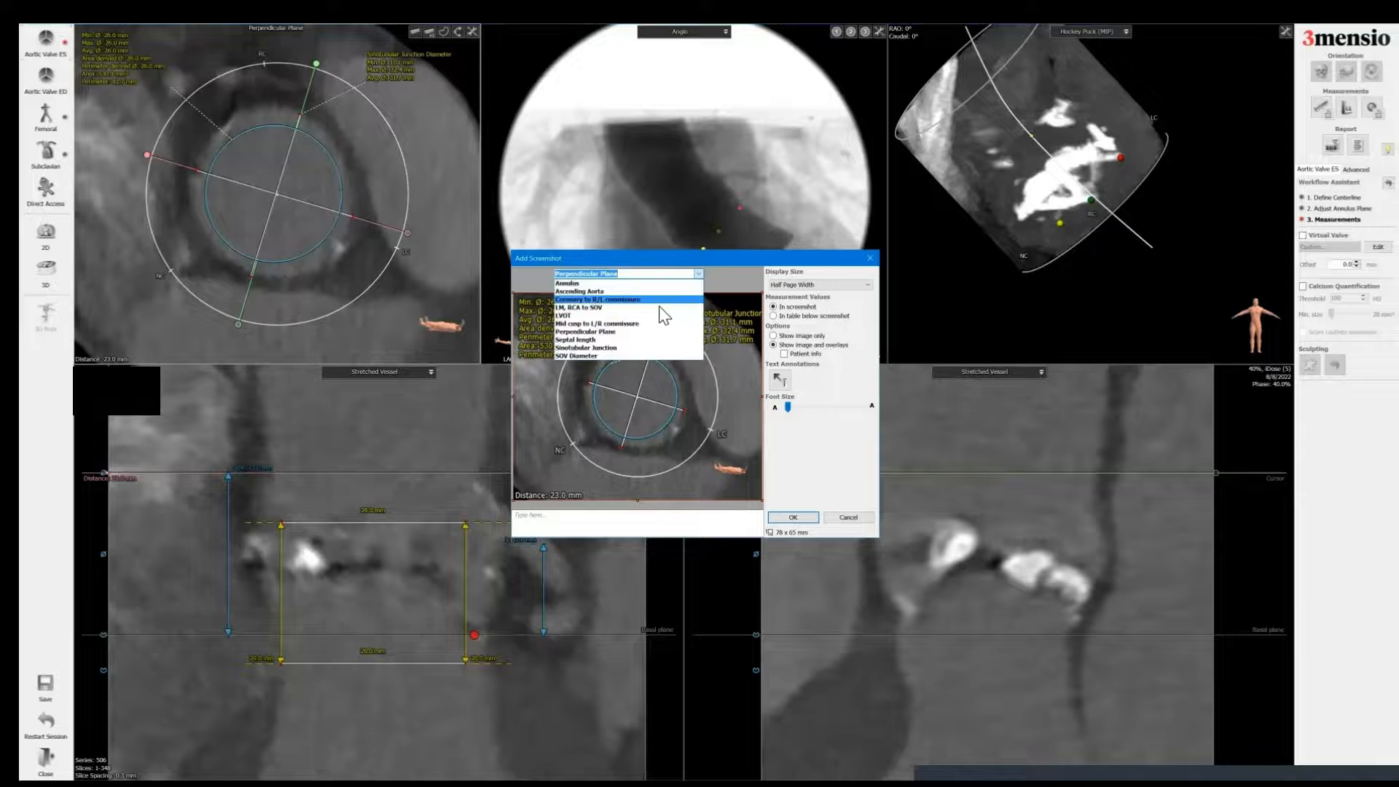
left_click(659, 348)
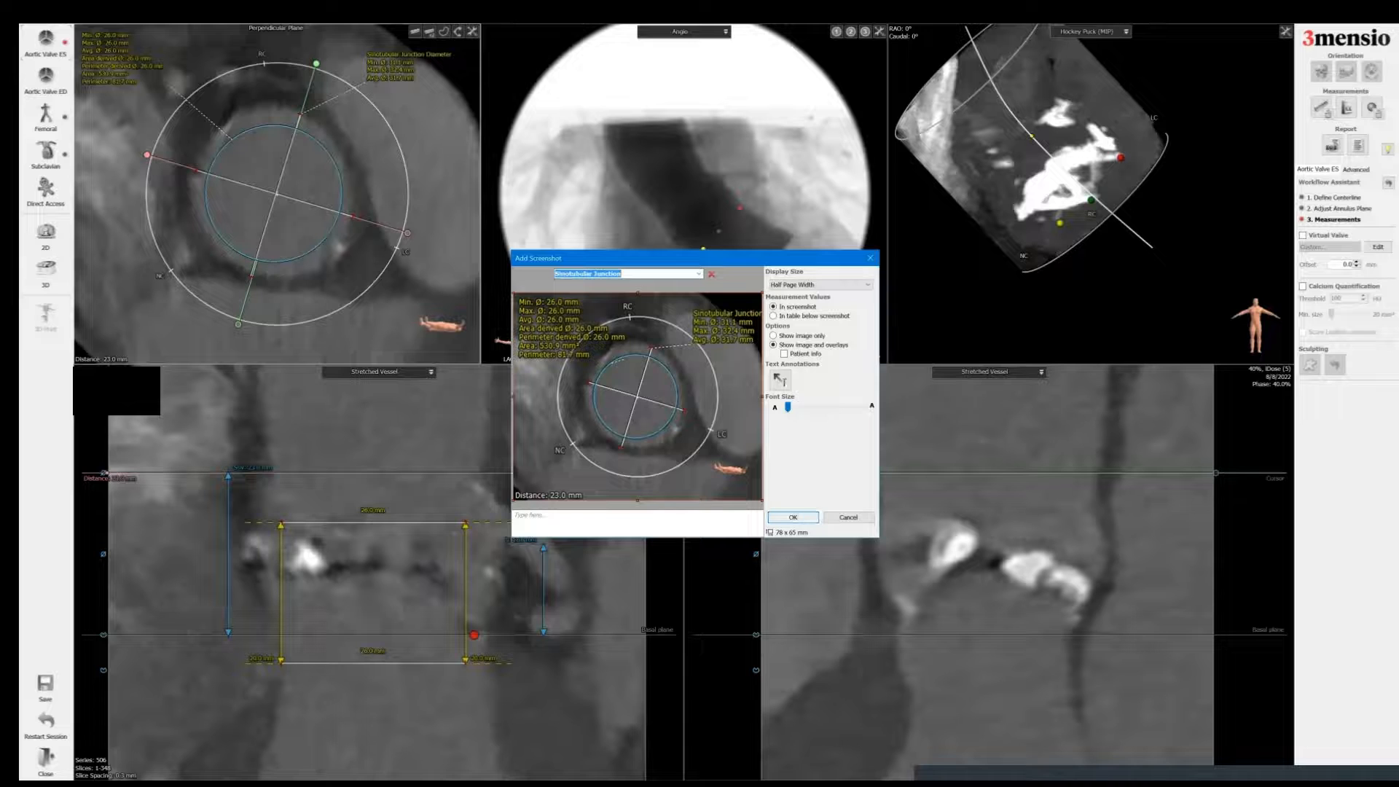
left_click(793, 518)
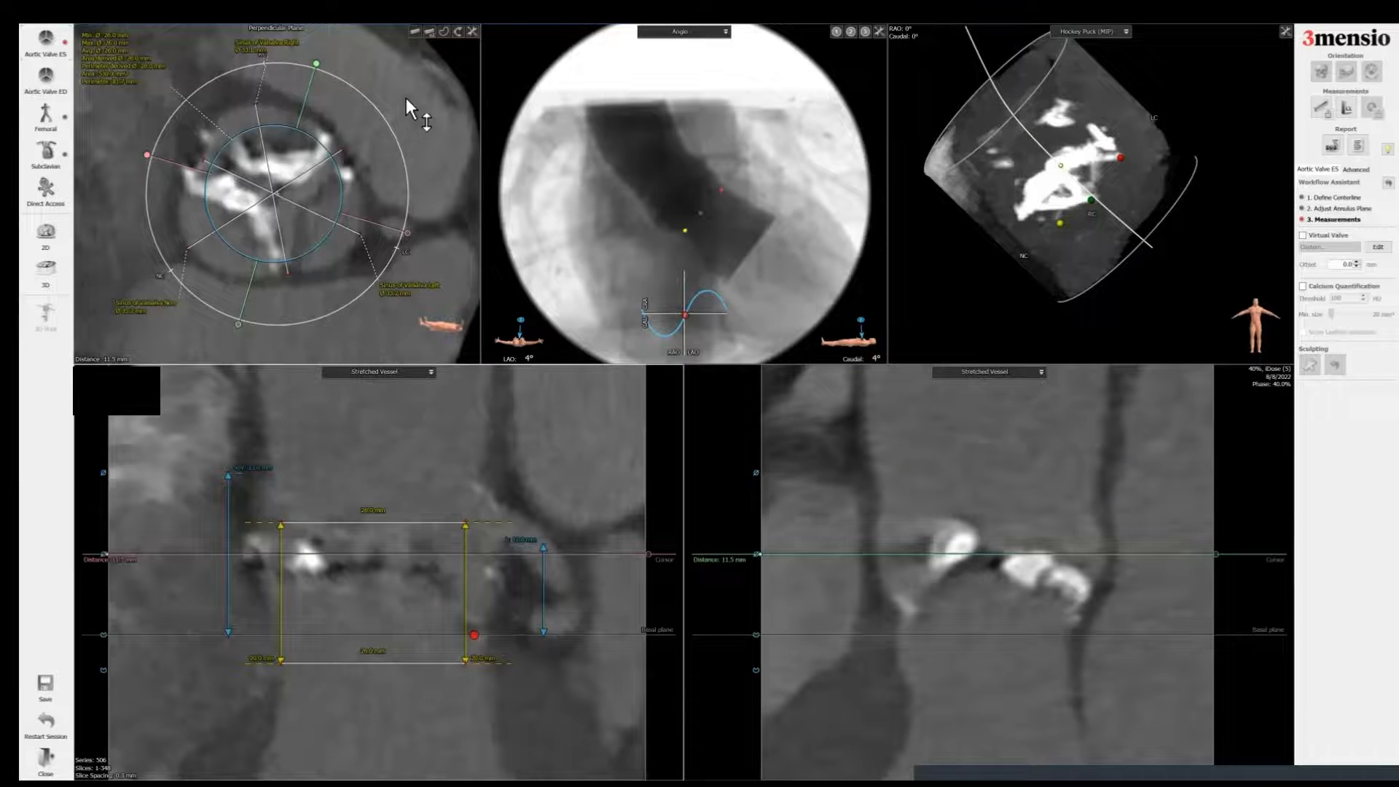
Step: Add a report screenshot of the perpendicular plane at the sinus level titled SOV Diameter
right_click(405, 99)
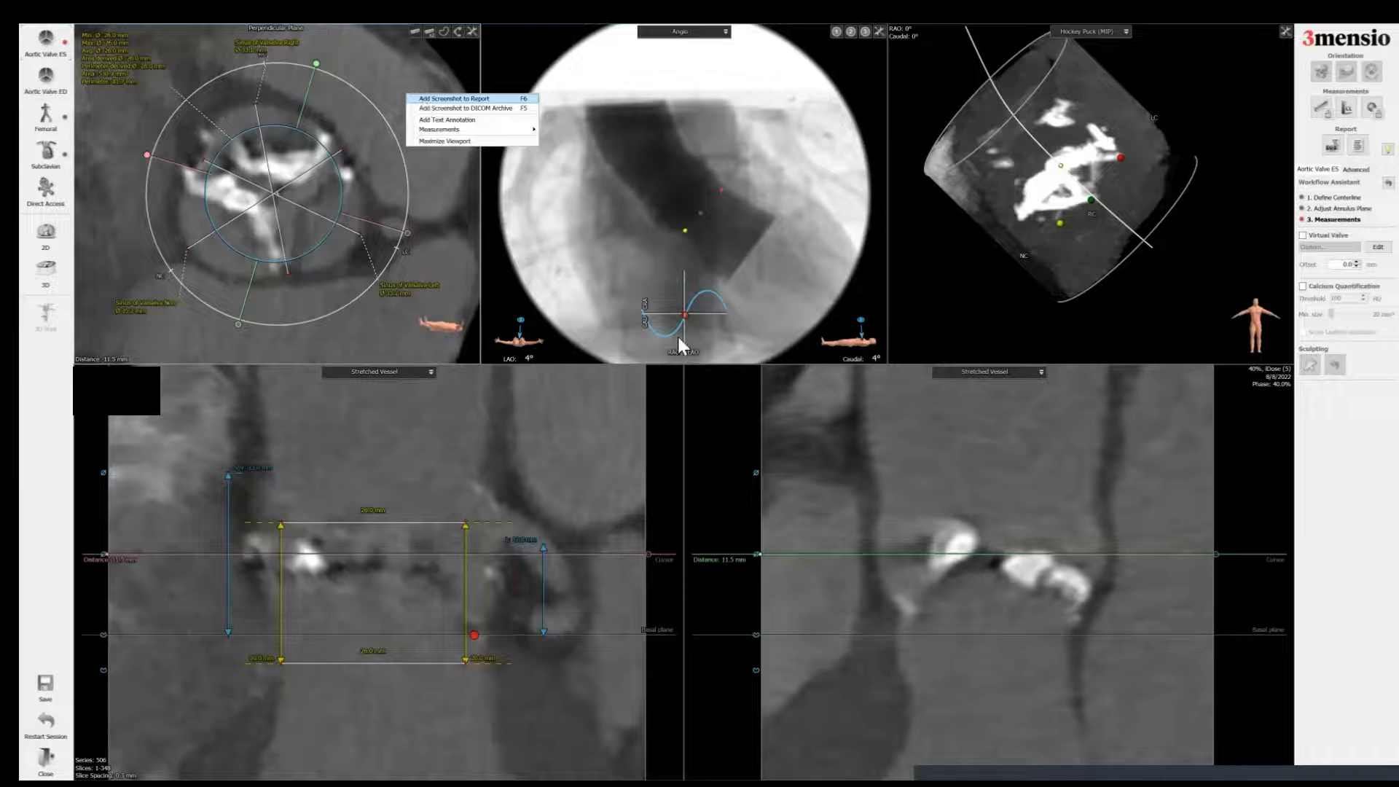
left_click(454, 98)
left_click(698, 273)
left_click(601, 358)
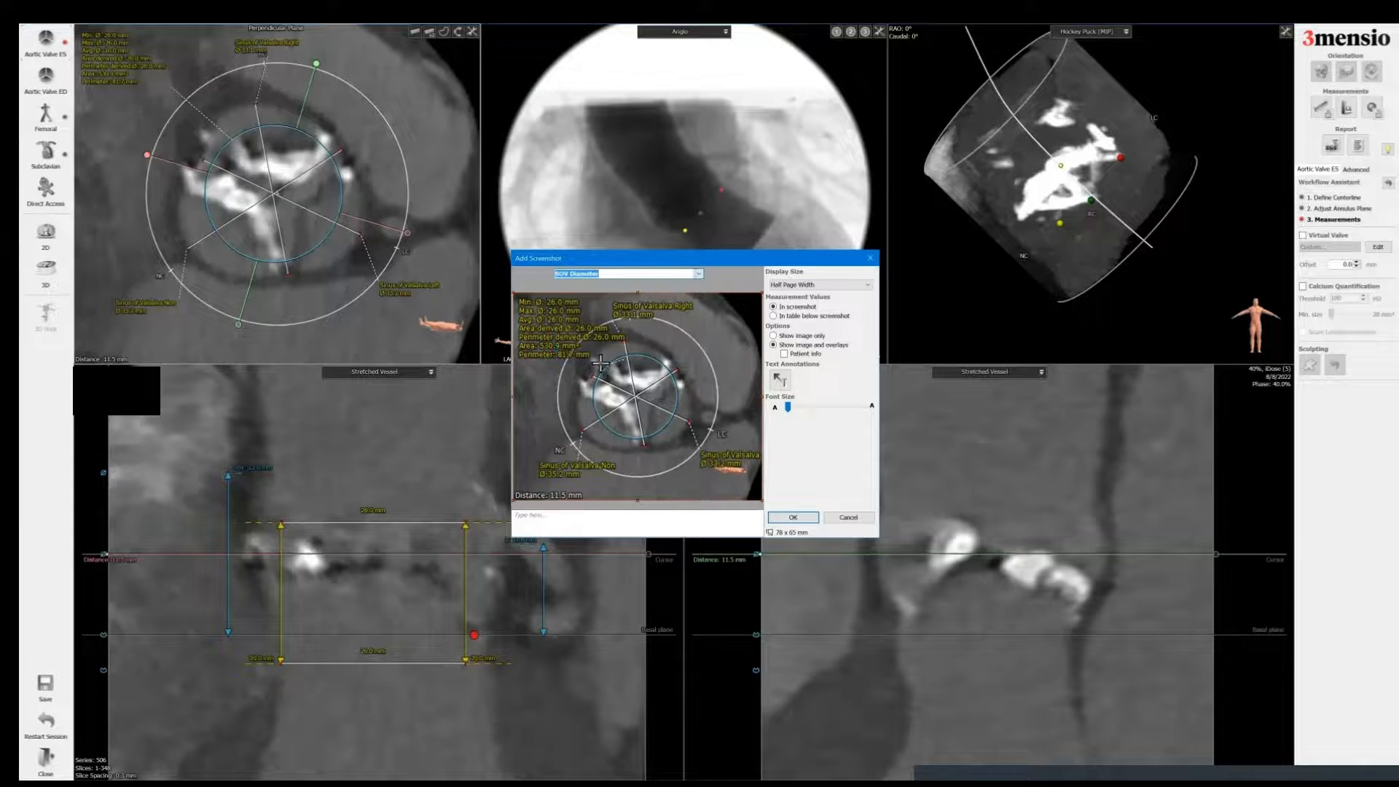
left_click(791, 517)
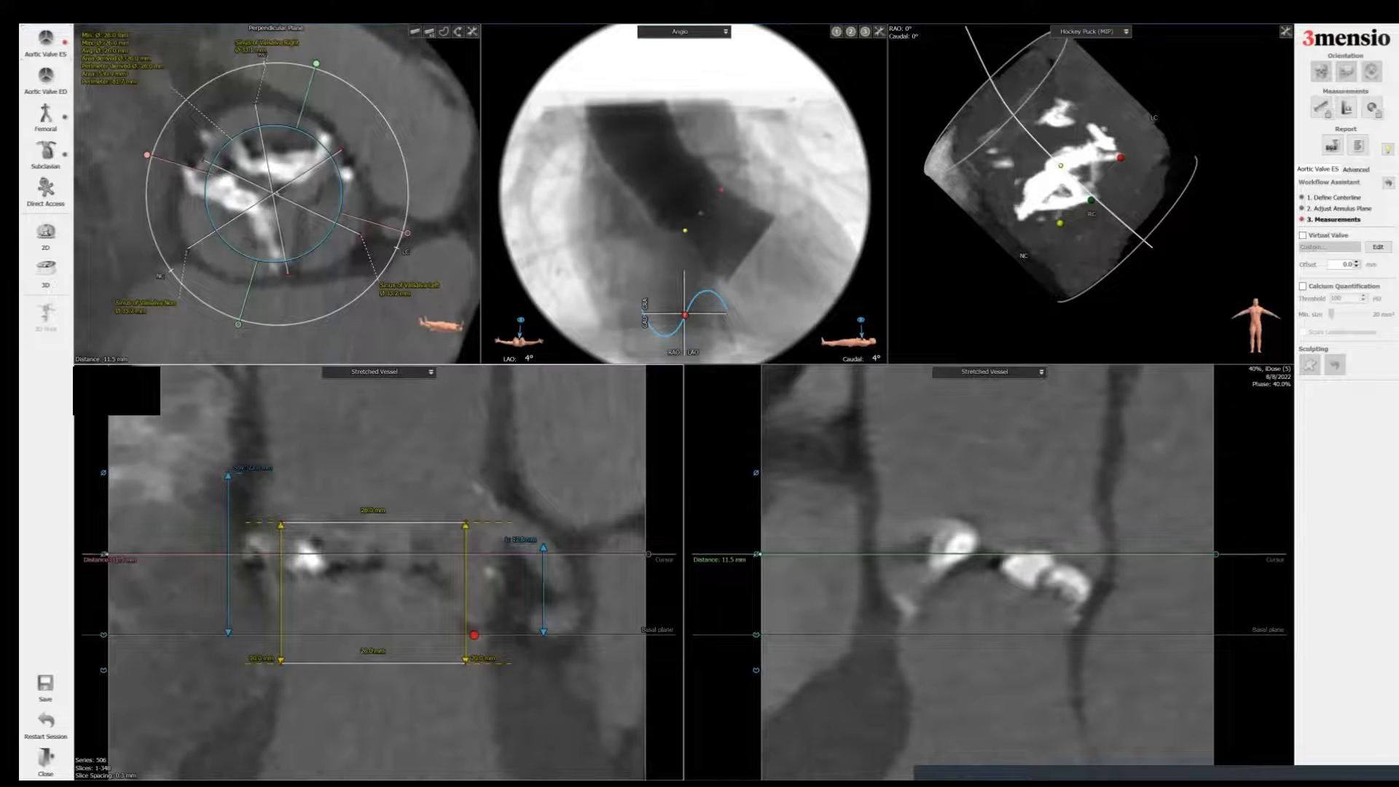
Step: Move the plane to about 21.1 mm and add a sinus of Valsalva height line in the first stretched vessel view
scroll(277, 194, "up", 10)
scroll(277, 193, "up", 8)
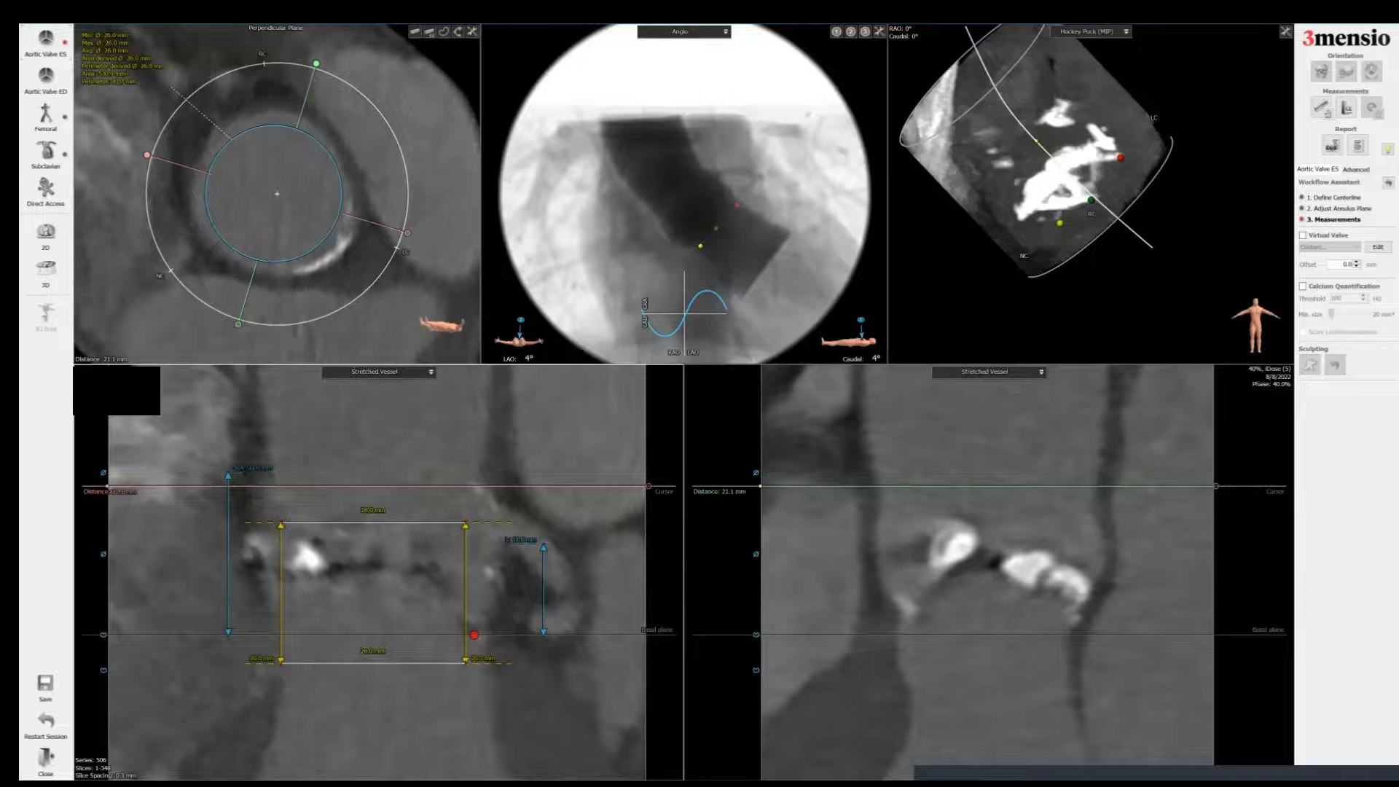
right_click(576, 486)
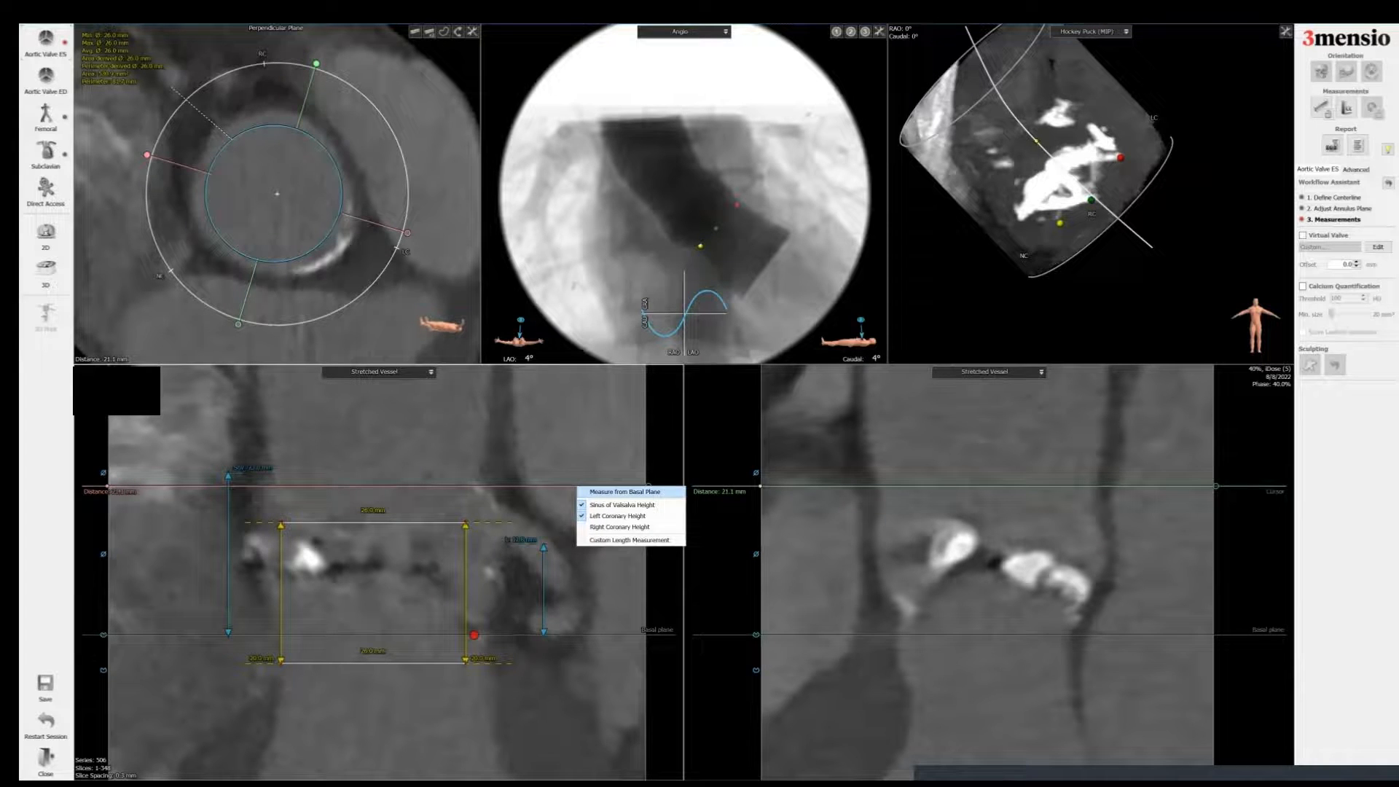
key("Escape")
left_click_drag(101, 561, 596, 561)
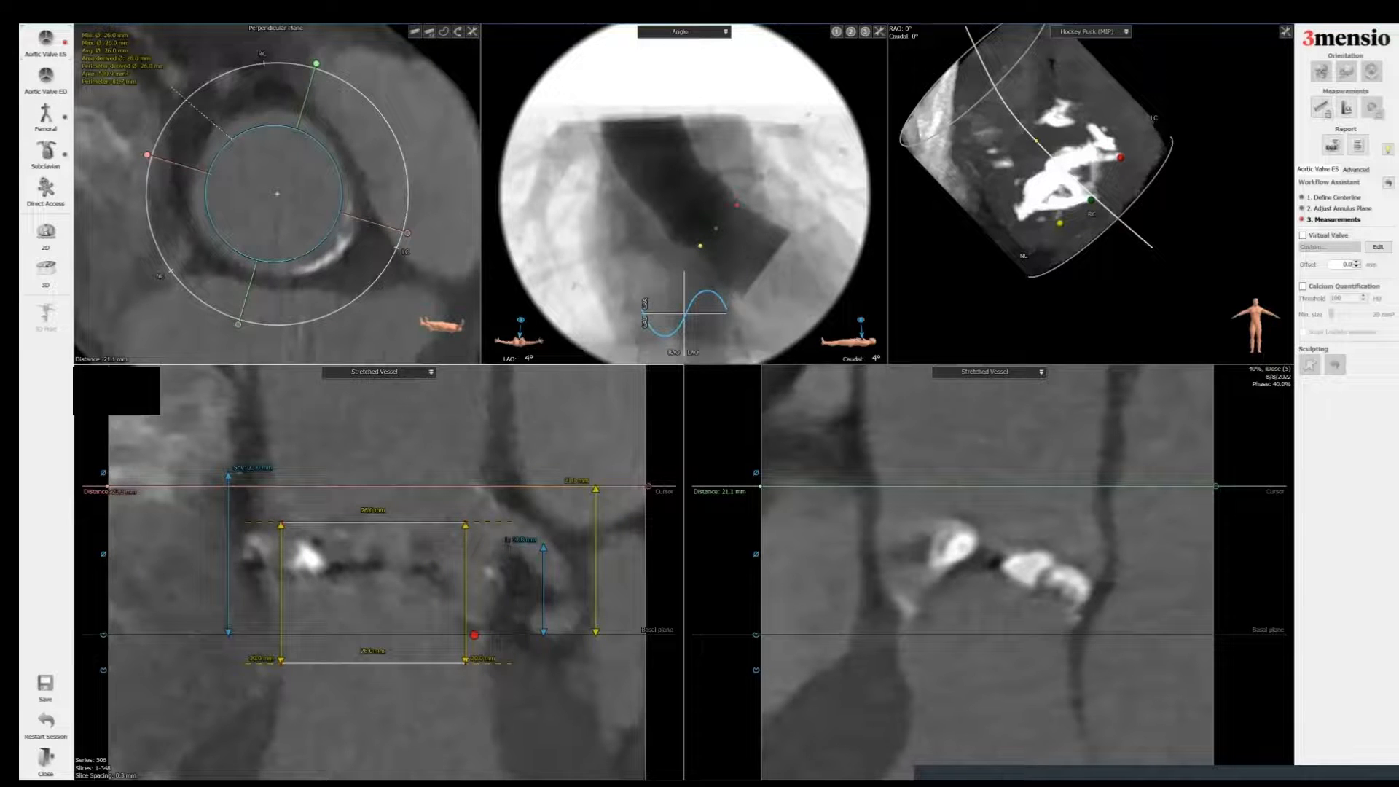
Step: Add a report screenshot of the first stretched vessel view titled Sinus Height LCC
right_click(376, 405)
left_click(415, 410)
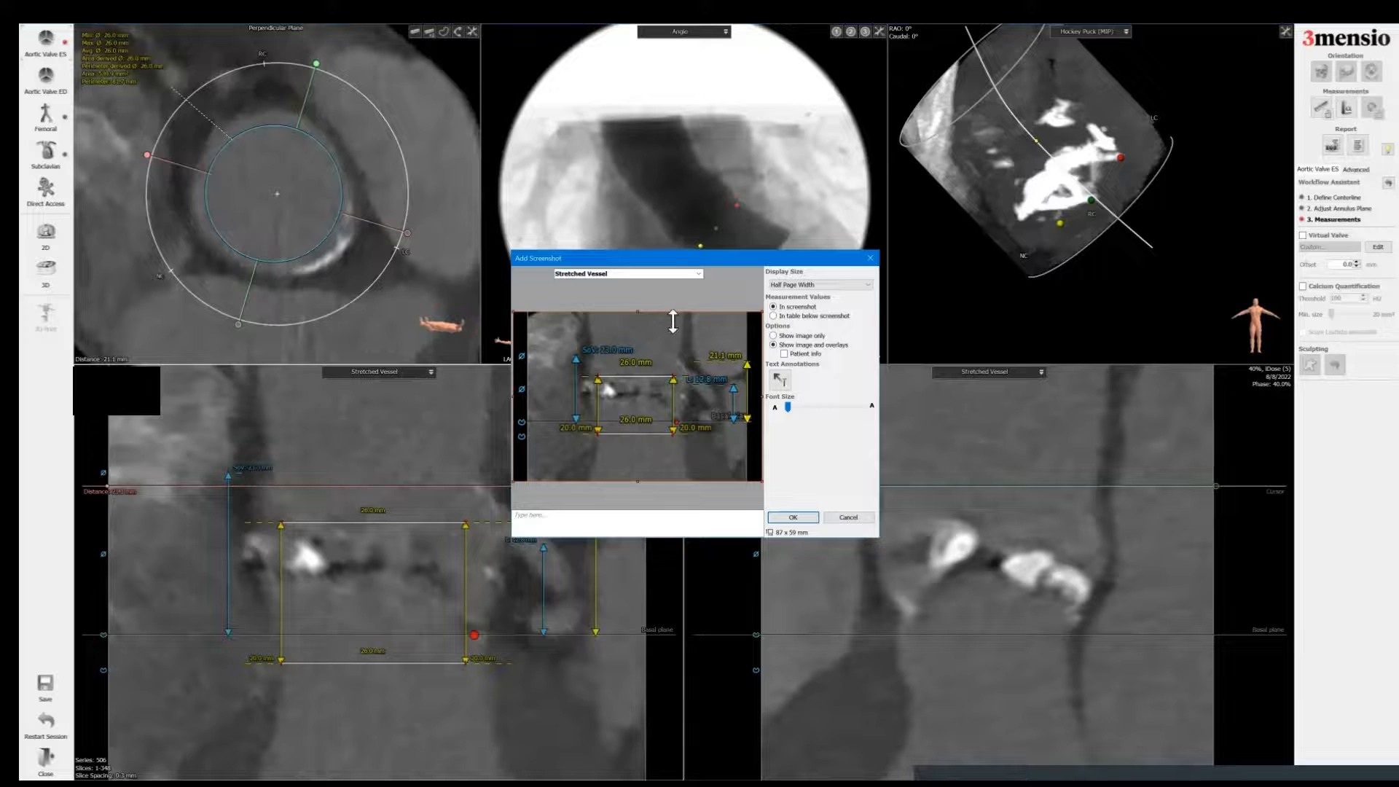
left_click(698, 273)
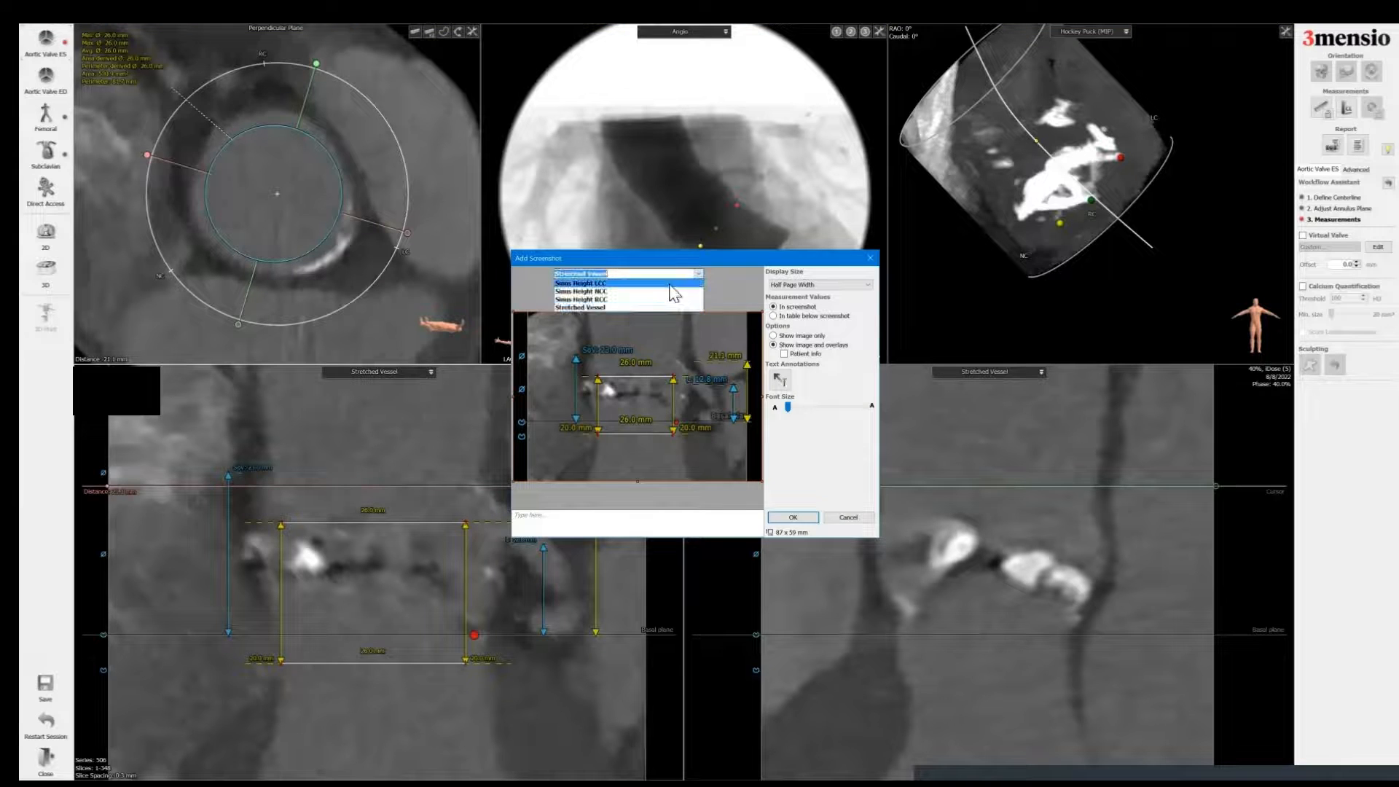
left_click(669, 283)
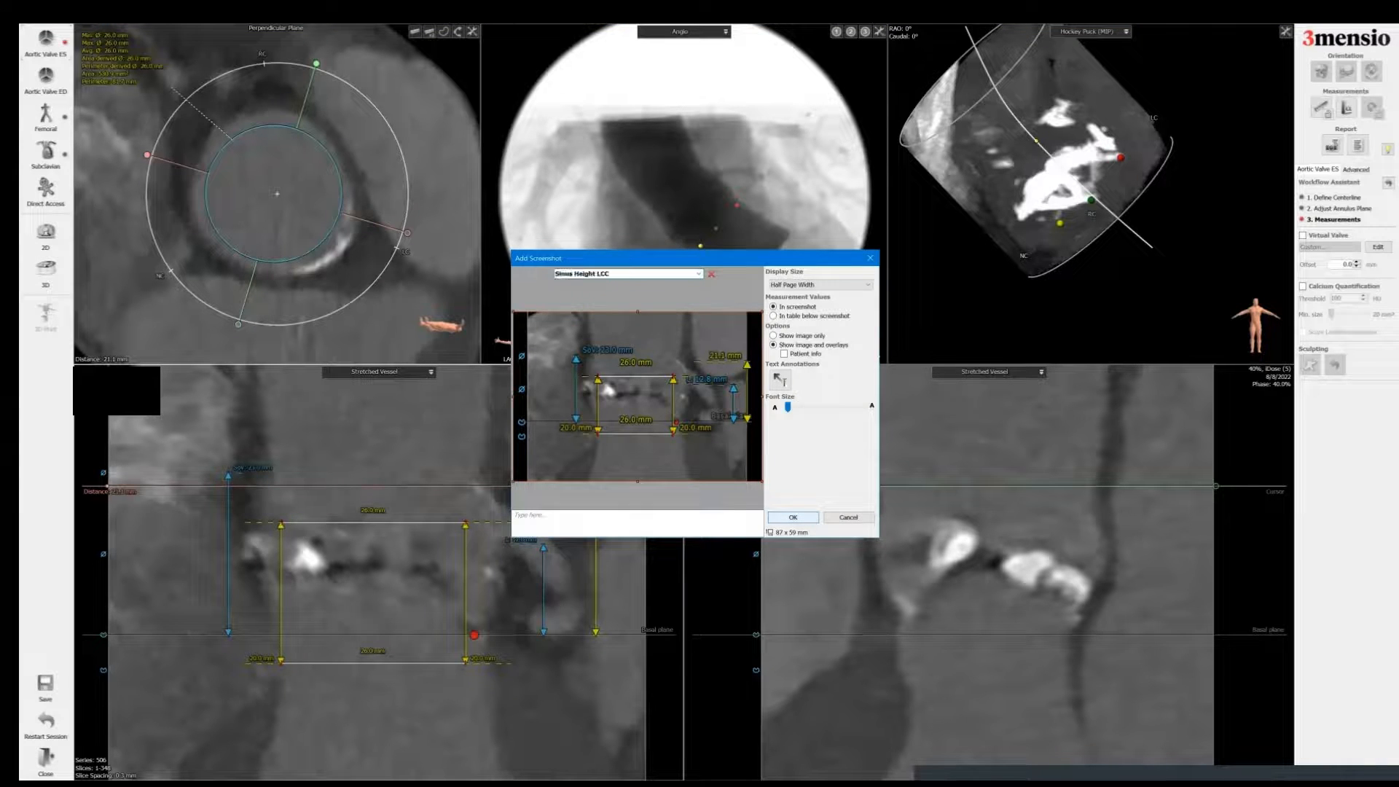
left_click(792, 517)
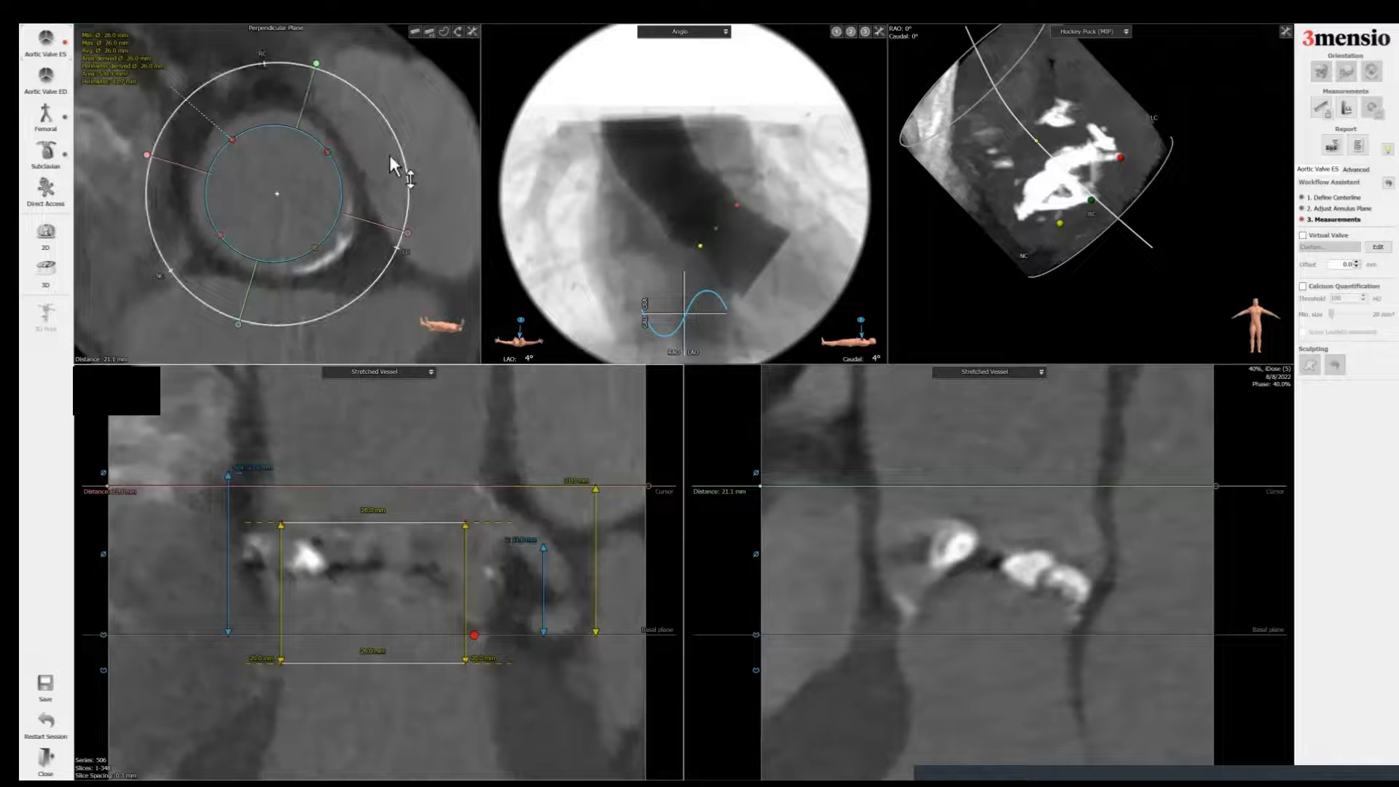
Step: Rotate the stretched vessel orientation and measure the right coronary height in the second stretched vessel view
mouse_move(390, 155)
left_mouse_down()
mouse_move(390, 187)
mouse_move(387, 168)
left_mouse_up()
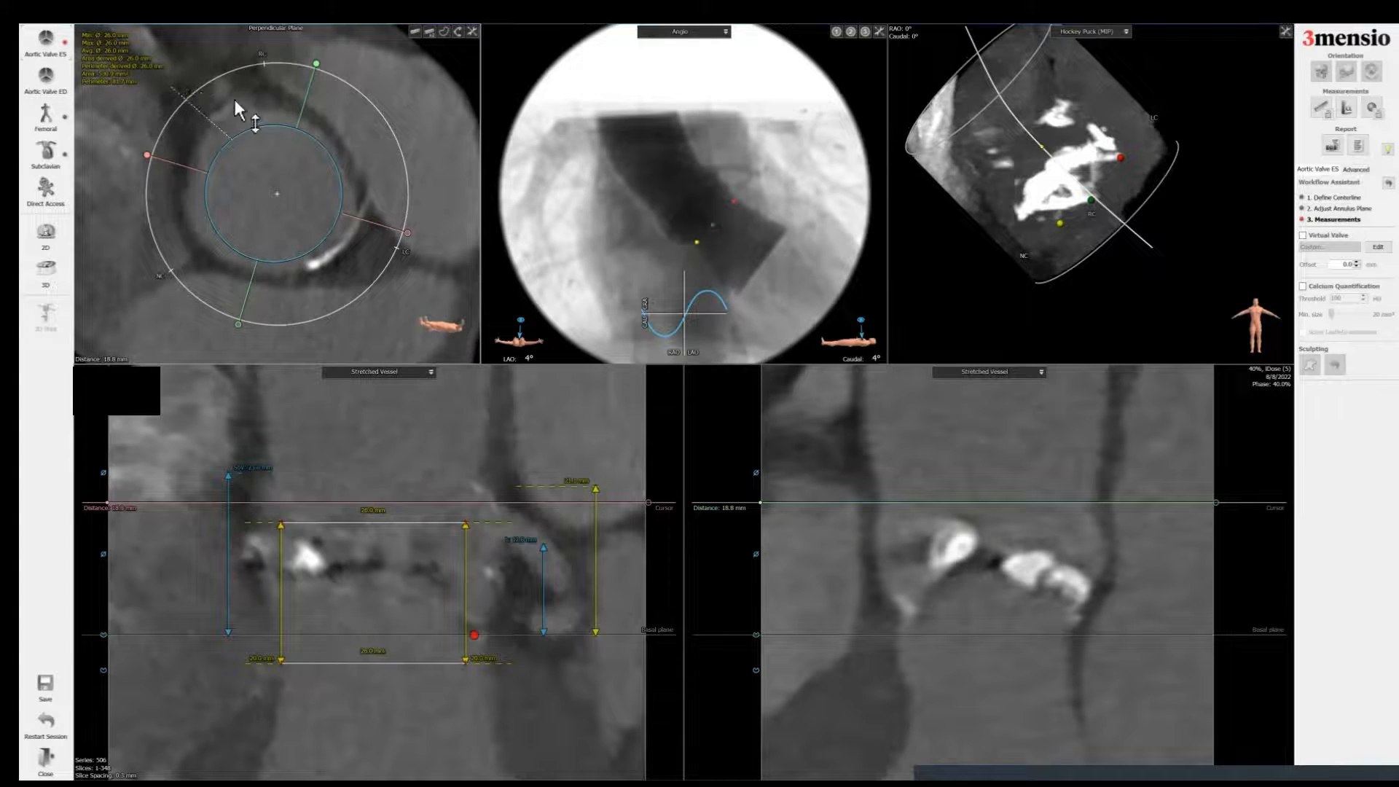
left_click_drag(316, 63, 201, 64)
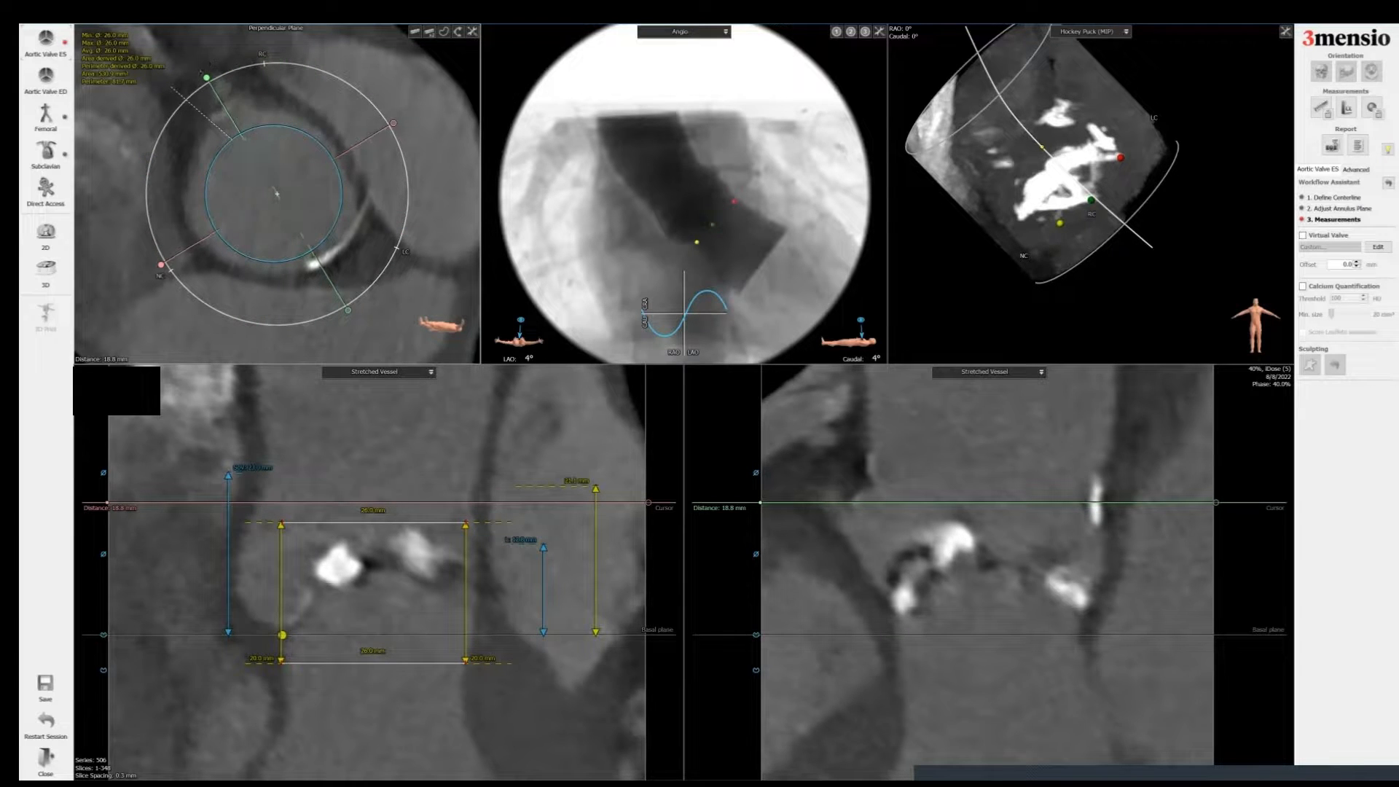
mouse_move(210, 81)
left_mouse_down()
mouse_move(220, 72)
mouse_move(208, 81)
left_mouse_up()
left_click_drag(947, 503, 865, 530)
right_click(866, 530)
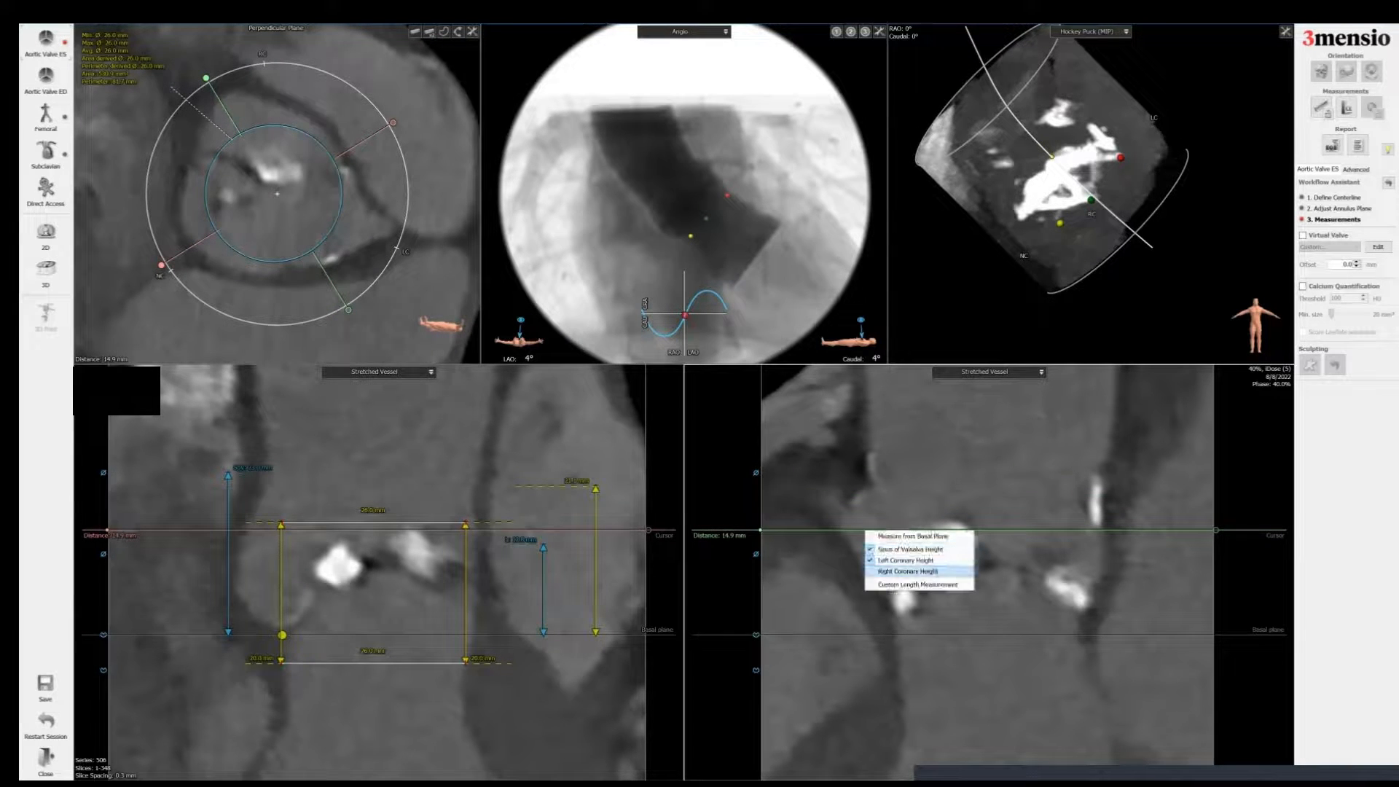
left_click(907, 571)
left_click_drag(846, 582, 839, 582)
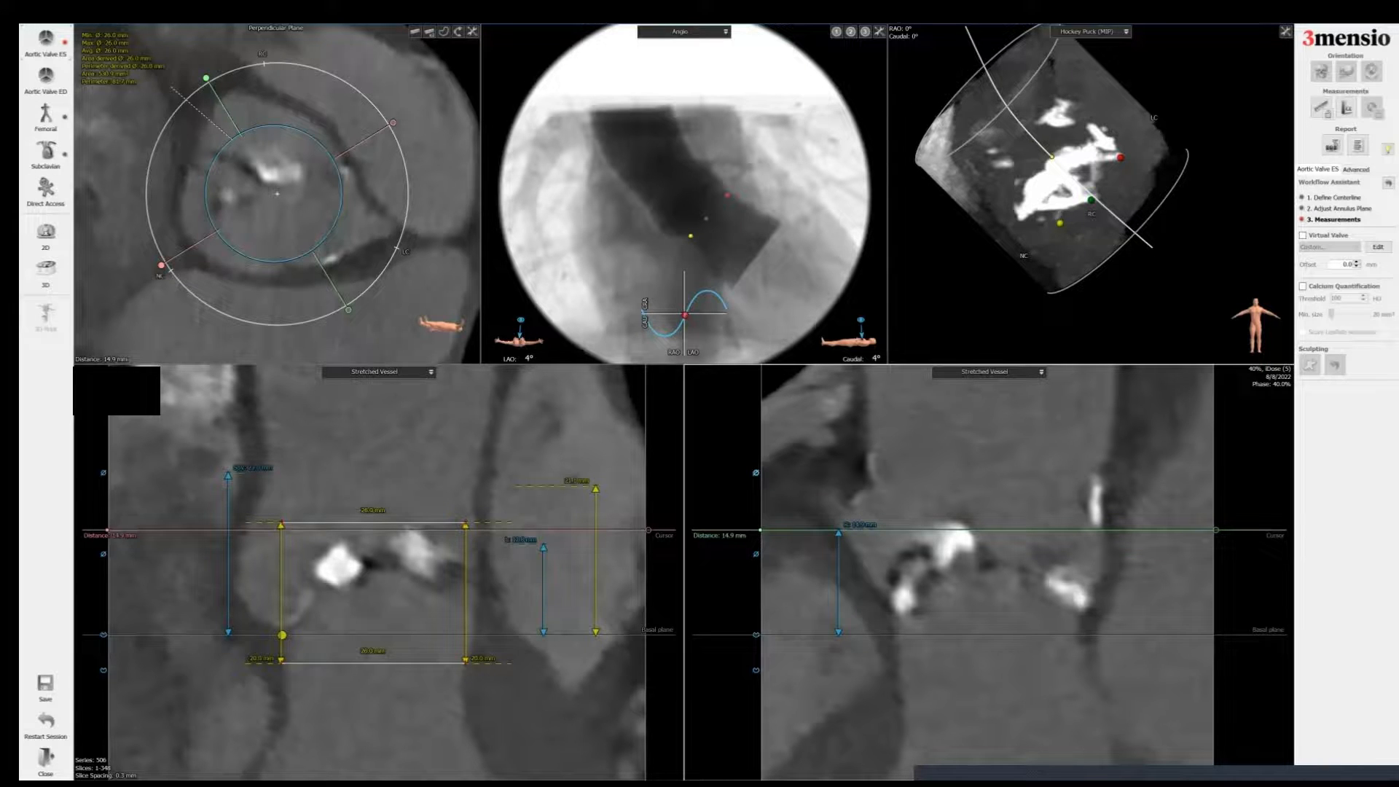
Step: Move the plane to 22.0 mm and add a measurement from the basal plane along the sinus wall in the second stretched view
left_click(756, 472)
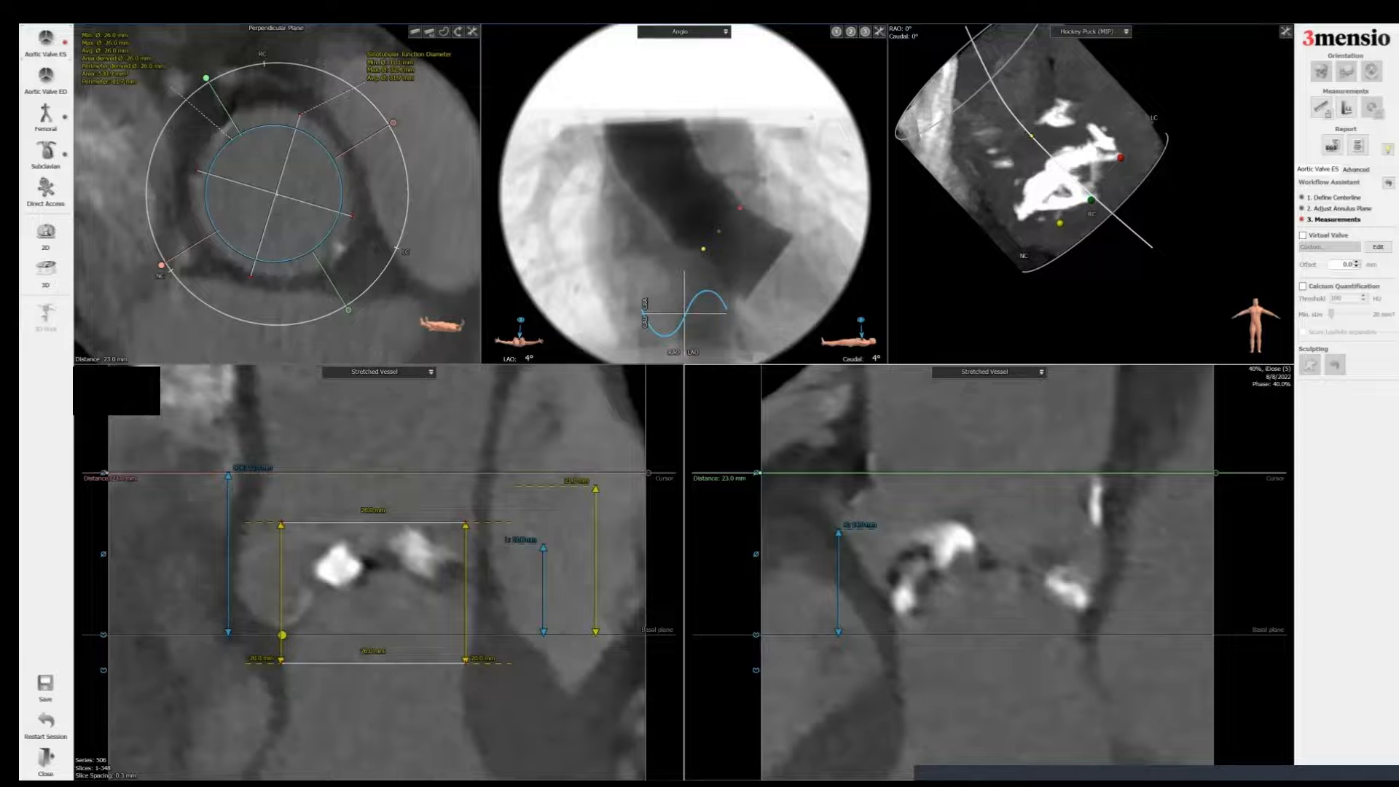
scroll(880, 479, "down", 2)
right_click(880, 479)
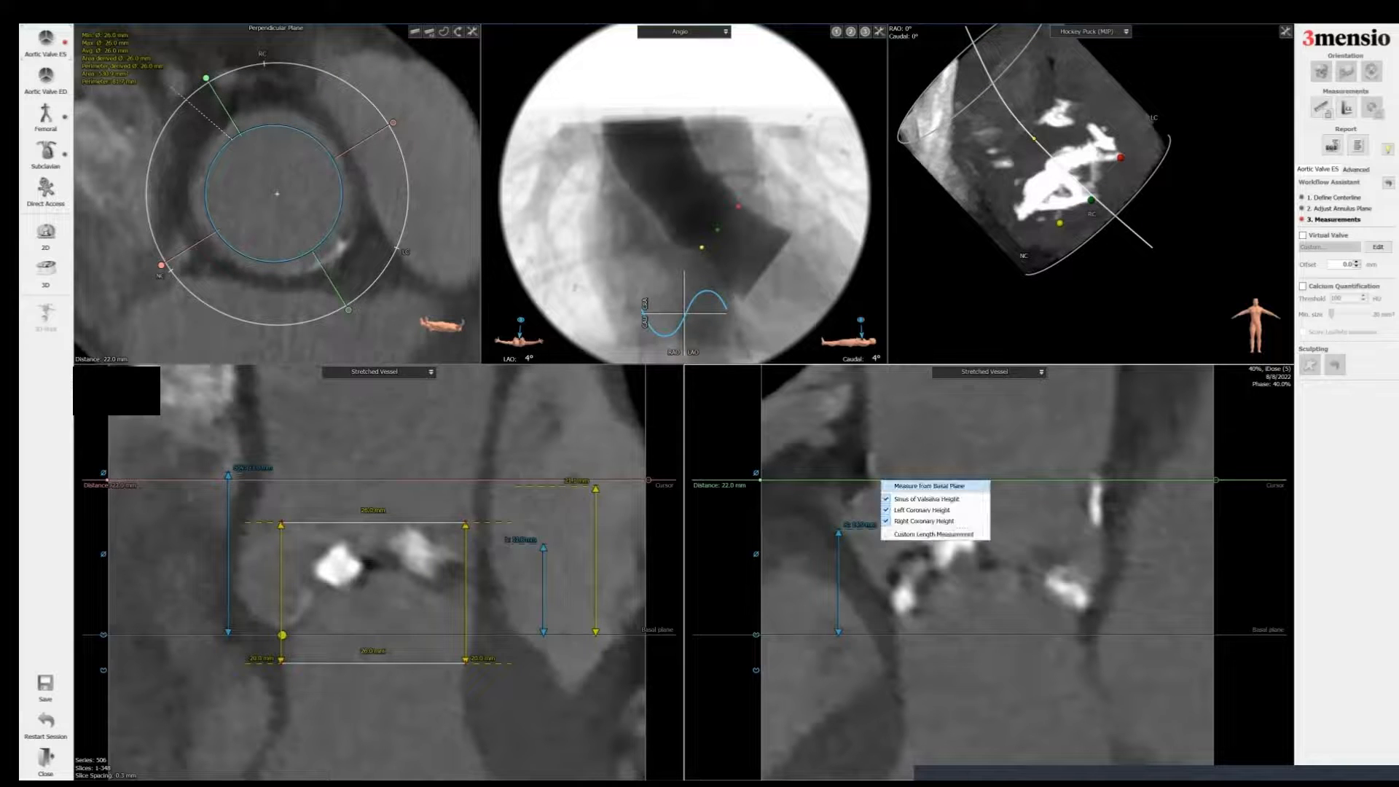
left_click(919, 486)
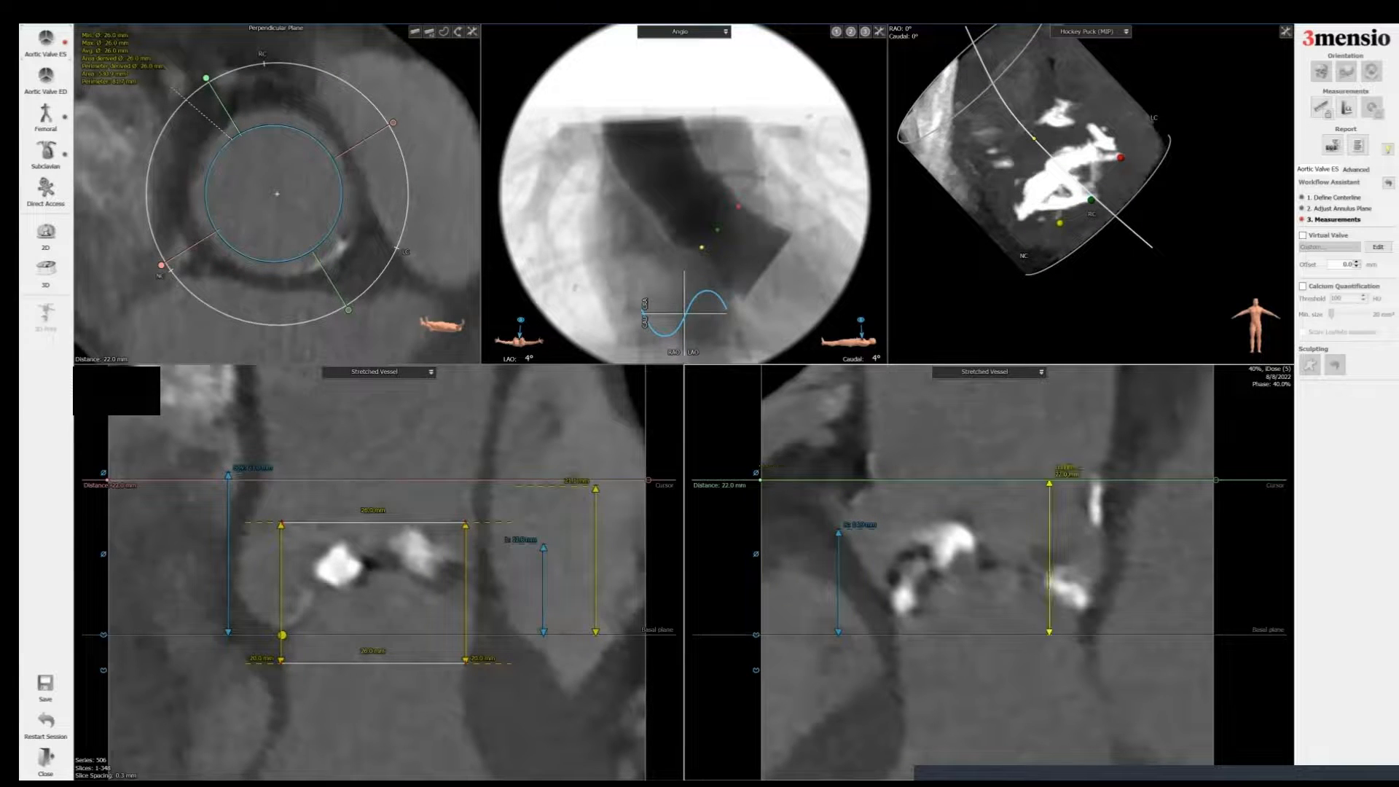
left_click_drag(1049, 557, 1126, 557)
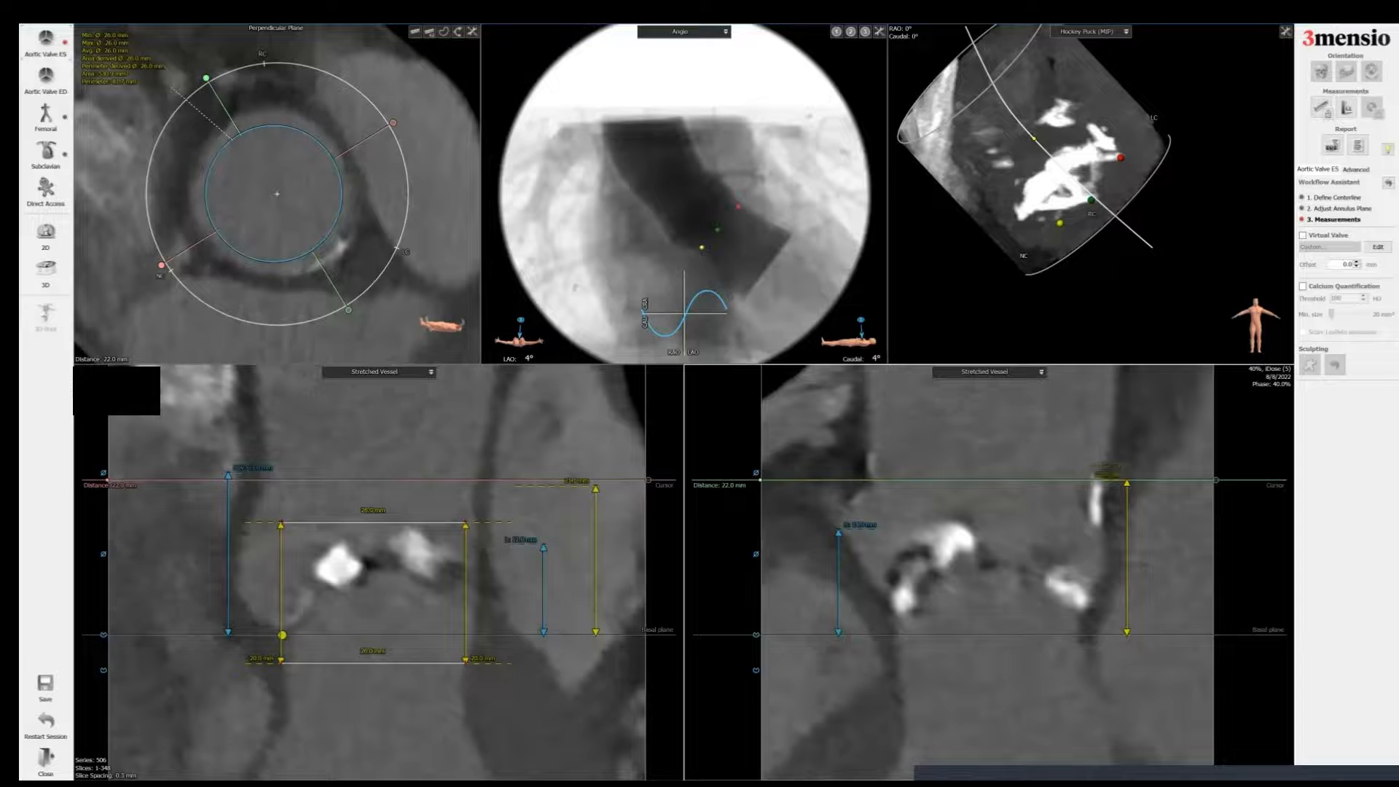
Step: Add a report screenshot of the second stretched vessel view titled Sinus Height RCC
right_click(960, 424)
left_click(985, 429)
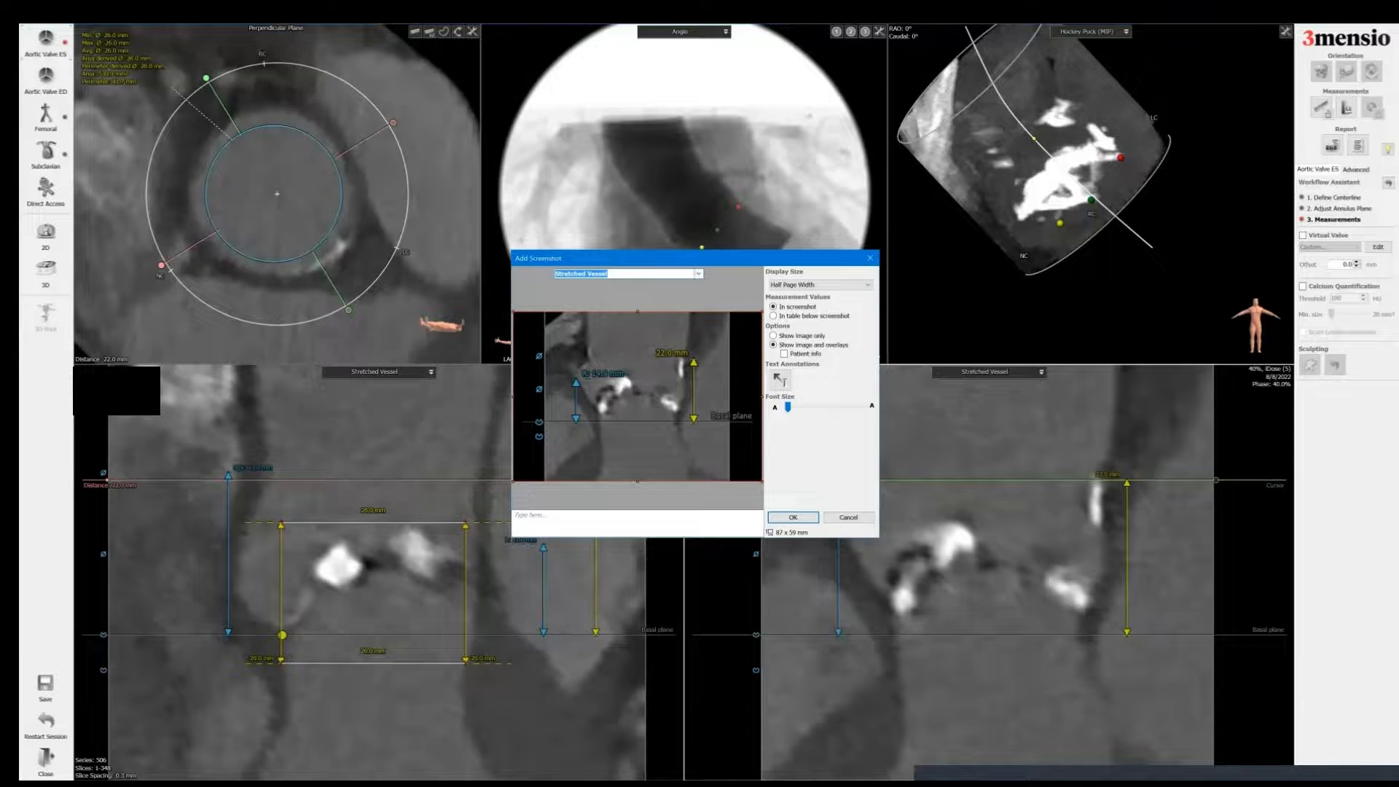
left_click(698, 273)
left_click(666, 302)
left_click(793, 517)
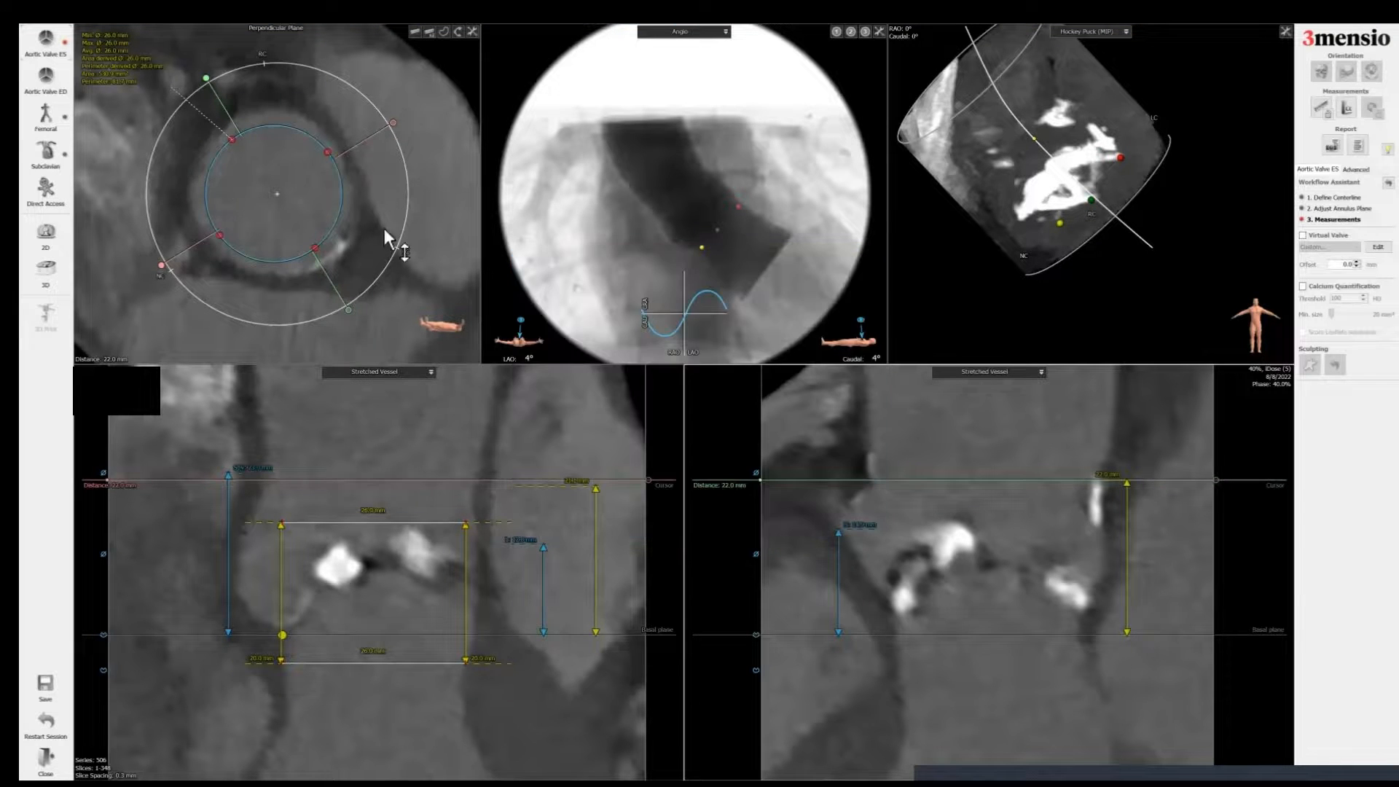
Step: Place a marker at the coronary ostium in the perpendicular plane
scroll(373, 245, "down", 10)
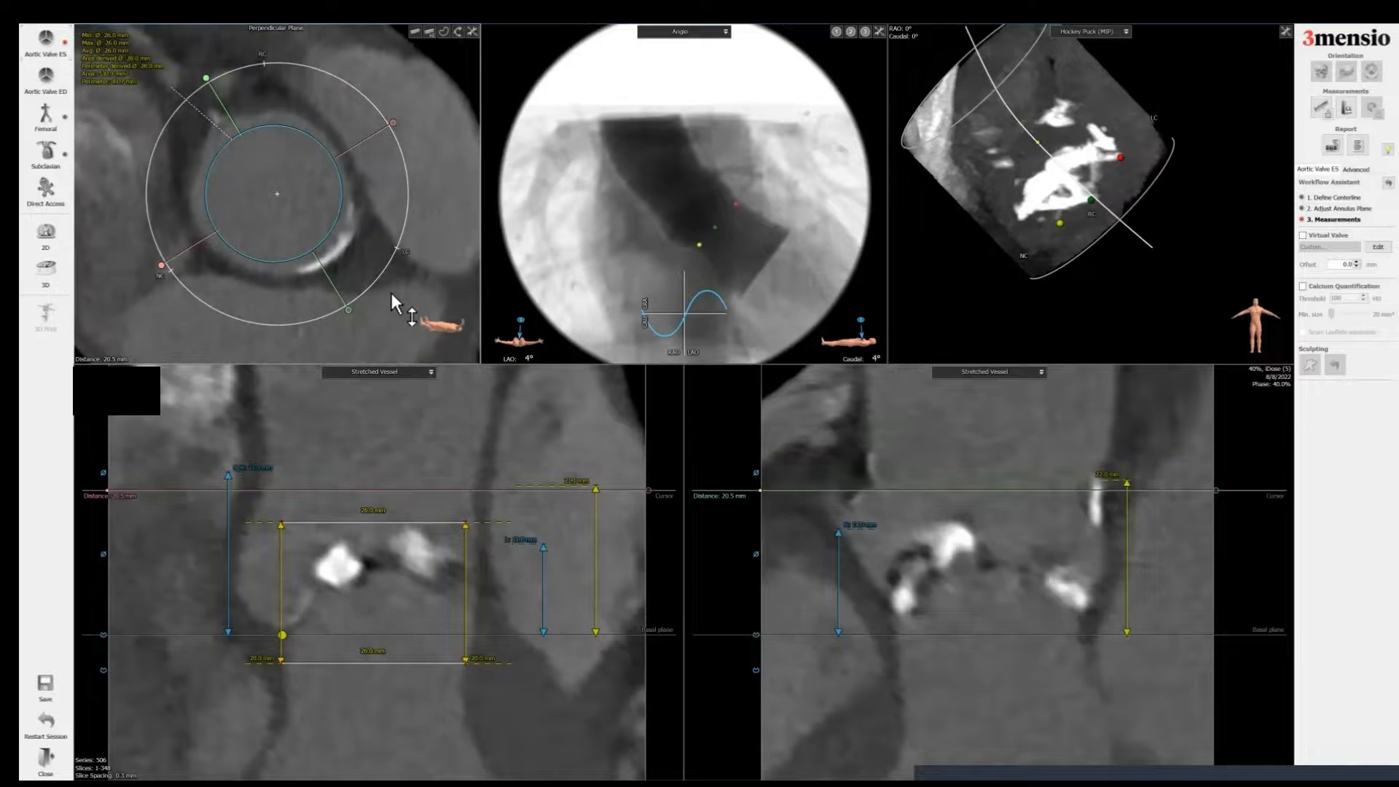
scroll(399, 295, "up", 3)
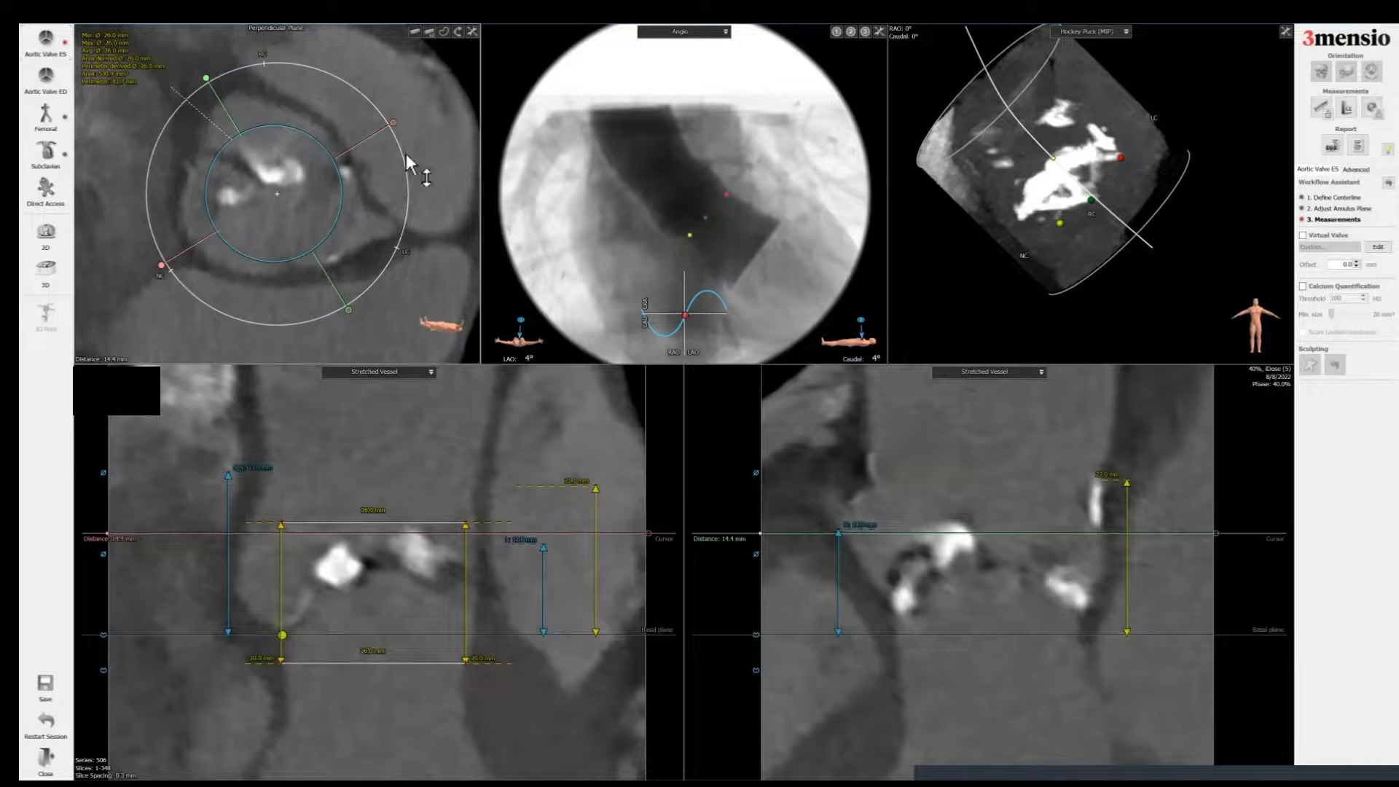
scroll(390, 203, "up", 2)
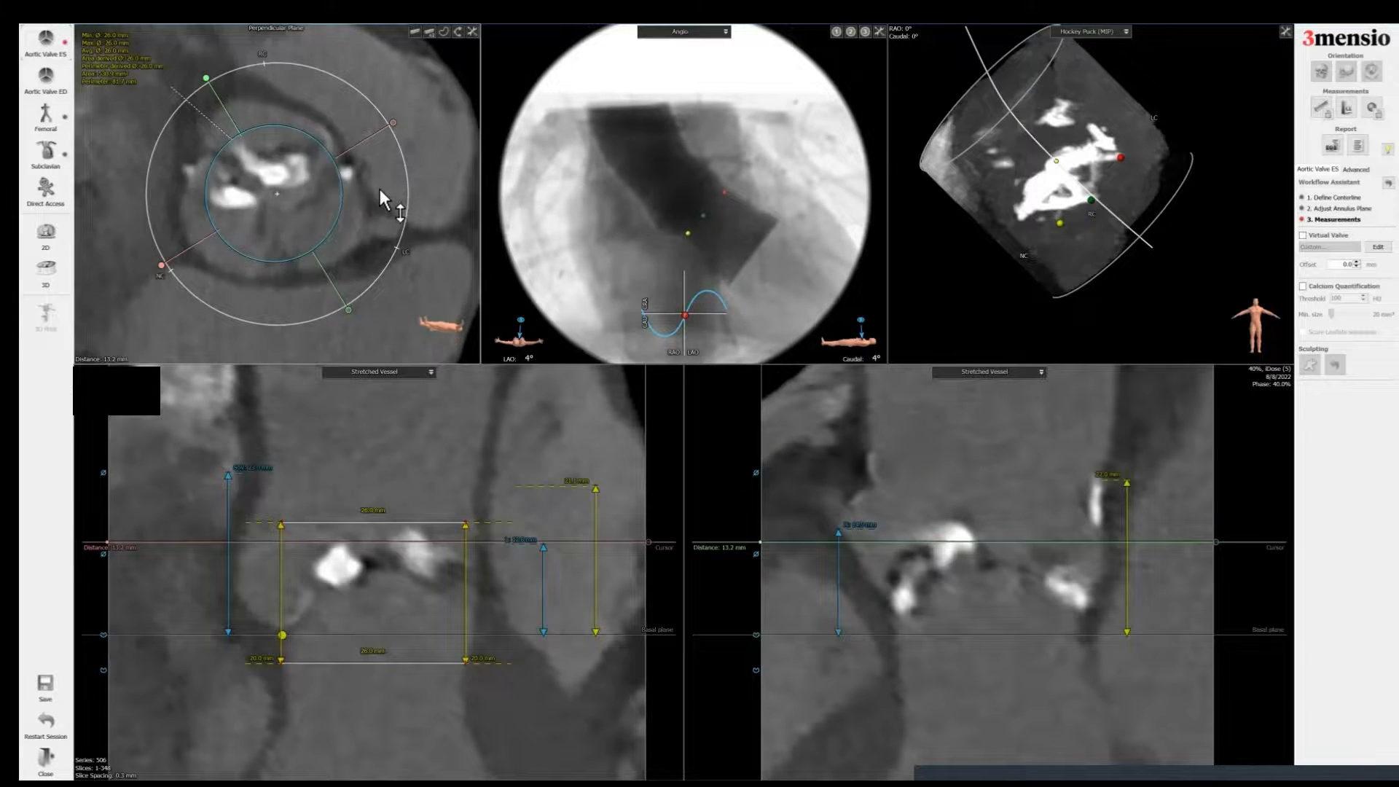
scroll(377, 177, "down", 2)
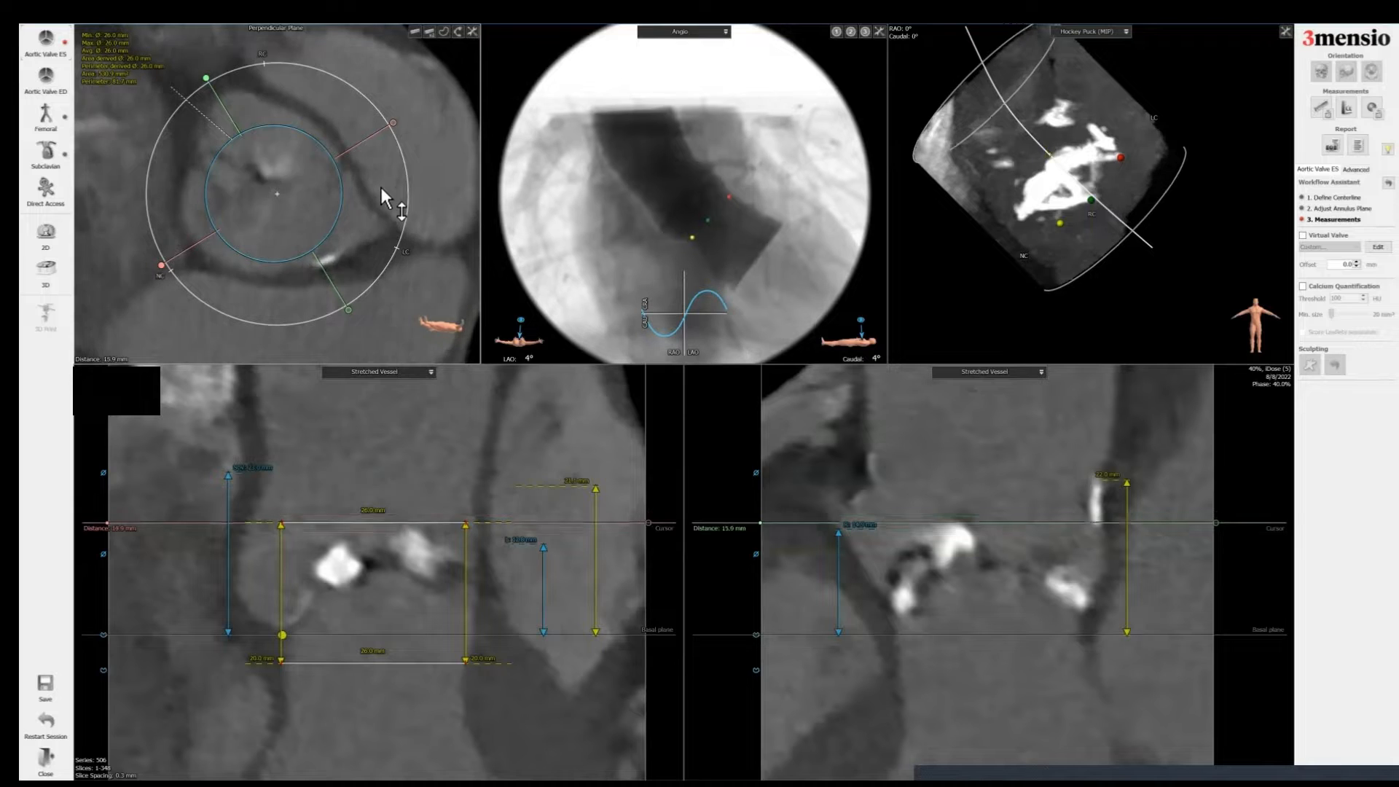
right_click(376, 228)
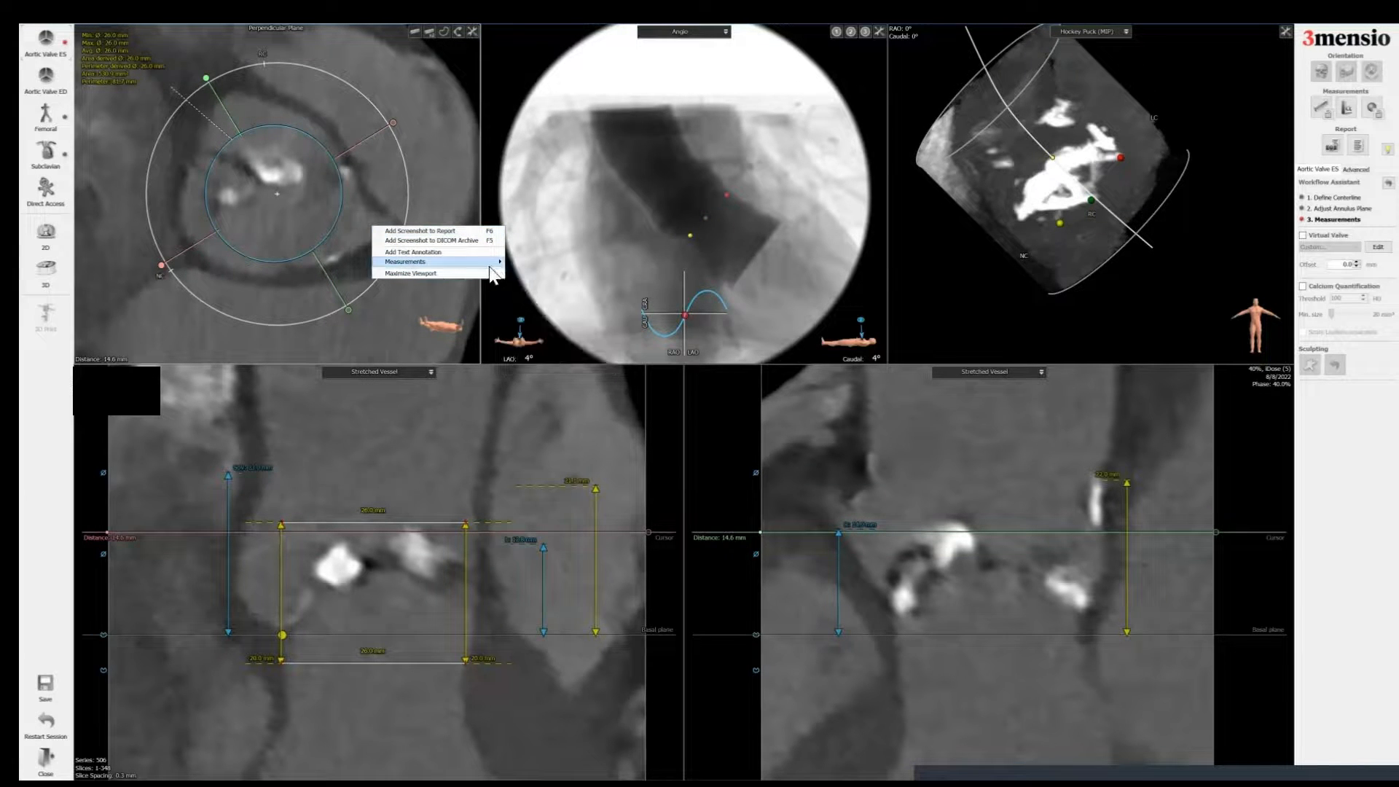
mouse_move(486, 262)
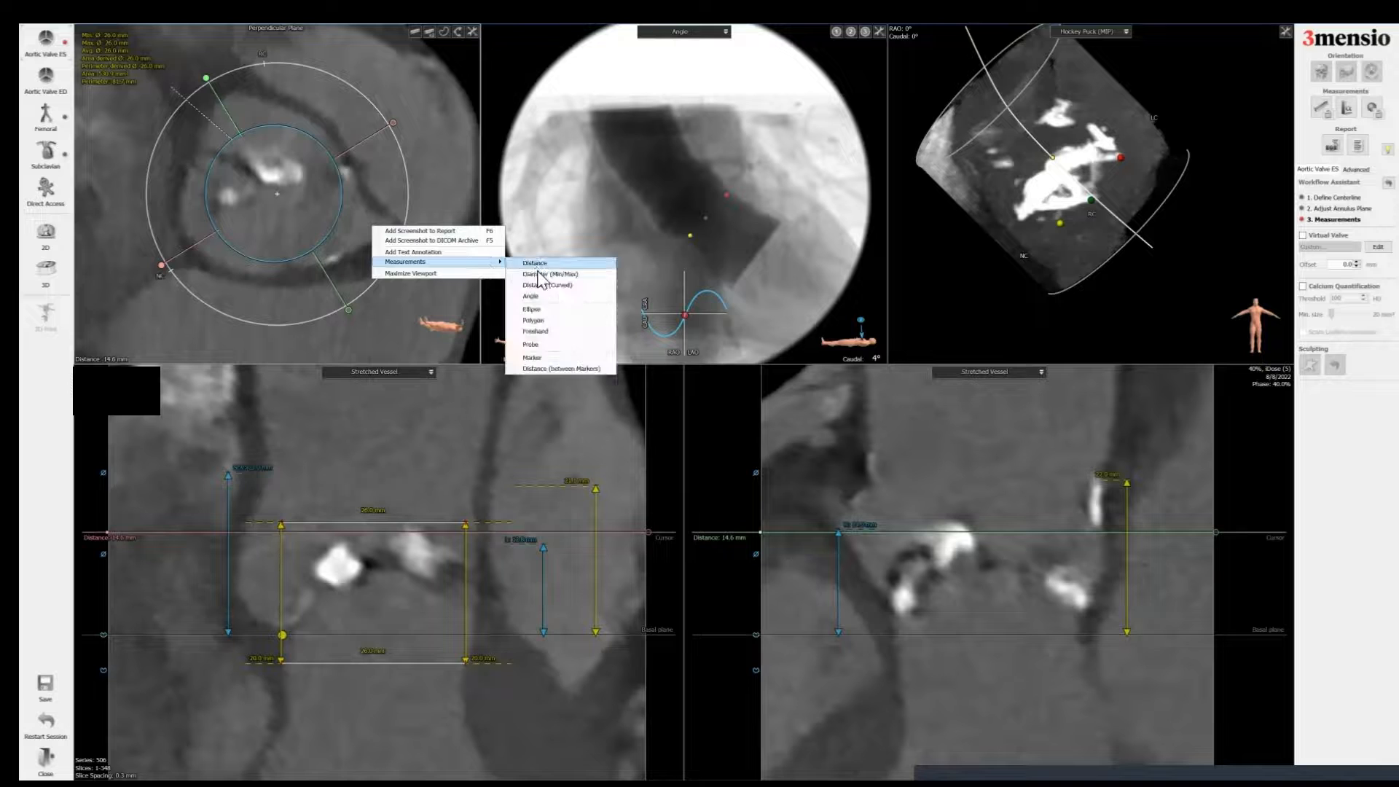
left_click(533, 357)
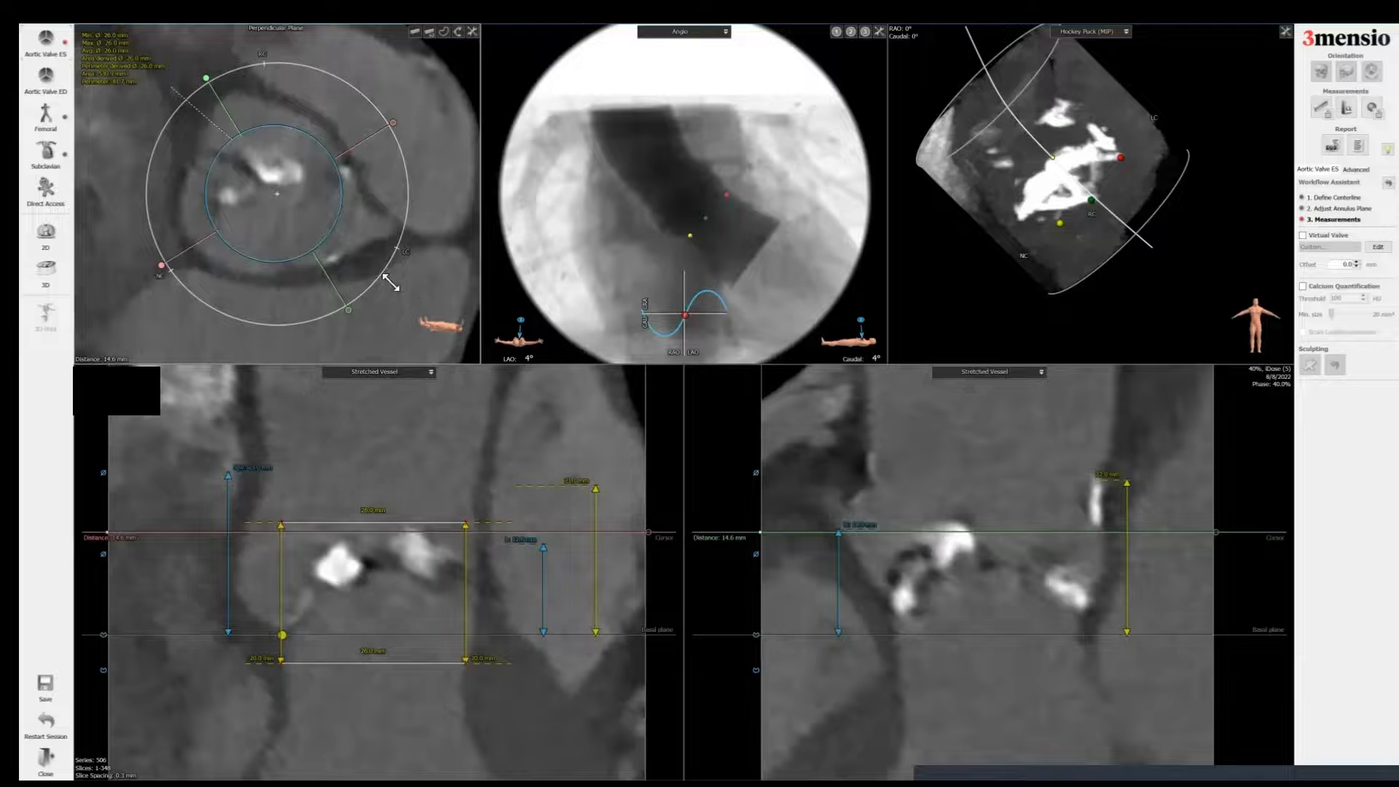
left_click(358, 226)
Step: Place a second marker at the other coronary ostium in the perpendicular plane and adjust its position
mouse_move(382, 172)
left_mouse_down()
mouse_move(367, 147)
mouse_move(373, 157)
left_mouse_up()
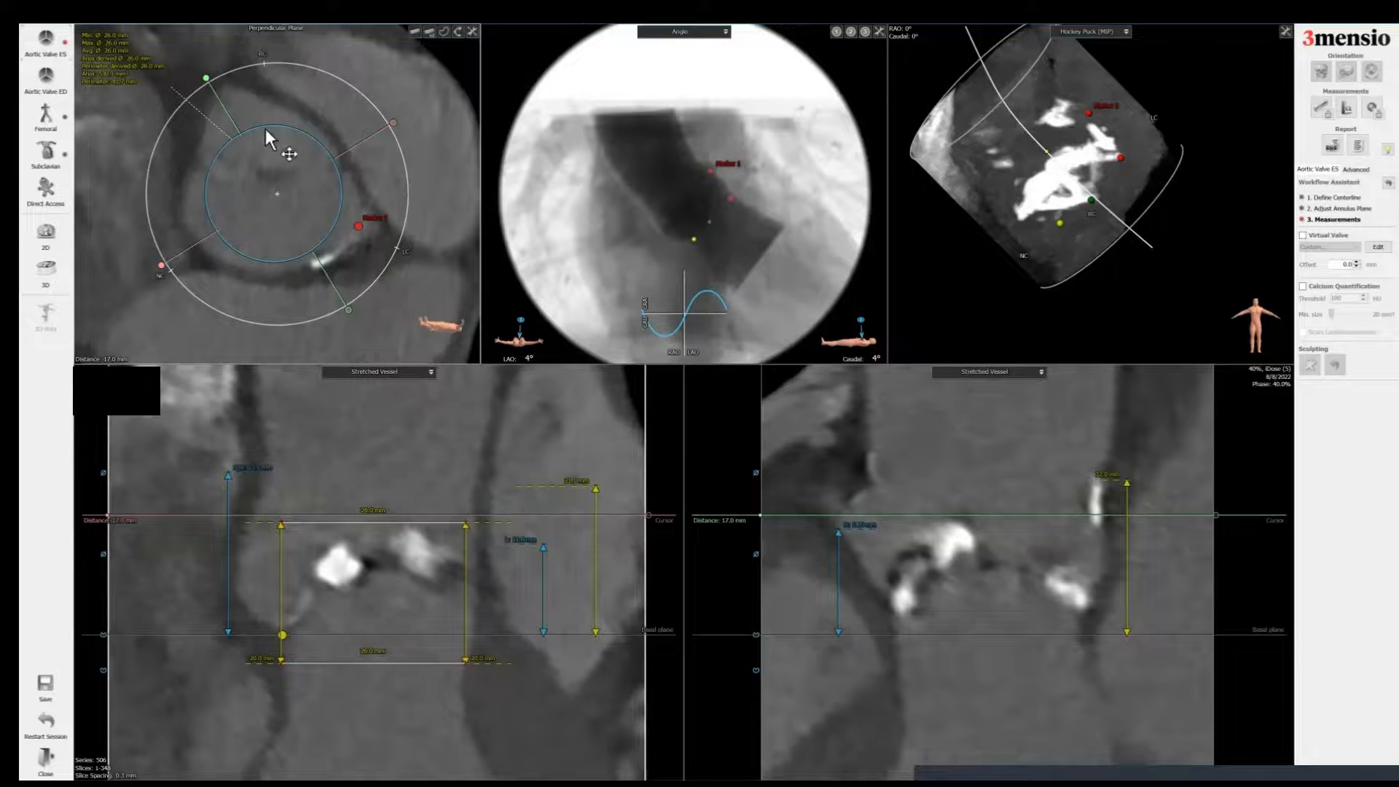
right_click(234, 103)
mouse_move(292, 137)
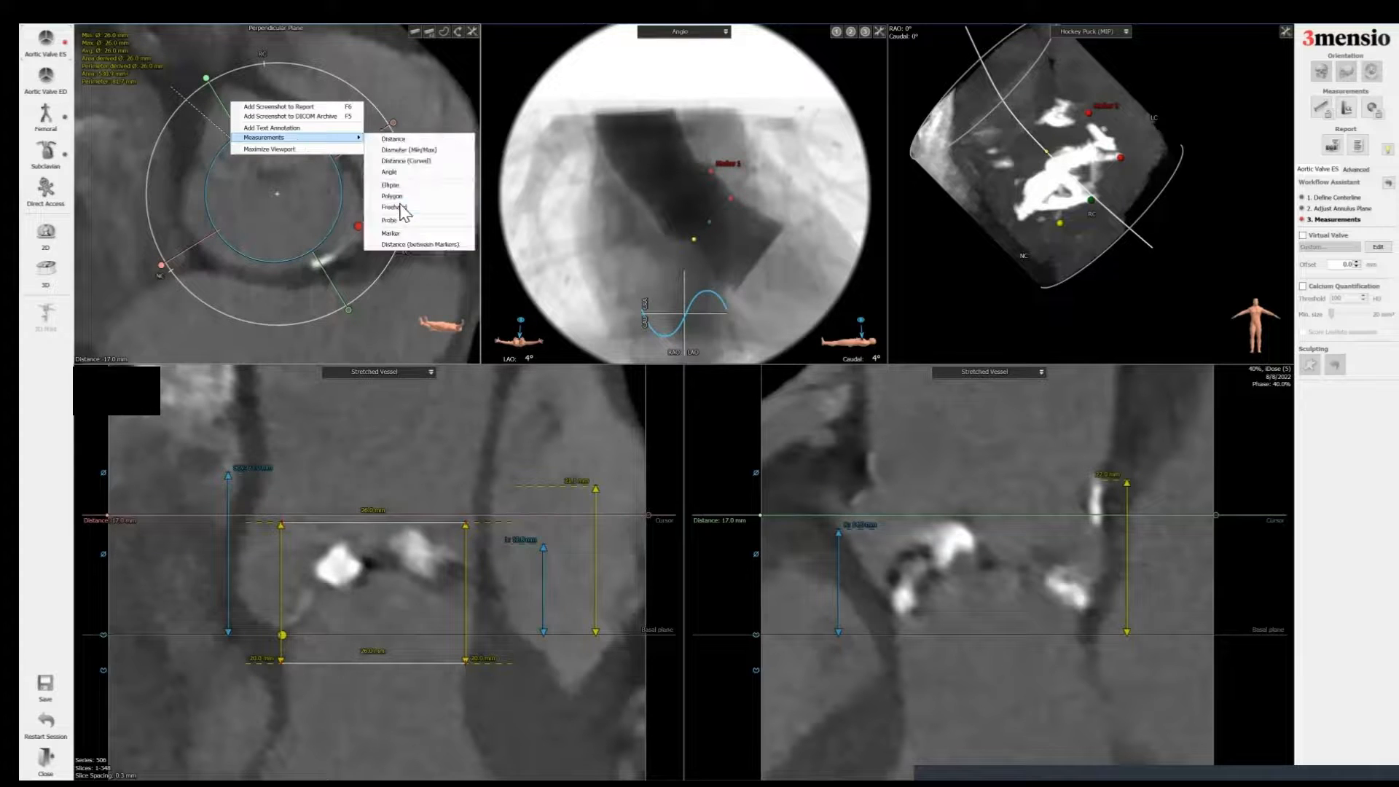
left_click(397, 233)
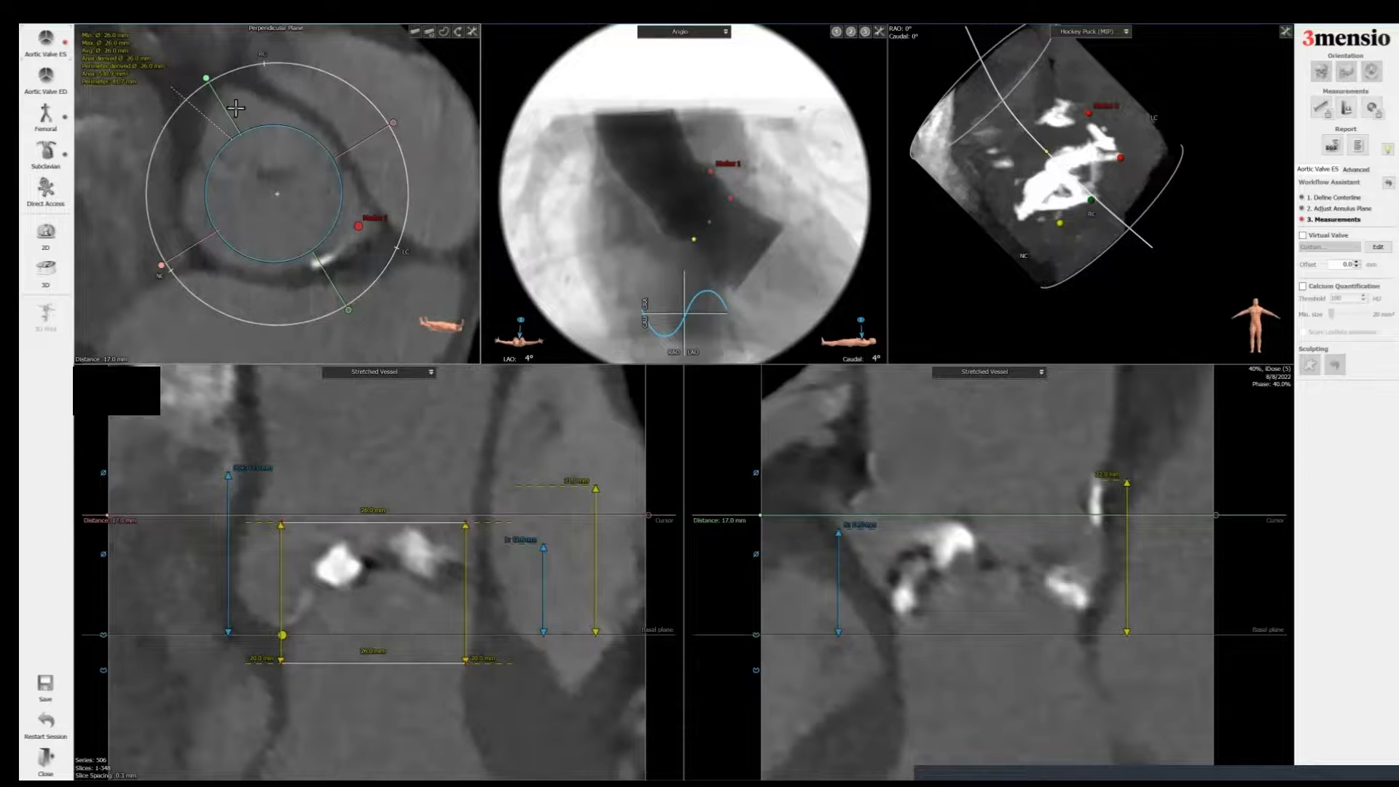
left_click(228, 103)
left_click_drag(983, 515, 983, 515)
mouse_move(432, 271)
left_mouse_down()
mouse_move(432, 250)
mouse_move(439, 287)
mouse_move(436, 275)
left_mouse_up()
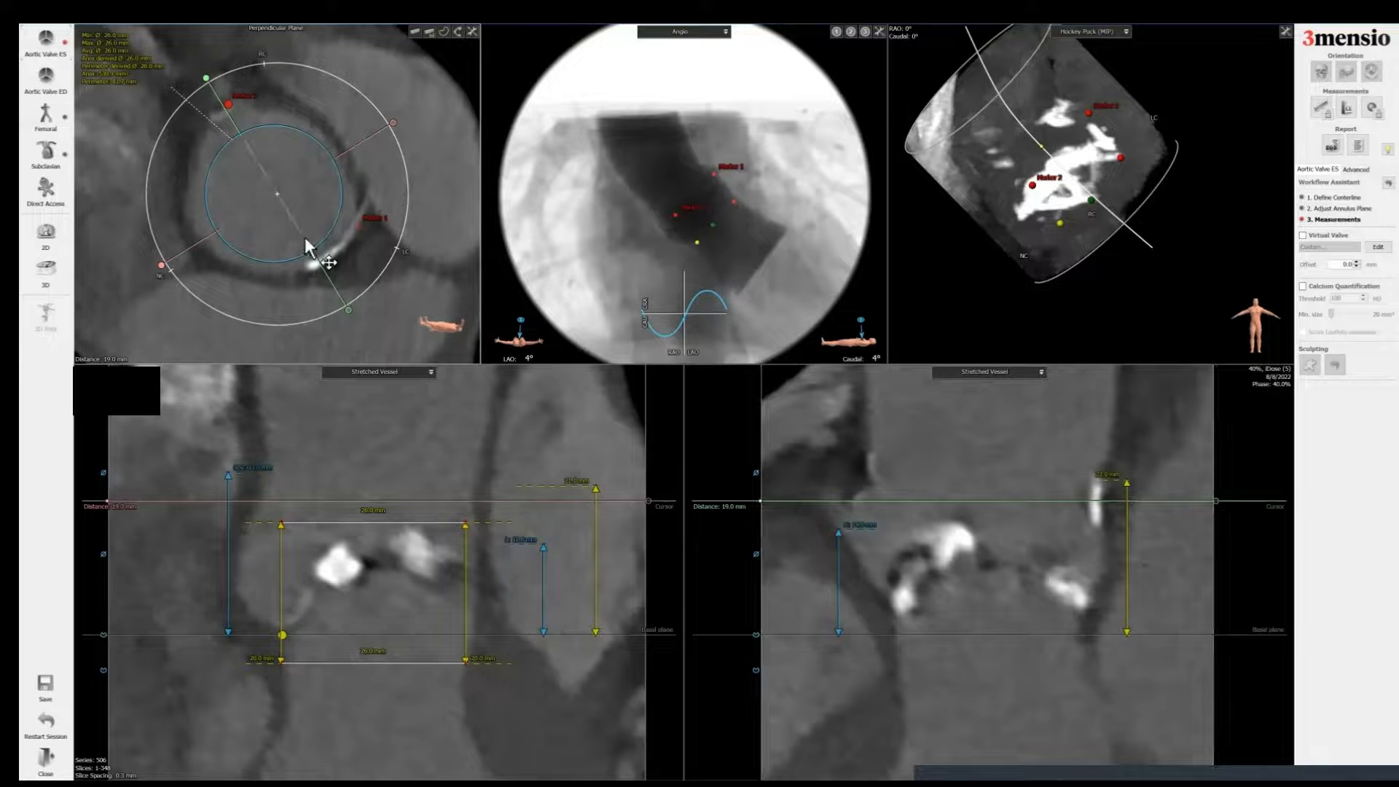
left_click_drag(215, 87, 216, 82)
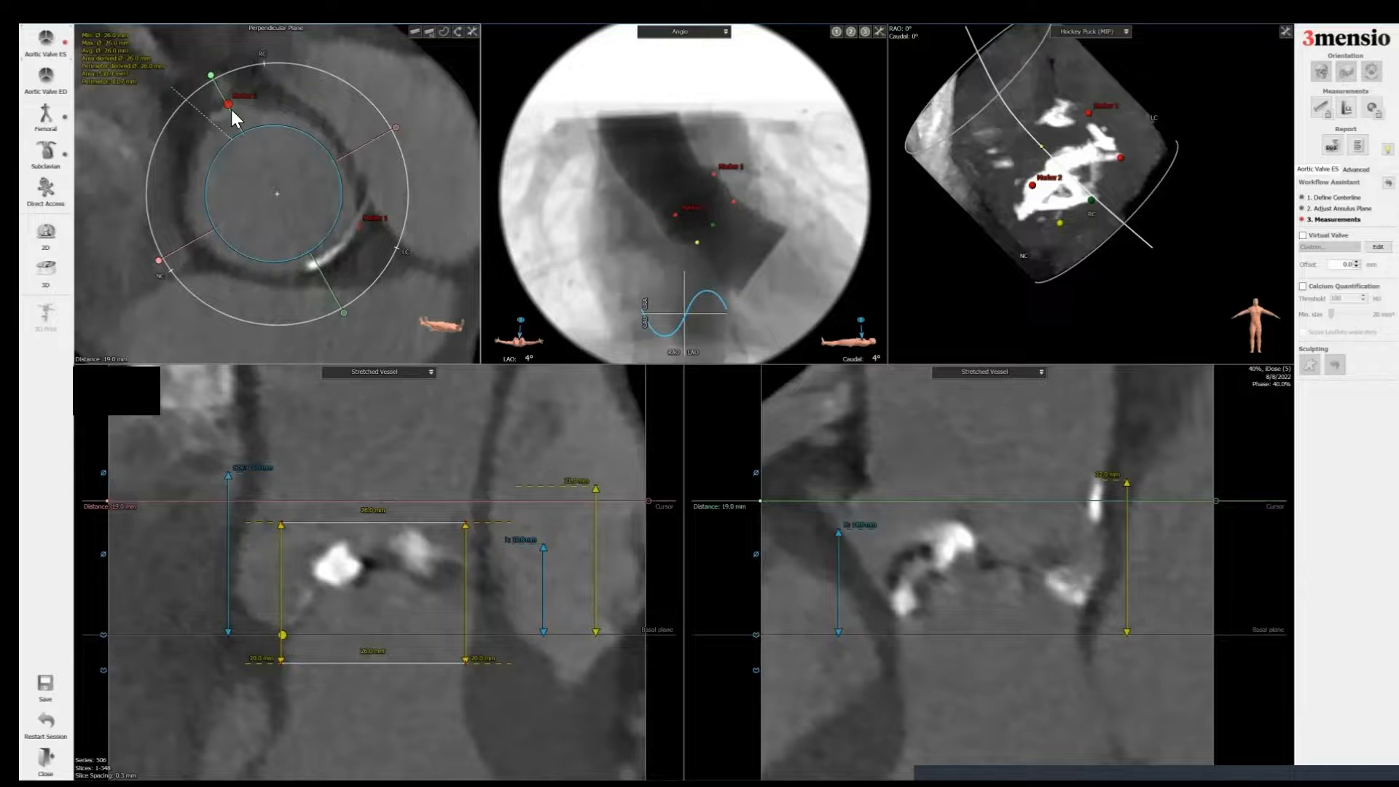
scroll(262, 113, "down", 2)
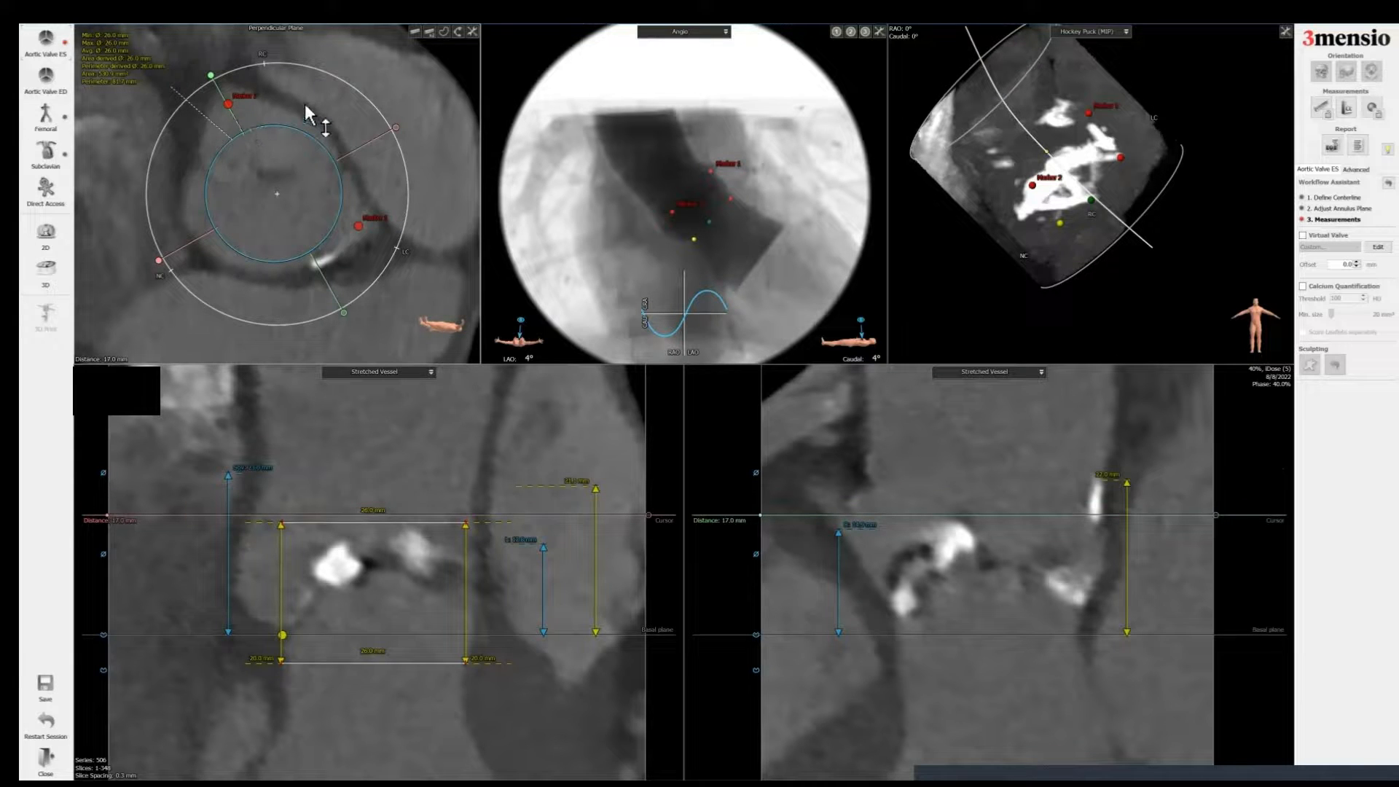
Step: Reposition both marker labels in the angio view and return to the annulus plane measurements
left_click_drag(686, 209, 608, 211)
left_click_drag(729, 163, 755, 142)
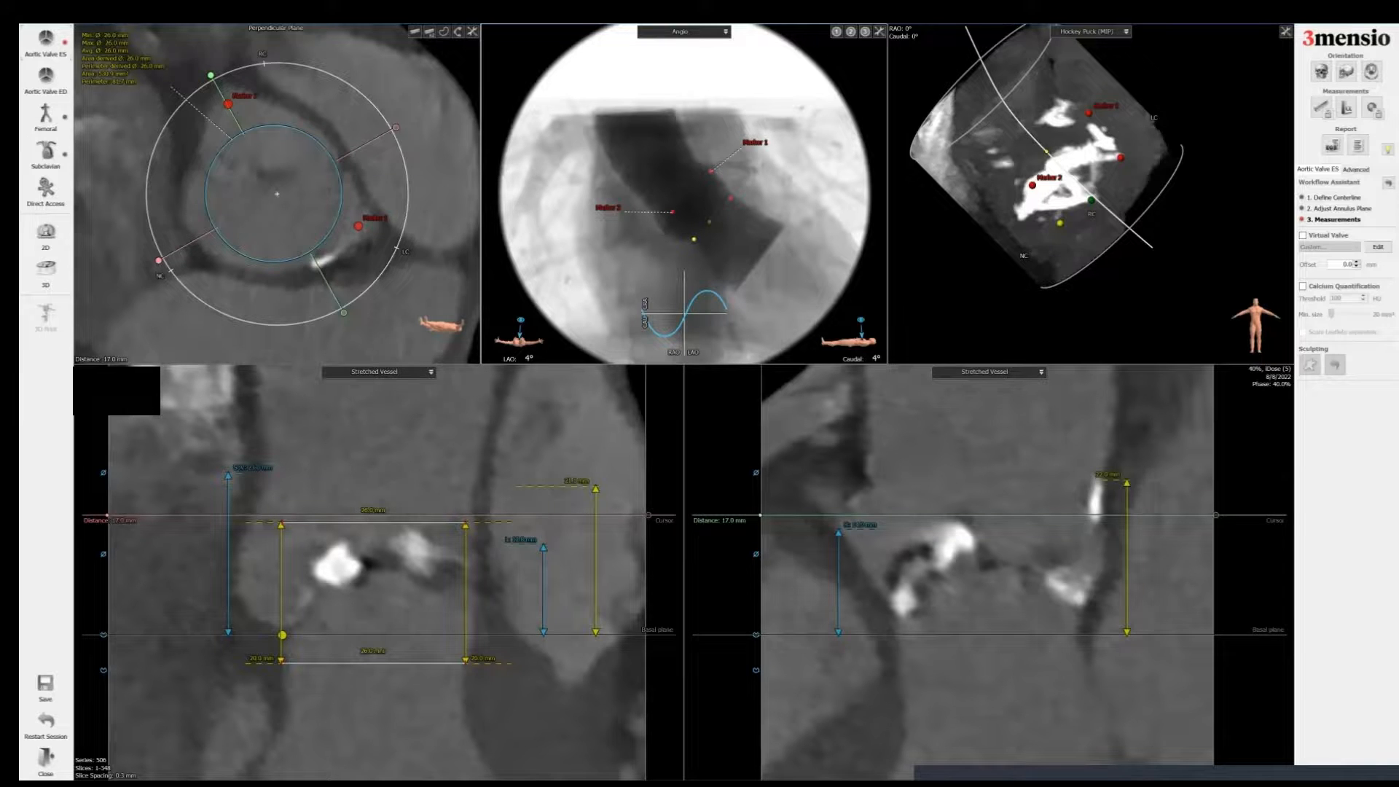
left_click(1333, 219)
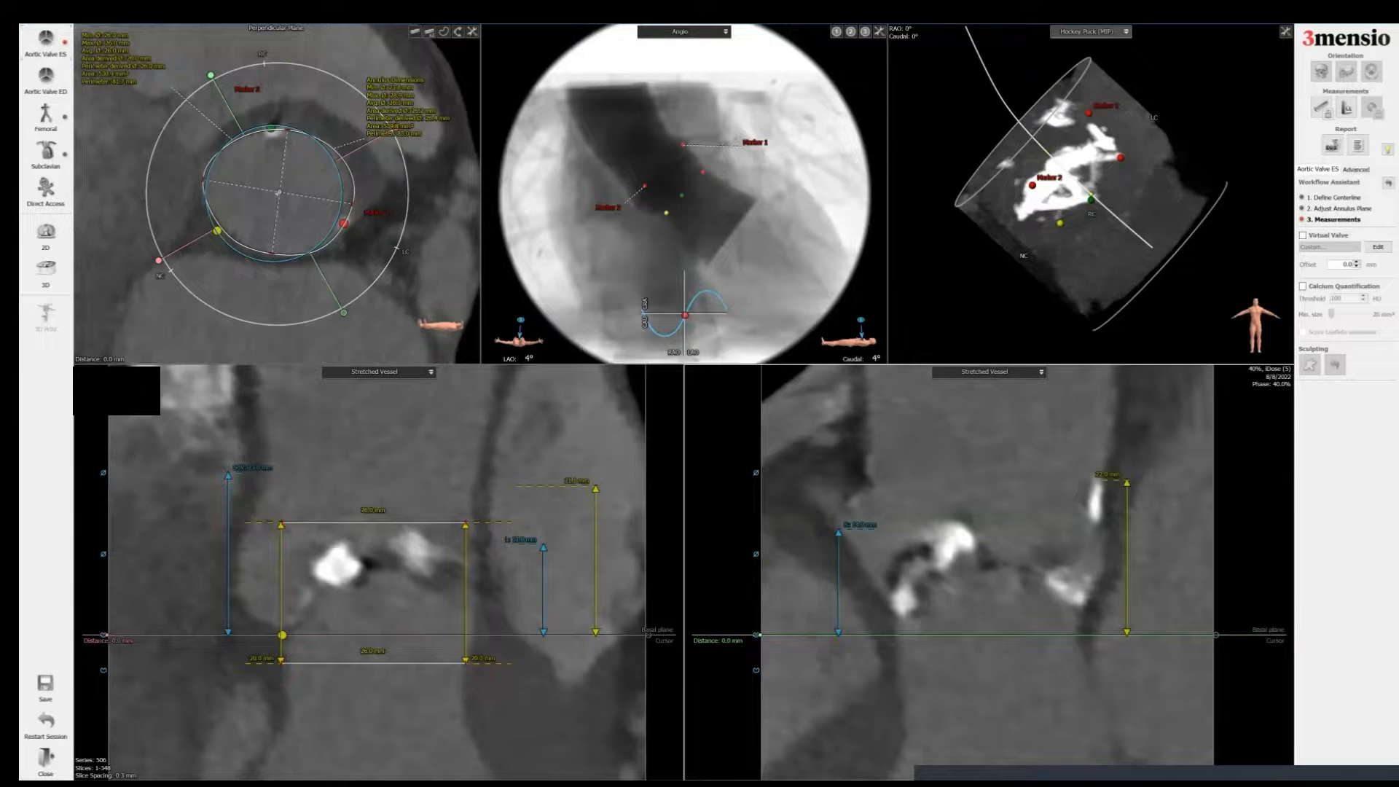
Step: Switch the 3D view to Calcifications, rotate it, and add a report screenshot of it
left_click(1091, 31)
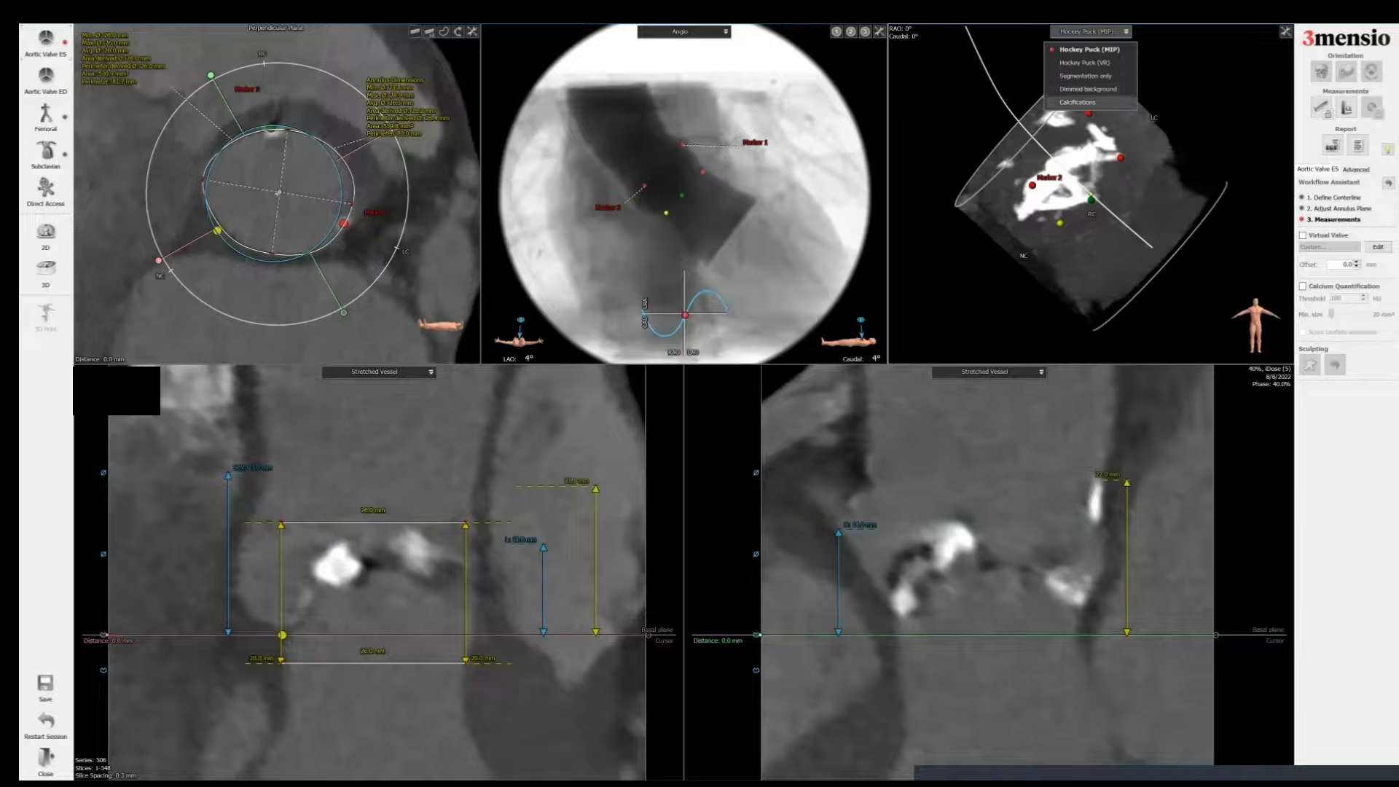
left_click(1078, 102)
left_click_drag(1138, 264, 1135, 243)
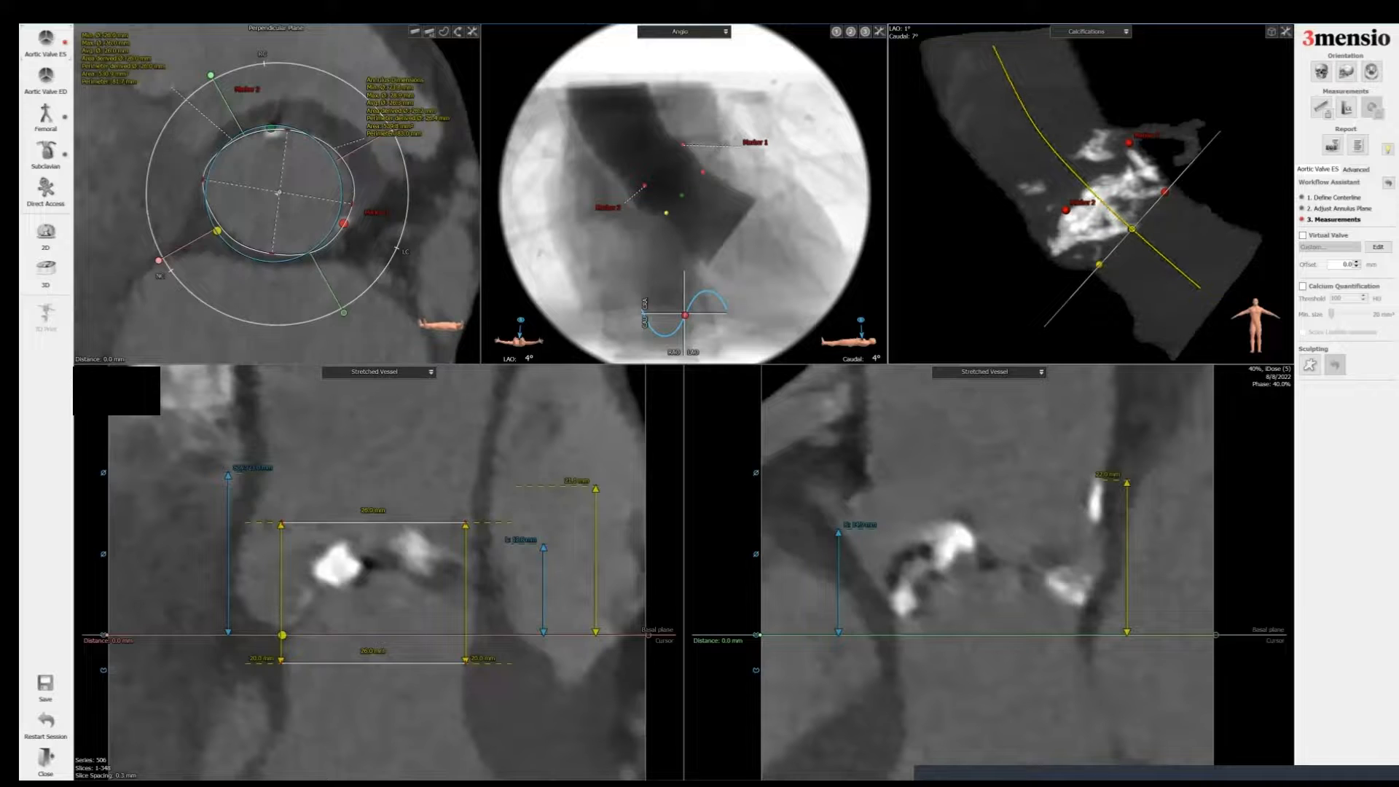
right_click(1097, 79)
left_click(1144, 83)
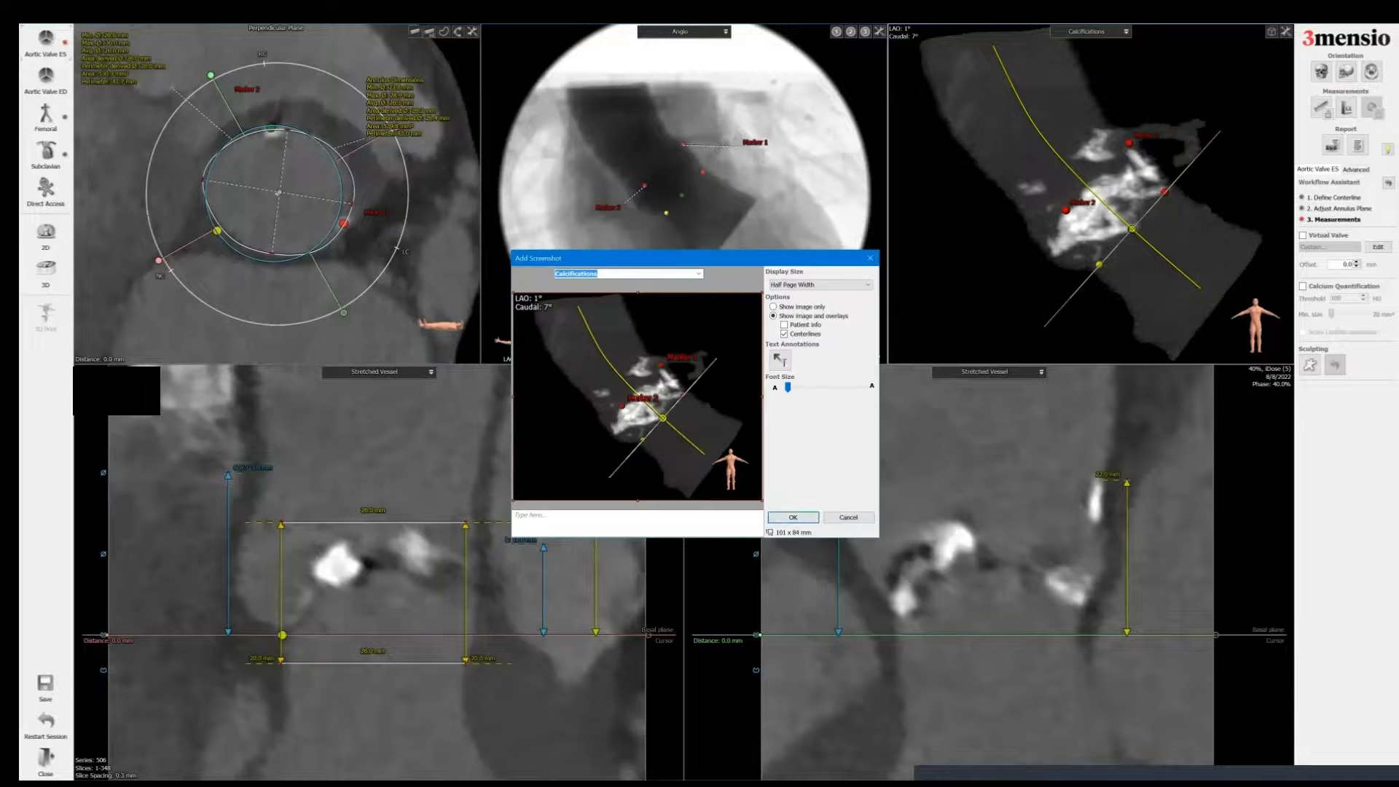
left_click(793, 517)
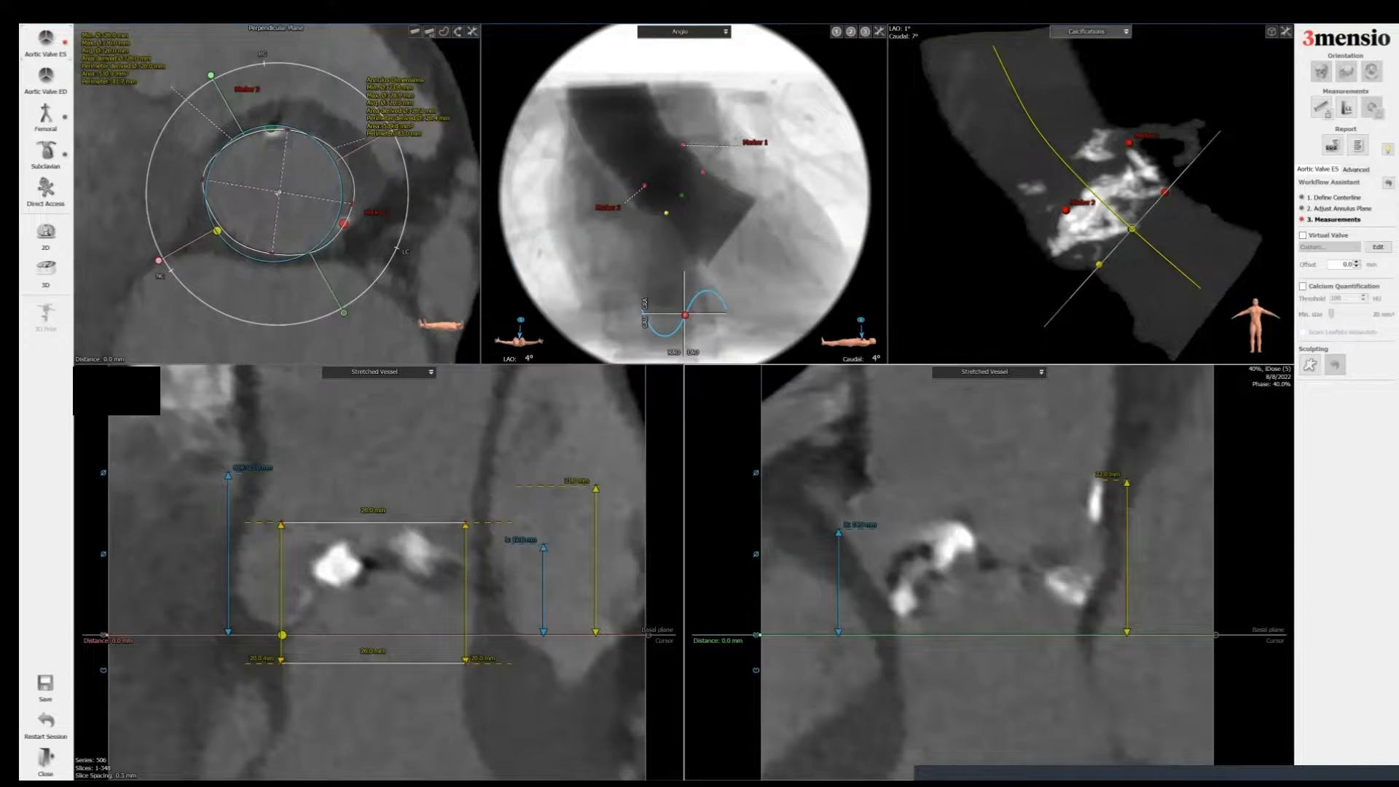
Step: Switch the 3D view back to Hockey Puck (MIP) and add a report screenshot of it
left_click(1090, 32)
left_click(1086, 49)
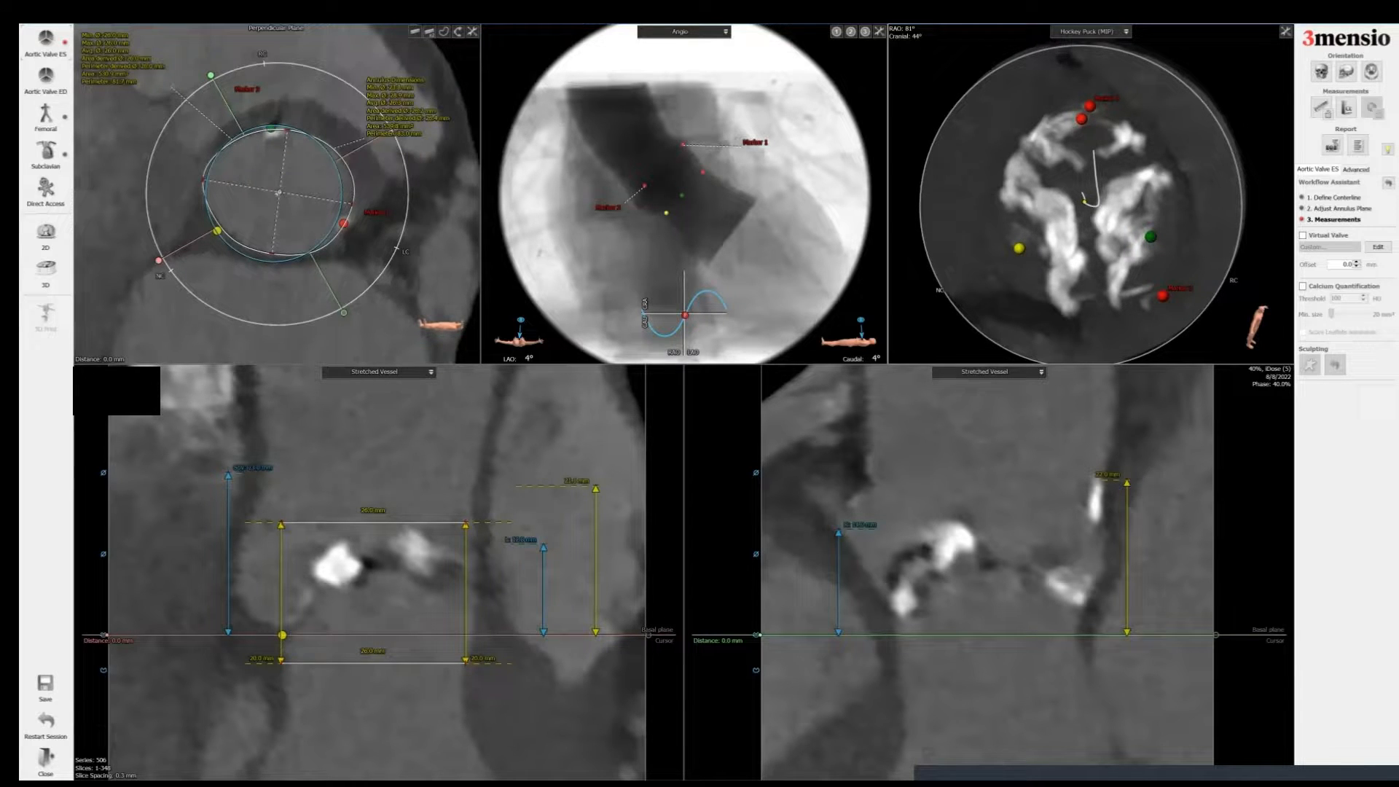
right_click(1179, 123)
left_click(1227, 126)
left_click(794, 518)
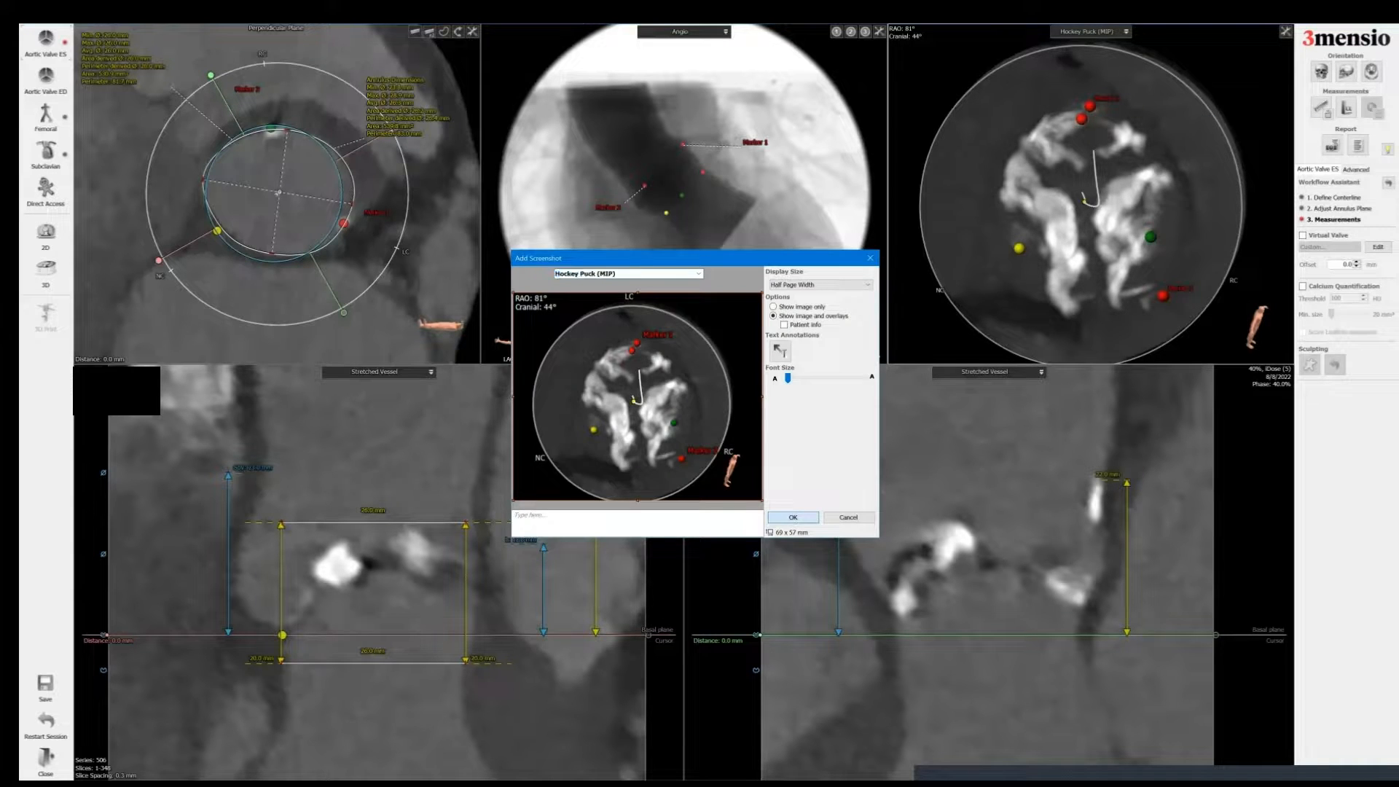
Step: Rotate the 3D view and use the C-arm positioning tool to set a coplanar angio projection of LAO 1°, Caudal 8°
left_click_drag(1165, 248, 1008, 143)
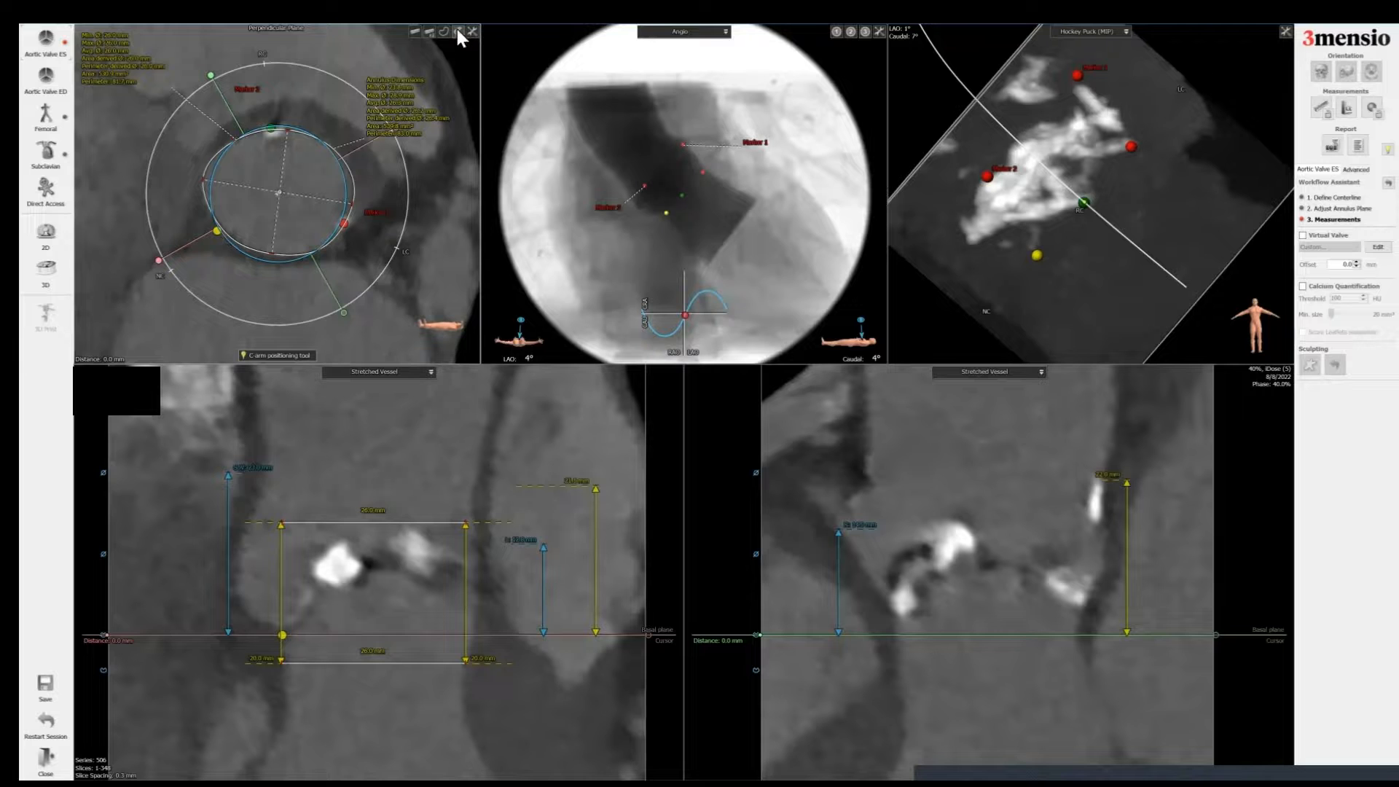
left_click(458, 30)
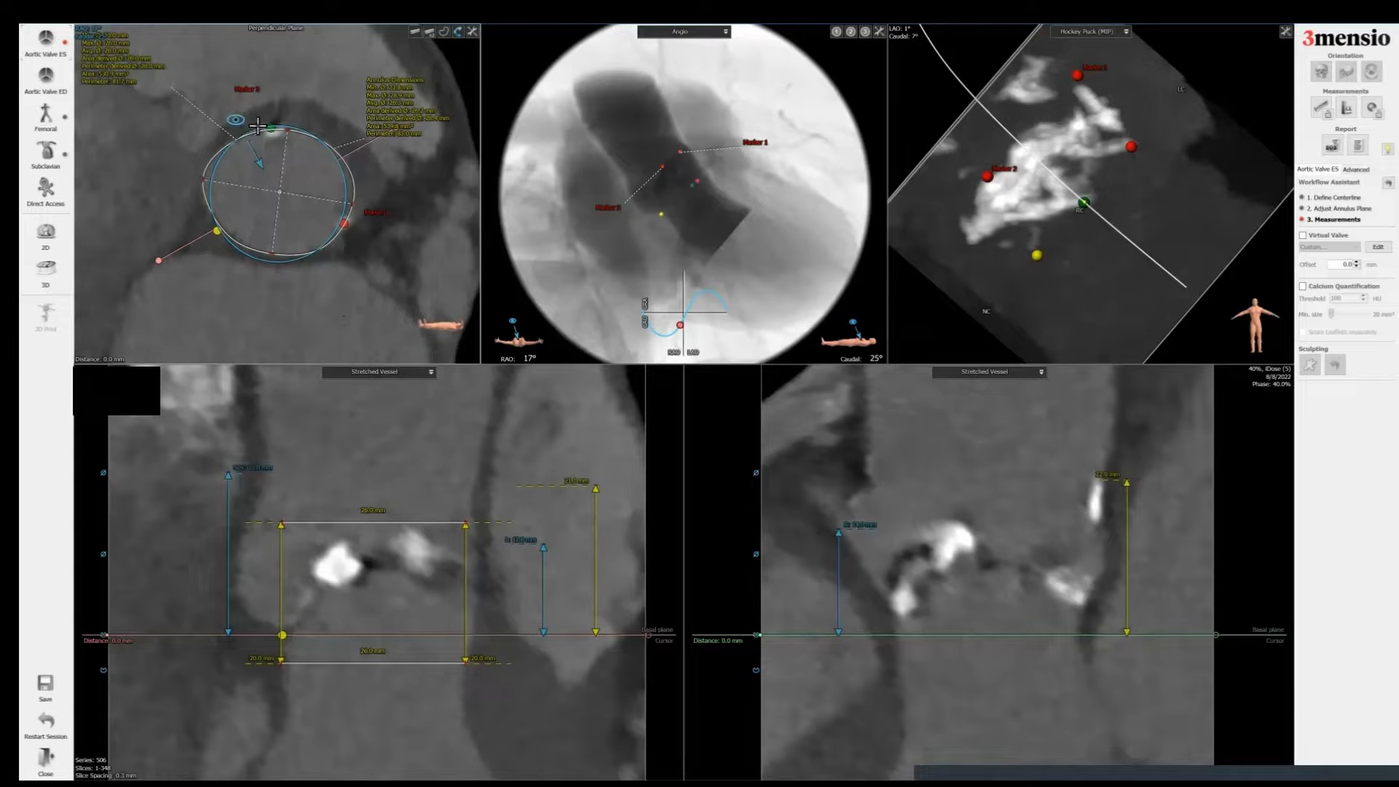
left_click_drag(257, 126, 280, 115)
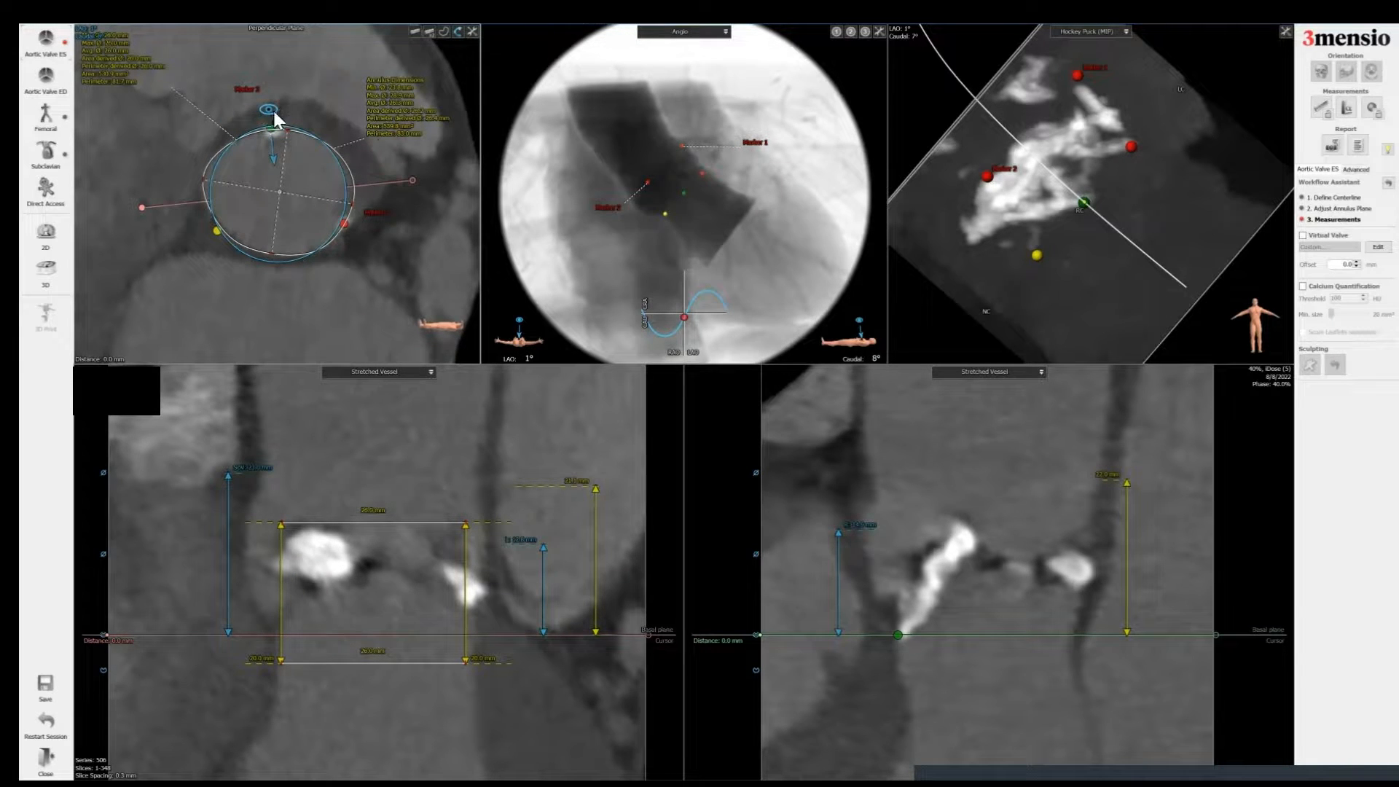
scroll(683, 193, "up", 5)
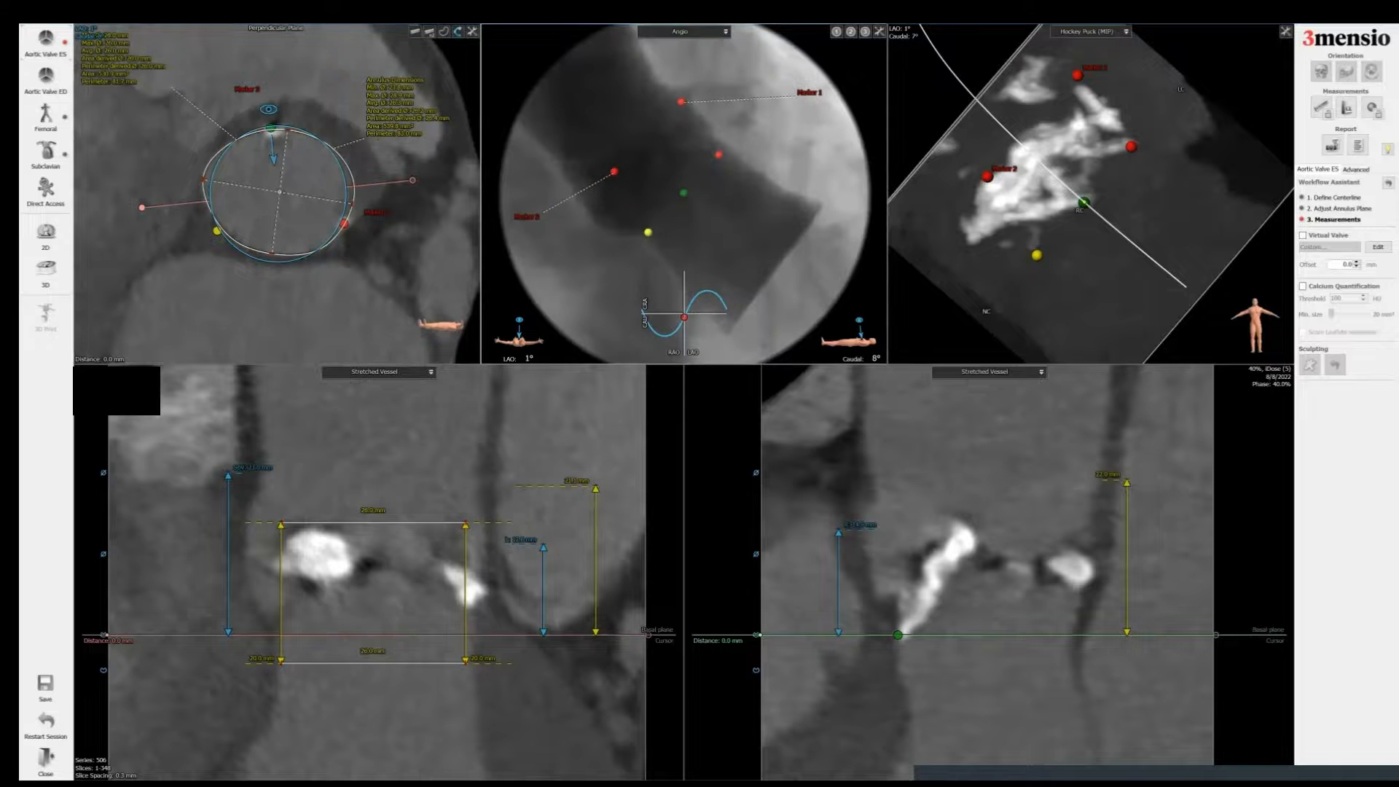
right_click_drag(620, 195, 620, 188)
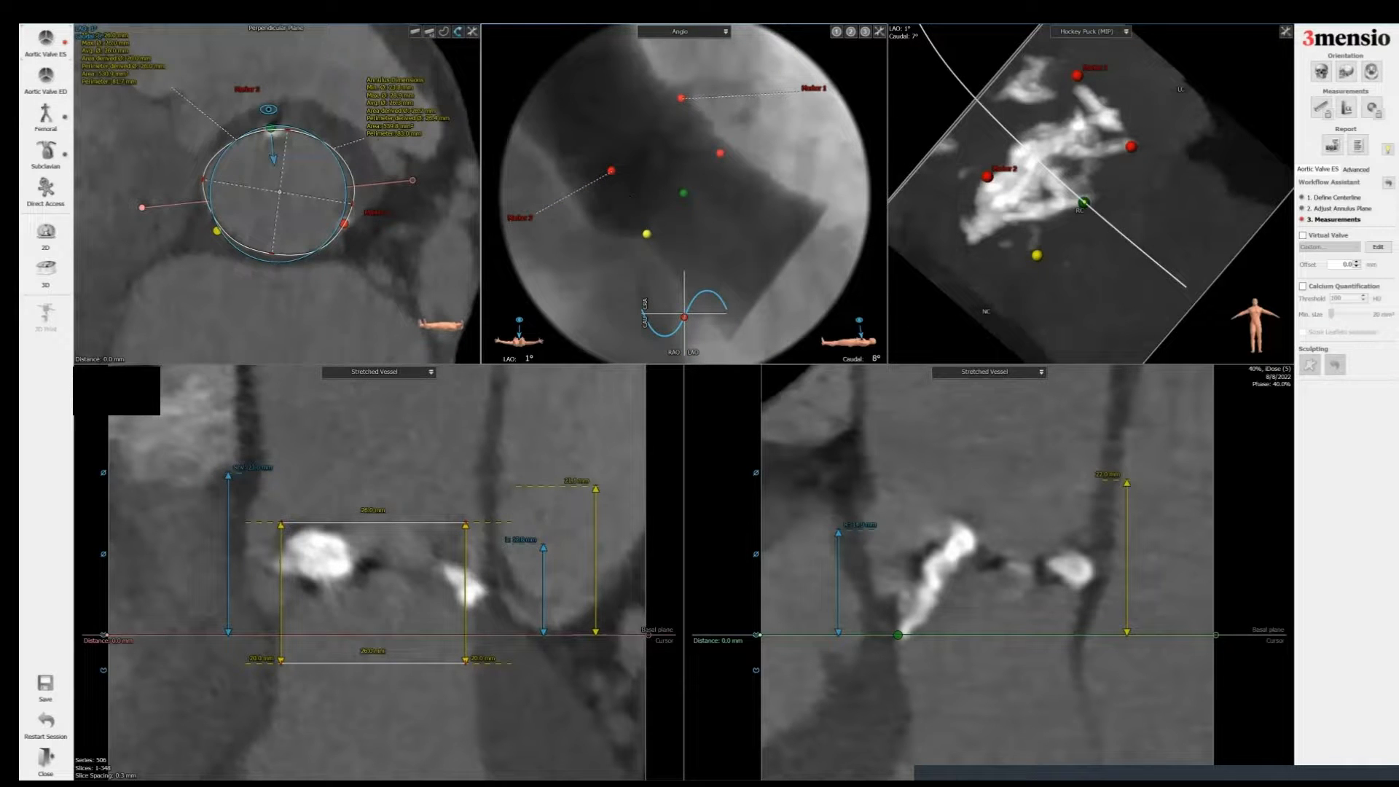
left_click_drag(630, 195, 344, 309)
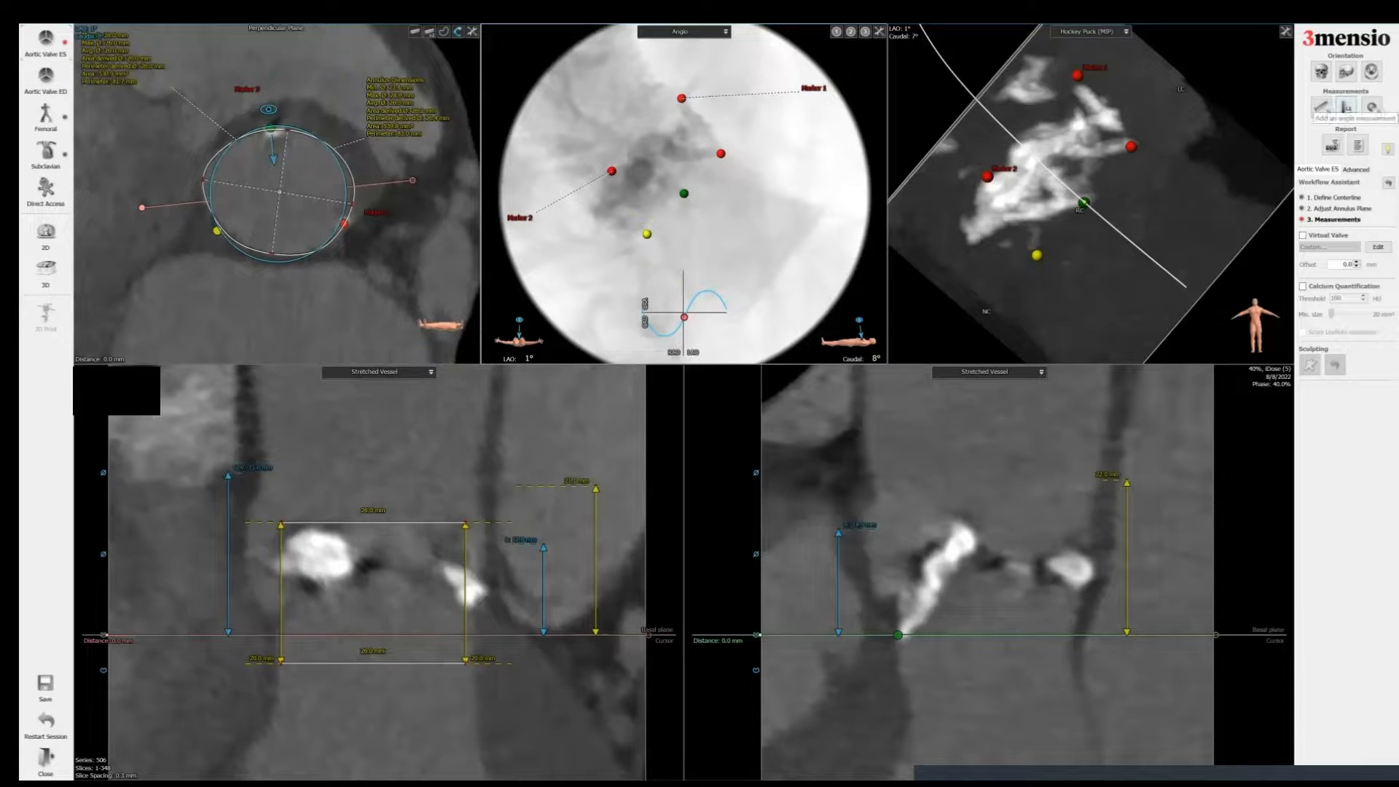
Step: Measure an angle in the angio view from the cusp markers to a horizontal reference
left_click(1346, 107)
left_click(745, 123)
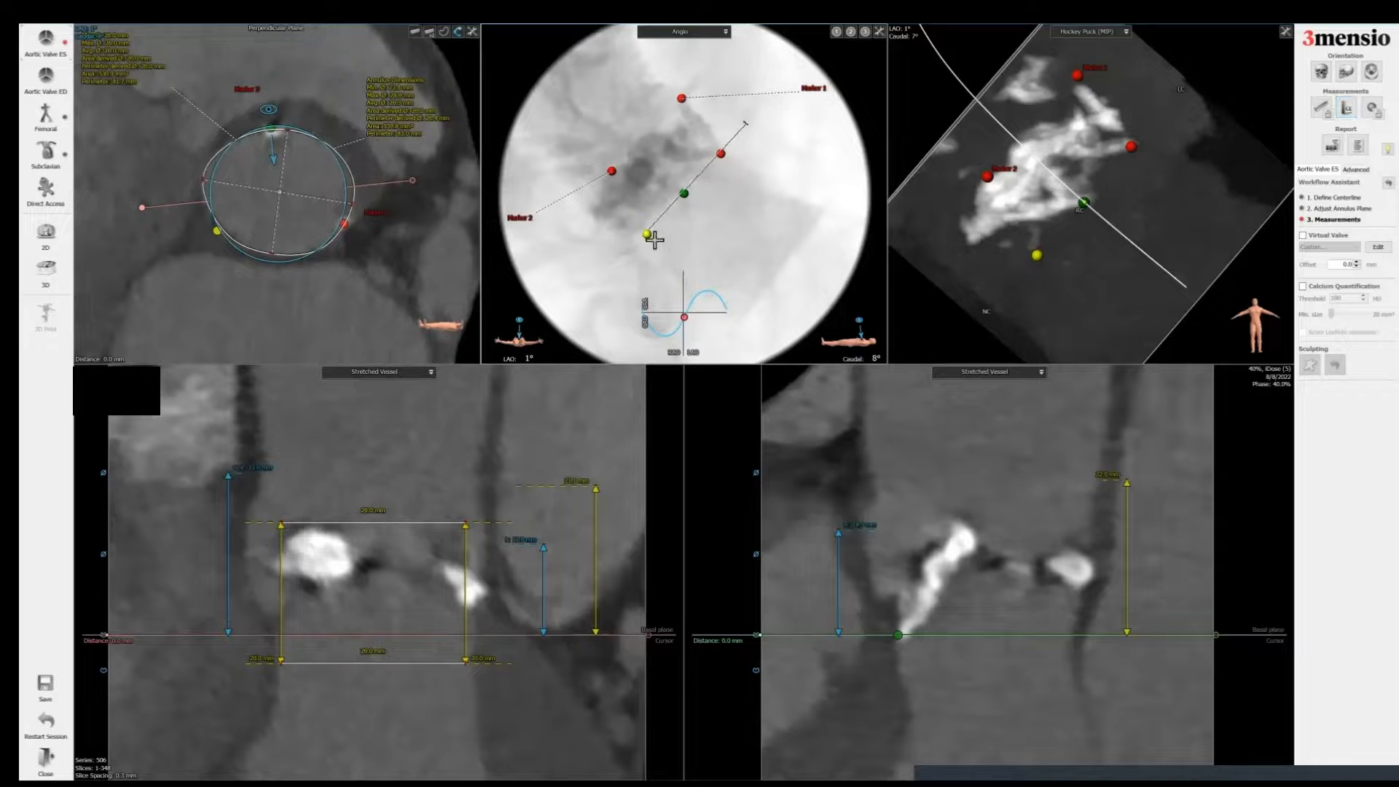
left_click(647, 235)
left_click(745, 234)
Step: Add a report screenshot of the angio view titled Coplanar and root angio
right_click(770, 167)
left_click(818, 171)
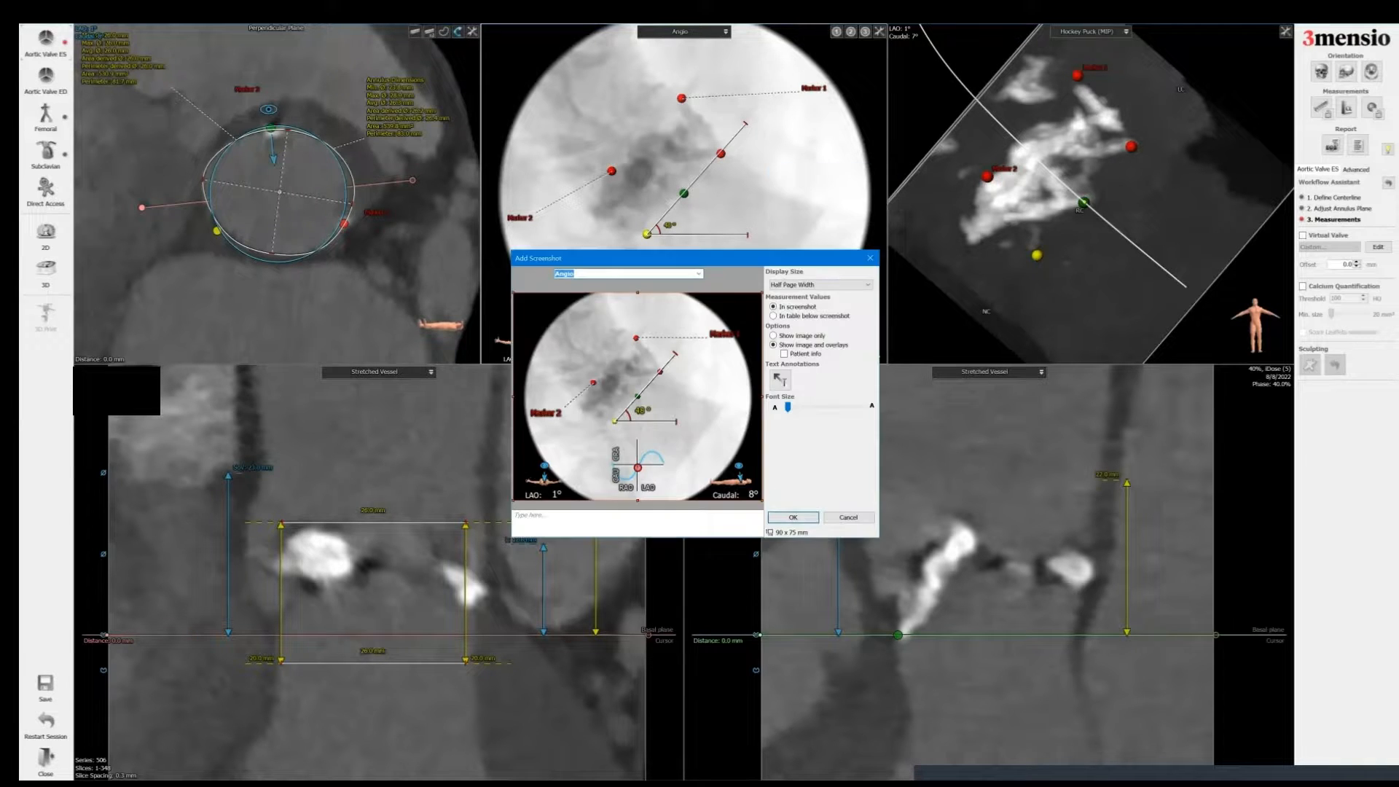
type("Coplanar and root angio")
key("Return")
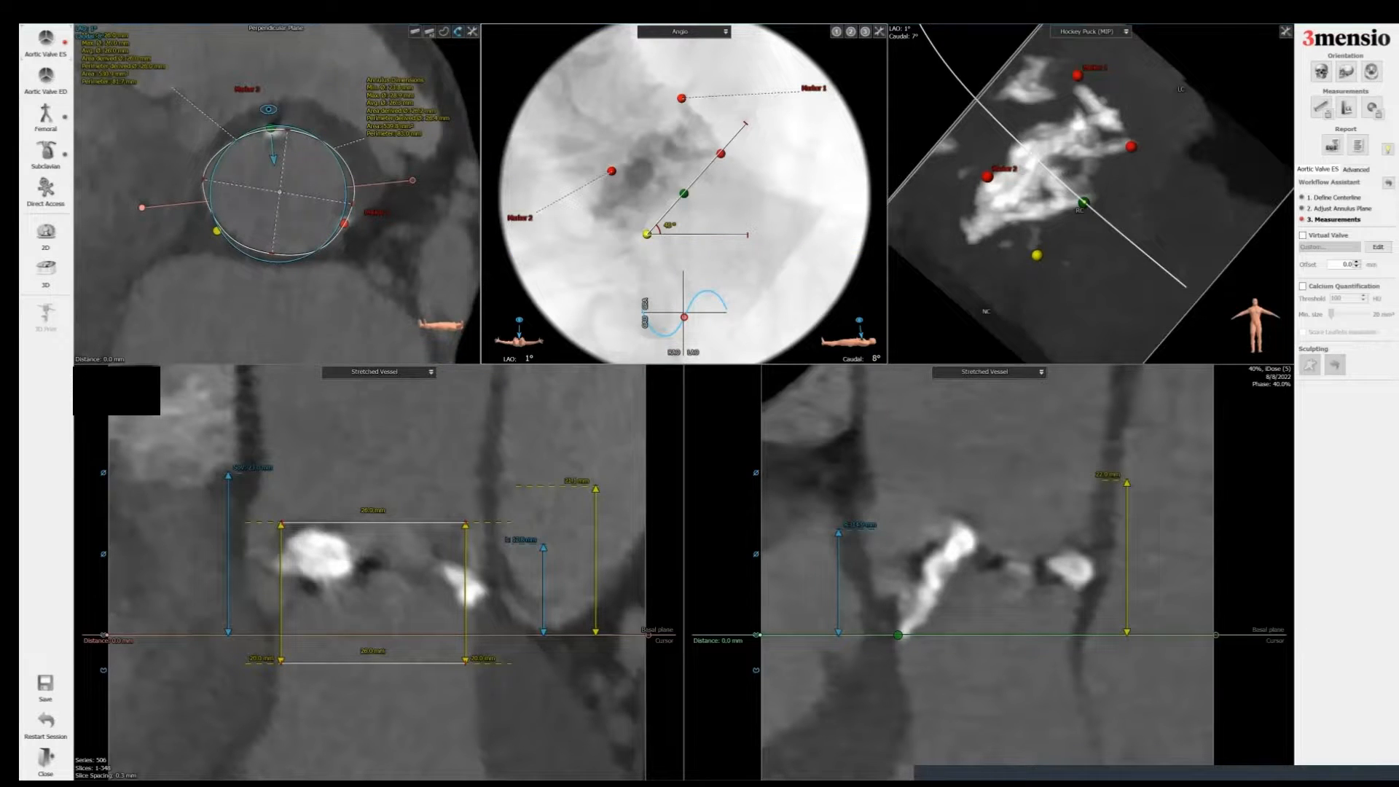
Step: Rotate the C-arm projection to RAO 24°, Caudal 30° and delete the angle measurement from the angio view
left_click_drag(281, 123, 230, 128)
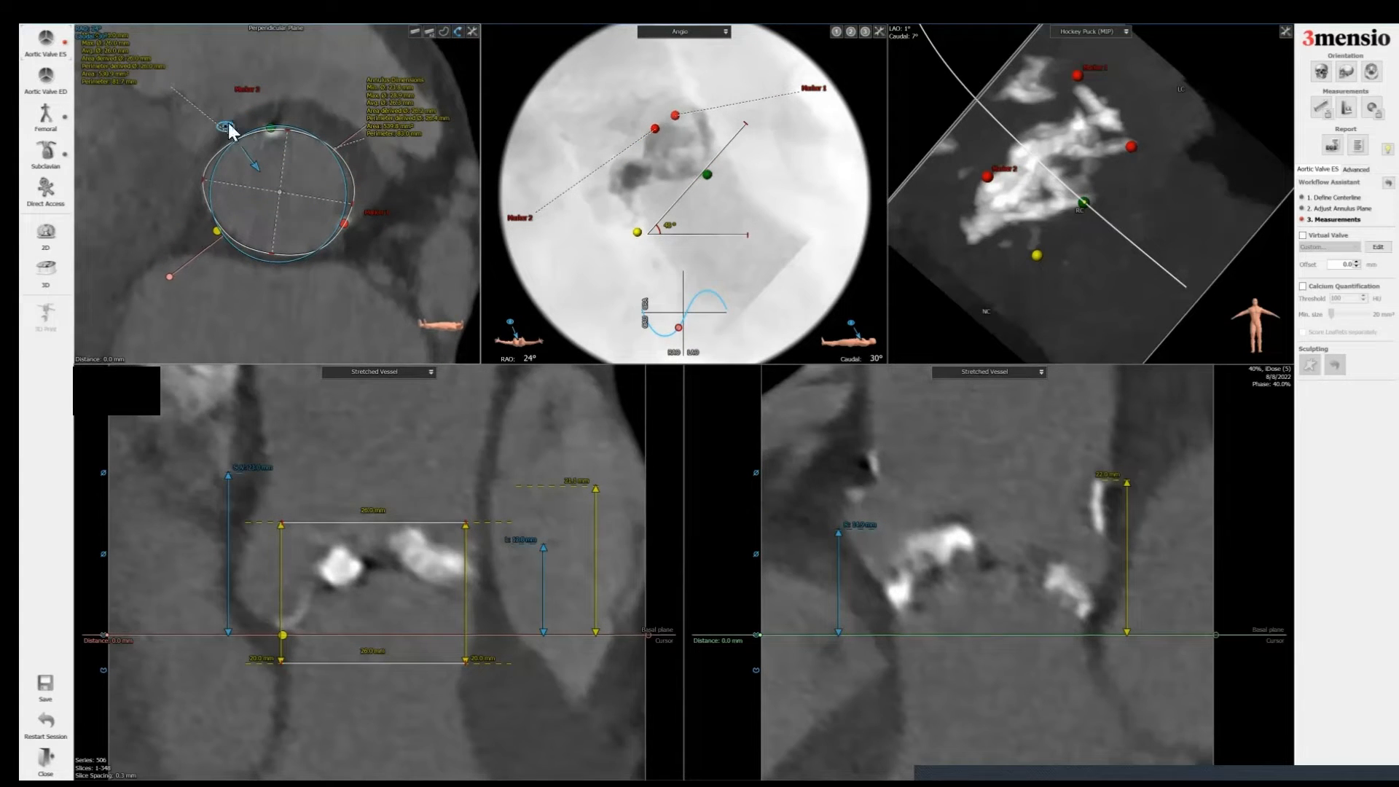
right_click(228, 124)
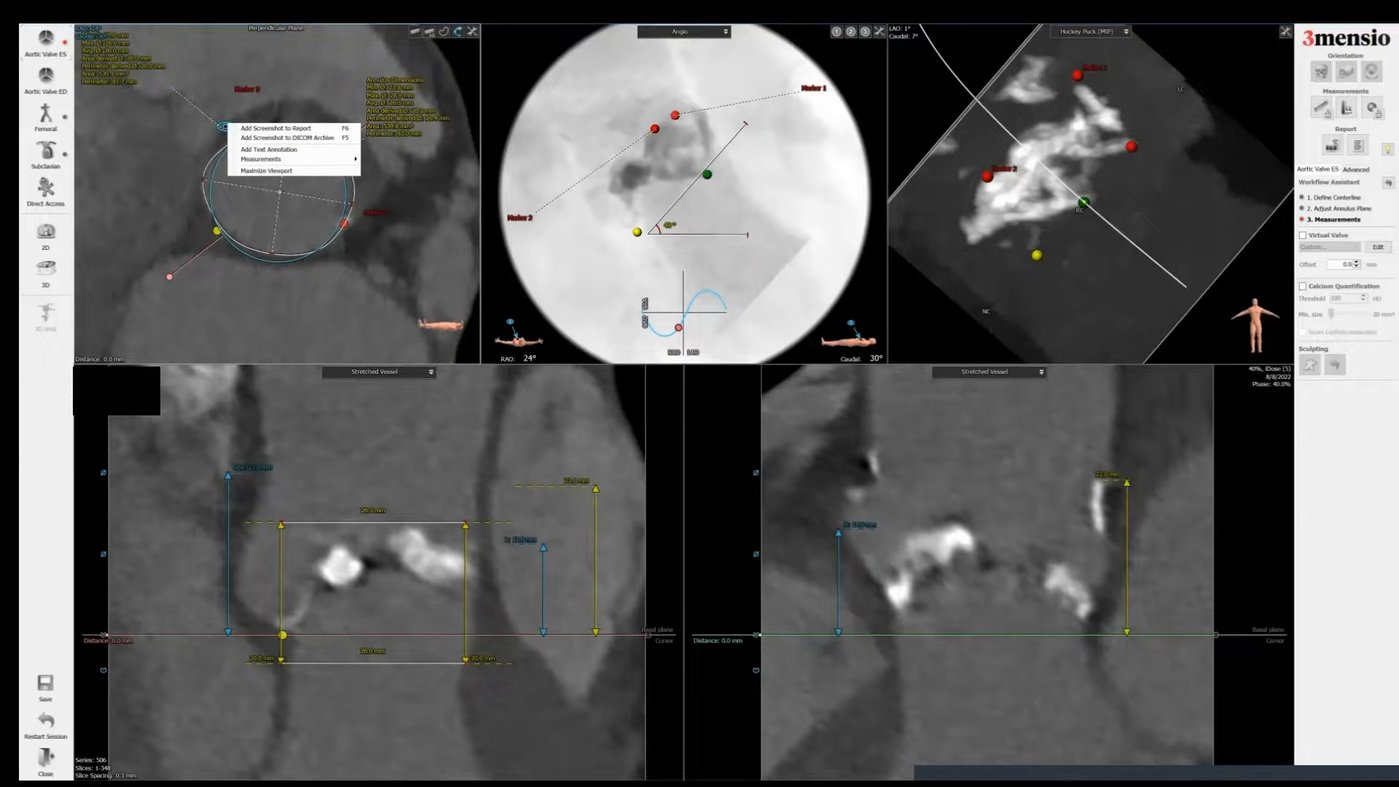
right_click(730, 142)
left_click(749, 157)
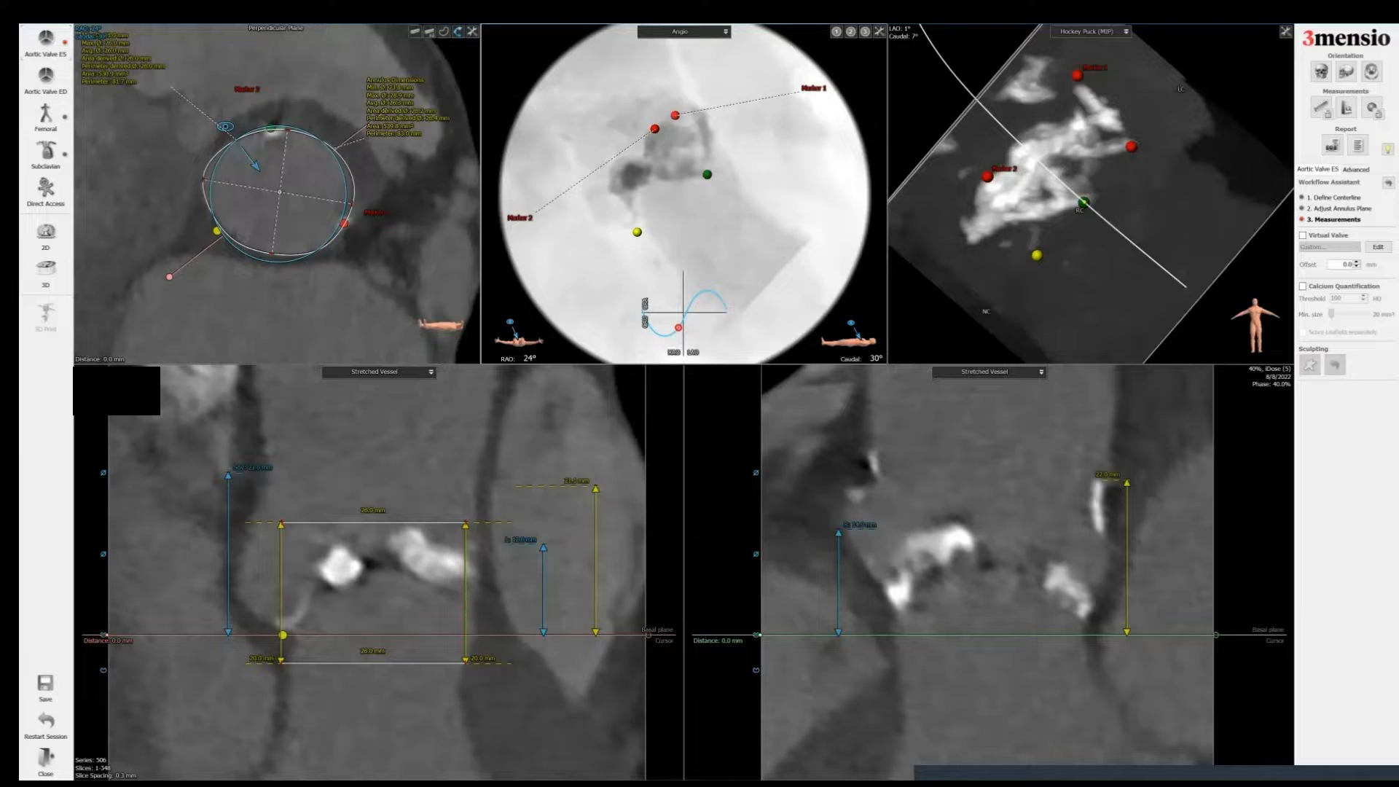
Step: Add a report screenshot of the angio view titled RAO
right_click(757, 149)
left_click(786, 153)
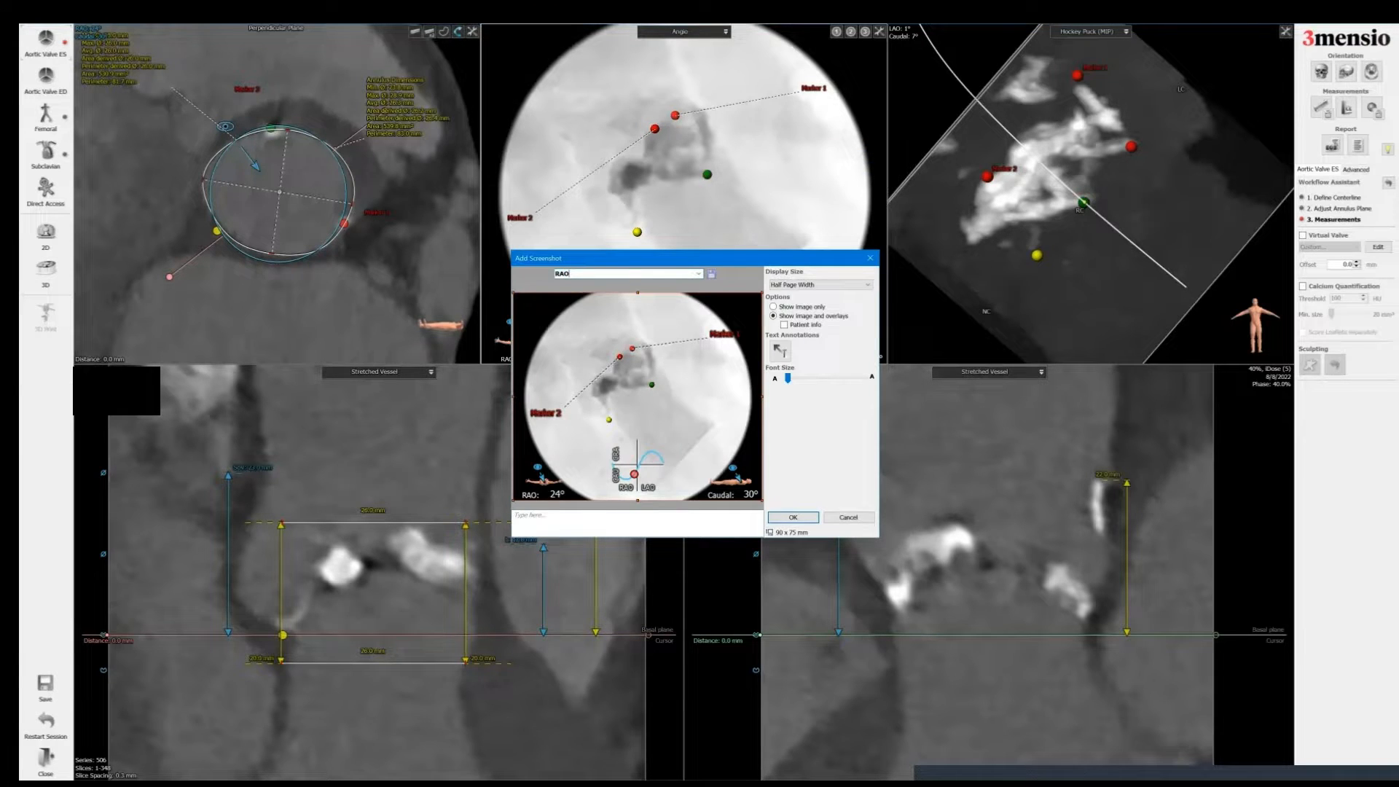
key("Return")
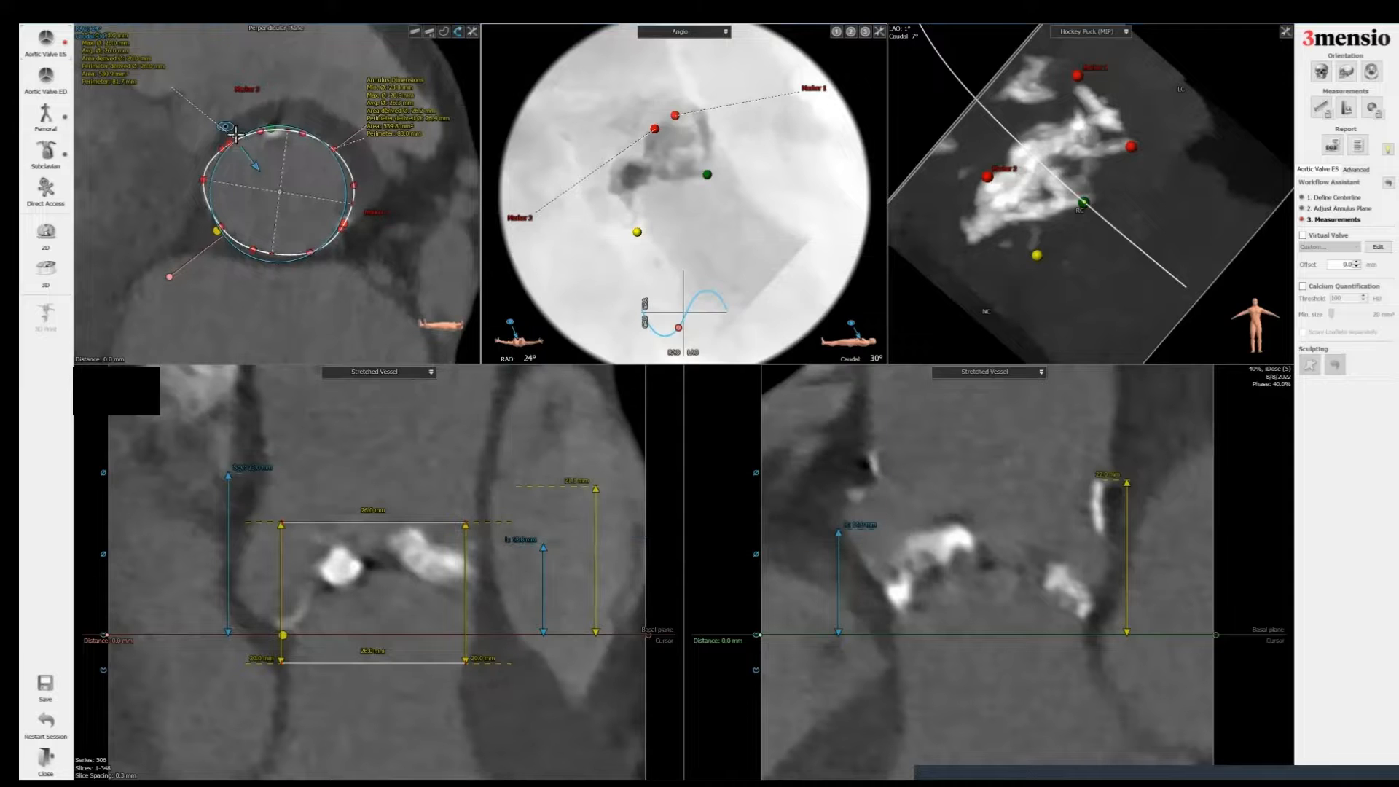
Step: Return the C-arm projection to LAO 1°, Caudal 8° and add a report screenshot of the 3D view titled Cx landmarks
left_click_drag(234, 133, 279, 126)
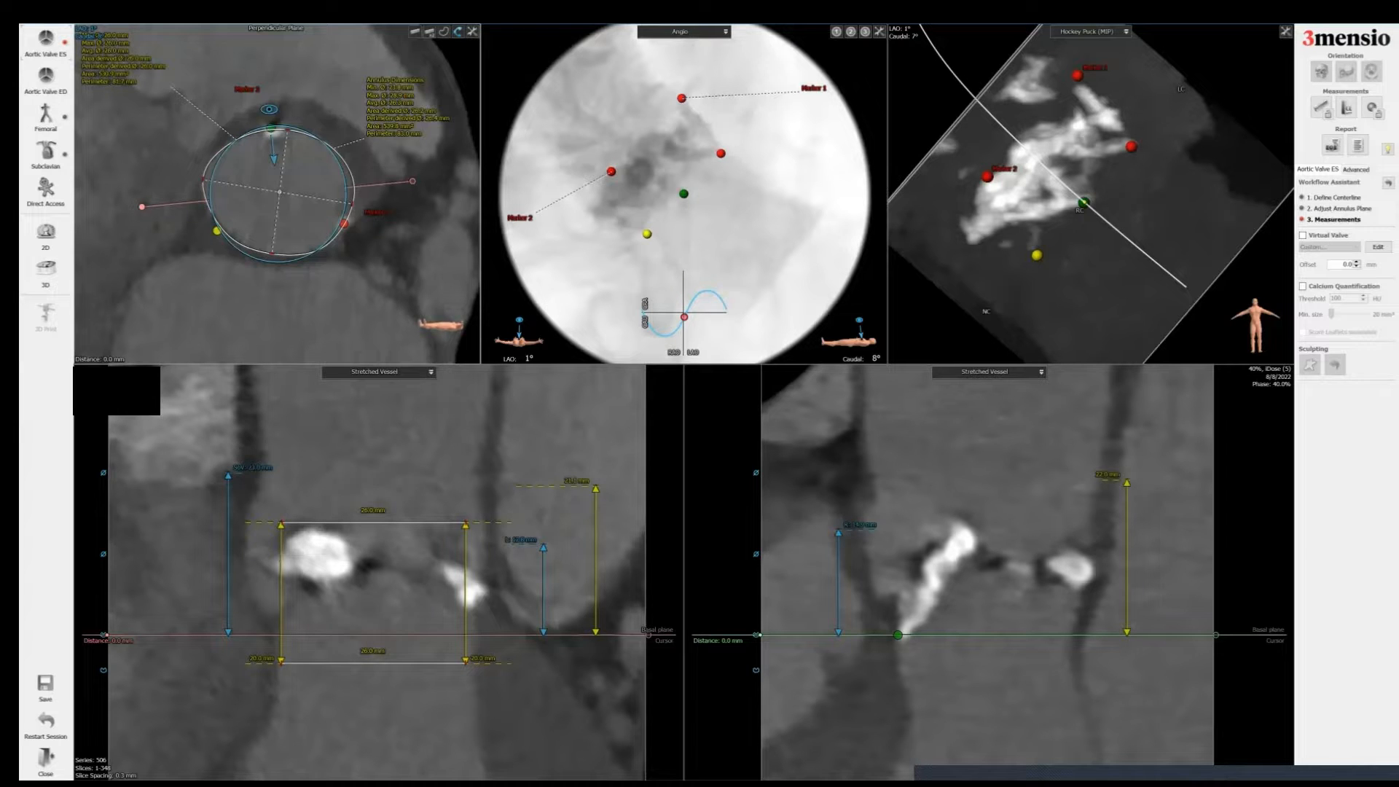
right_click(1151, 141)
left_click(1195, 147)
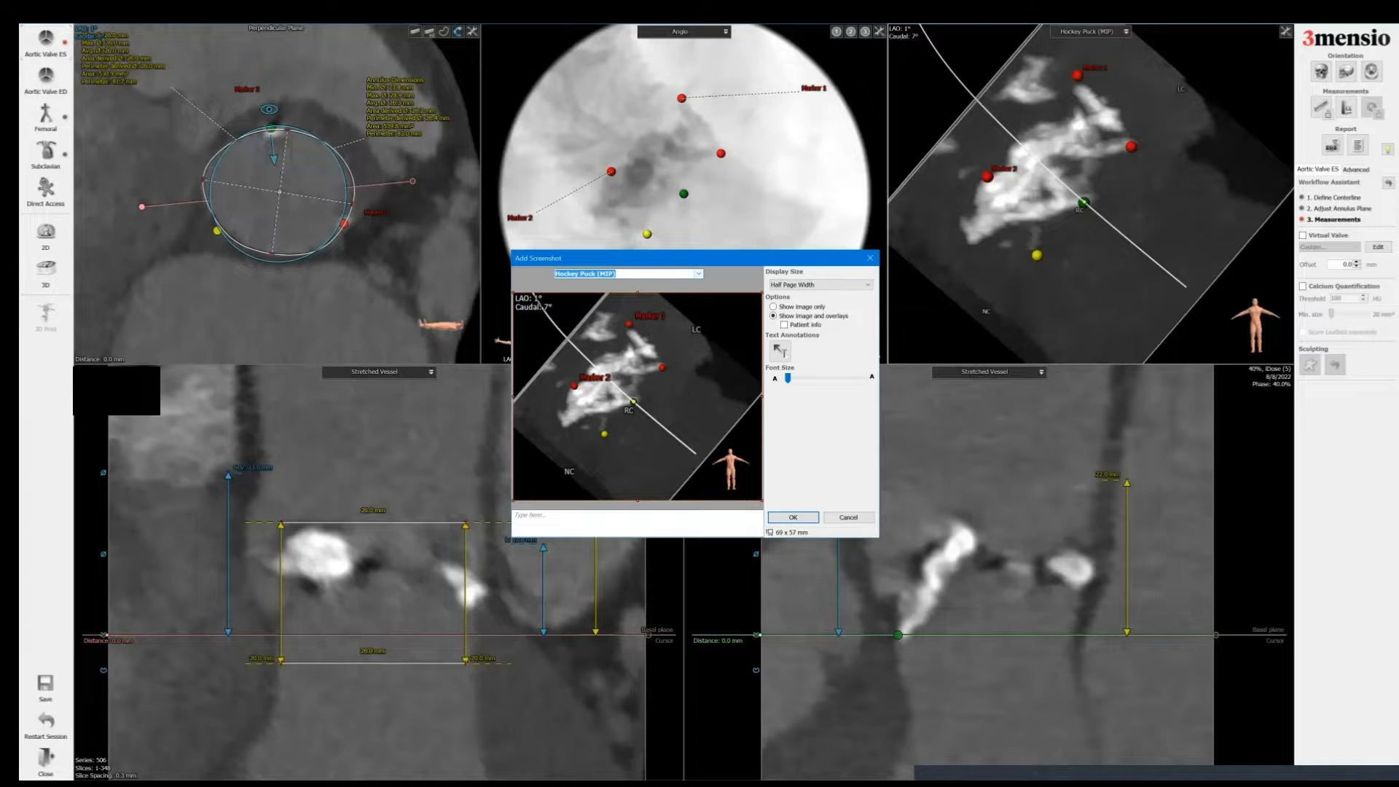
left_click(698, 273)
left_click(685, 322)
left_click(792, 517)
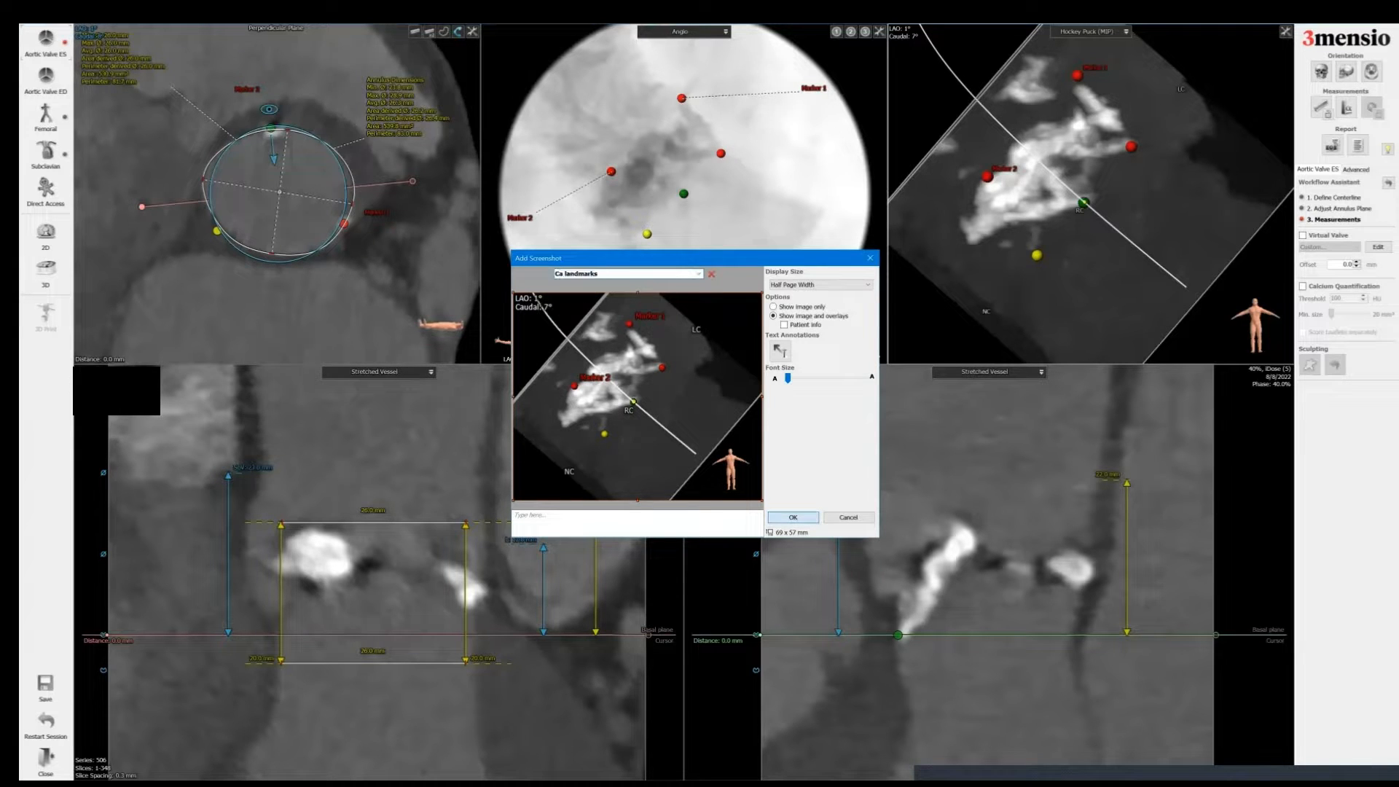
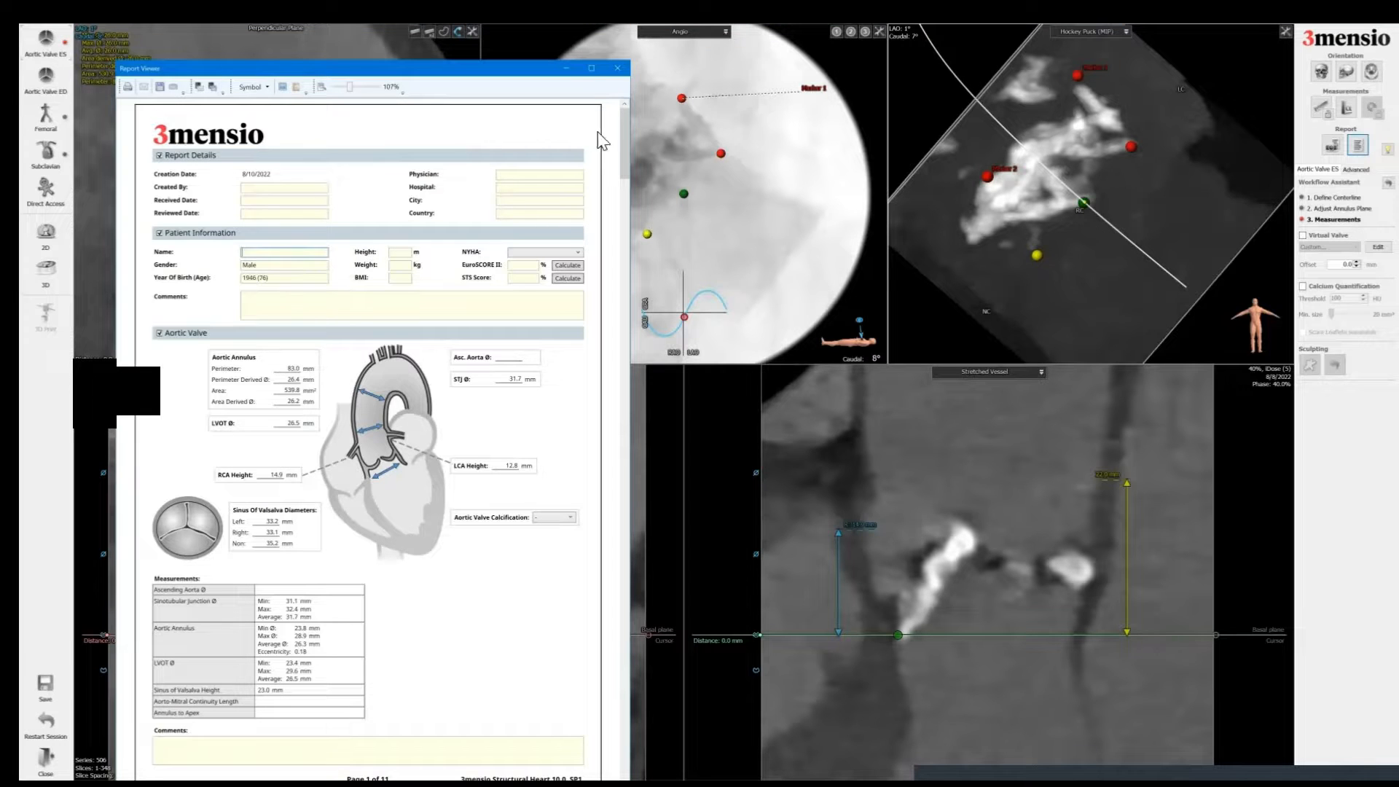
Step: Review the generated report pages, from the aortic valve measurements and screenshots through the femoral and subclavian sections
scroll(622, 150, "down", 5)
scroll(503, 260, "up", 4)
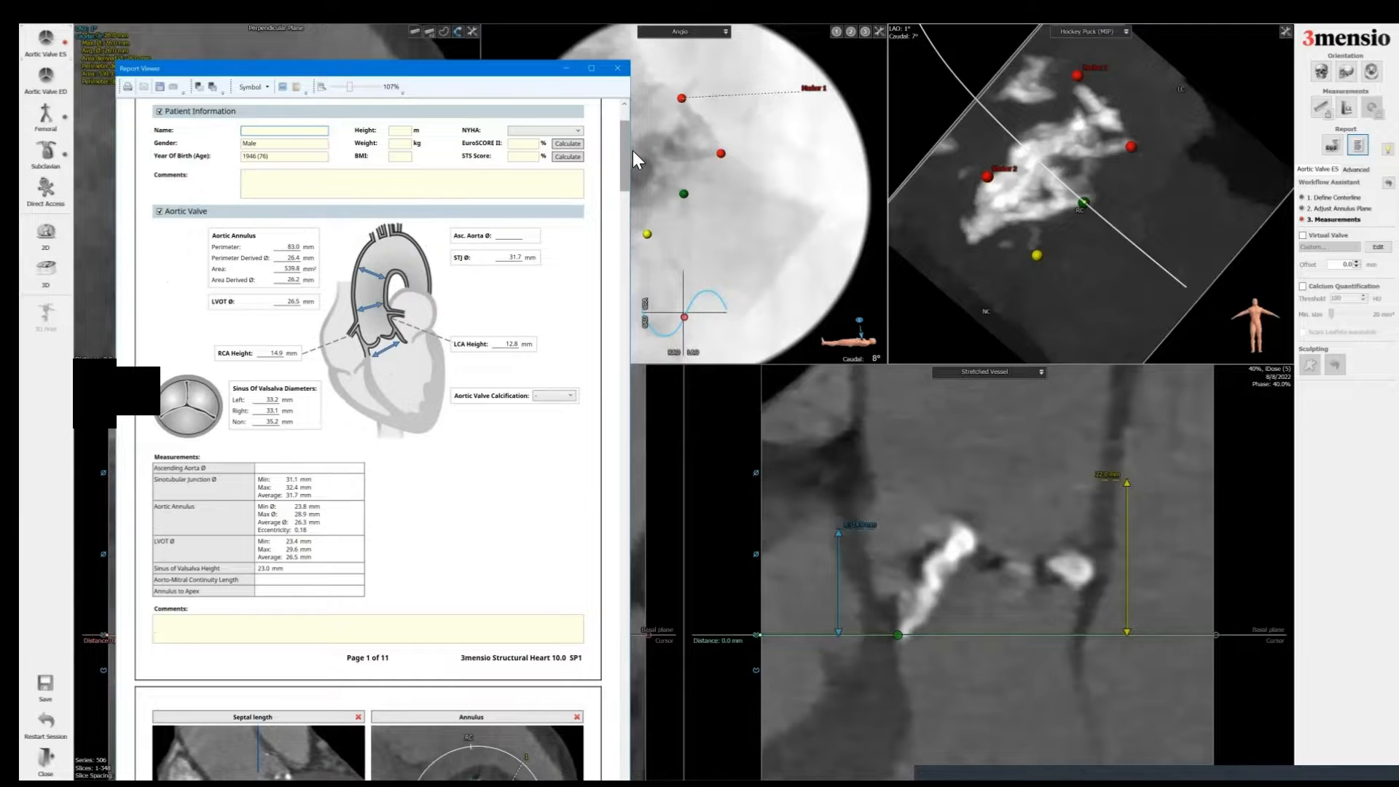
scroll(625, 156, "down", 2)
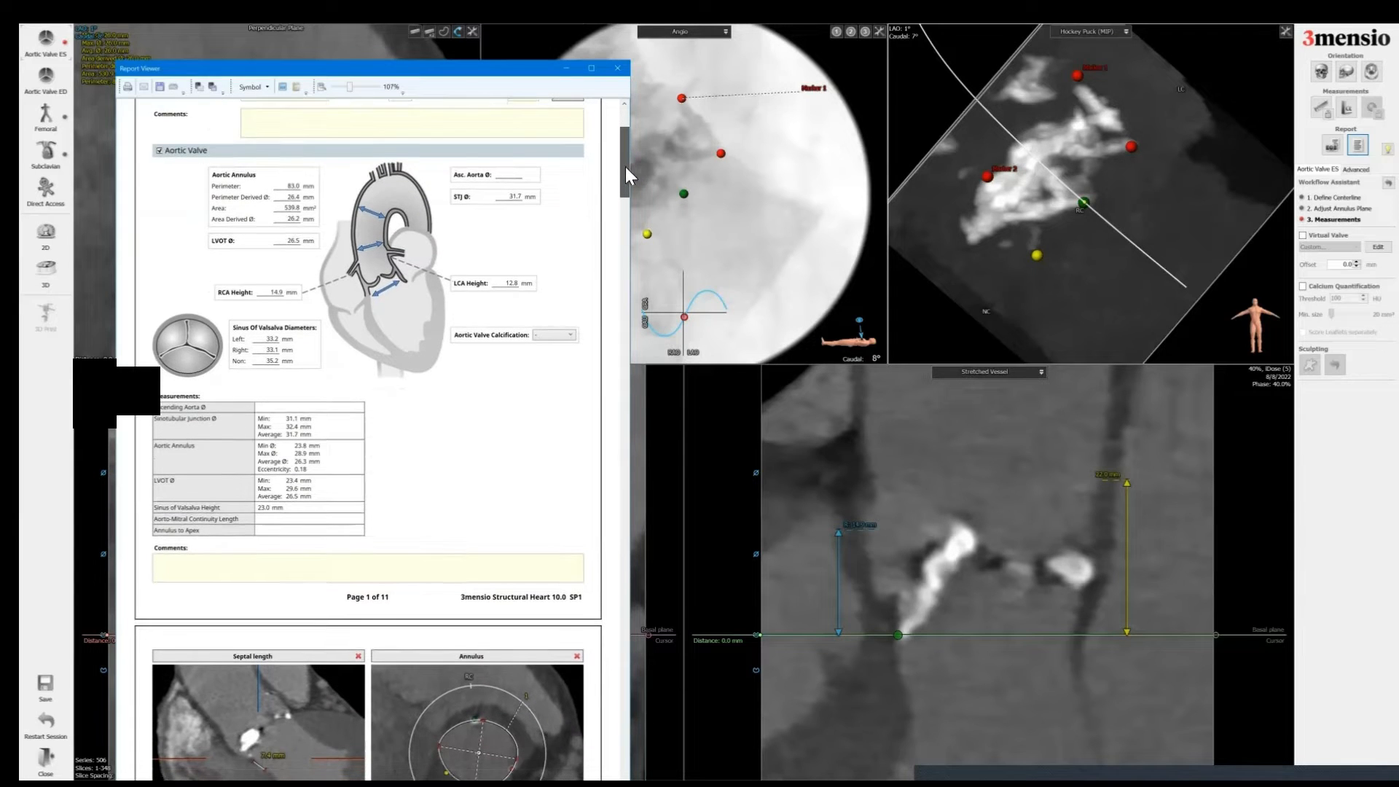
scroll(625, 175, "down", 2)
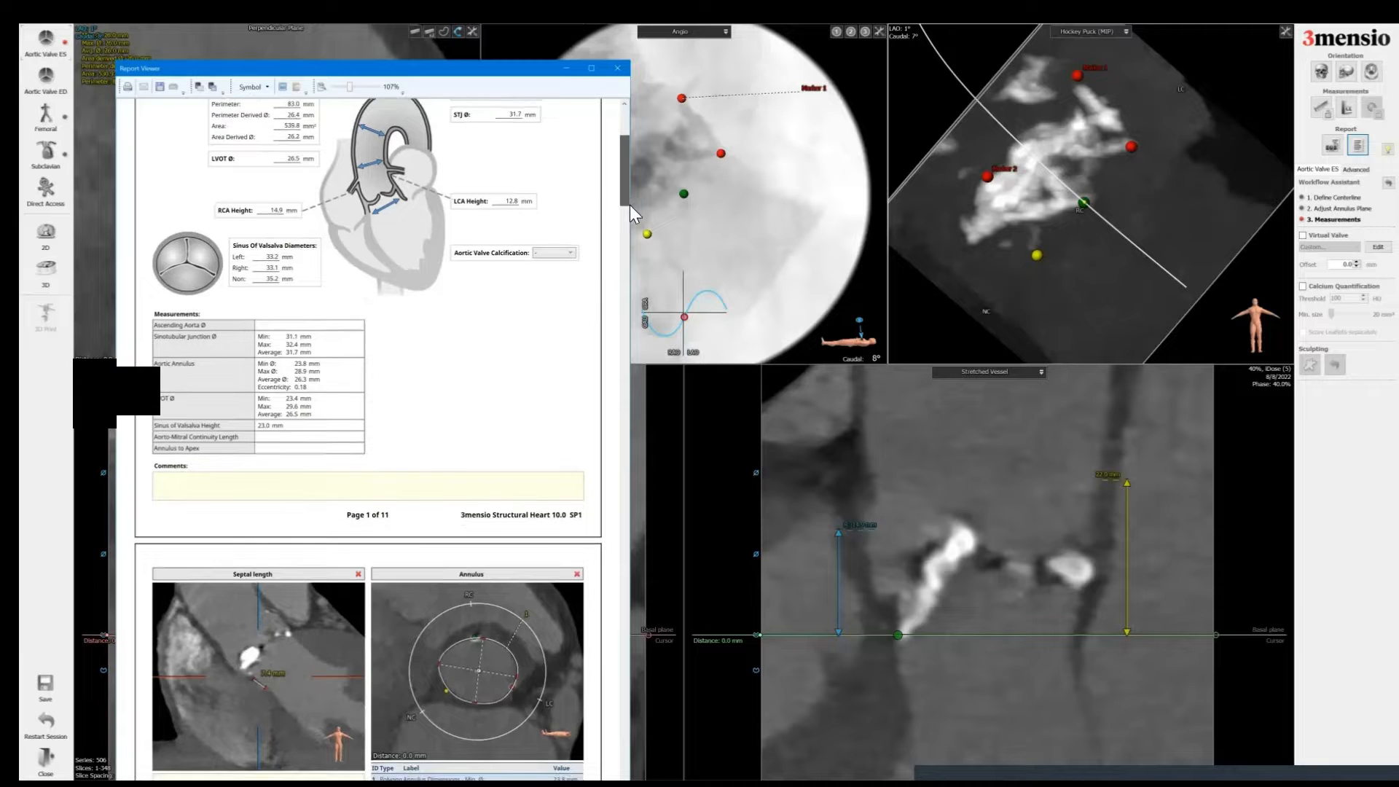
scroll(629, 204, "down", 6)
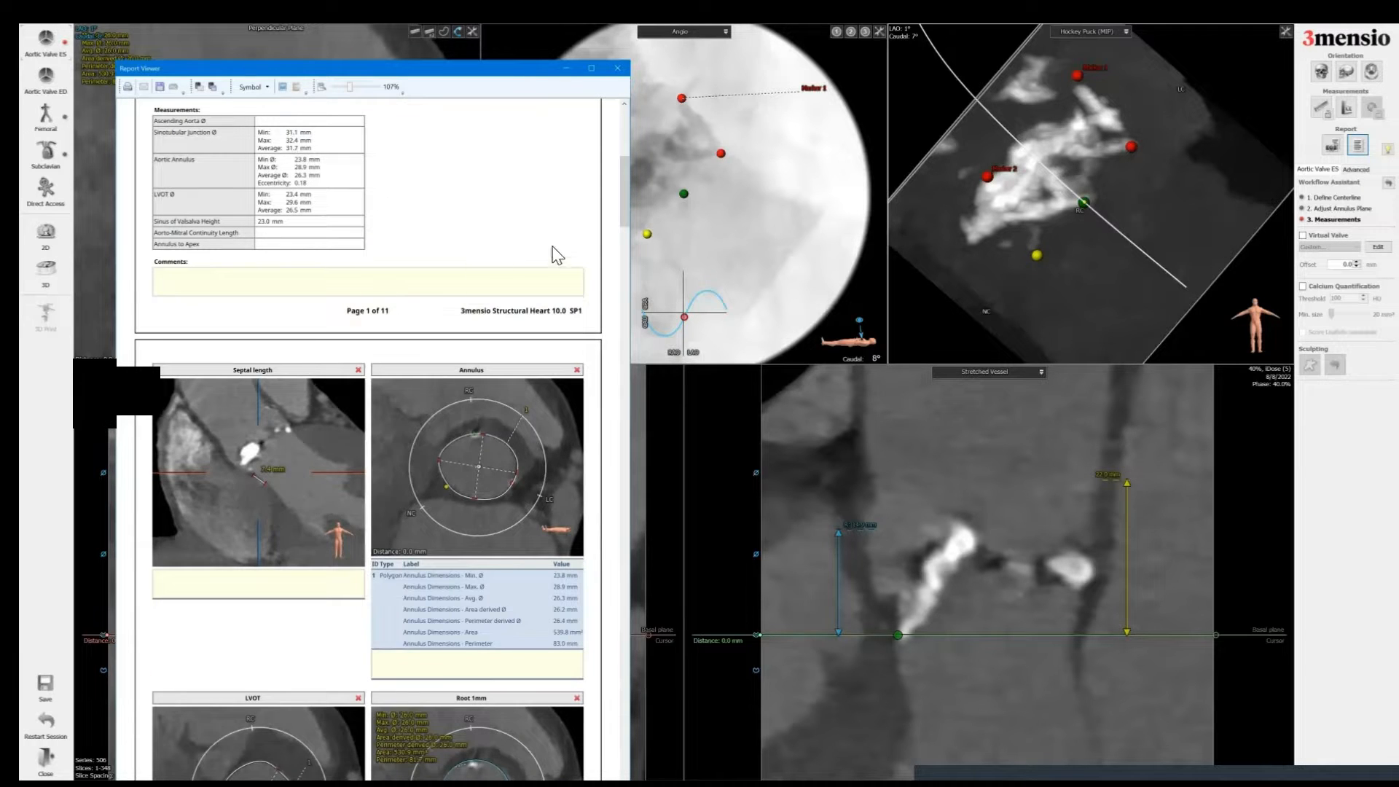
scroll(340, 256, "down", 7)
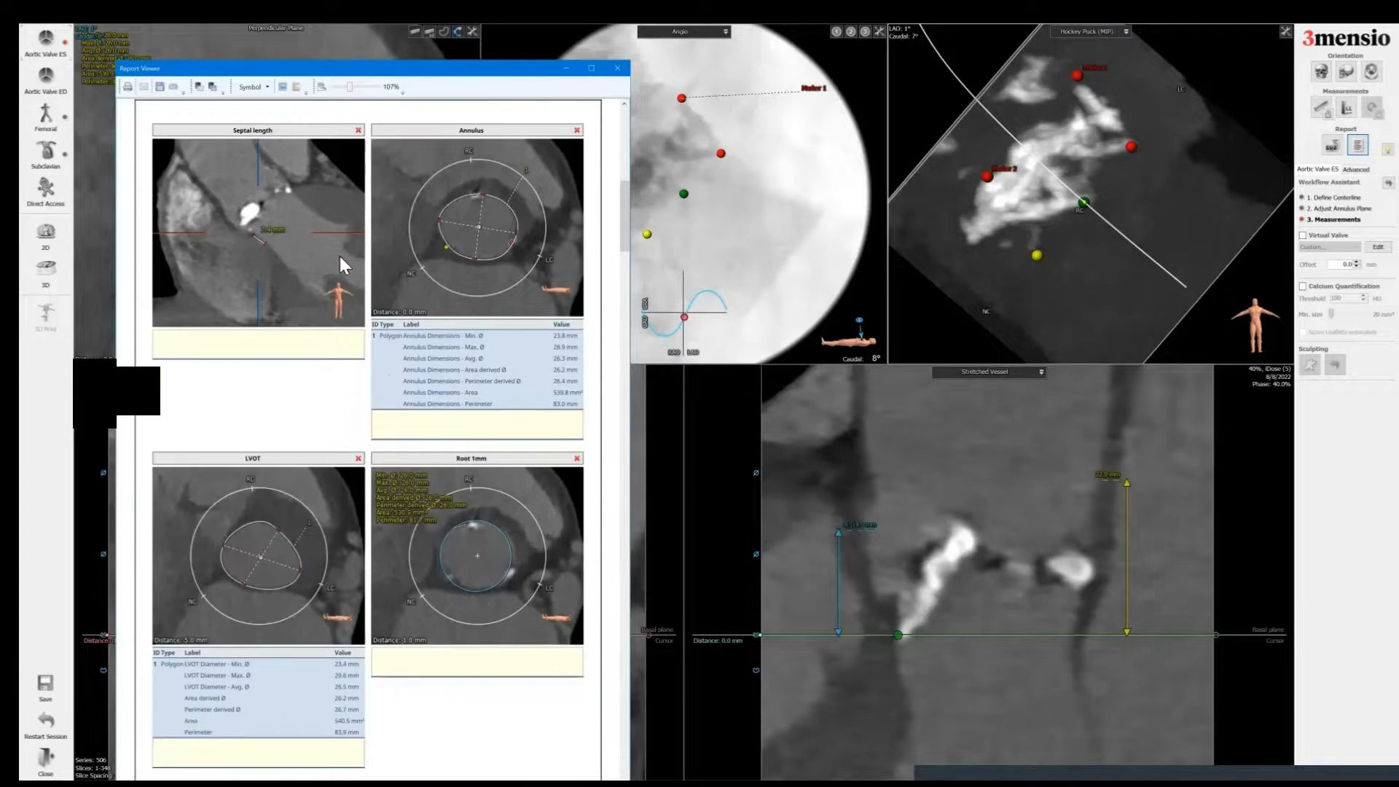
left_click_drag(241, 188, 465, 754)
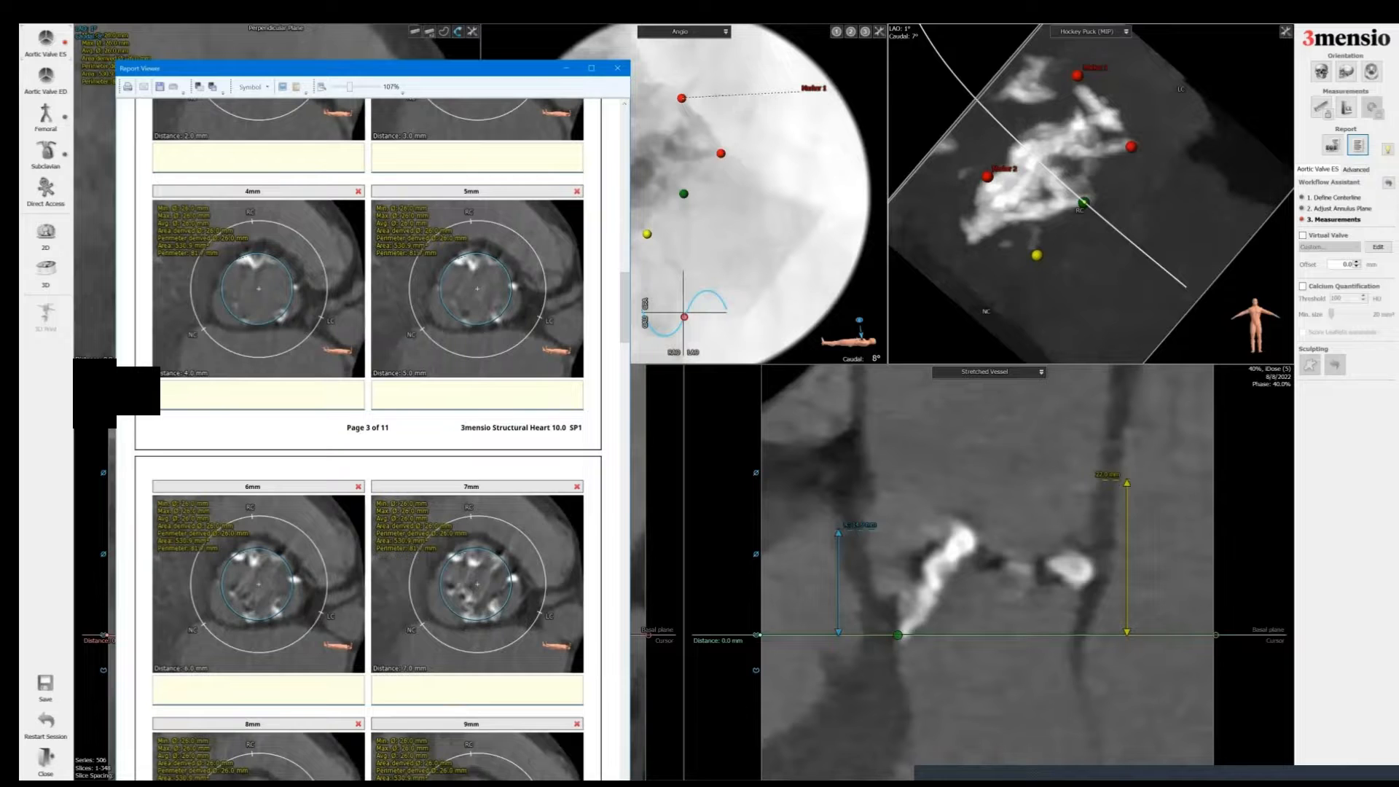
scroll(368, 437, "down", 6)
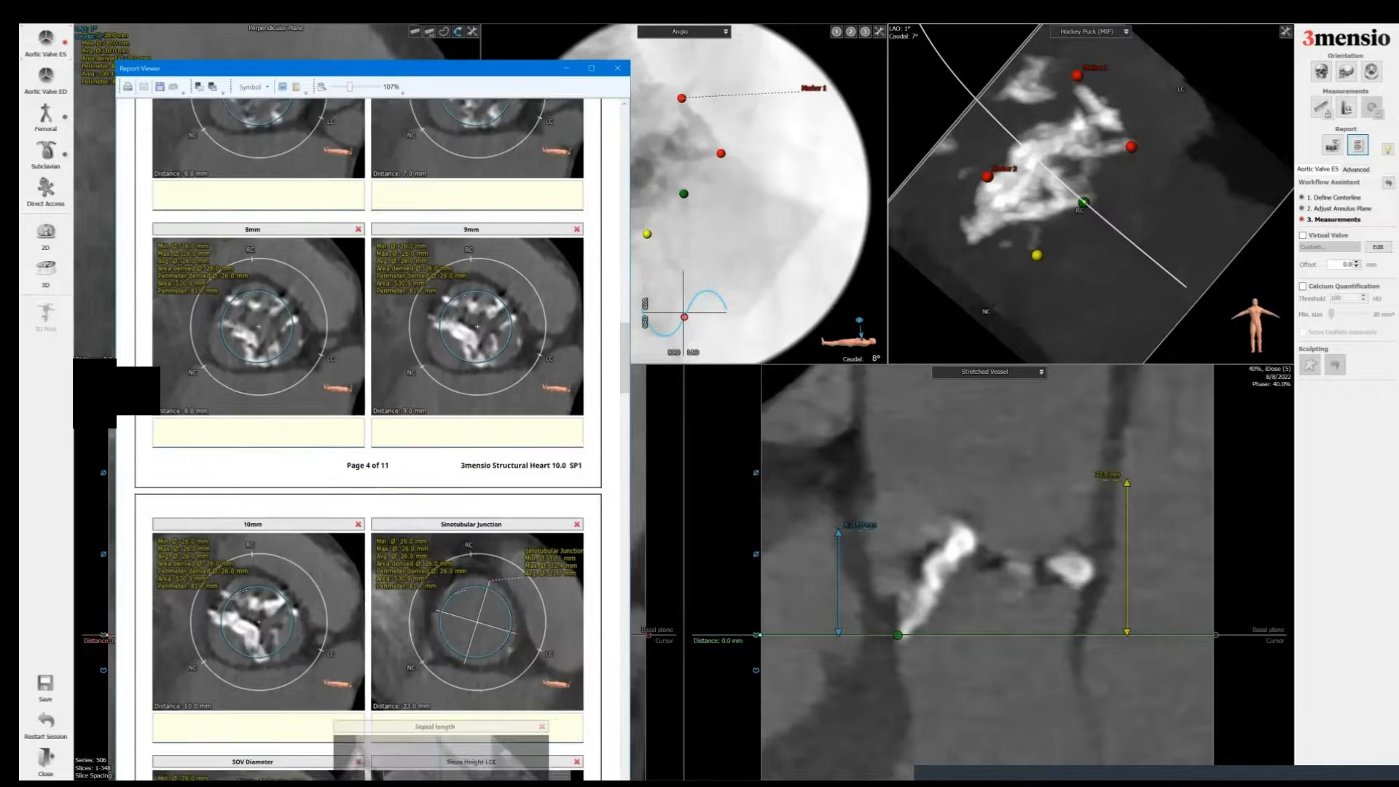
scroll(368, 437, "down", 9)
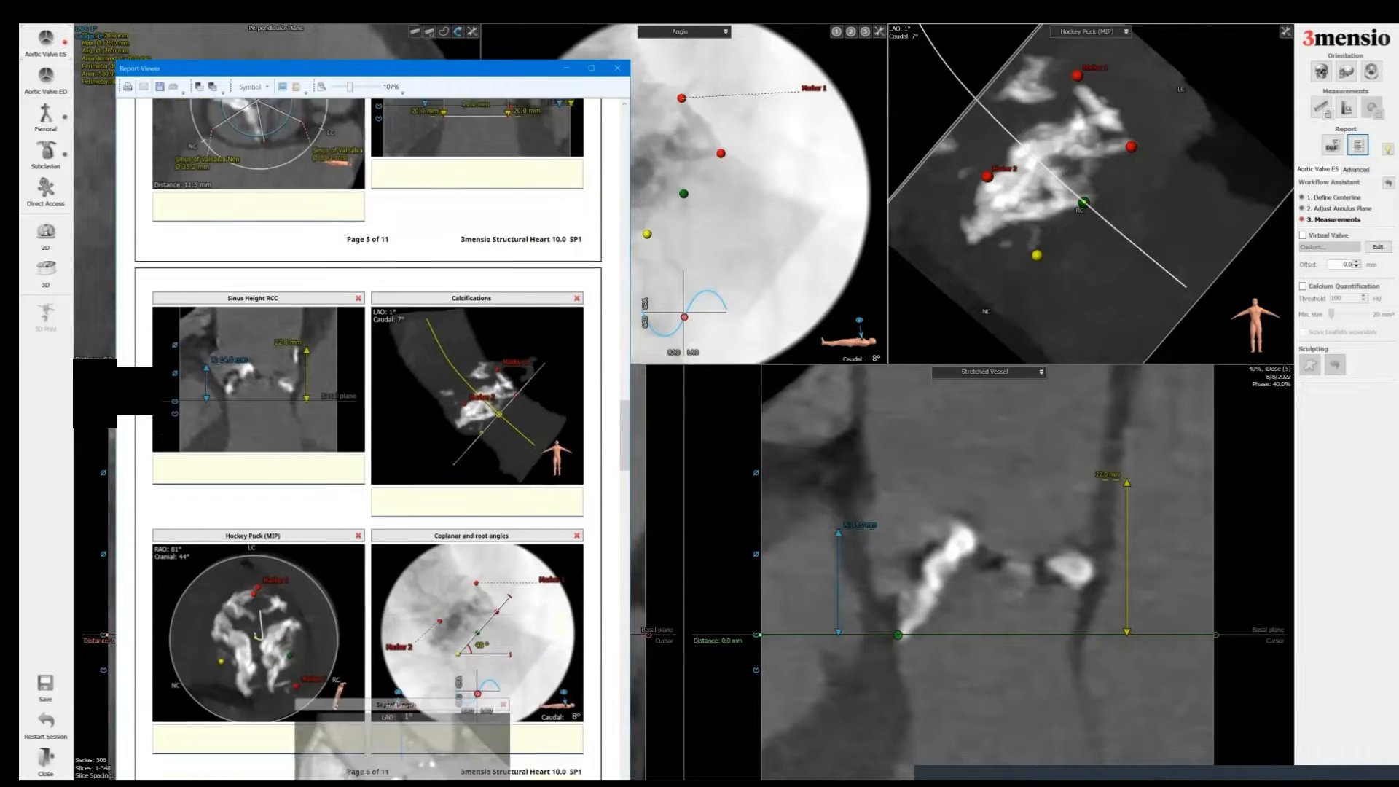
left_click_drag(412, 773, 522, 320)
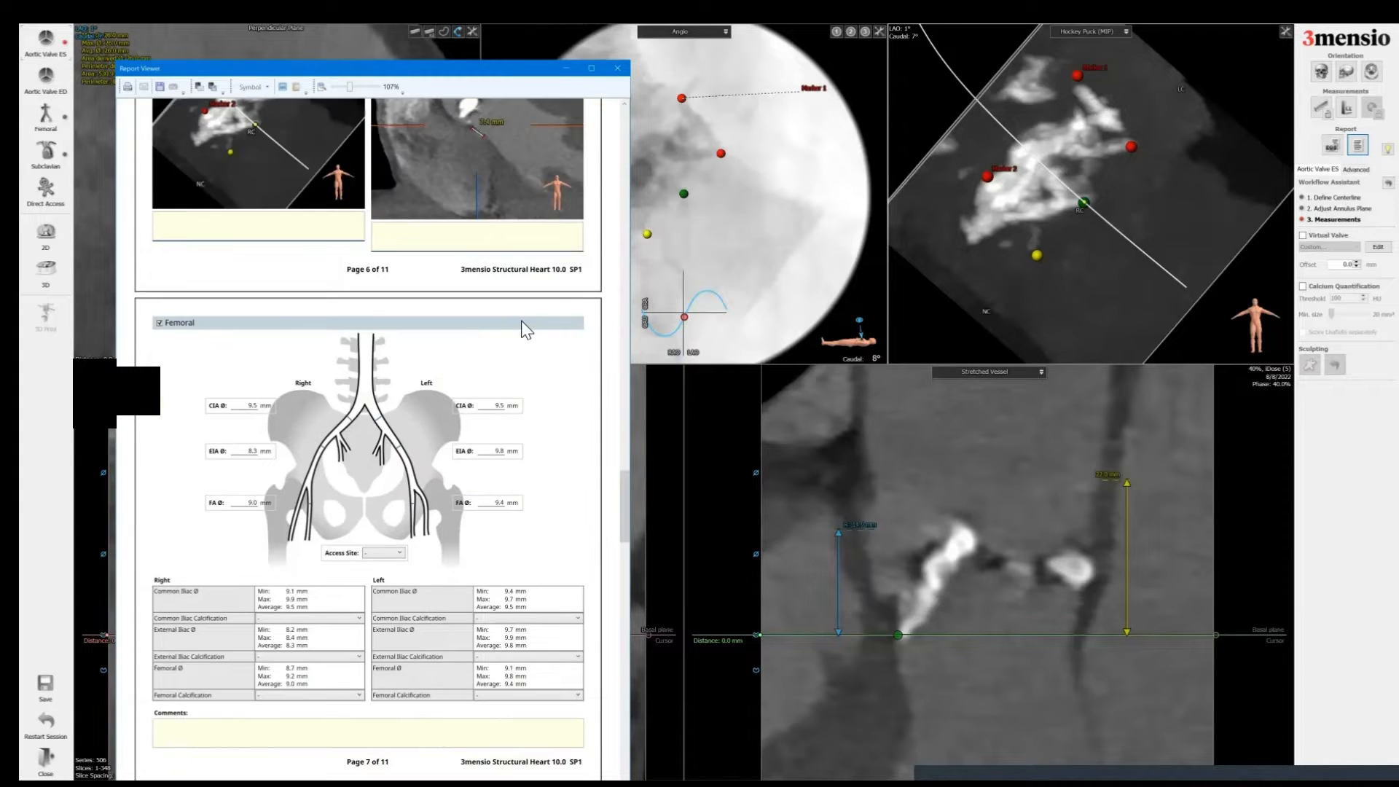
scroll(283, 377, "up", 6)
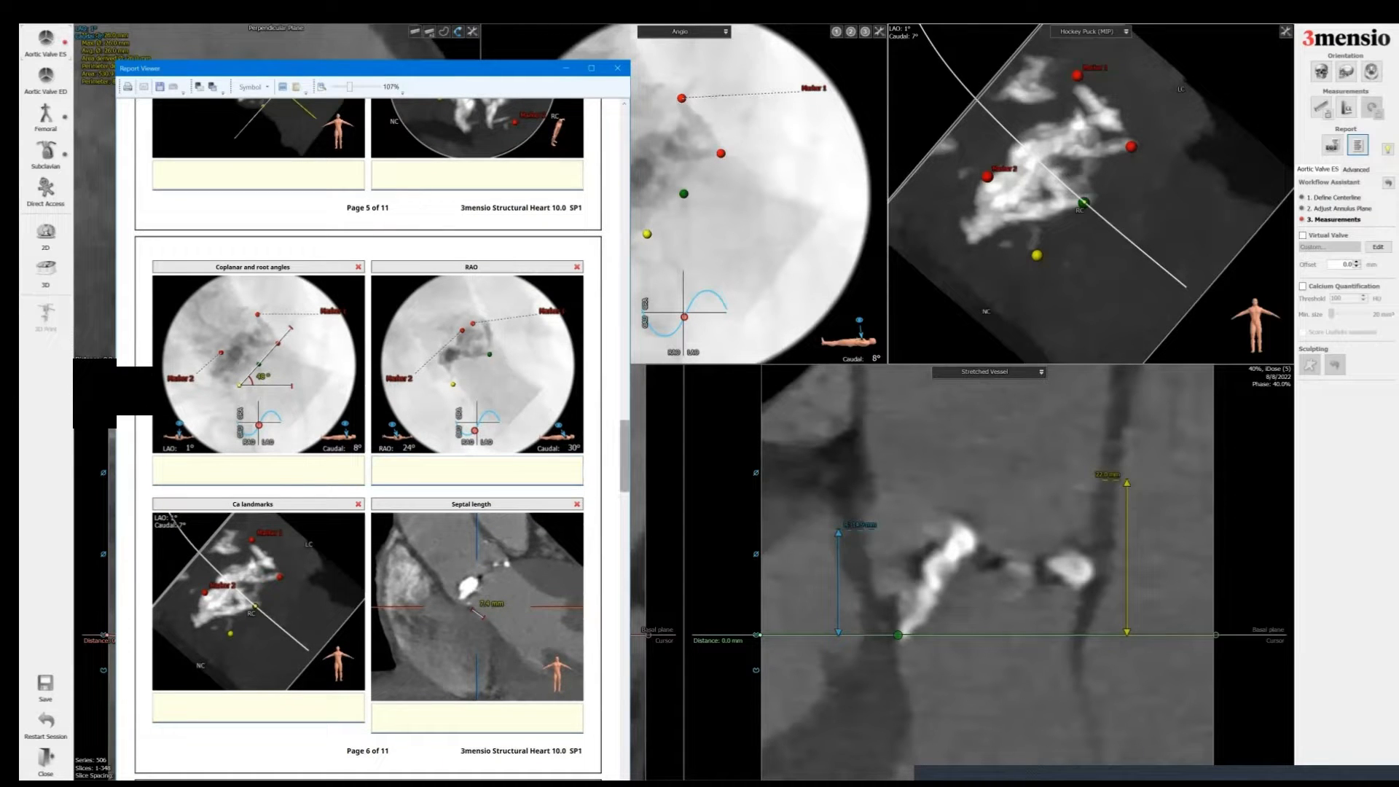
scroll(367, 437, "up", 6)
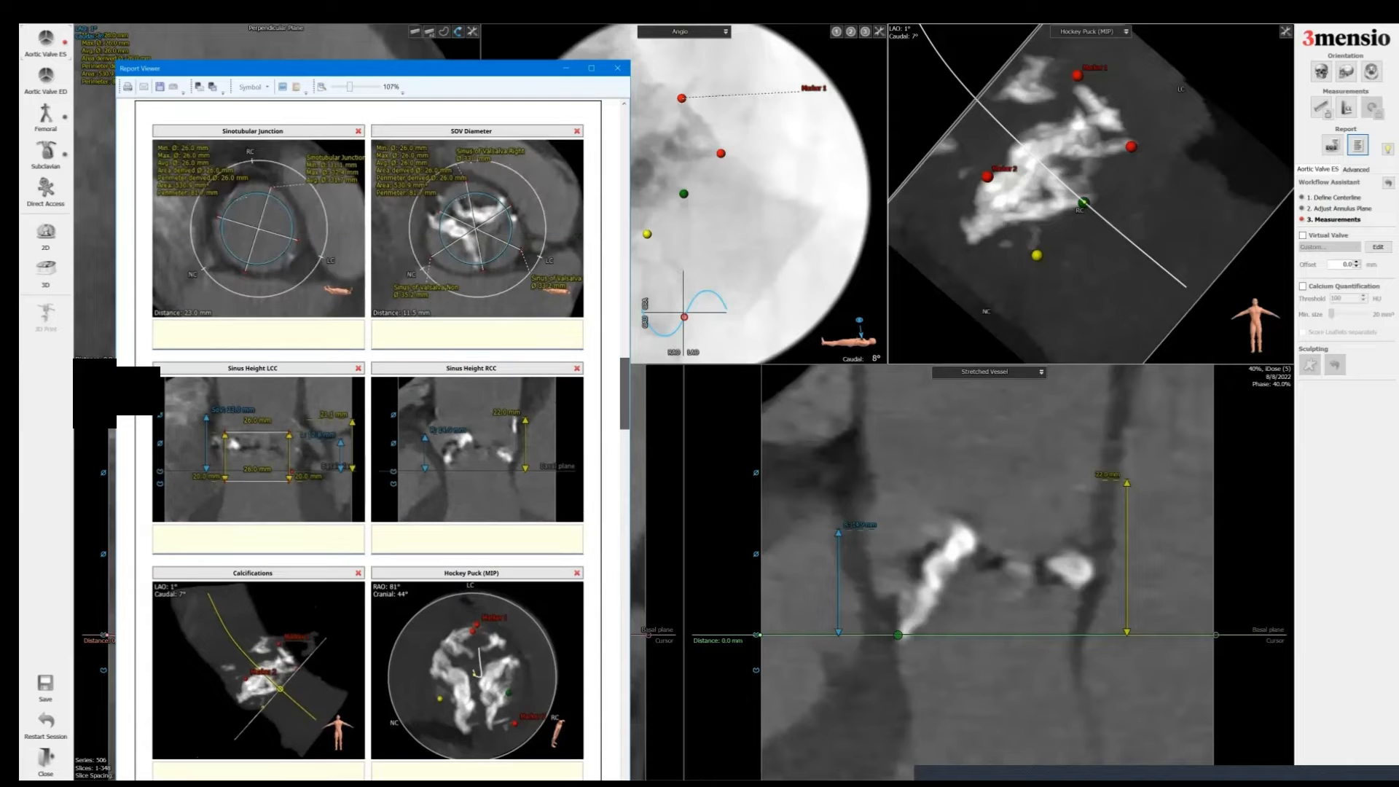
scroll(368, 437, "down", 6)
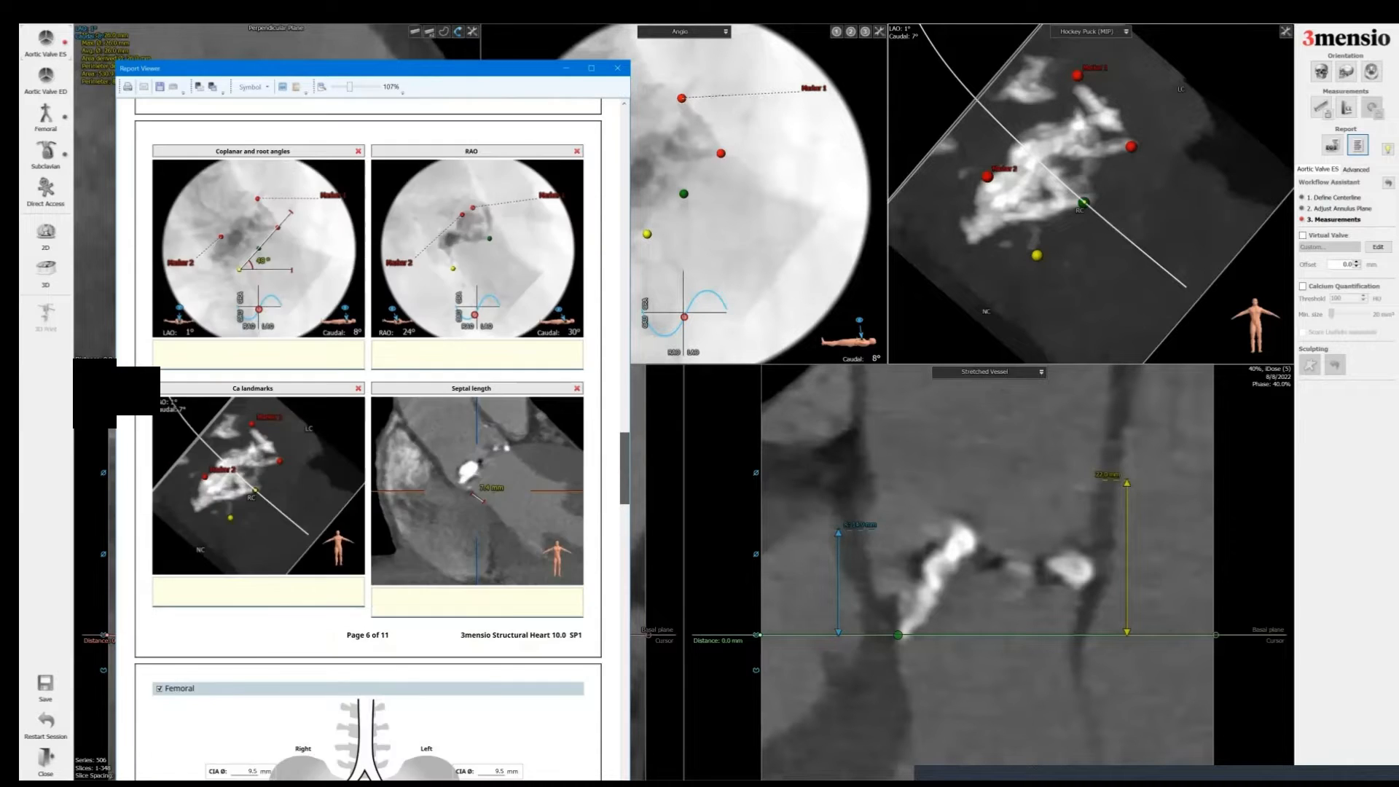
scroll(345, 321, "down", 10)
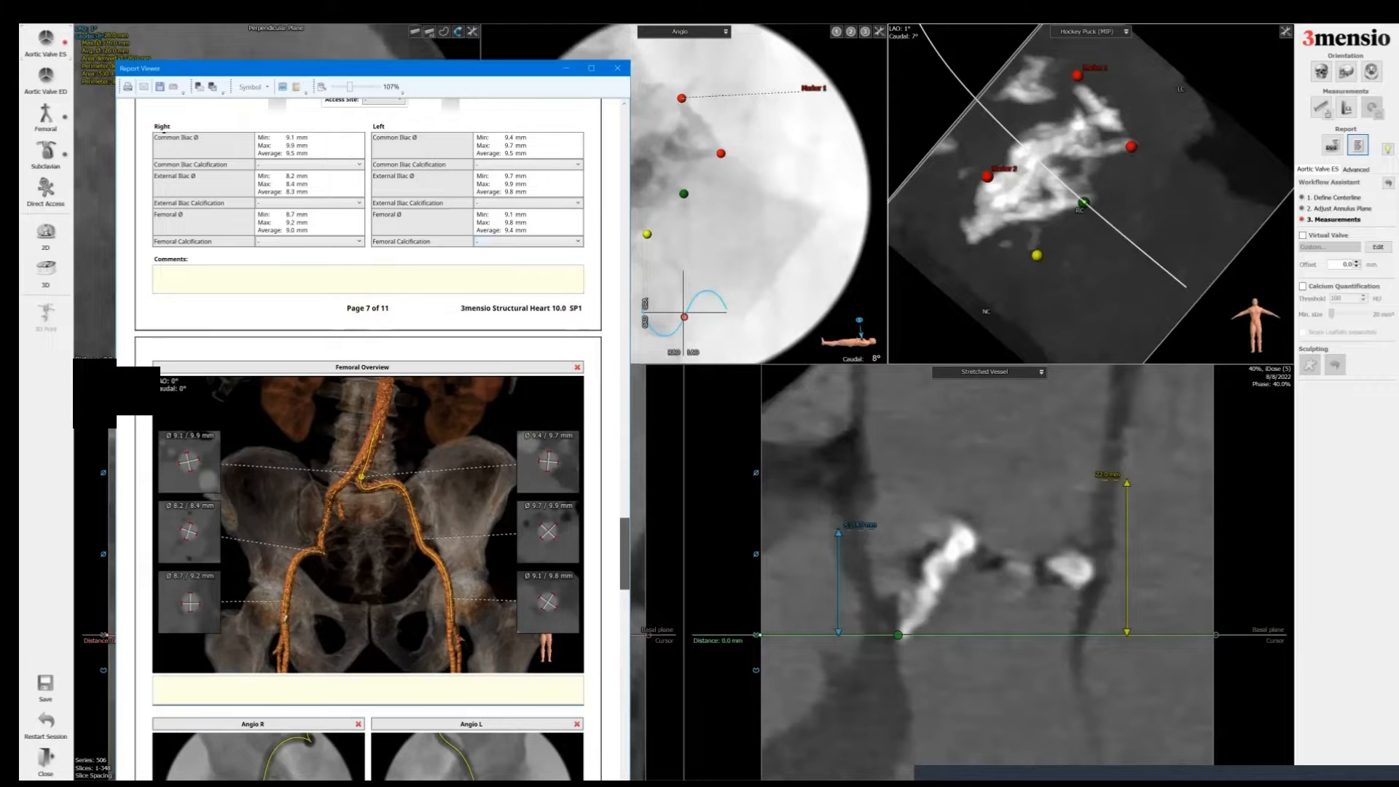
scroll(368, 437, "down", 3)
scroll(367, 437, "down", 5)
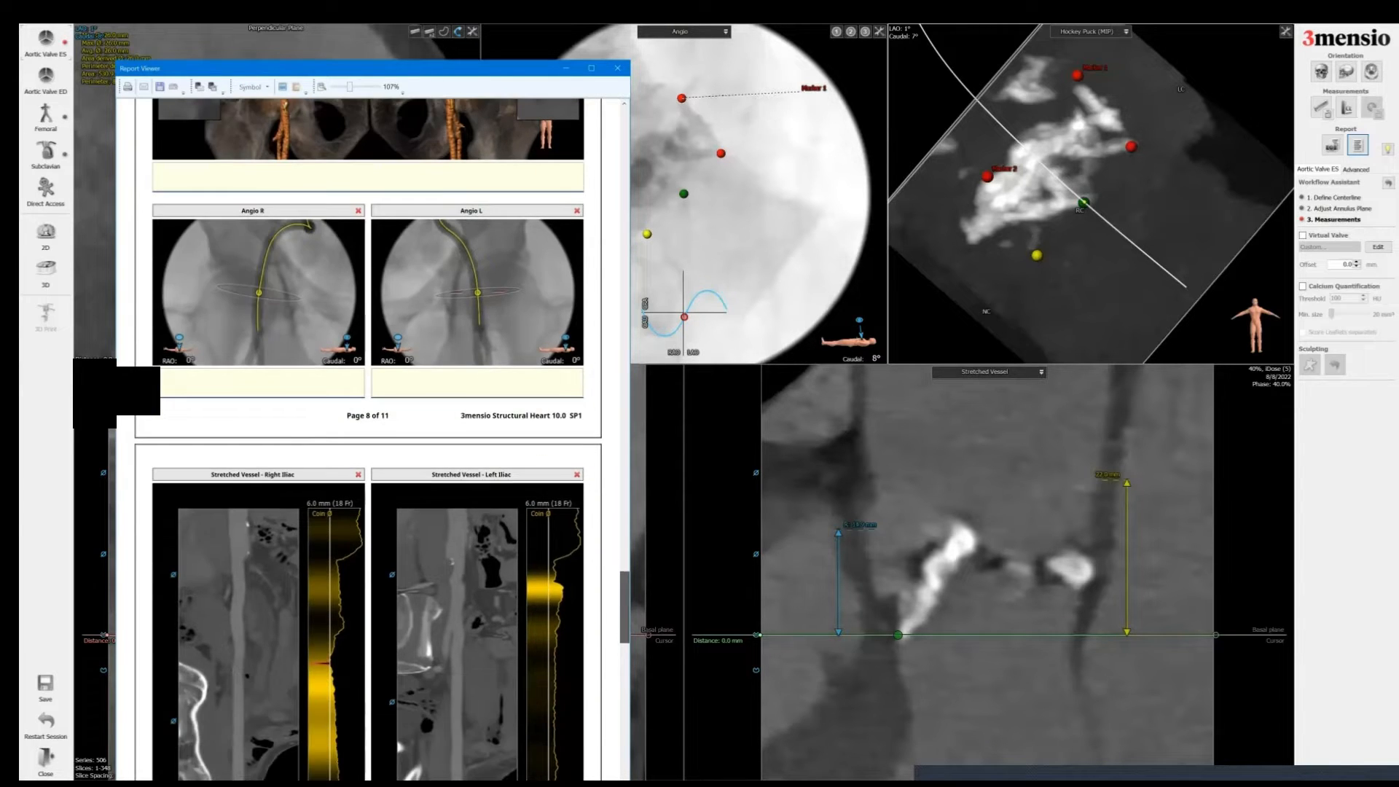
scroll(368, 437, "down", 13)
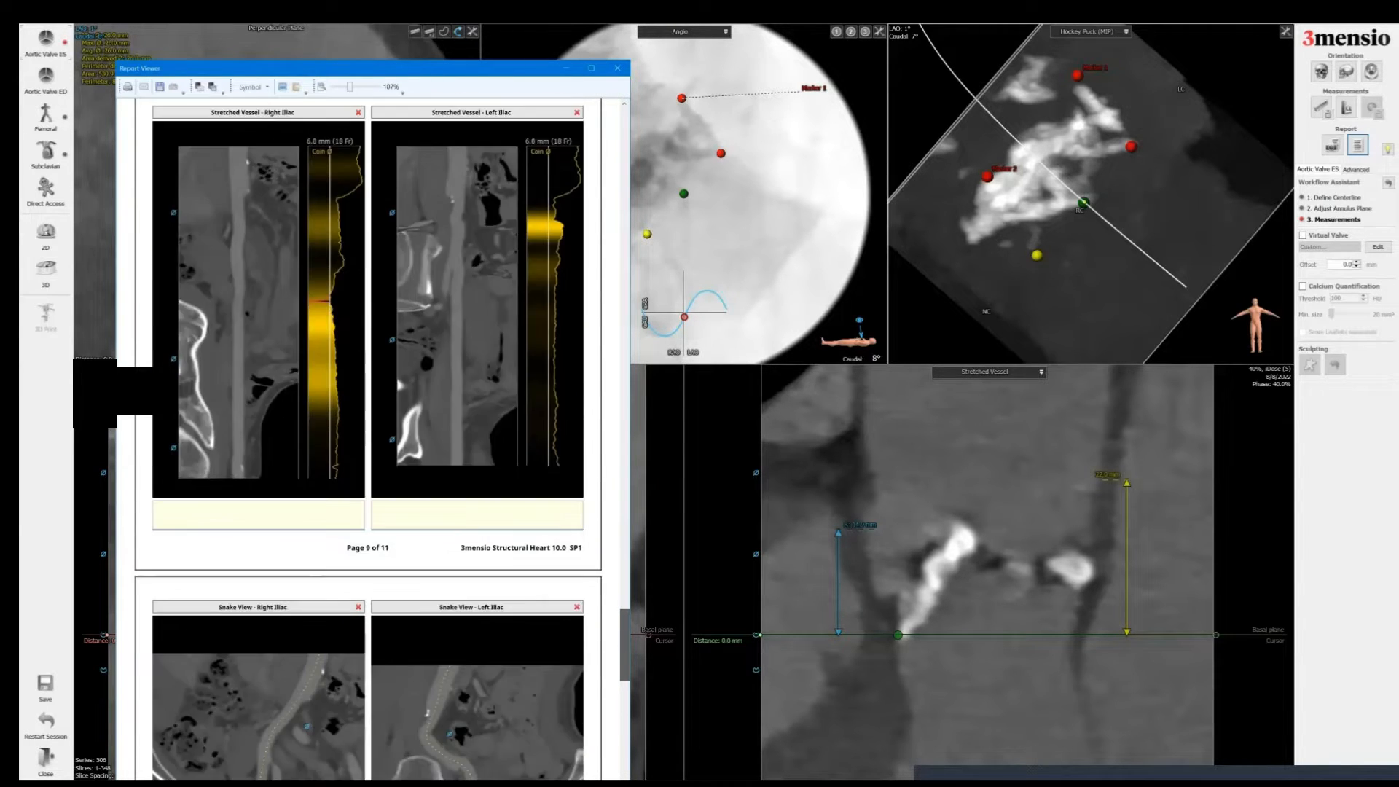
scroll(368, 437, "down", 6)
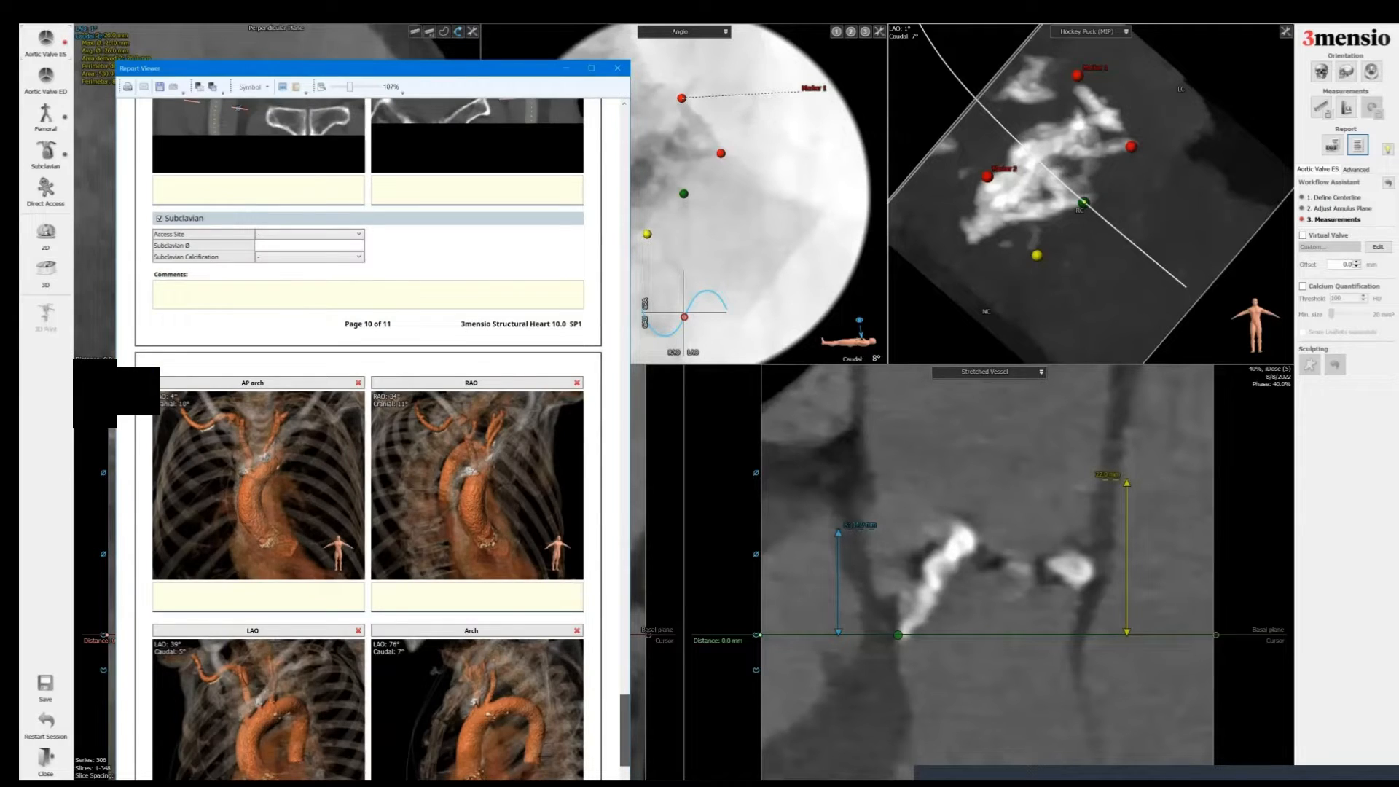
left_click_drag(624, 729, 619, 138)
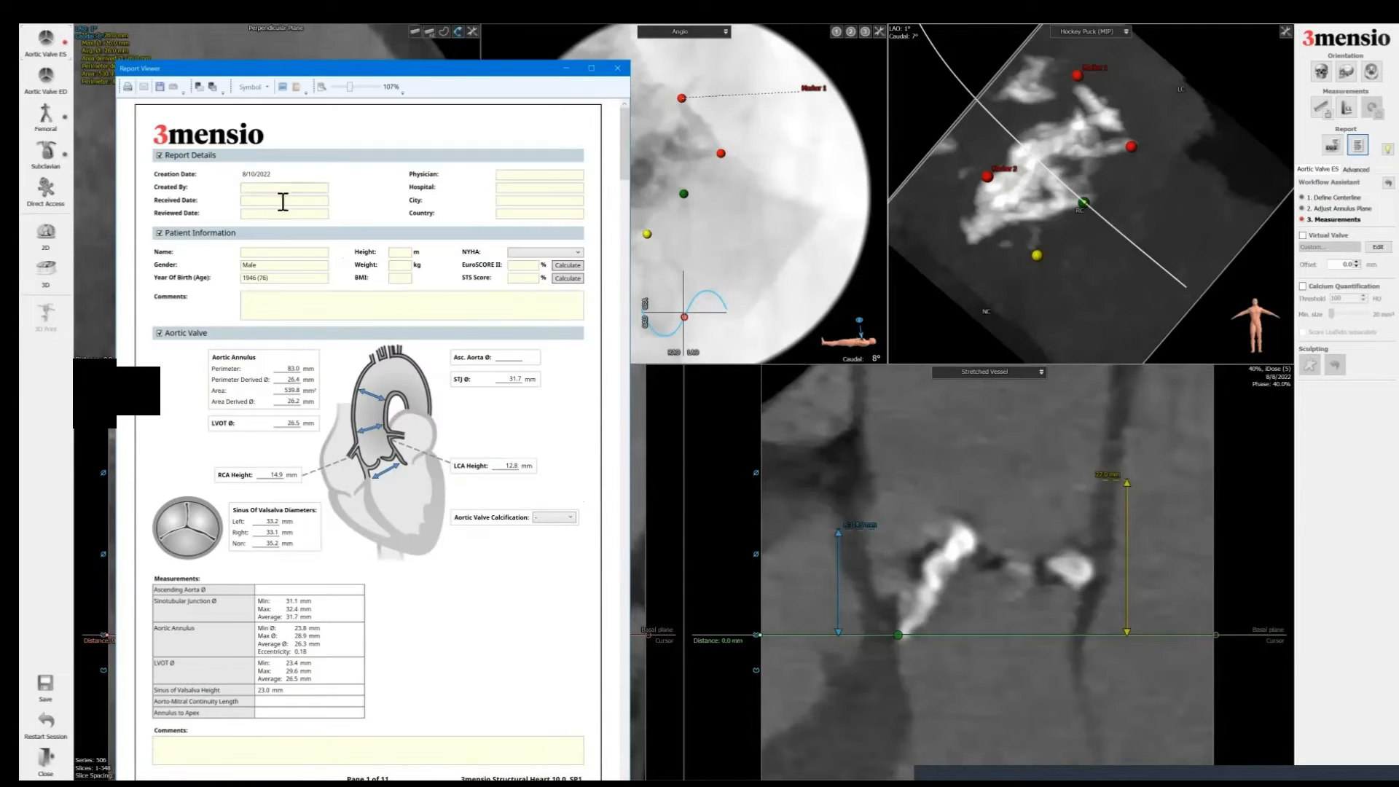
Step: Close the report viewer and begin closing the current session
left_click(617, 81)
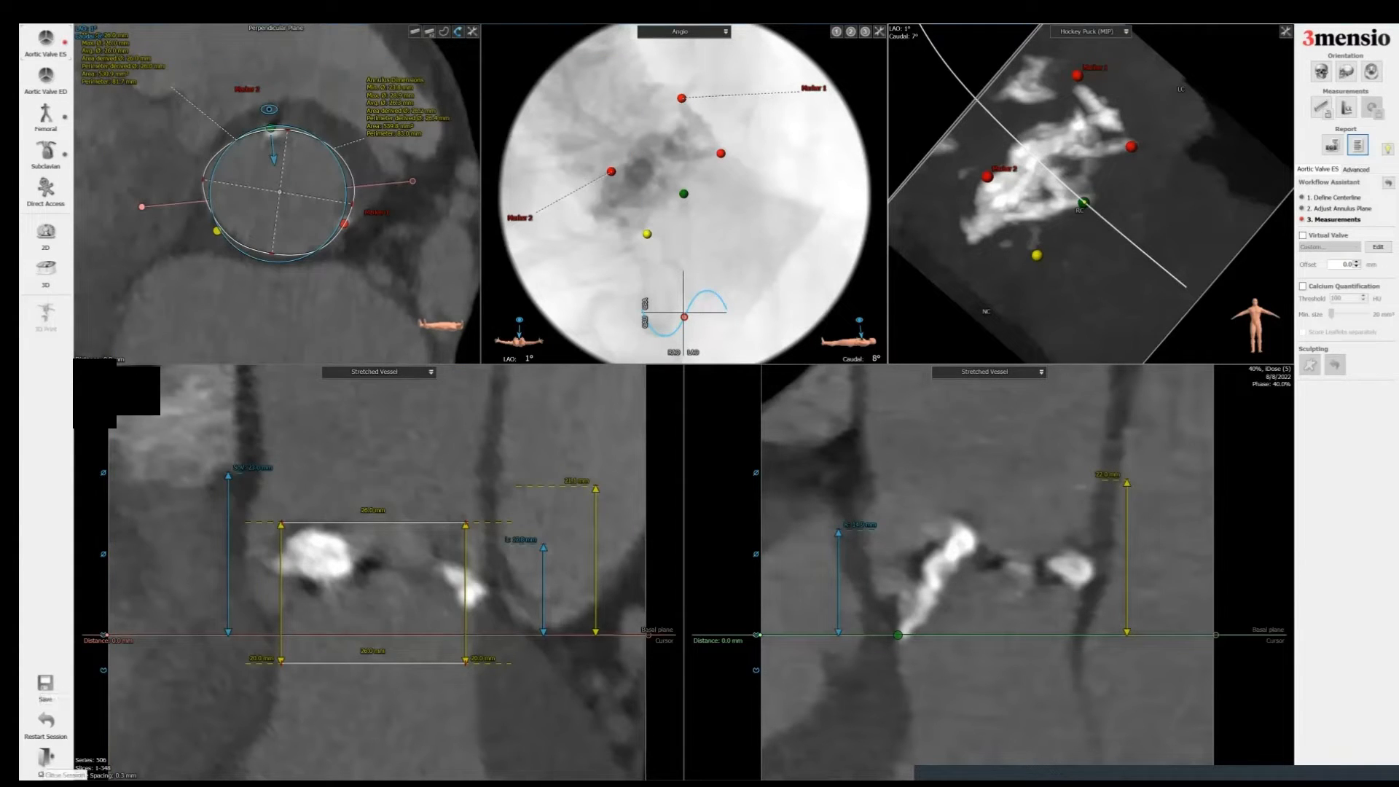
left_click(45, 759)
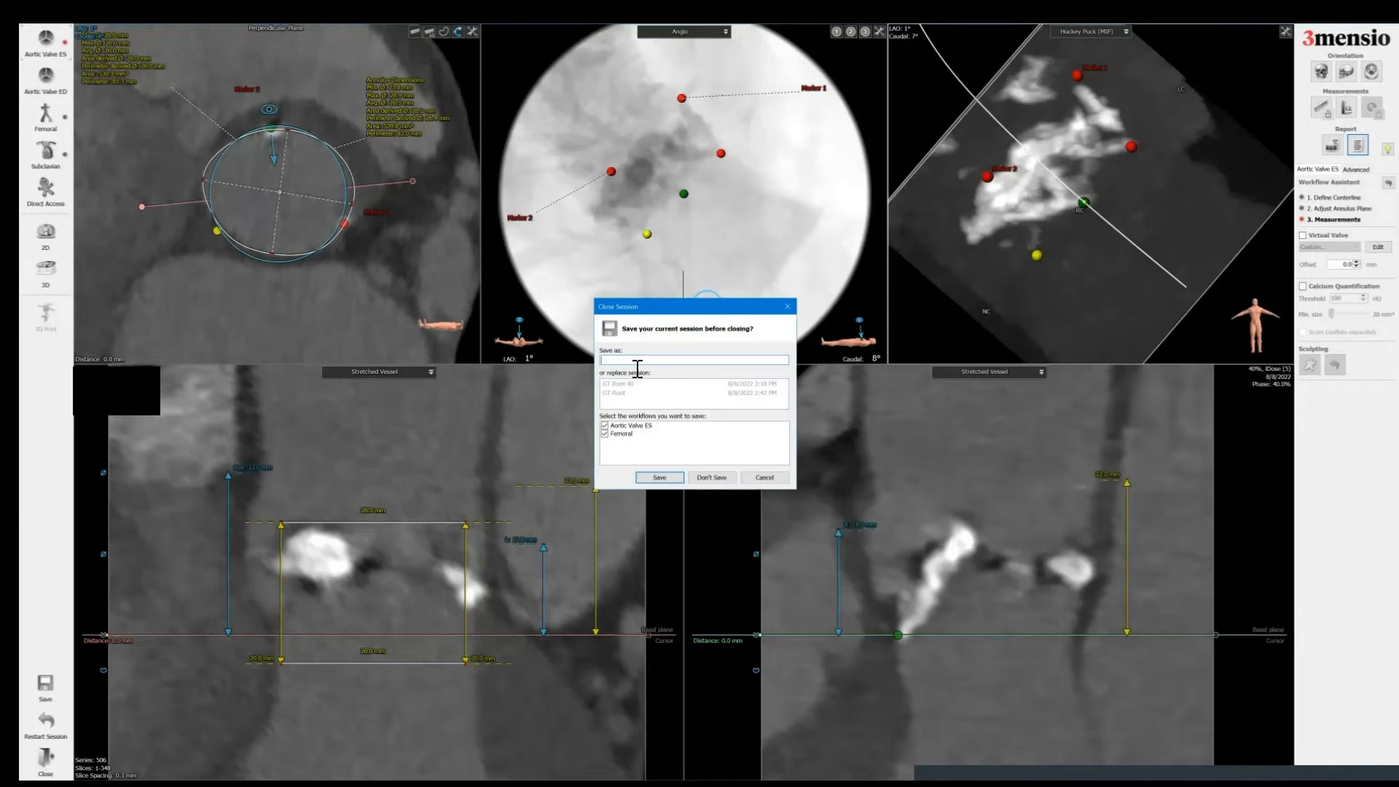